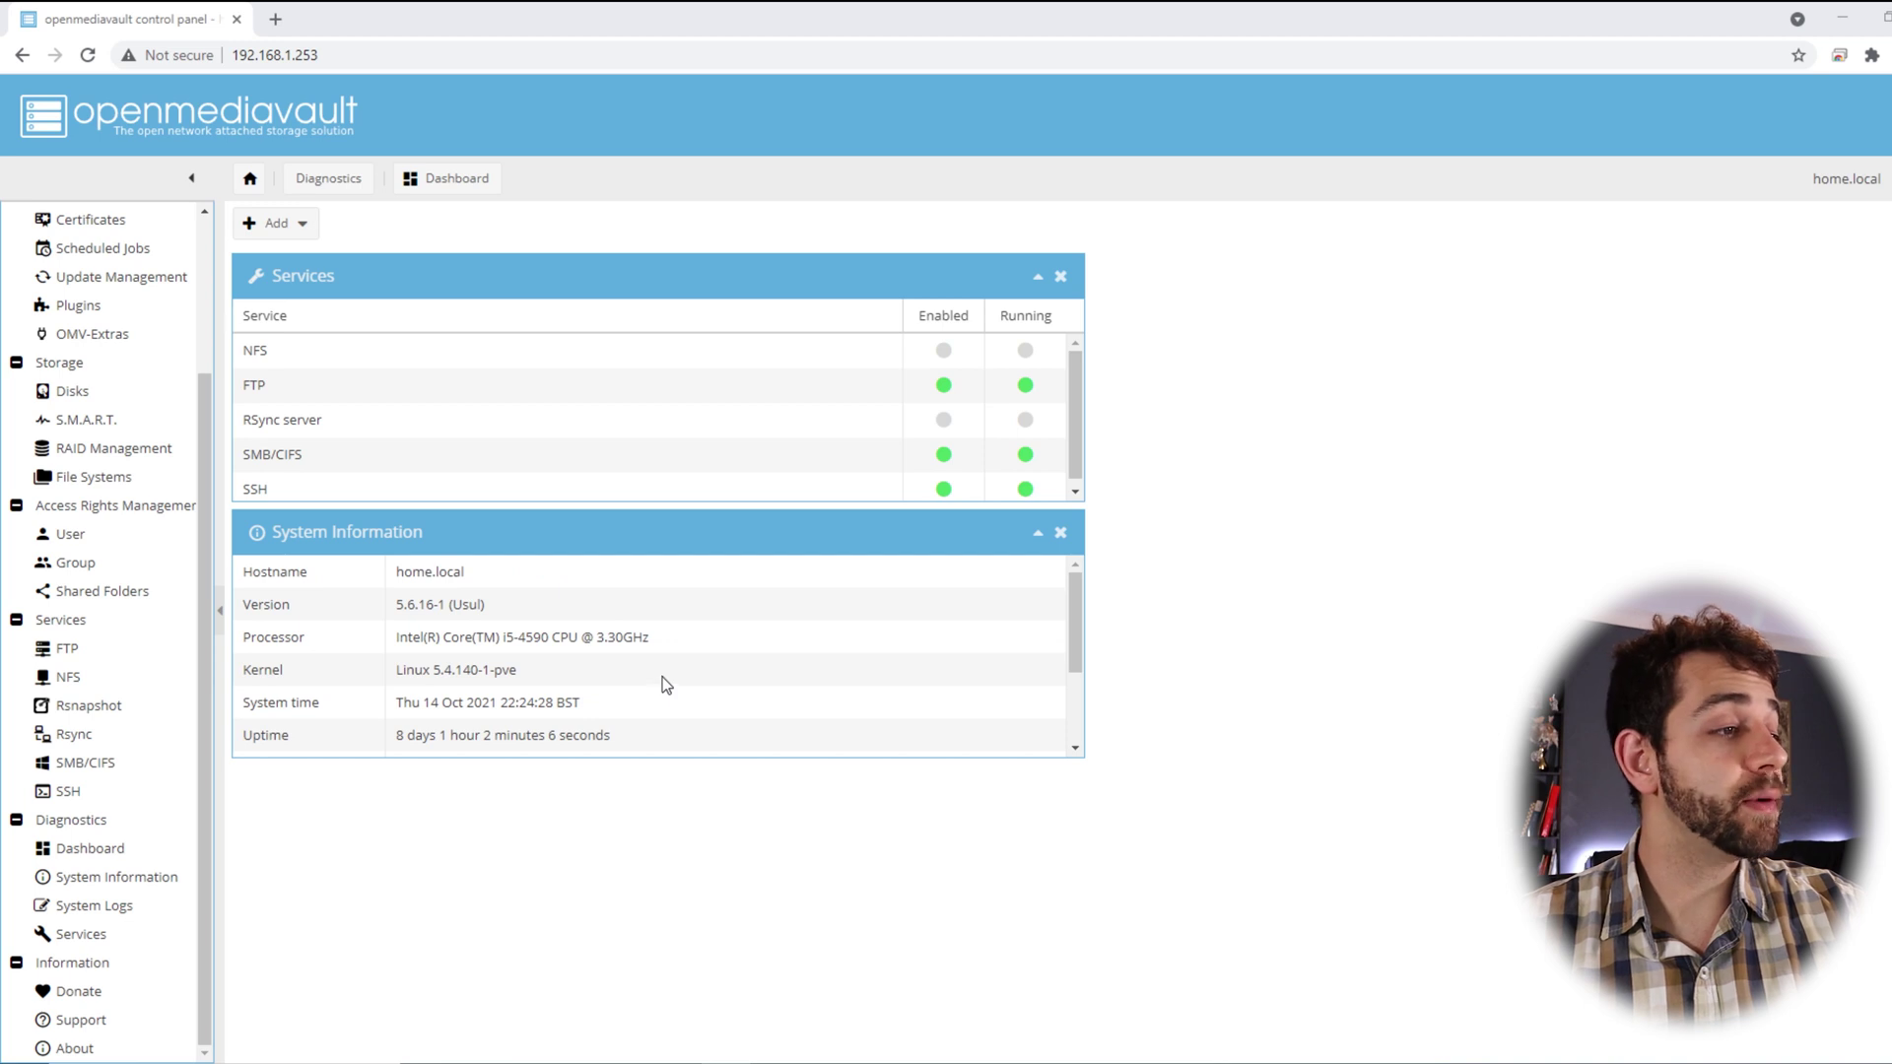
{"action": "scroll", "coordinate": [665, 682], "scroll_direction": "down", "scroll_amount": 3}
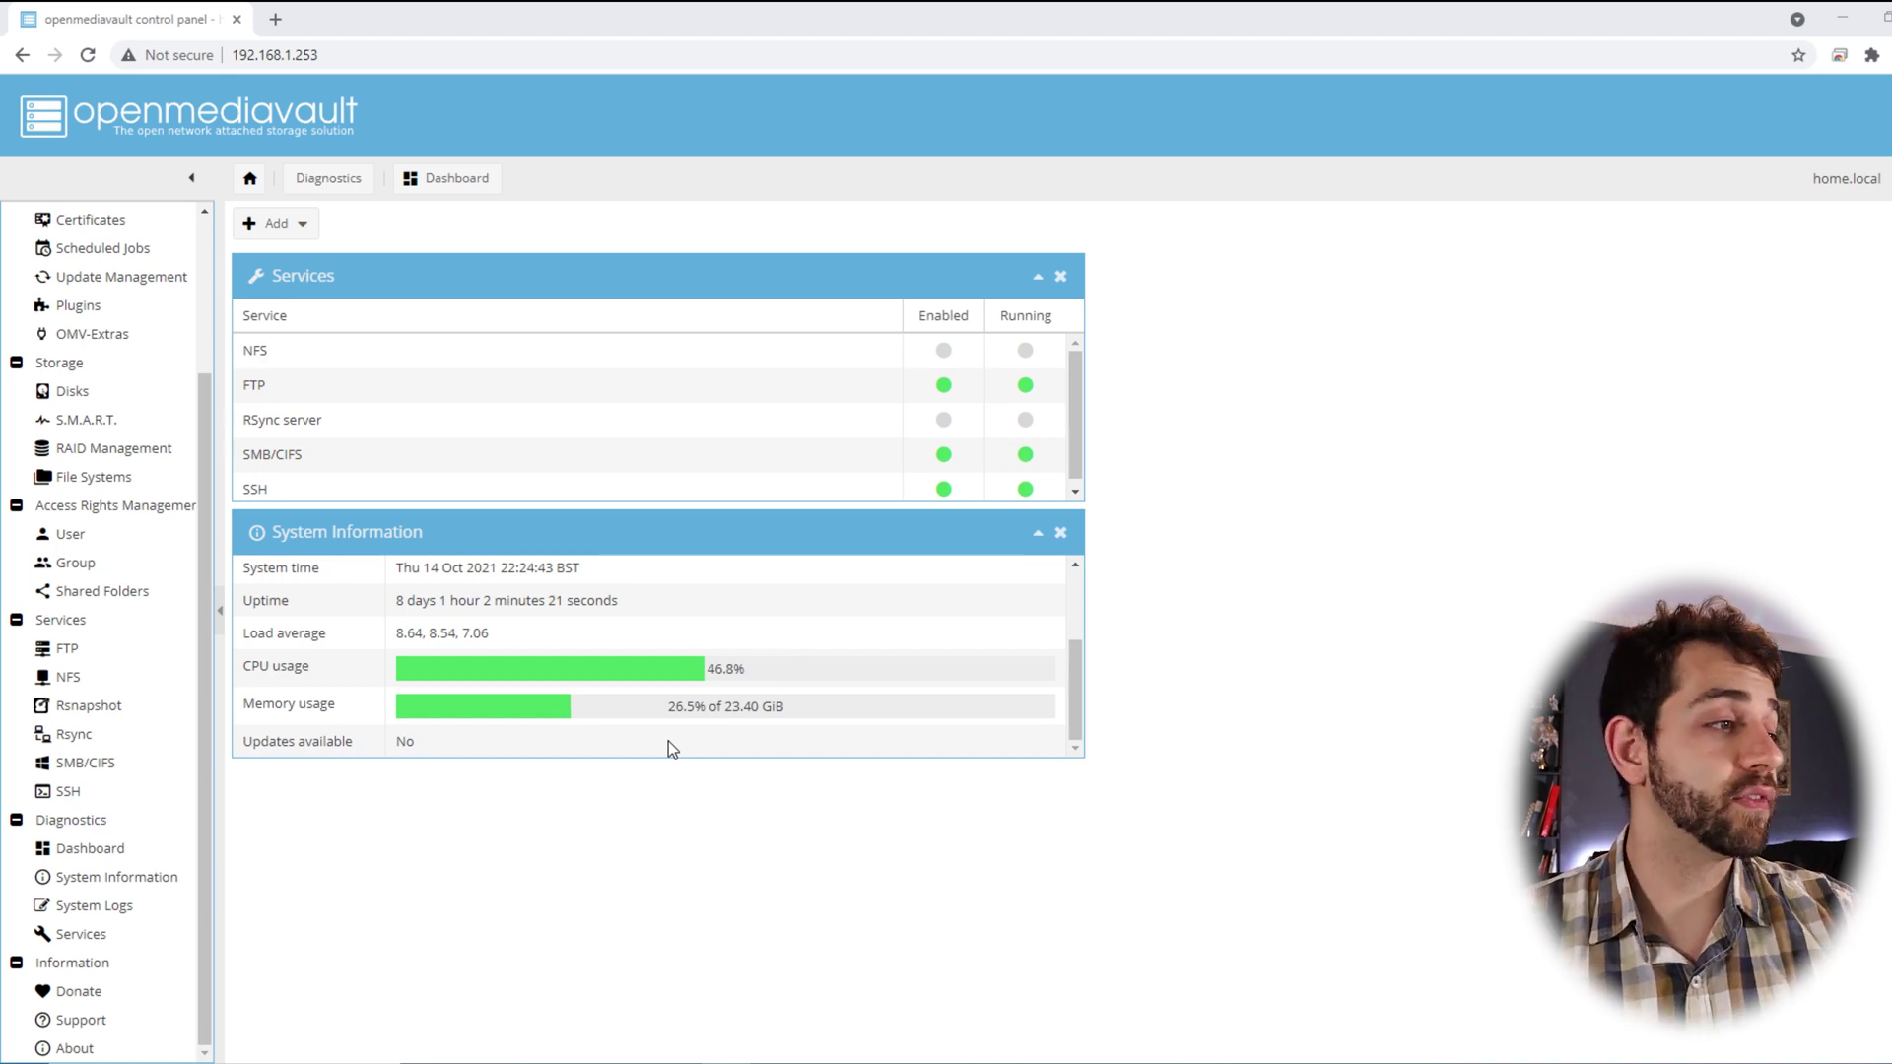
{"action": "scroll", "coordinate": [666, 742], "scroll_direction": "up", "scroll_amount": 1}
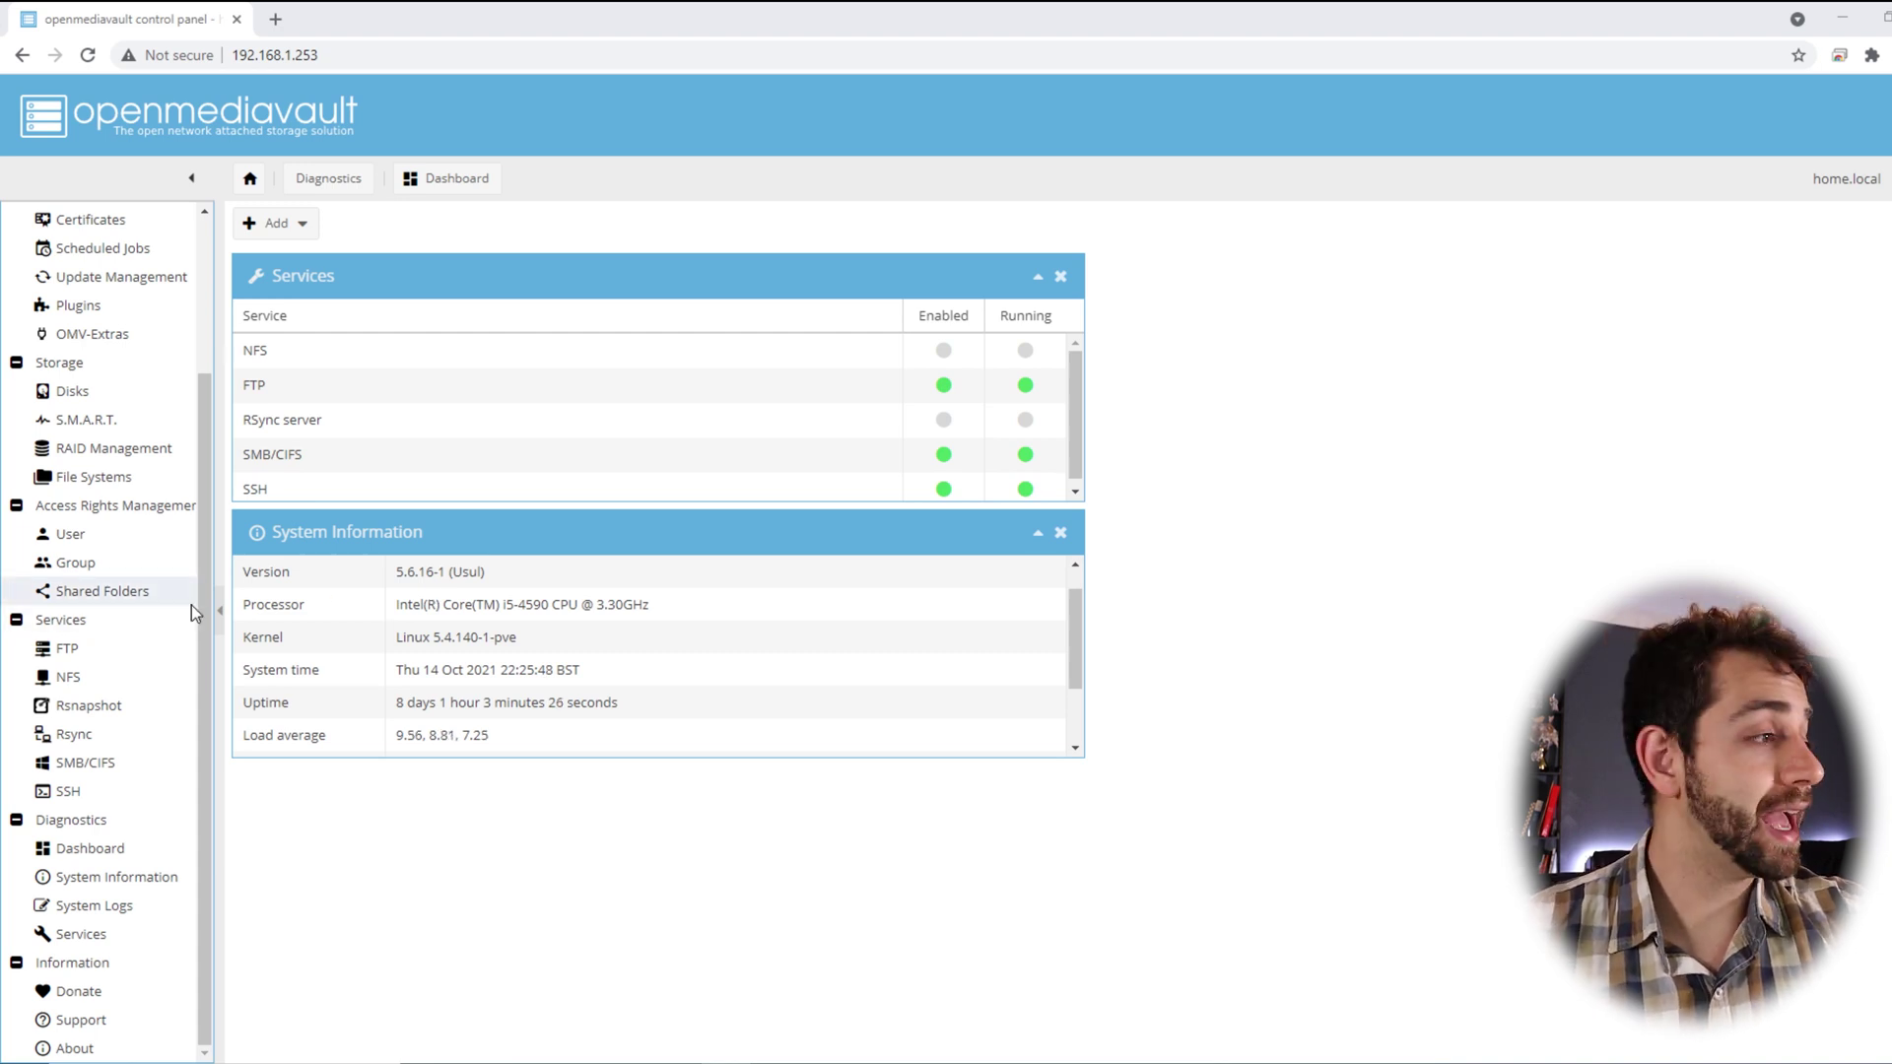
Confirm rclone is listed under Shared Folders and SMB/CIFS shares, then view it in File Explorer
{"action": "left_click", "coordinate": [137, 594]}
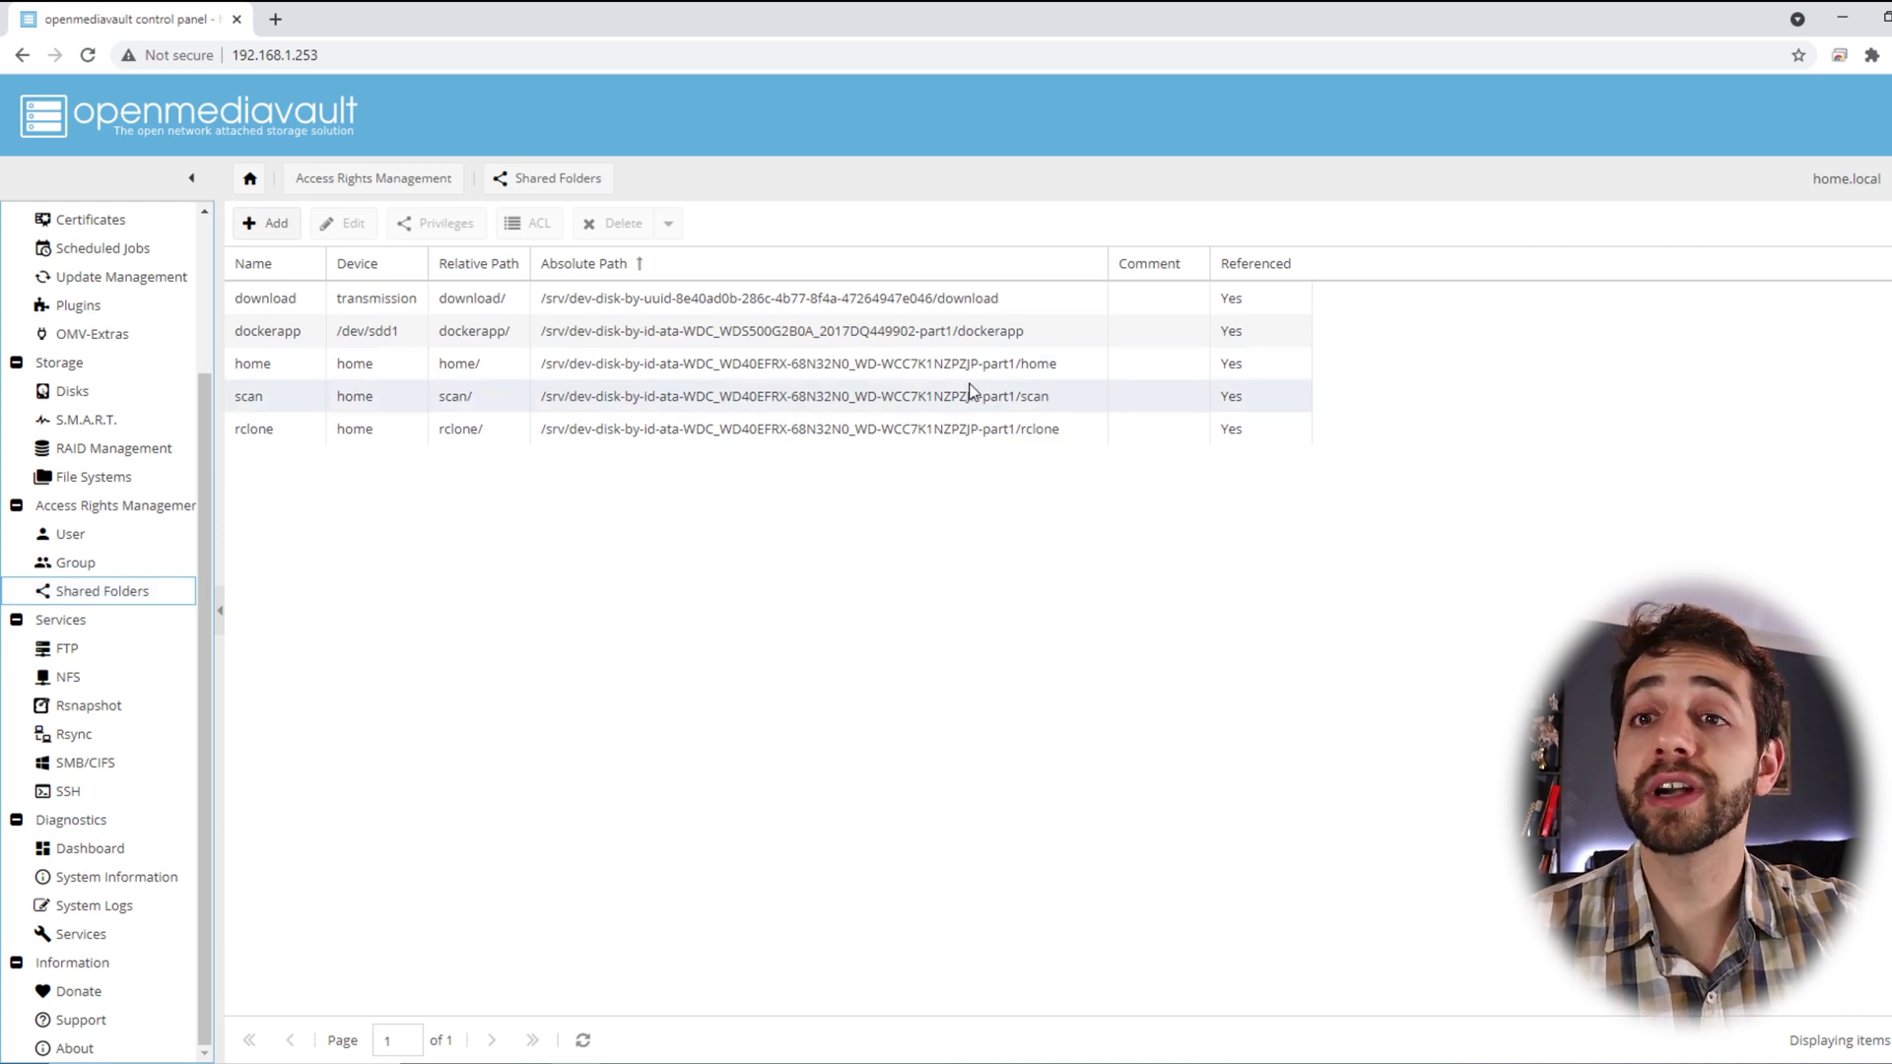
{"action": "left_click", "coordinate": [1025, 442]}
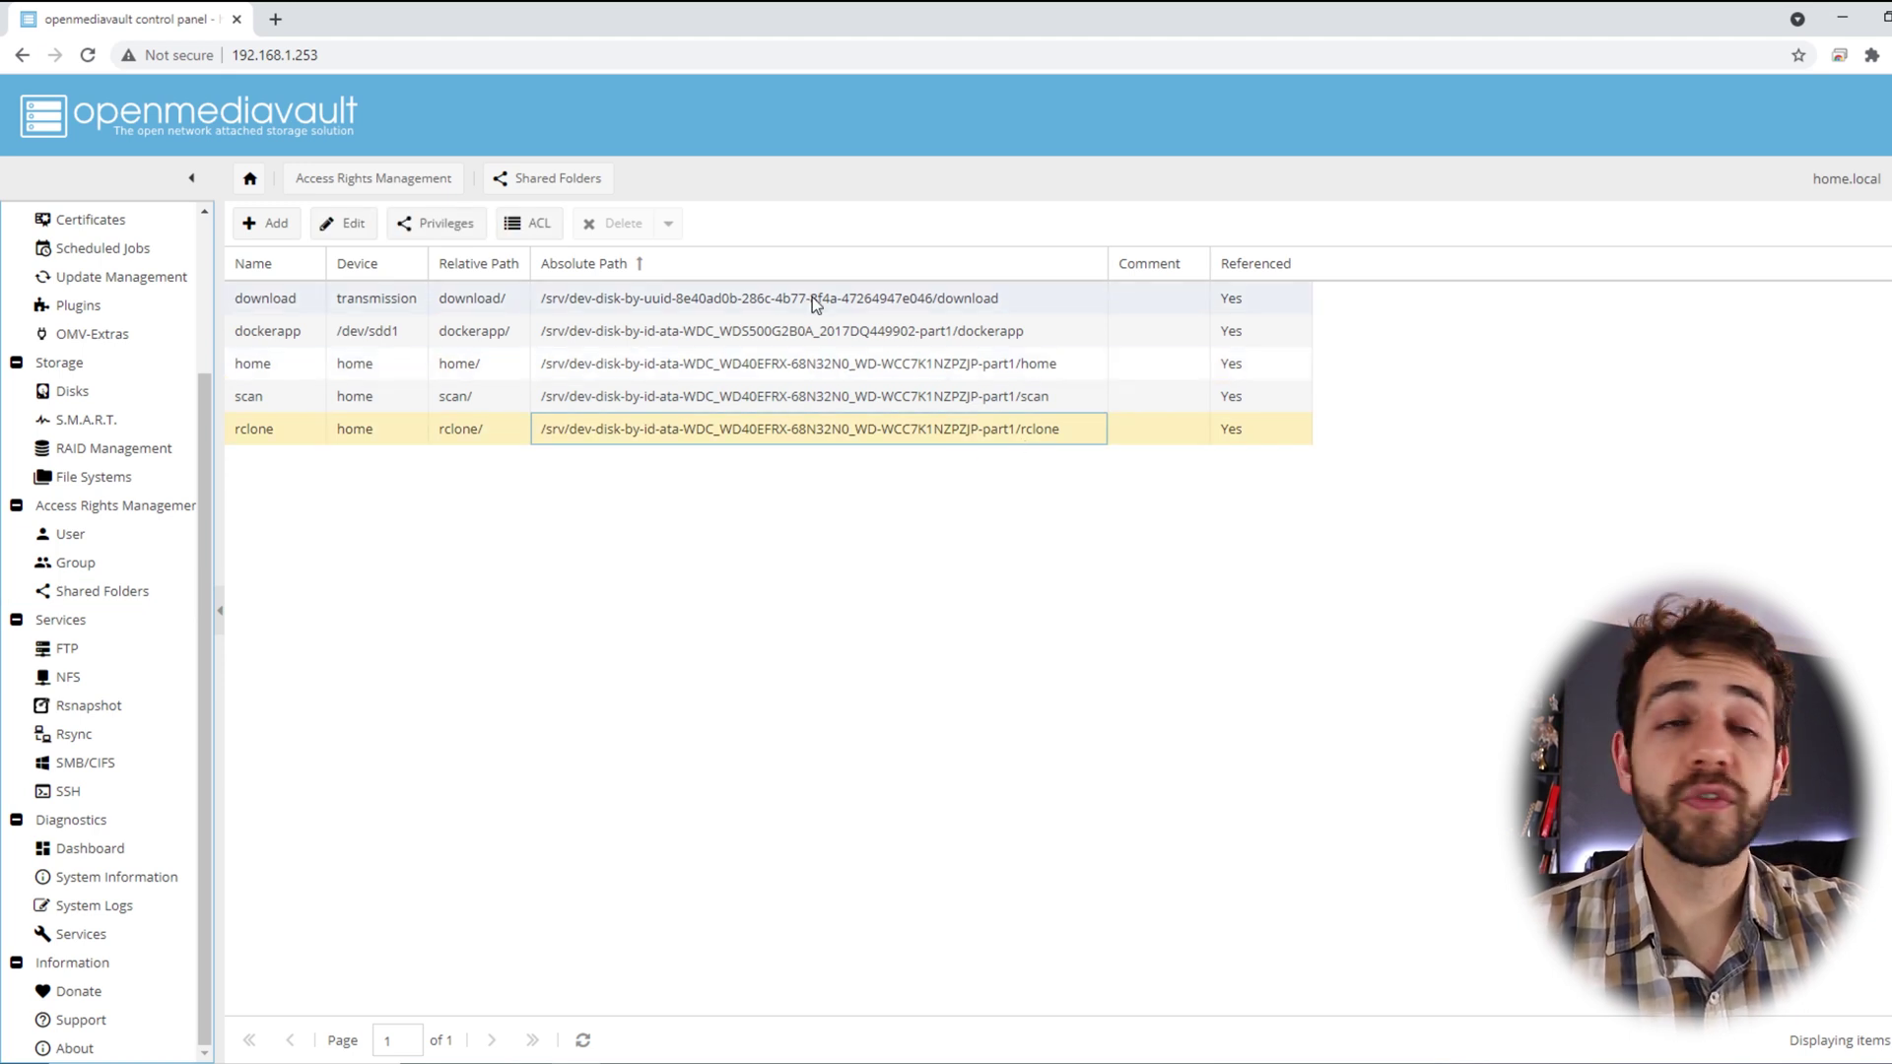
{"action": "left_click", "coordinate": [87, 764]}
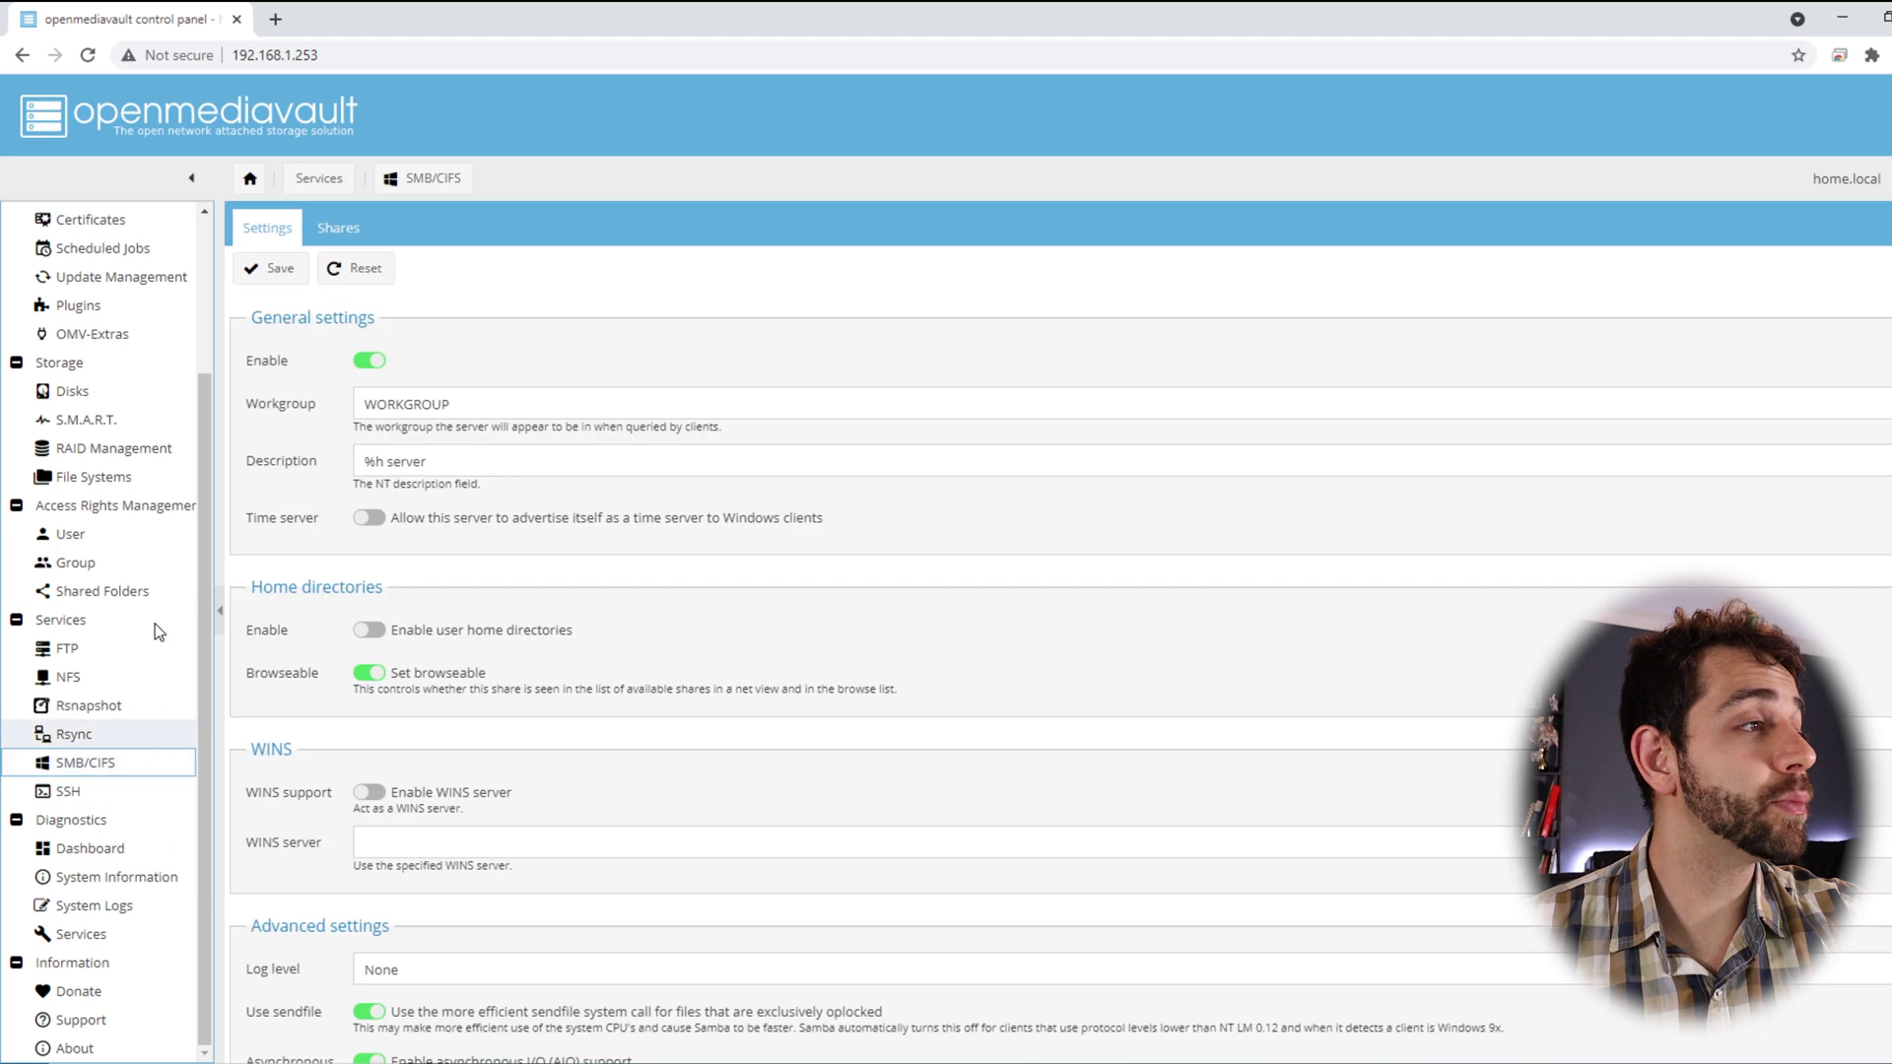
{"action": "left_click", "coordinate": [338, 228]}
{"action": "left_click", "coordinate": [350, 449]}
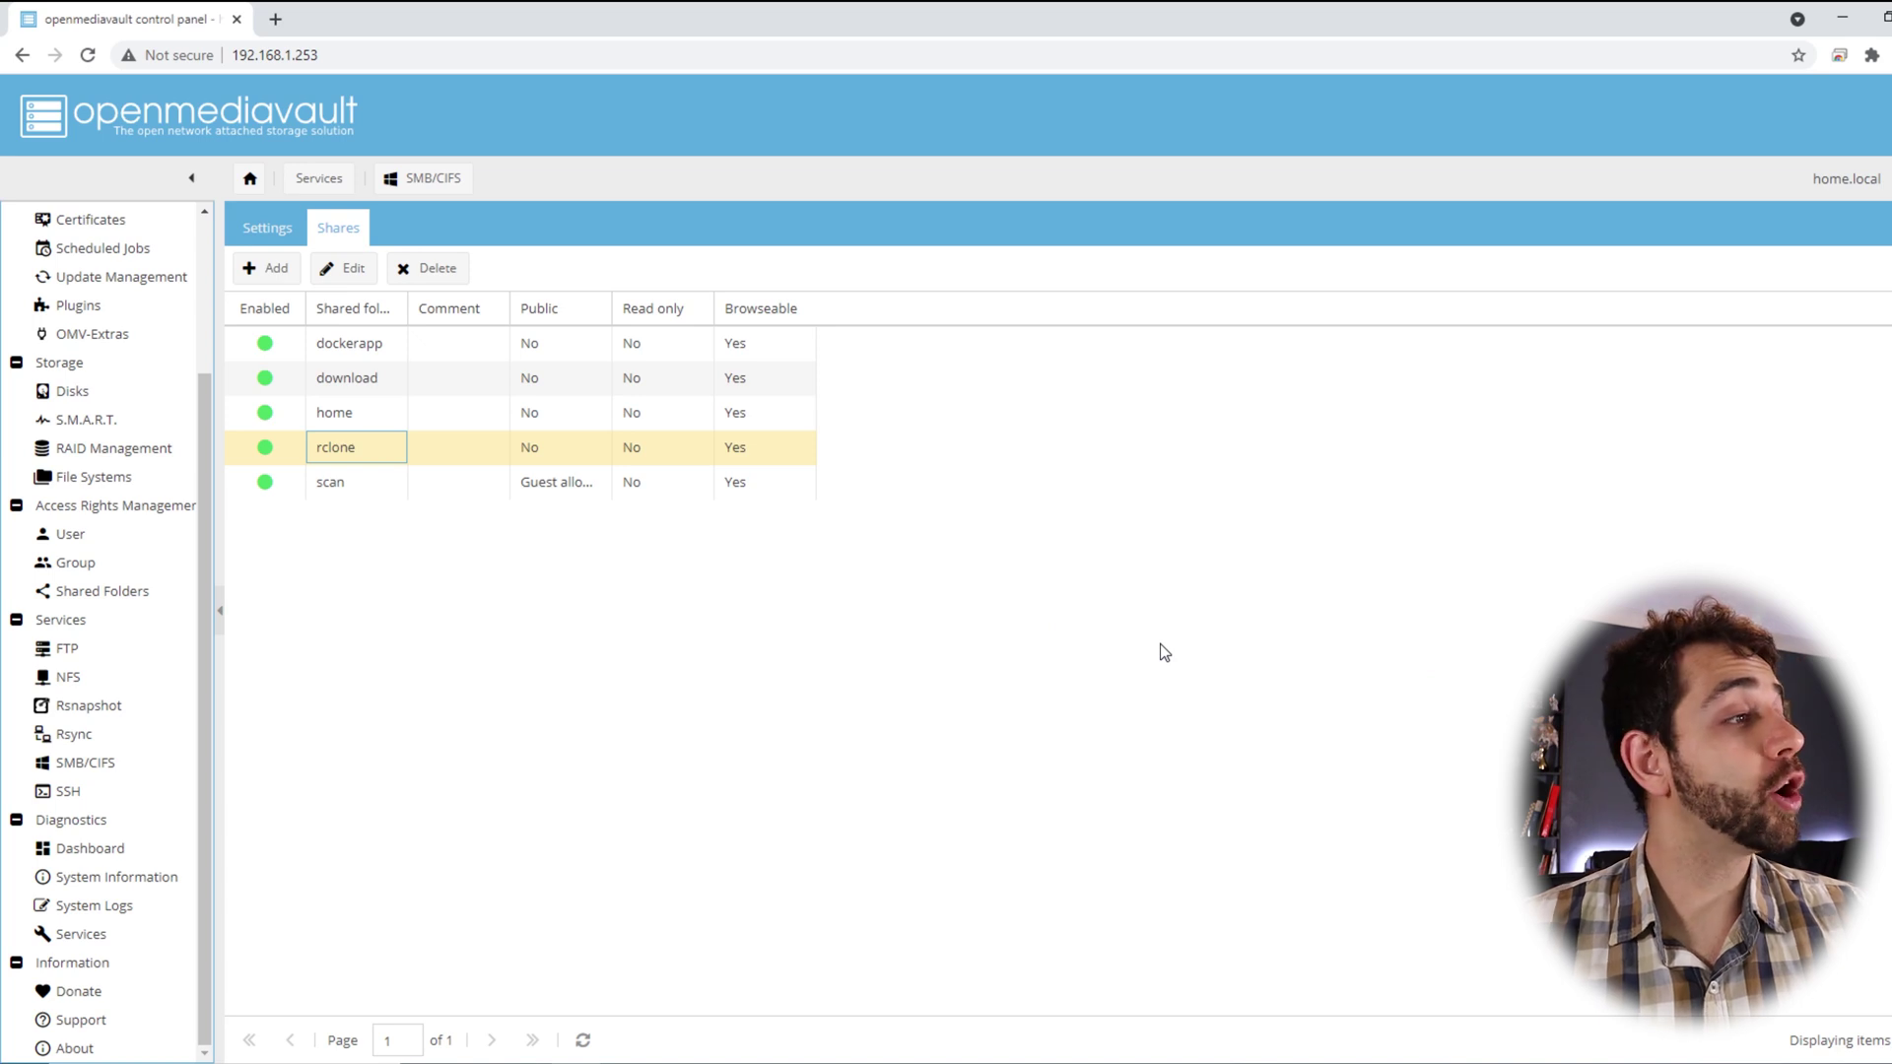
{"action": "key", "text": "alt+Tab"}
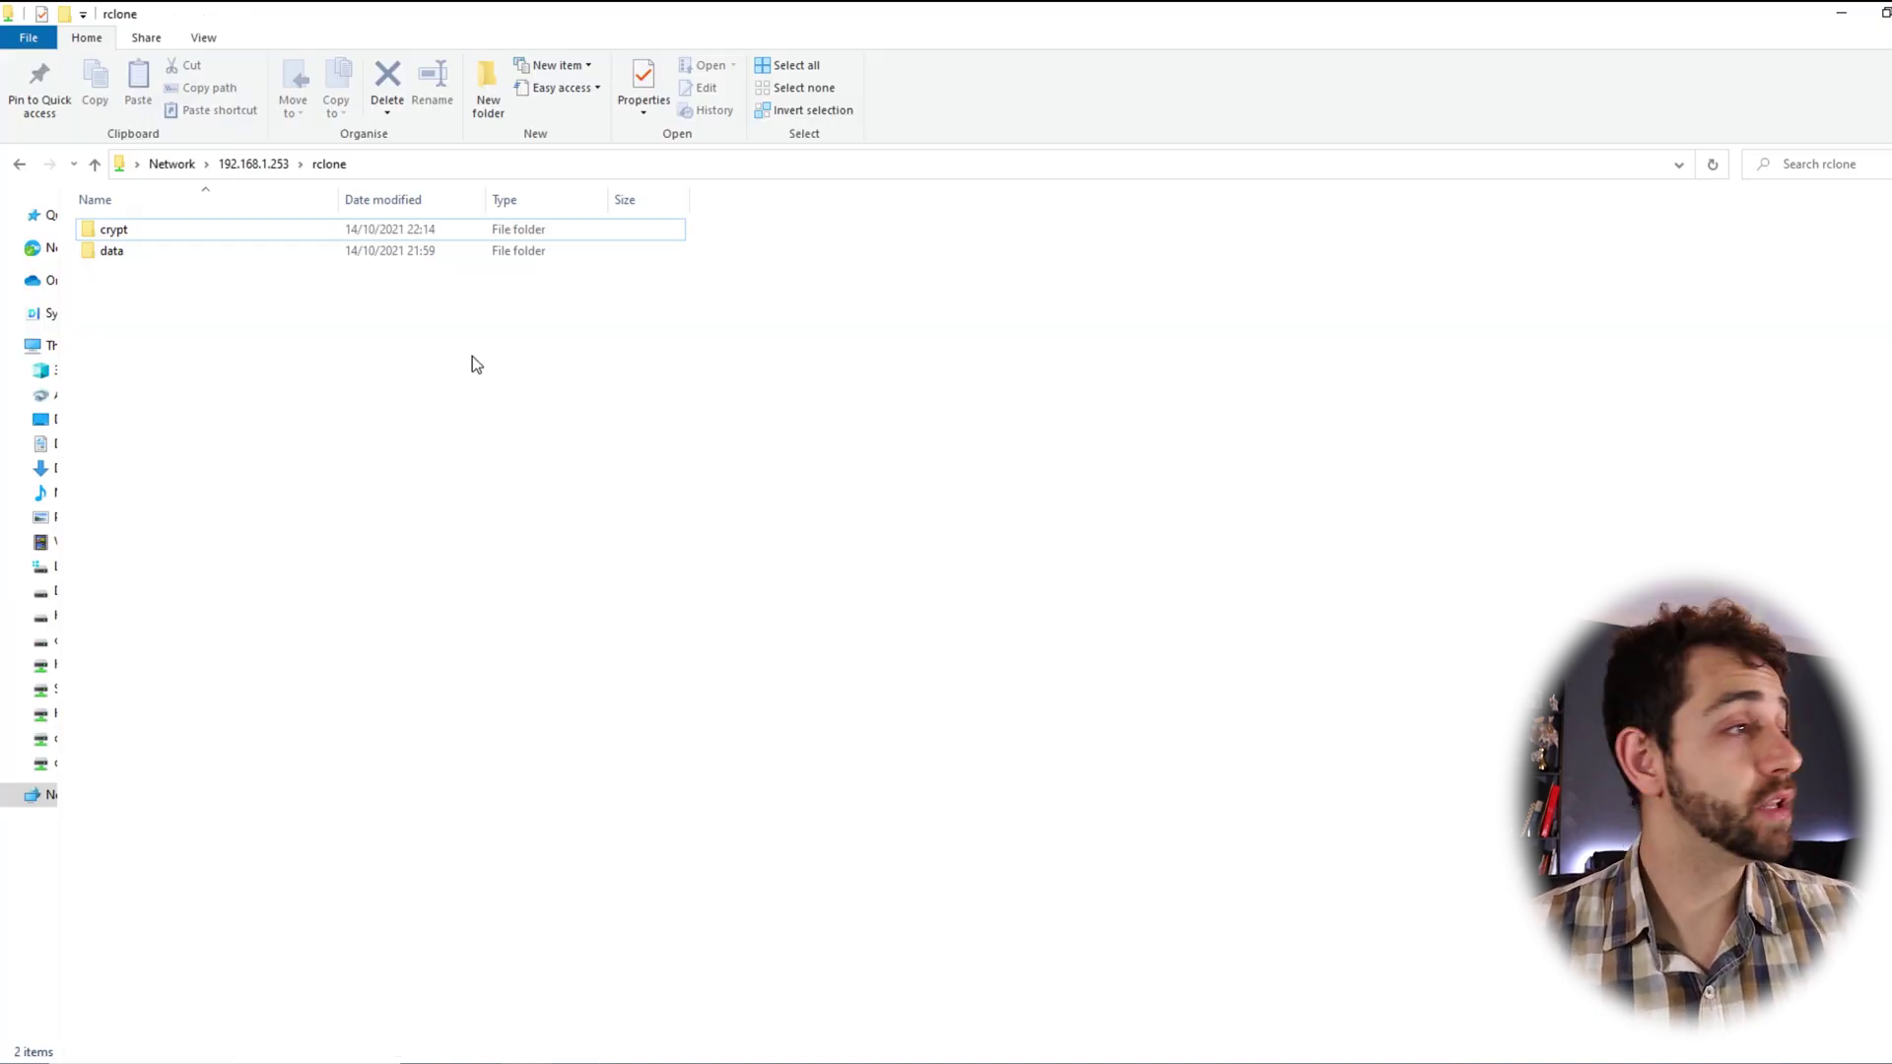
Inspect the empty crypt and data folders in the rclone share
{"action": "left_click", "coordinate": [122, 232]}
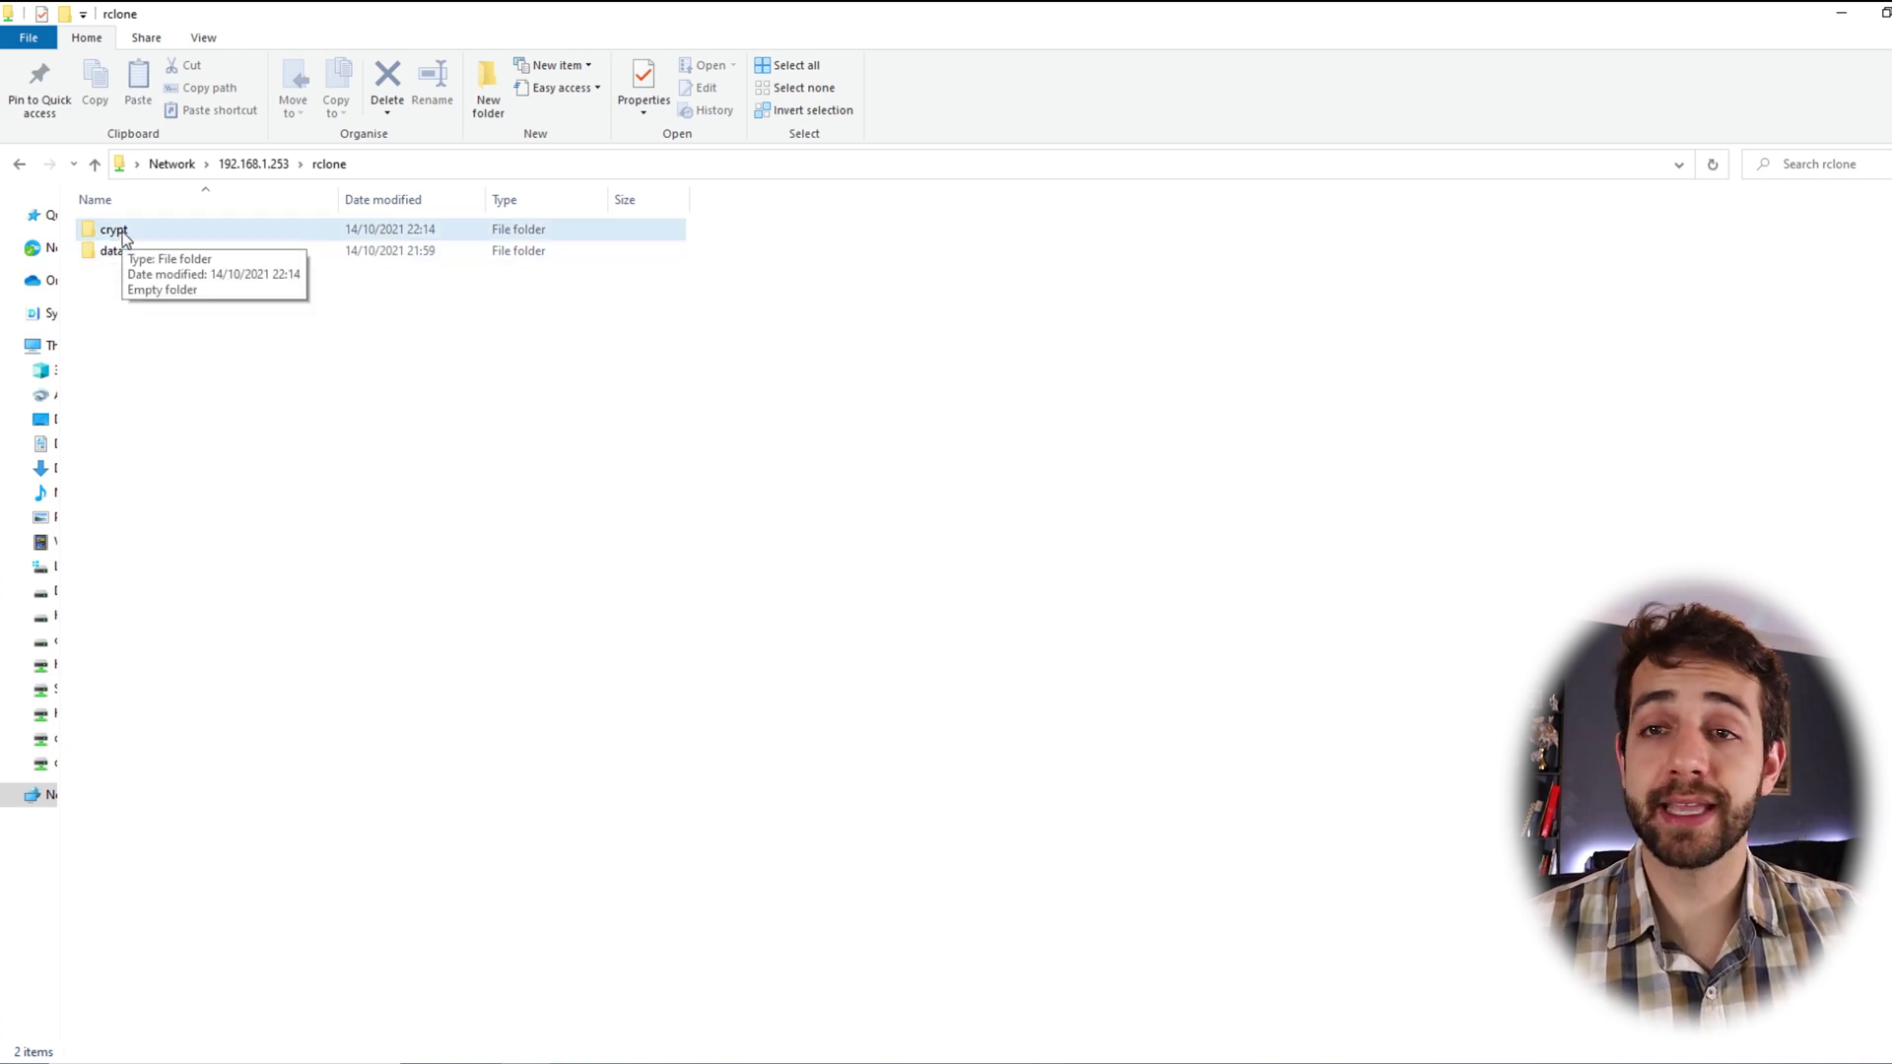
{"action": "left_click", "coordinate": [140, 246]}
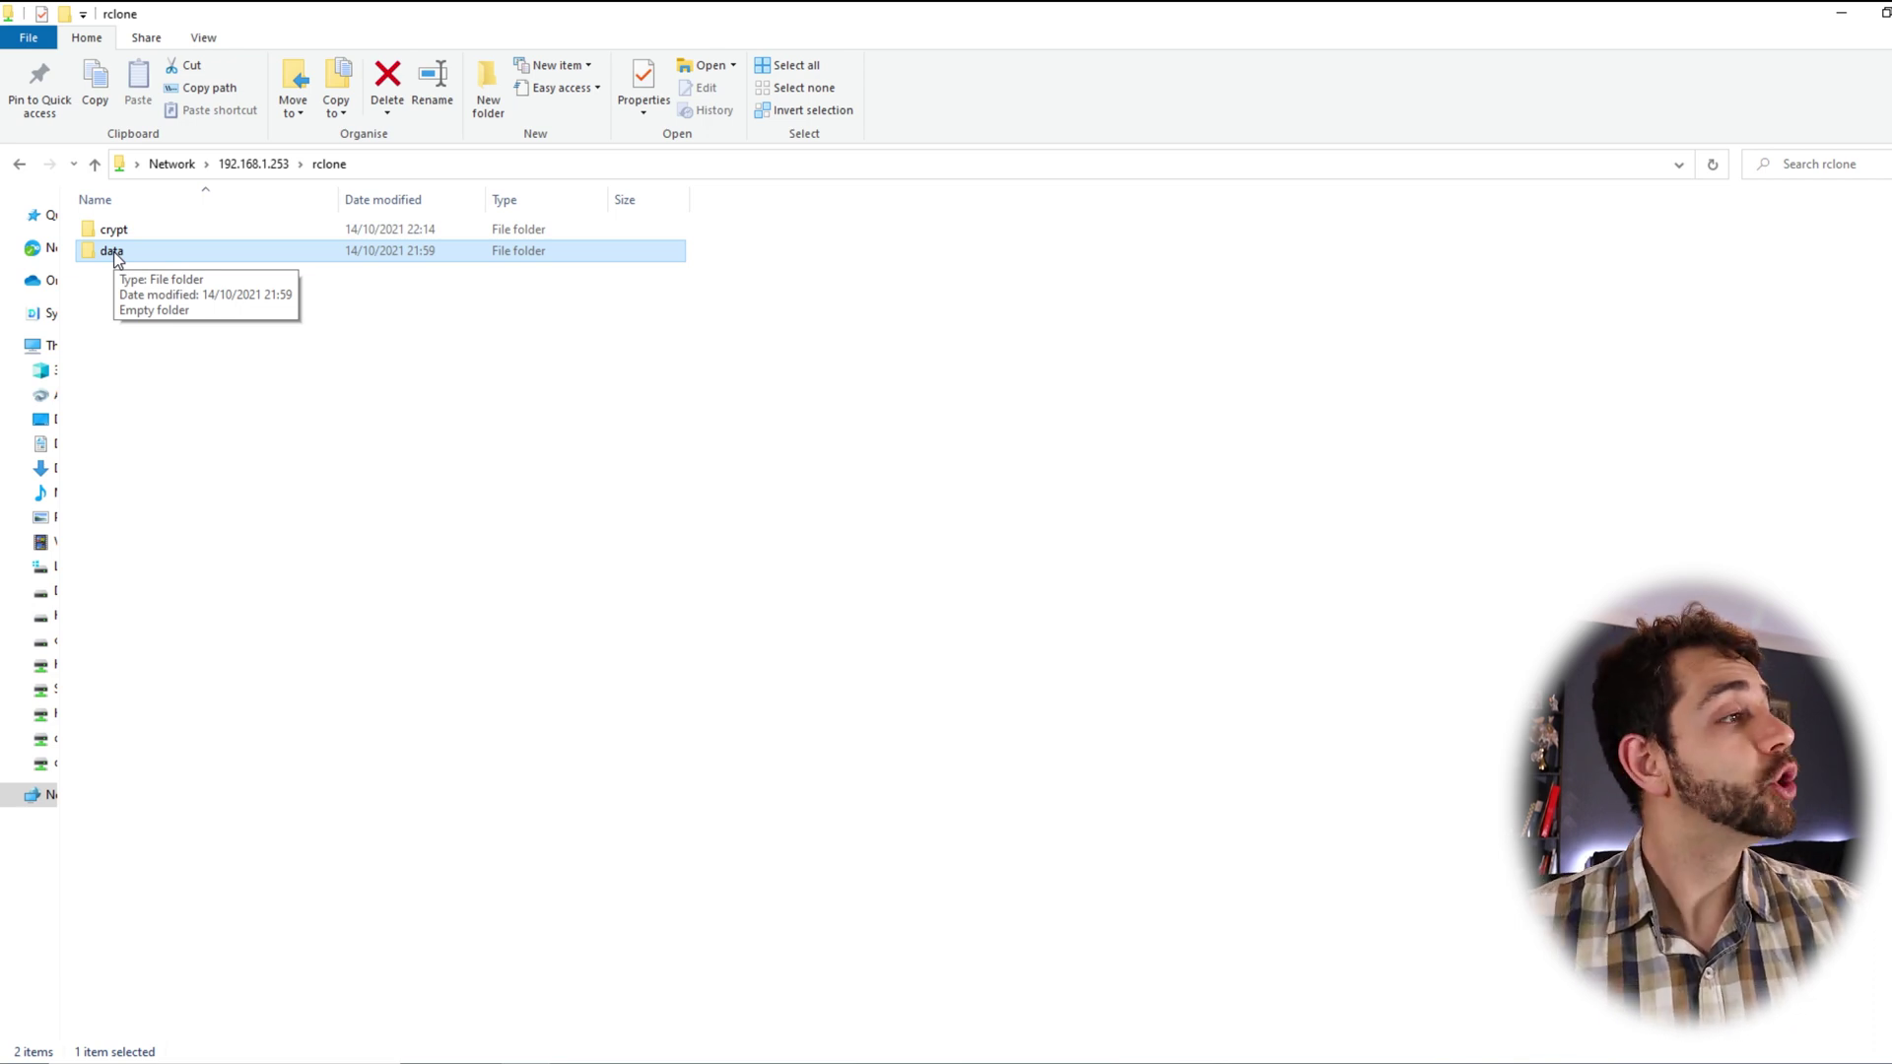
{"action": "left_click", "coordinate": [186, 222]}
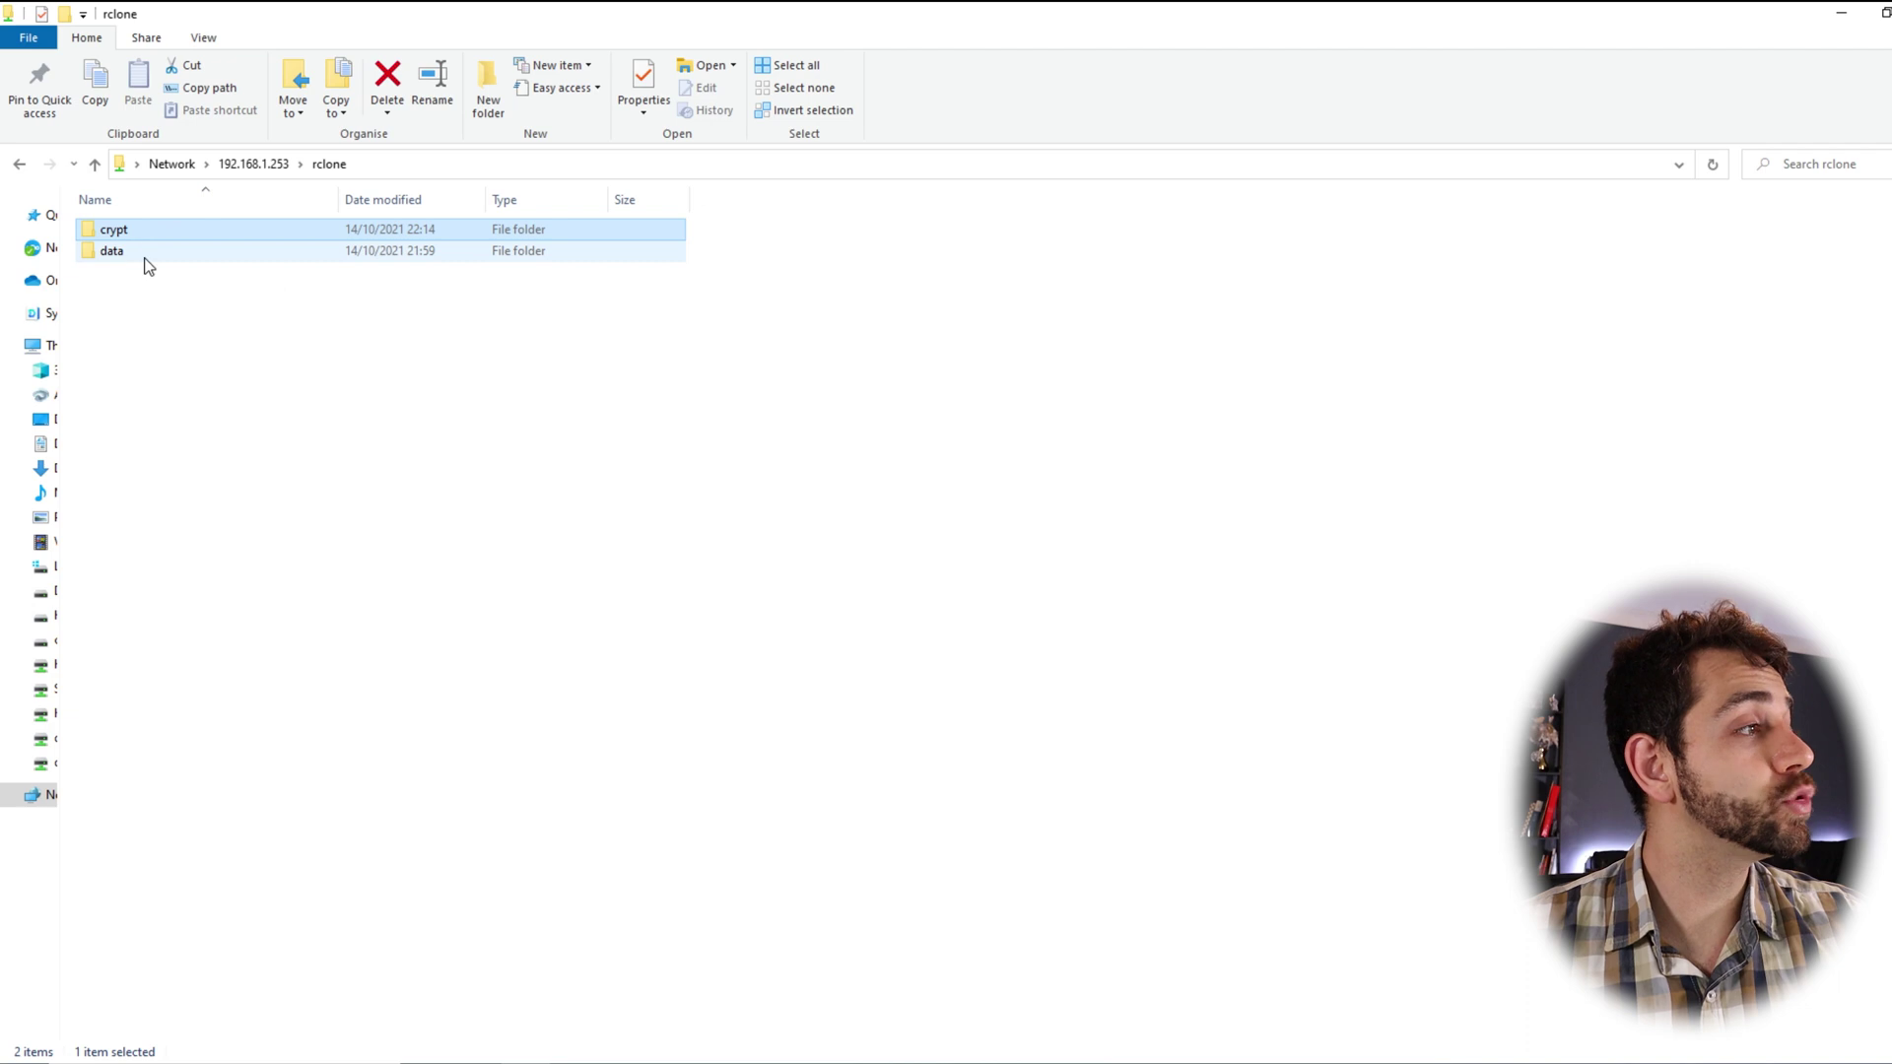
{"action": "left_click", "coordinate": [145, 254]}
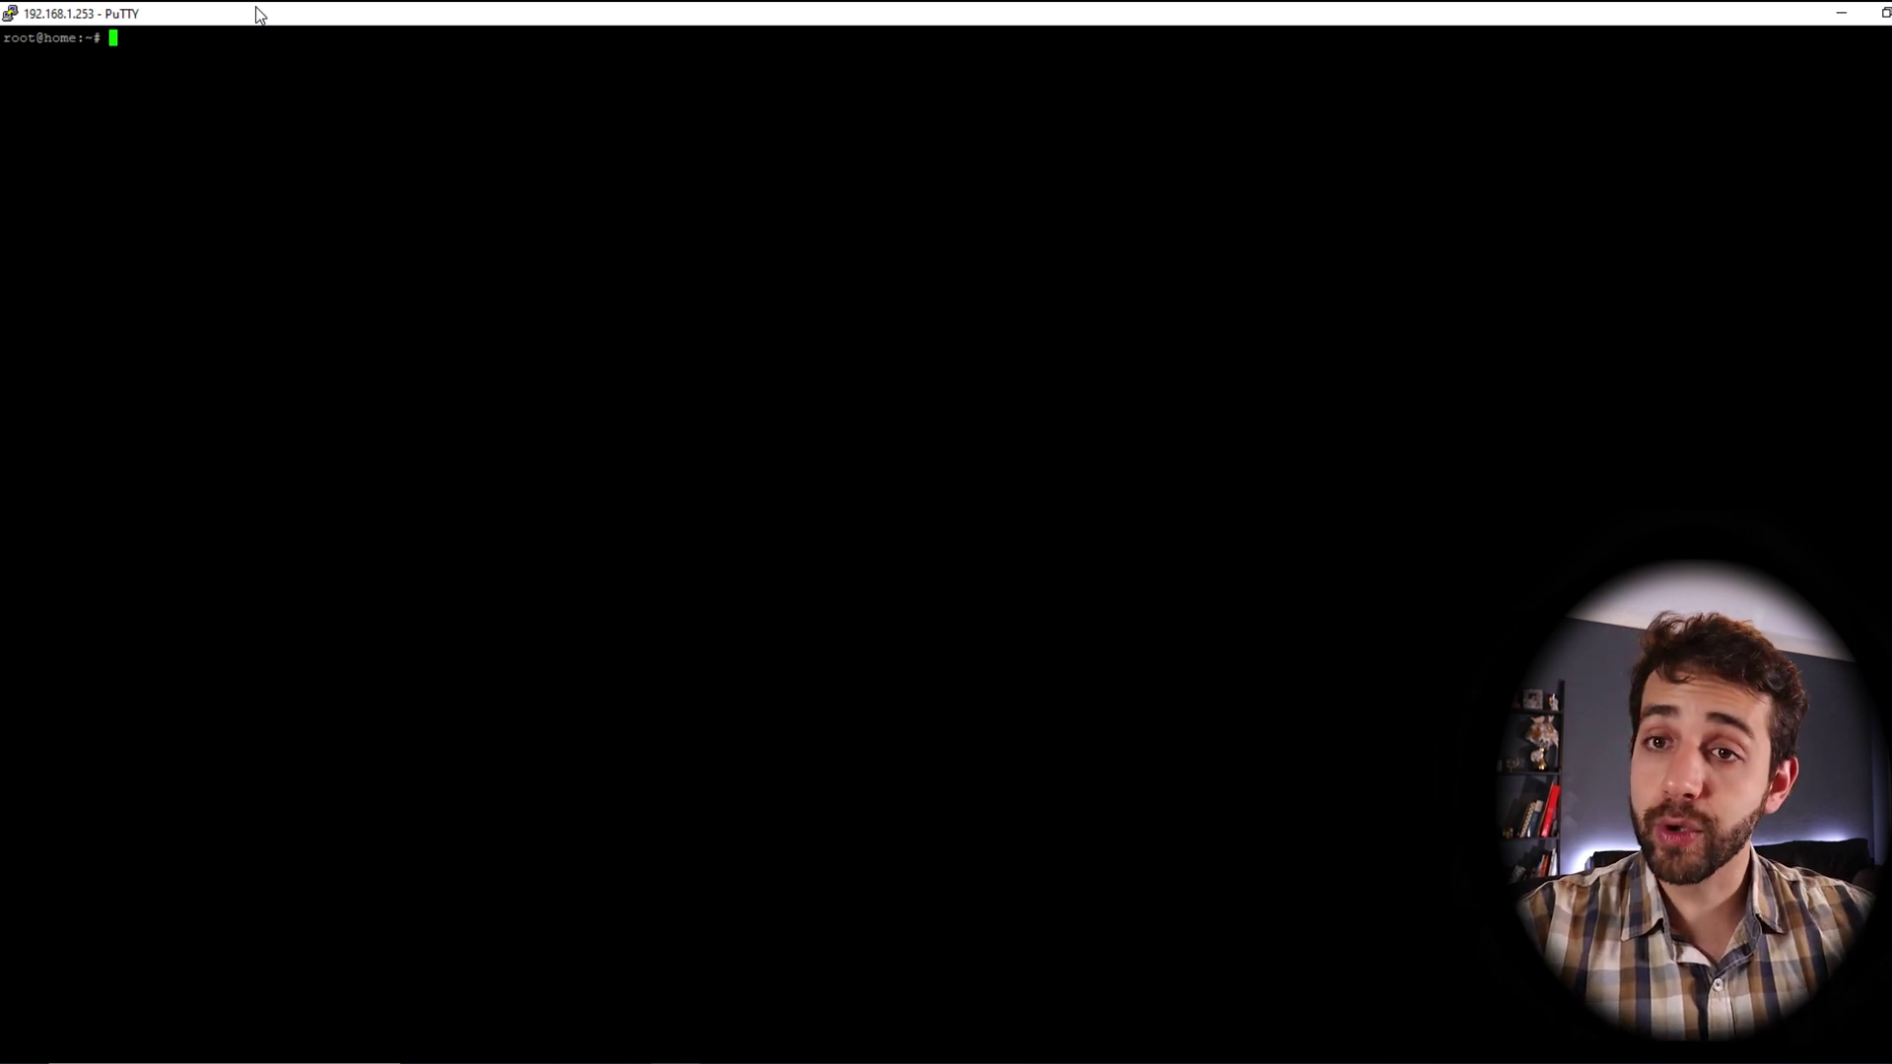
Run rclone config to list the existing gdrive and gdrive-crypt remotes
{"action": "type", "text": "rclone "}
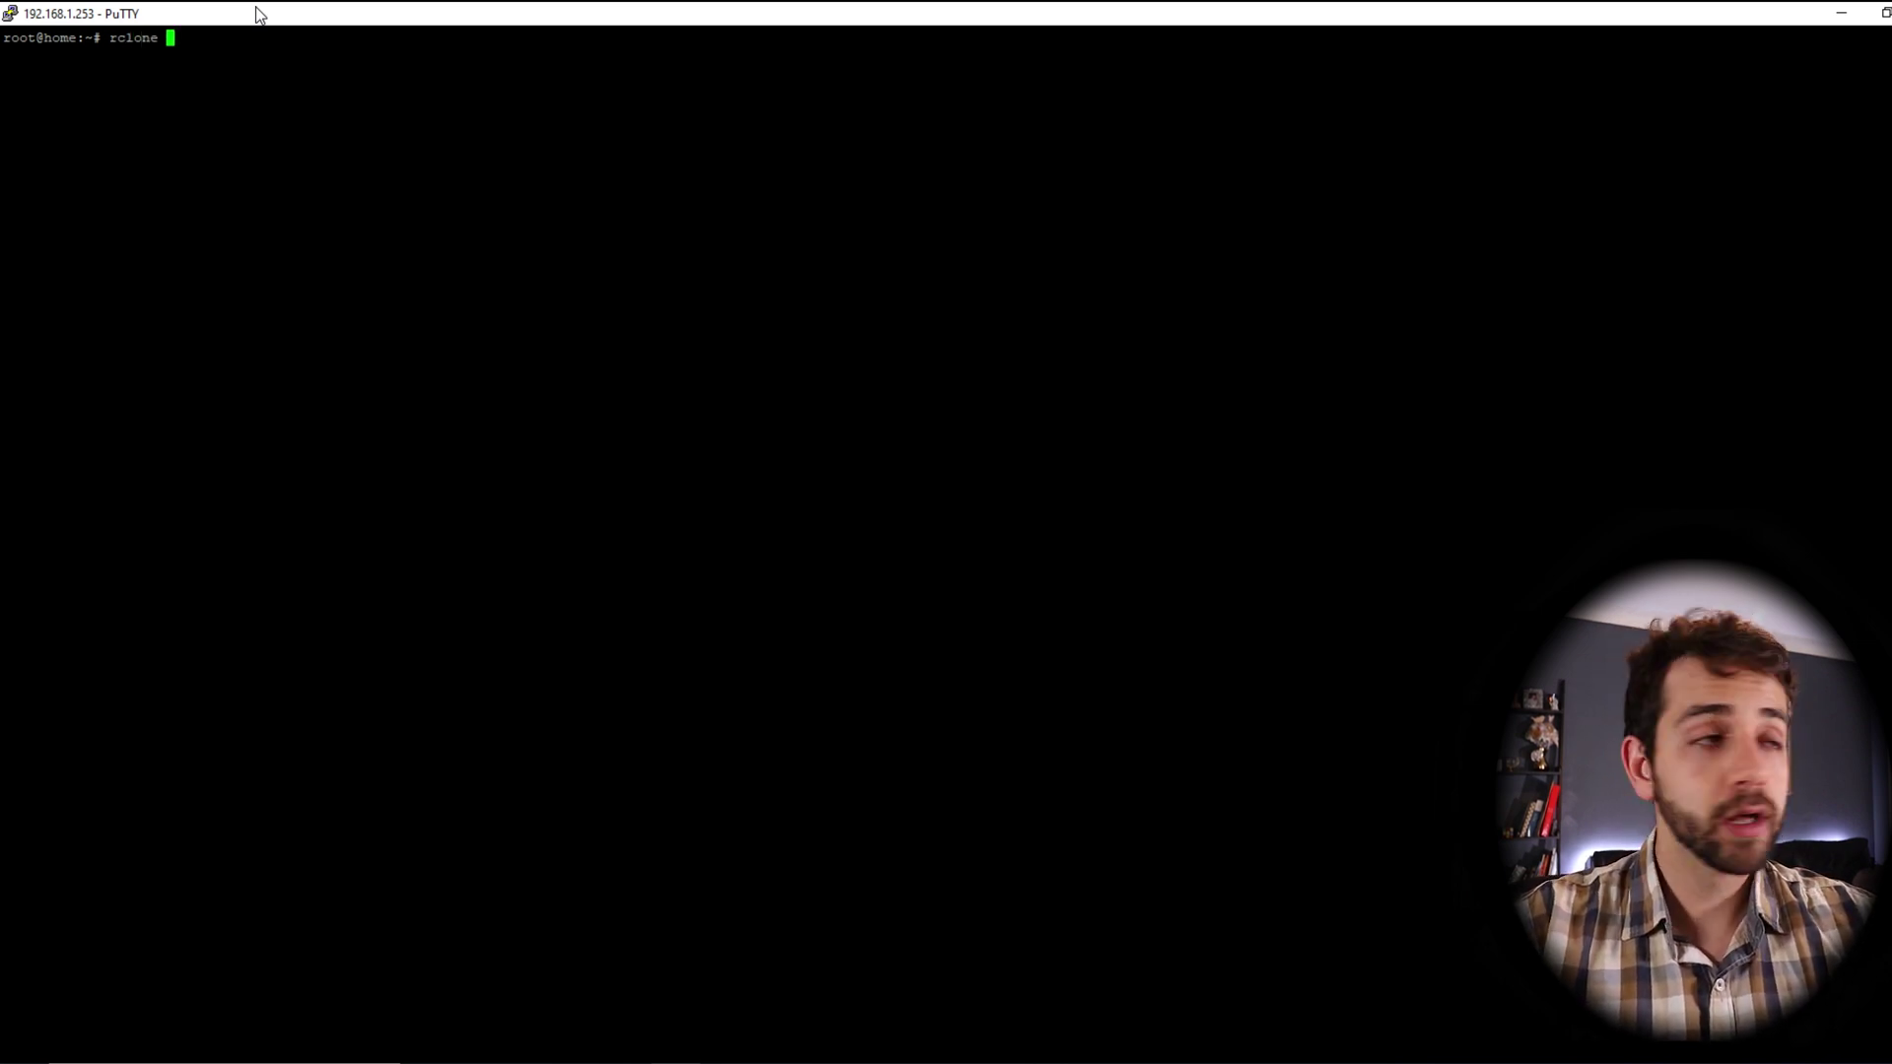
{"action": "type", "text": "config"}
{"action": "key", "text": "Return"}
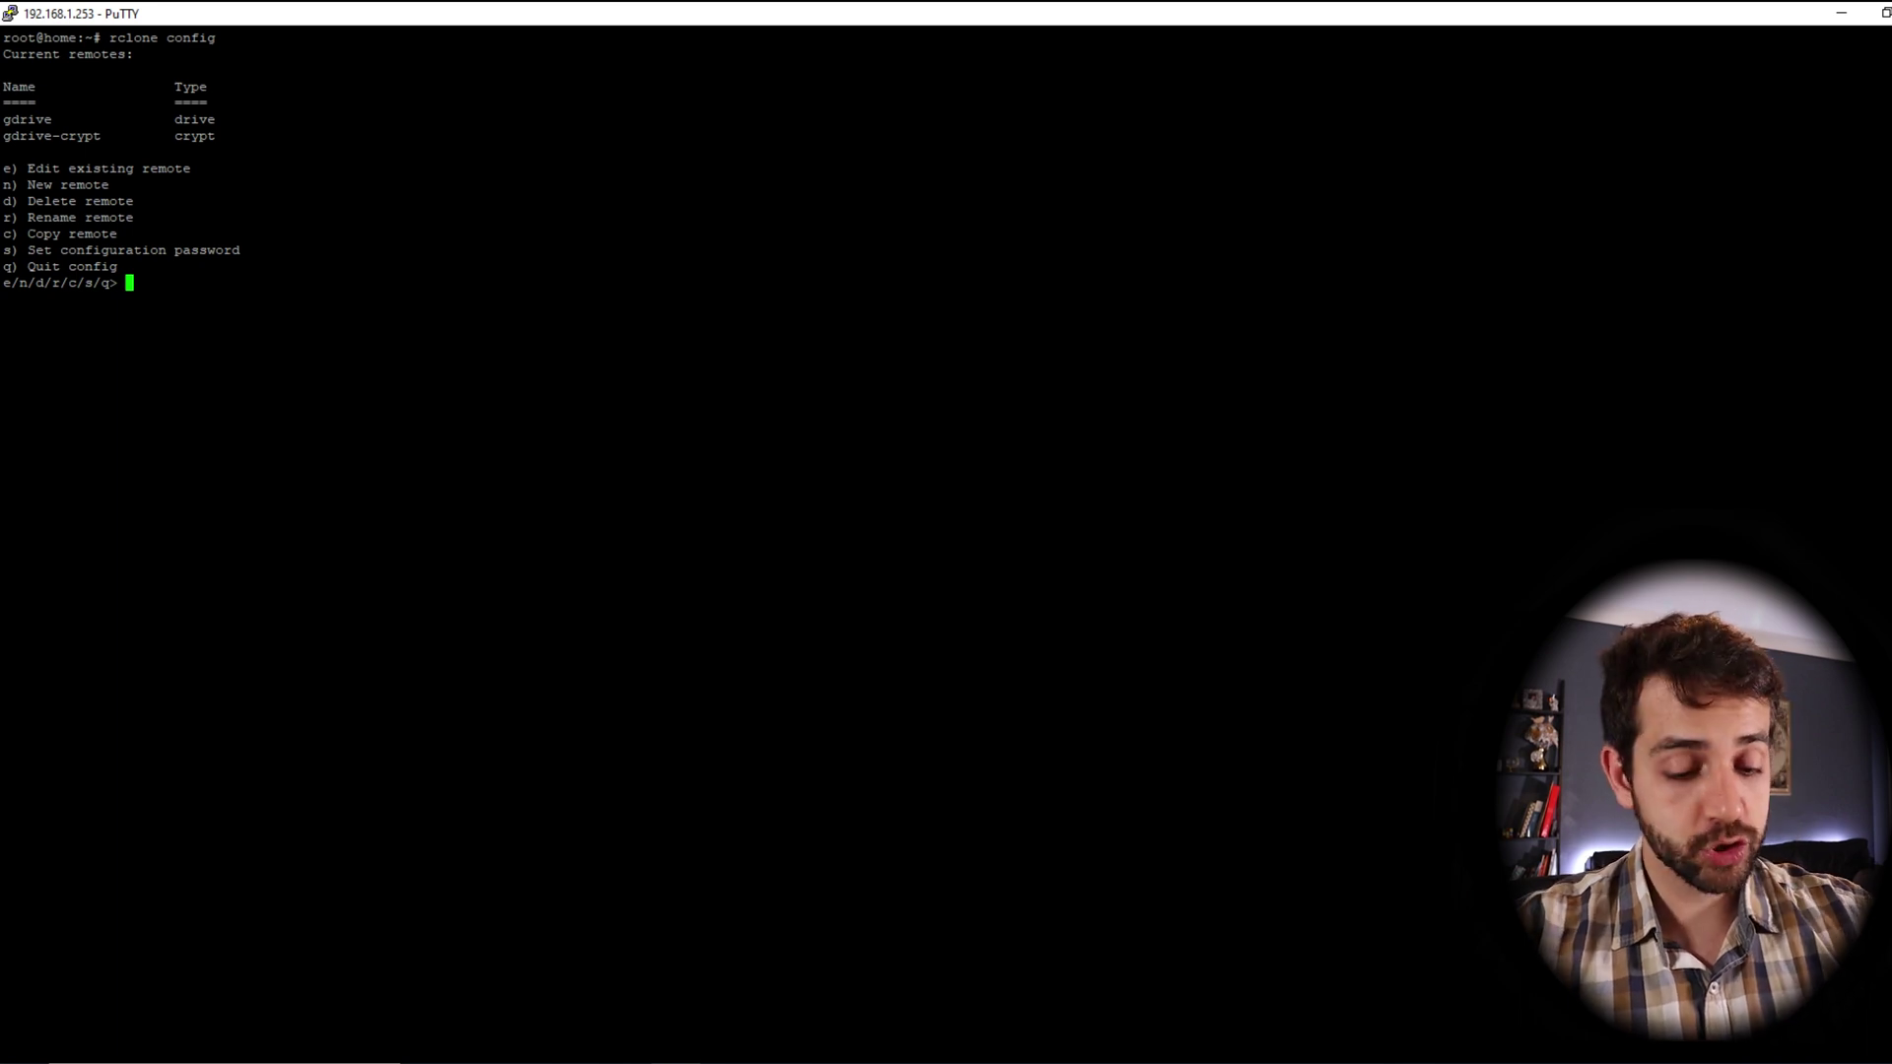
Create a new remote named crypt-local with storage type crypt
{"action": "type", "text": "n"}
{"action": "key", "text": "Return"}
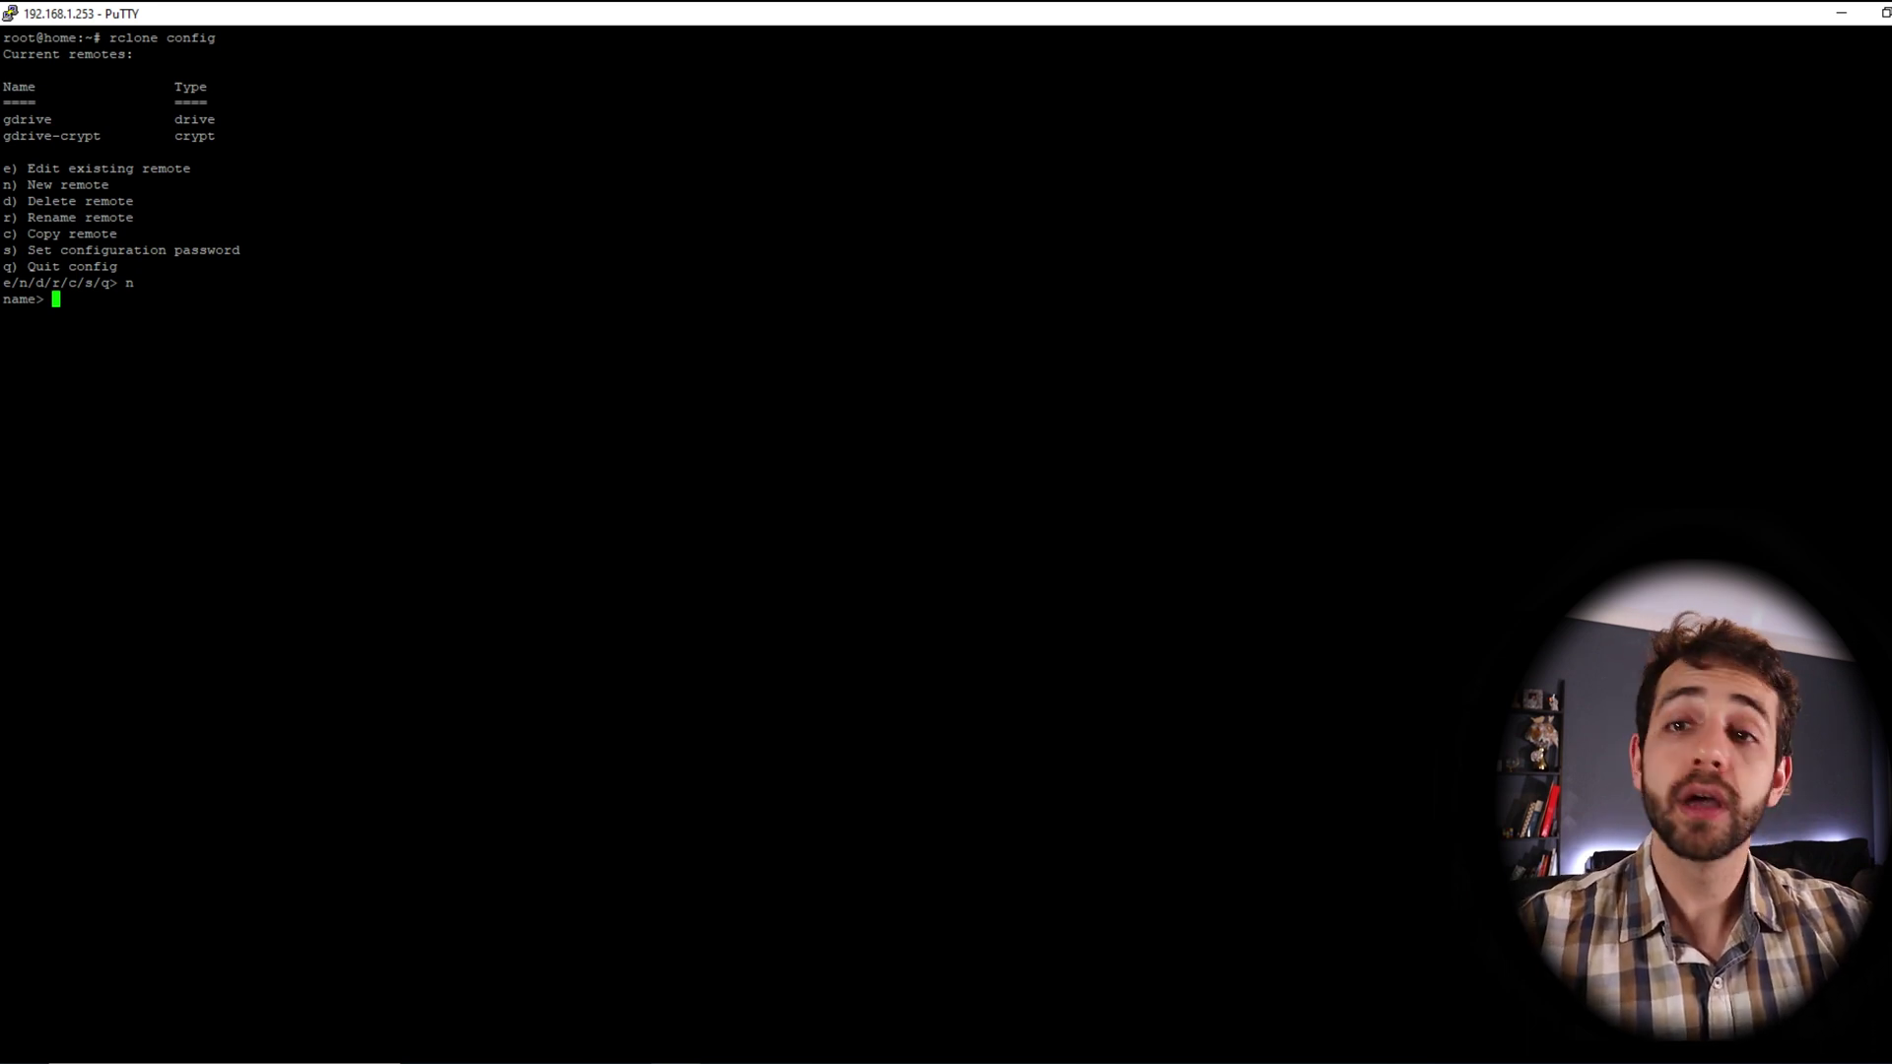
{"action": "type", "text": "cry"}
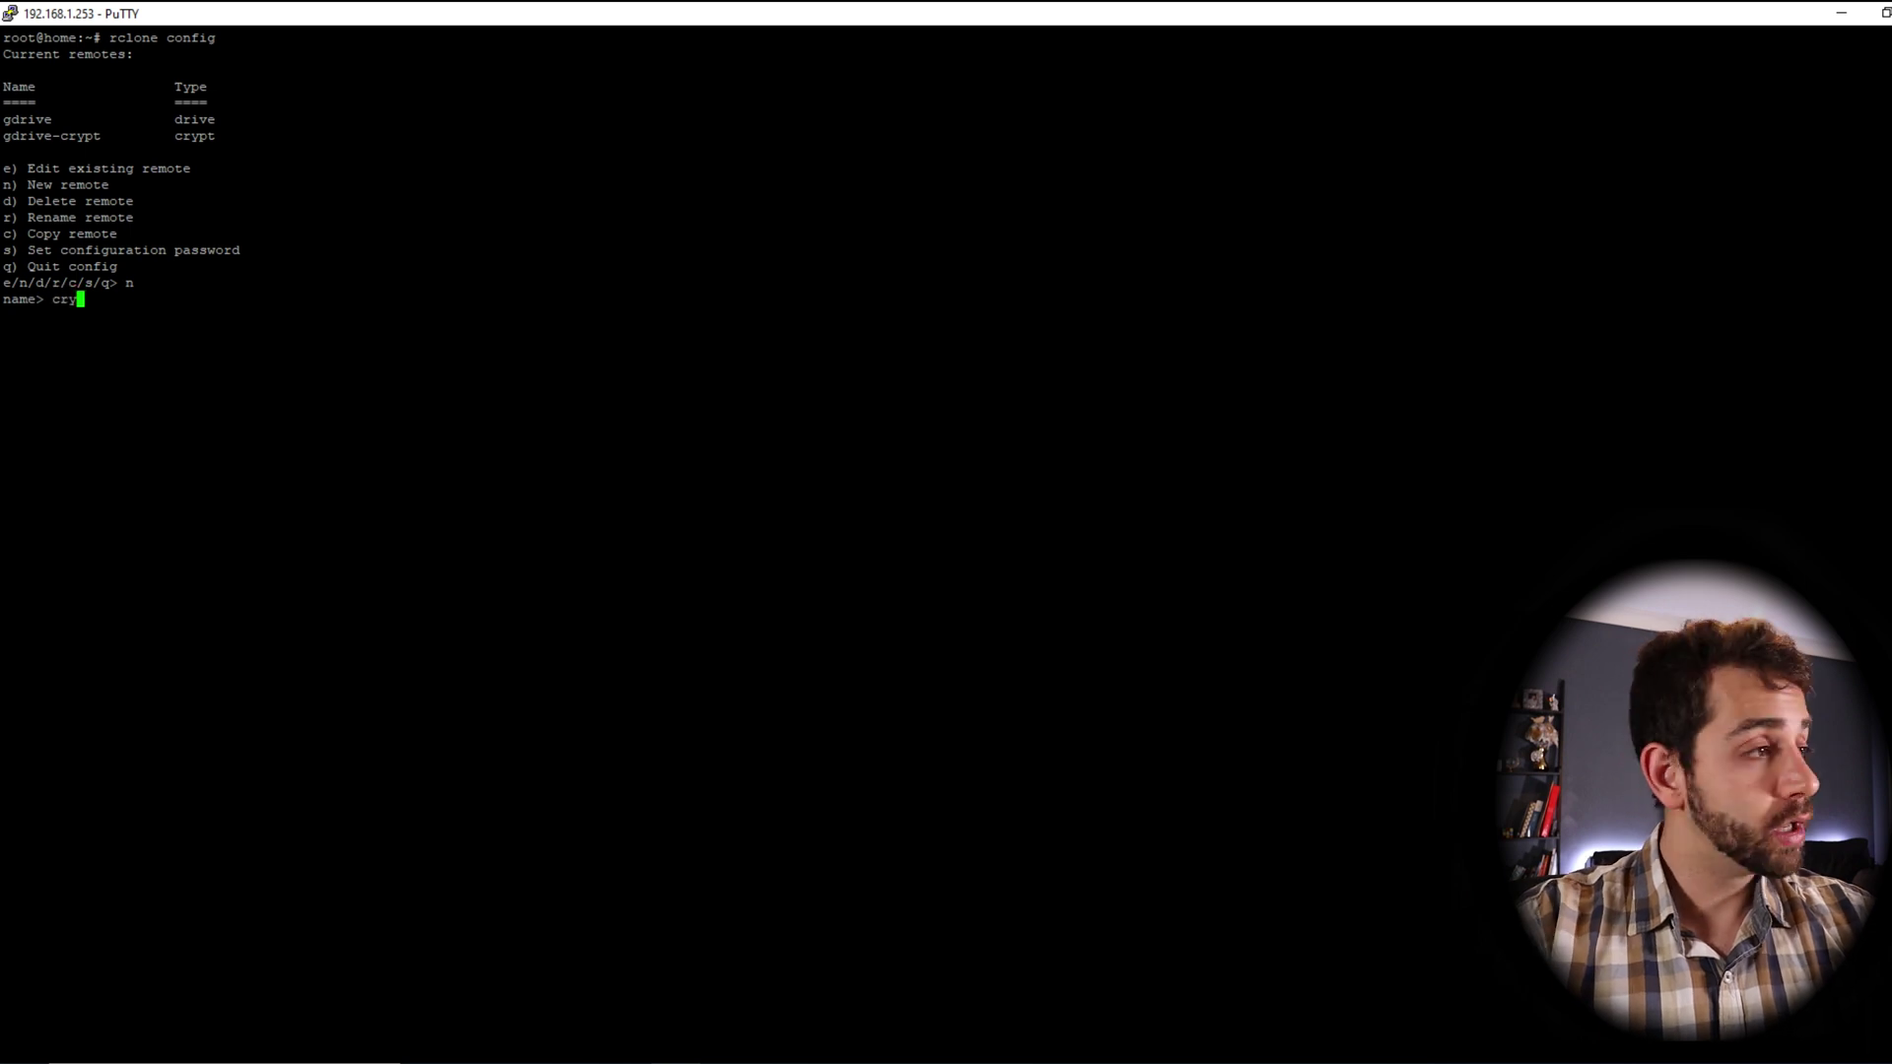
{"action": "type", "text": "pt"}
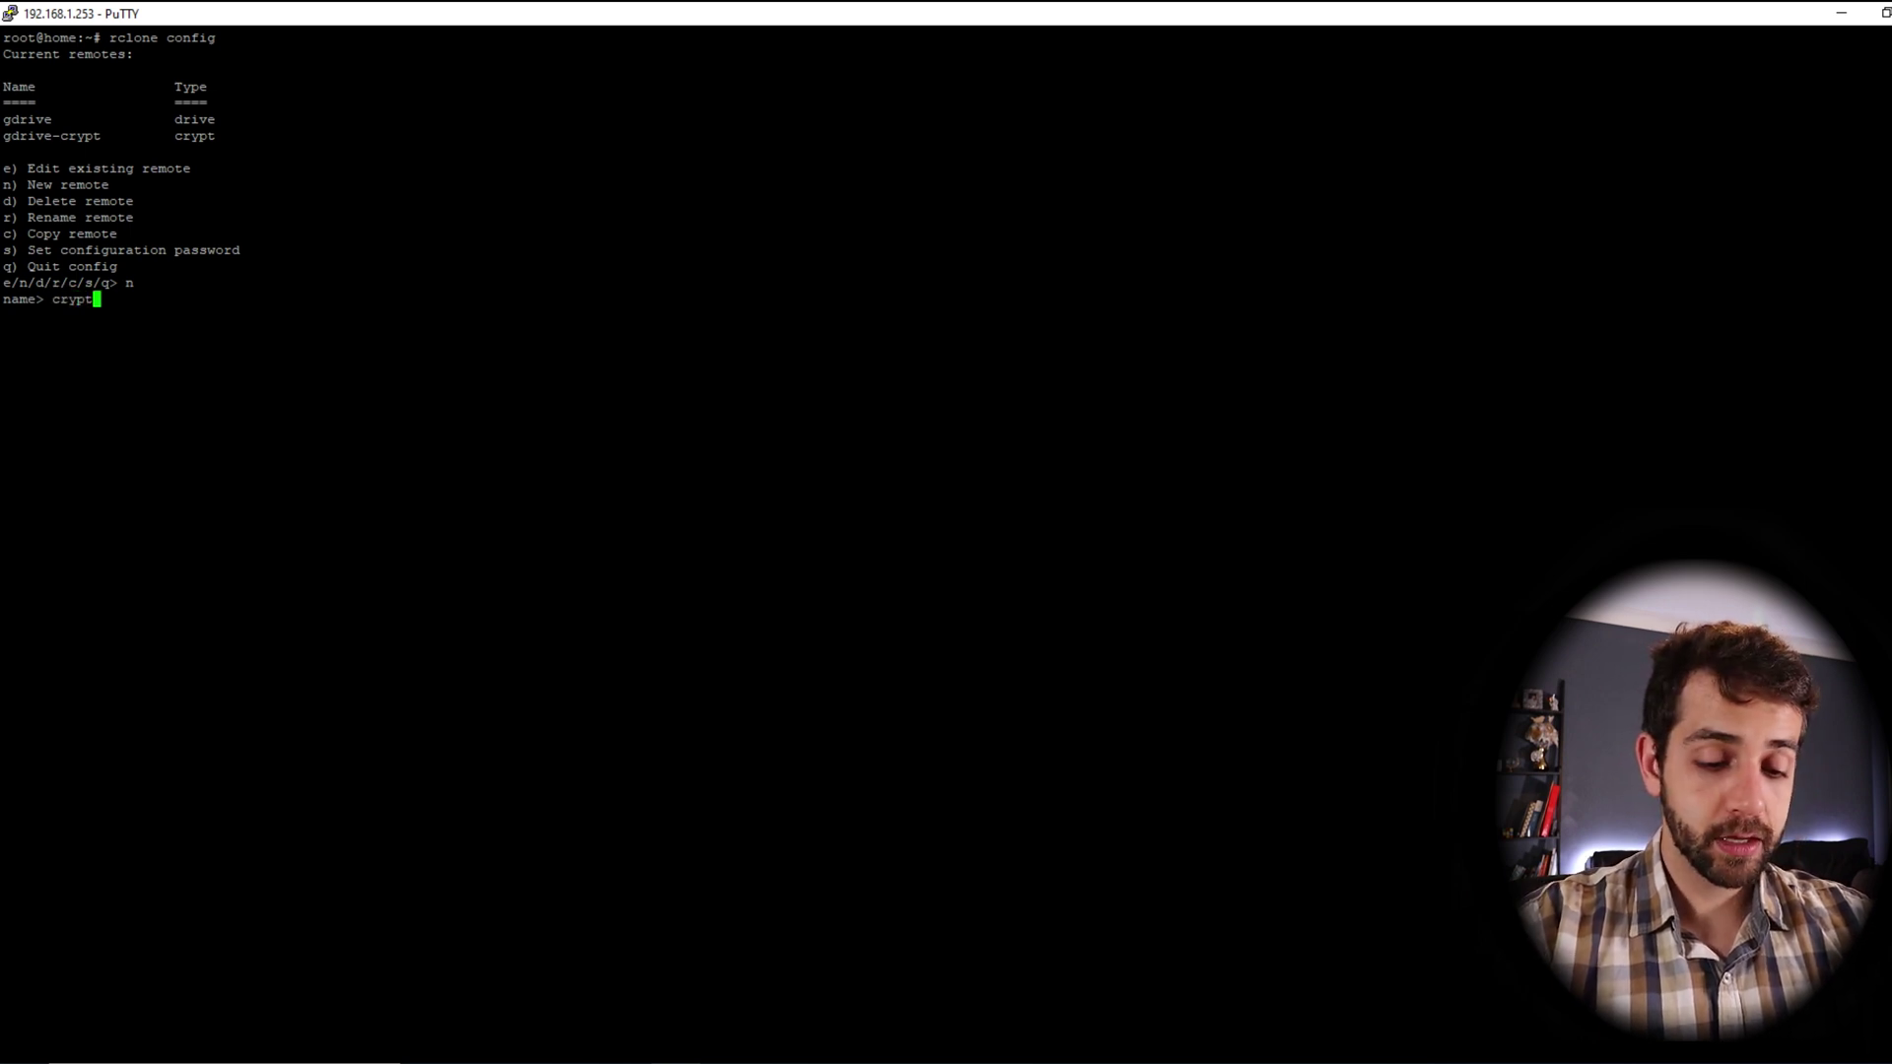
{"action": "type", "text": "-local"}
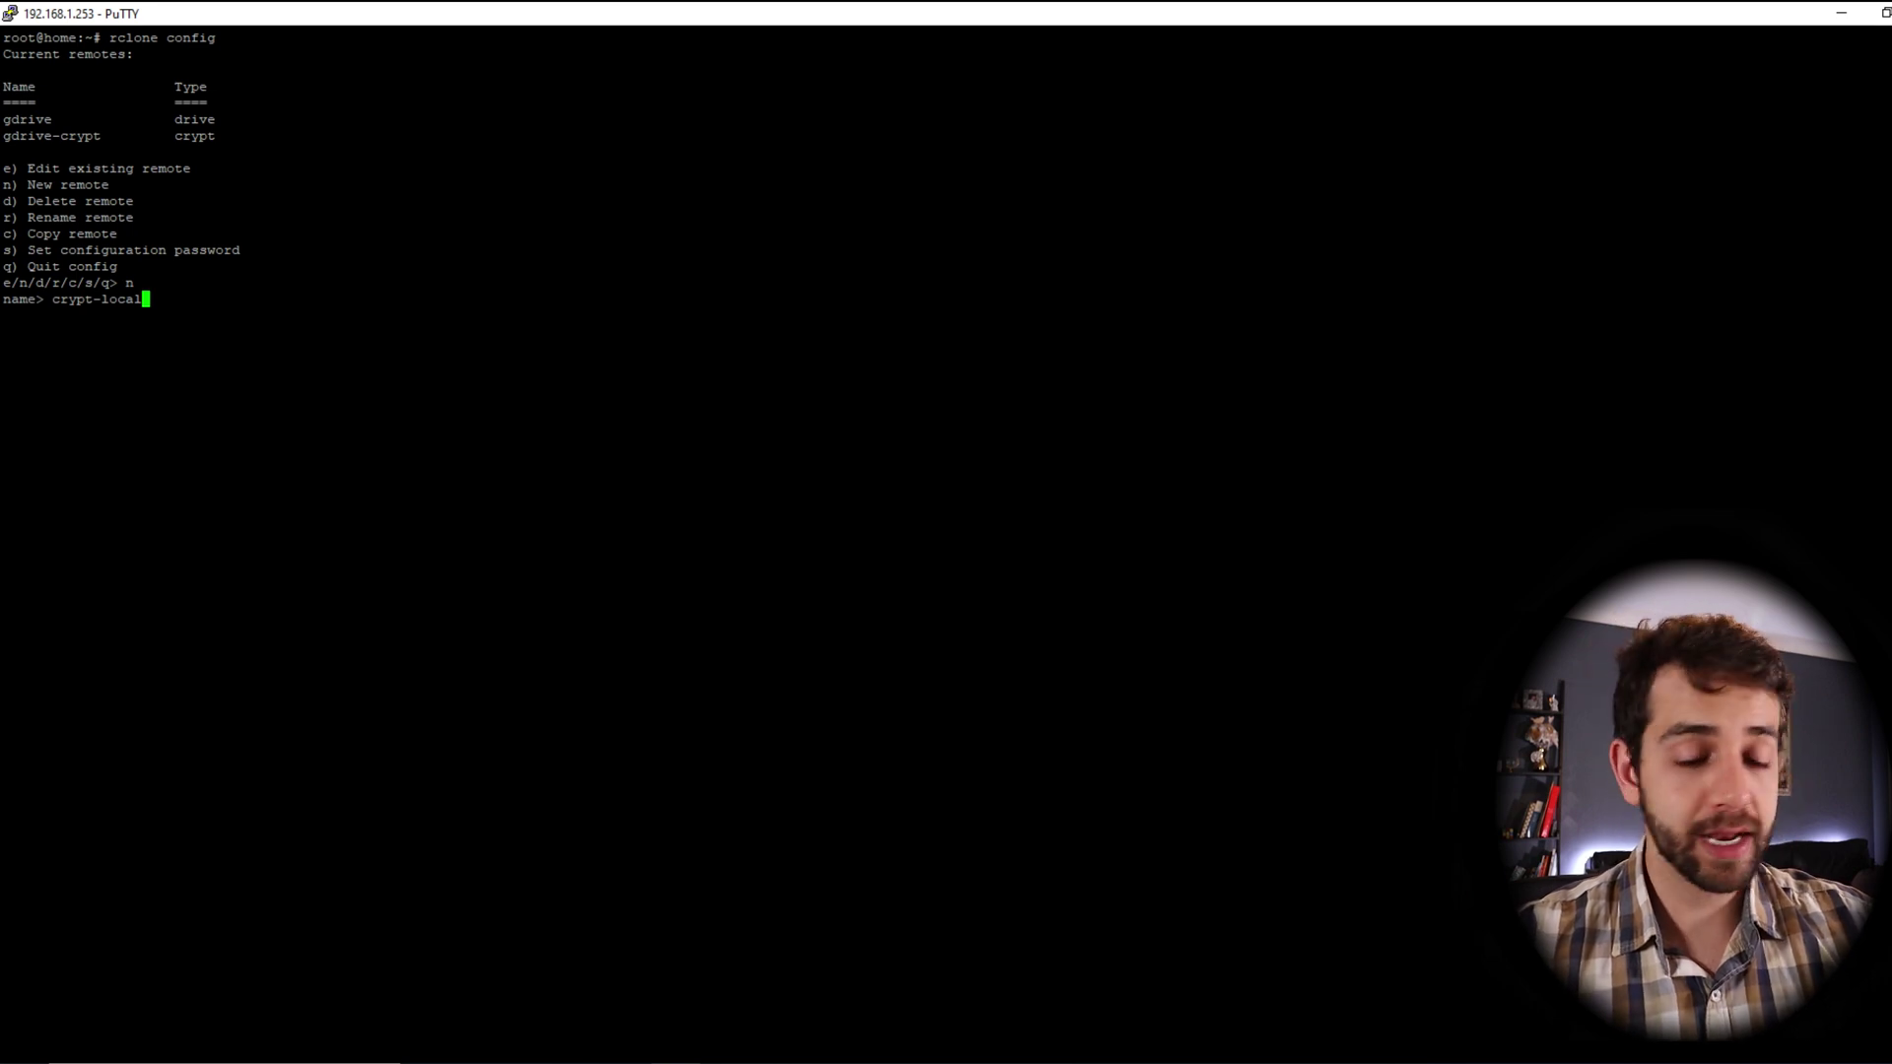
{"action": "key", "text": "Return"}
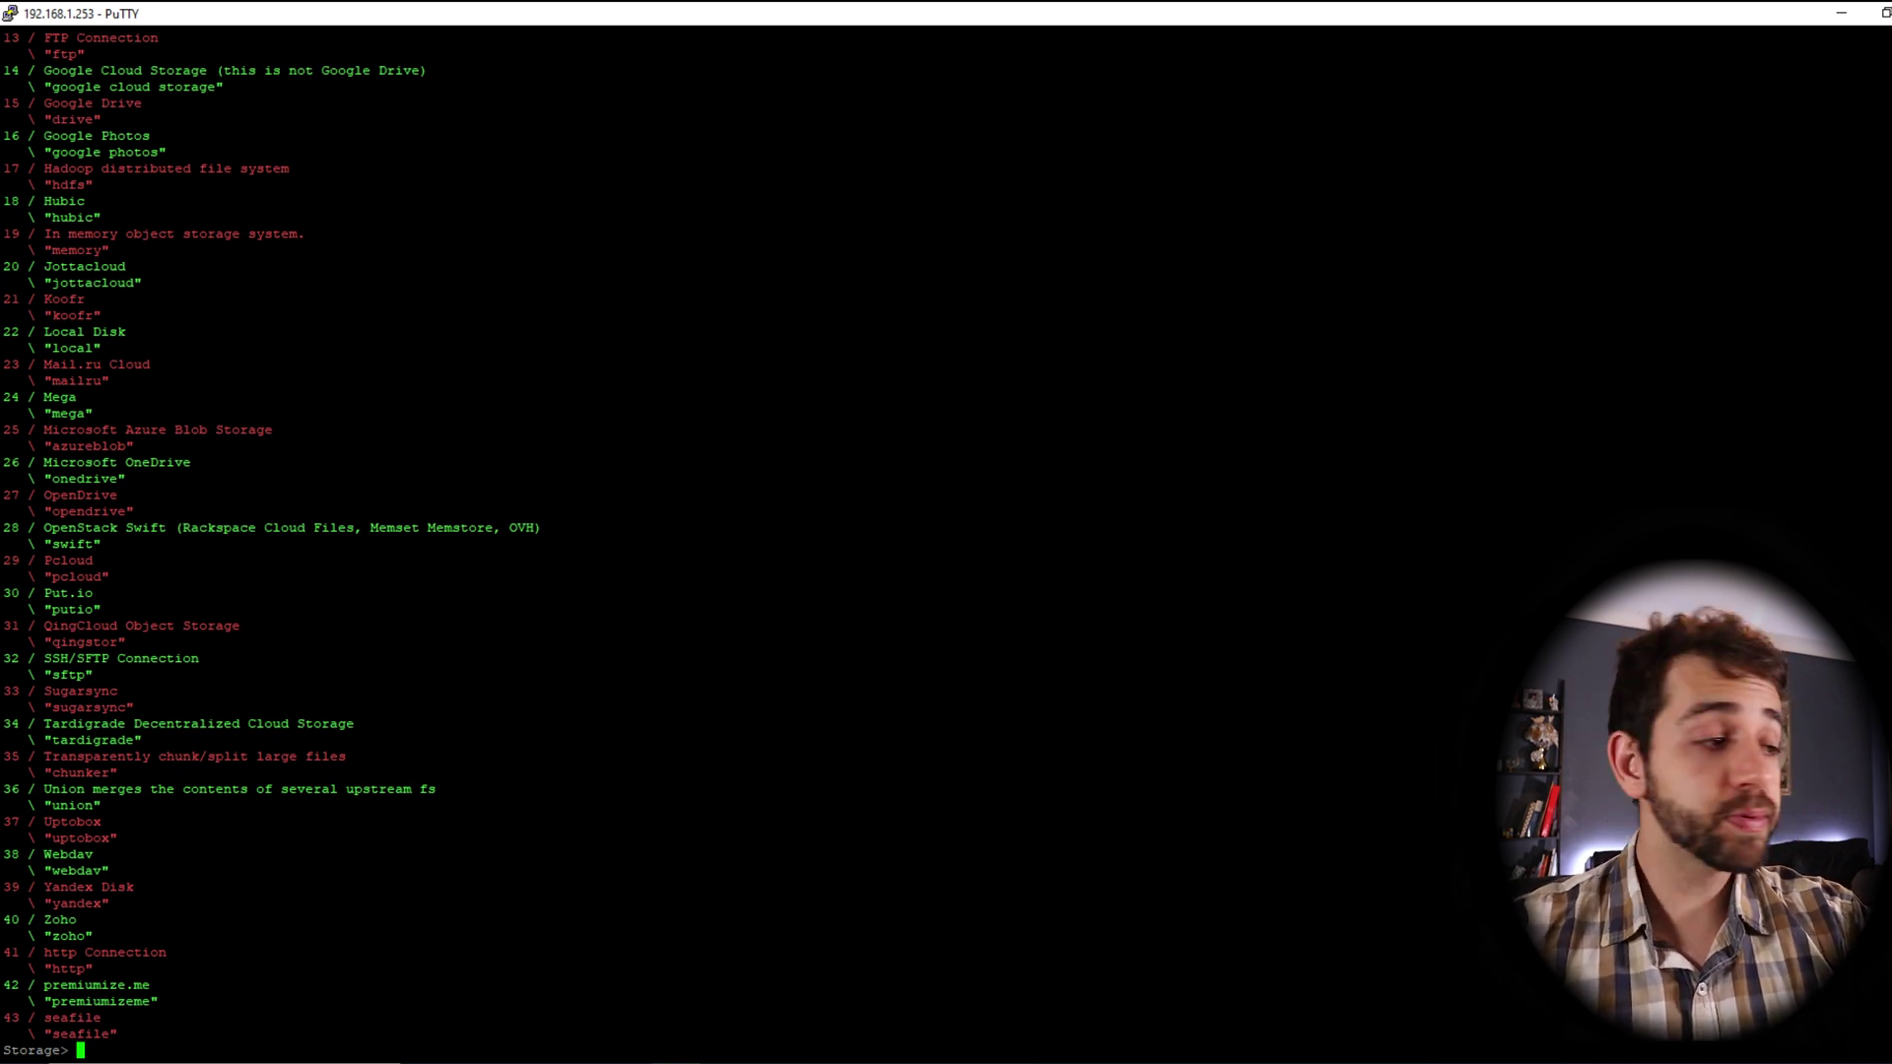
{"action": "type", "text": "crypt"}
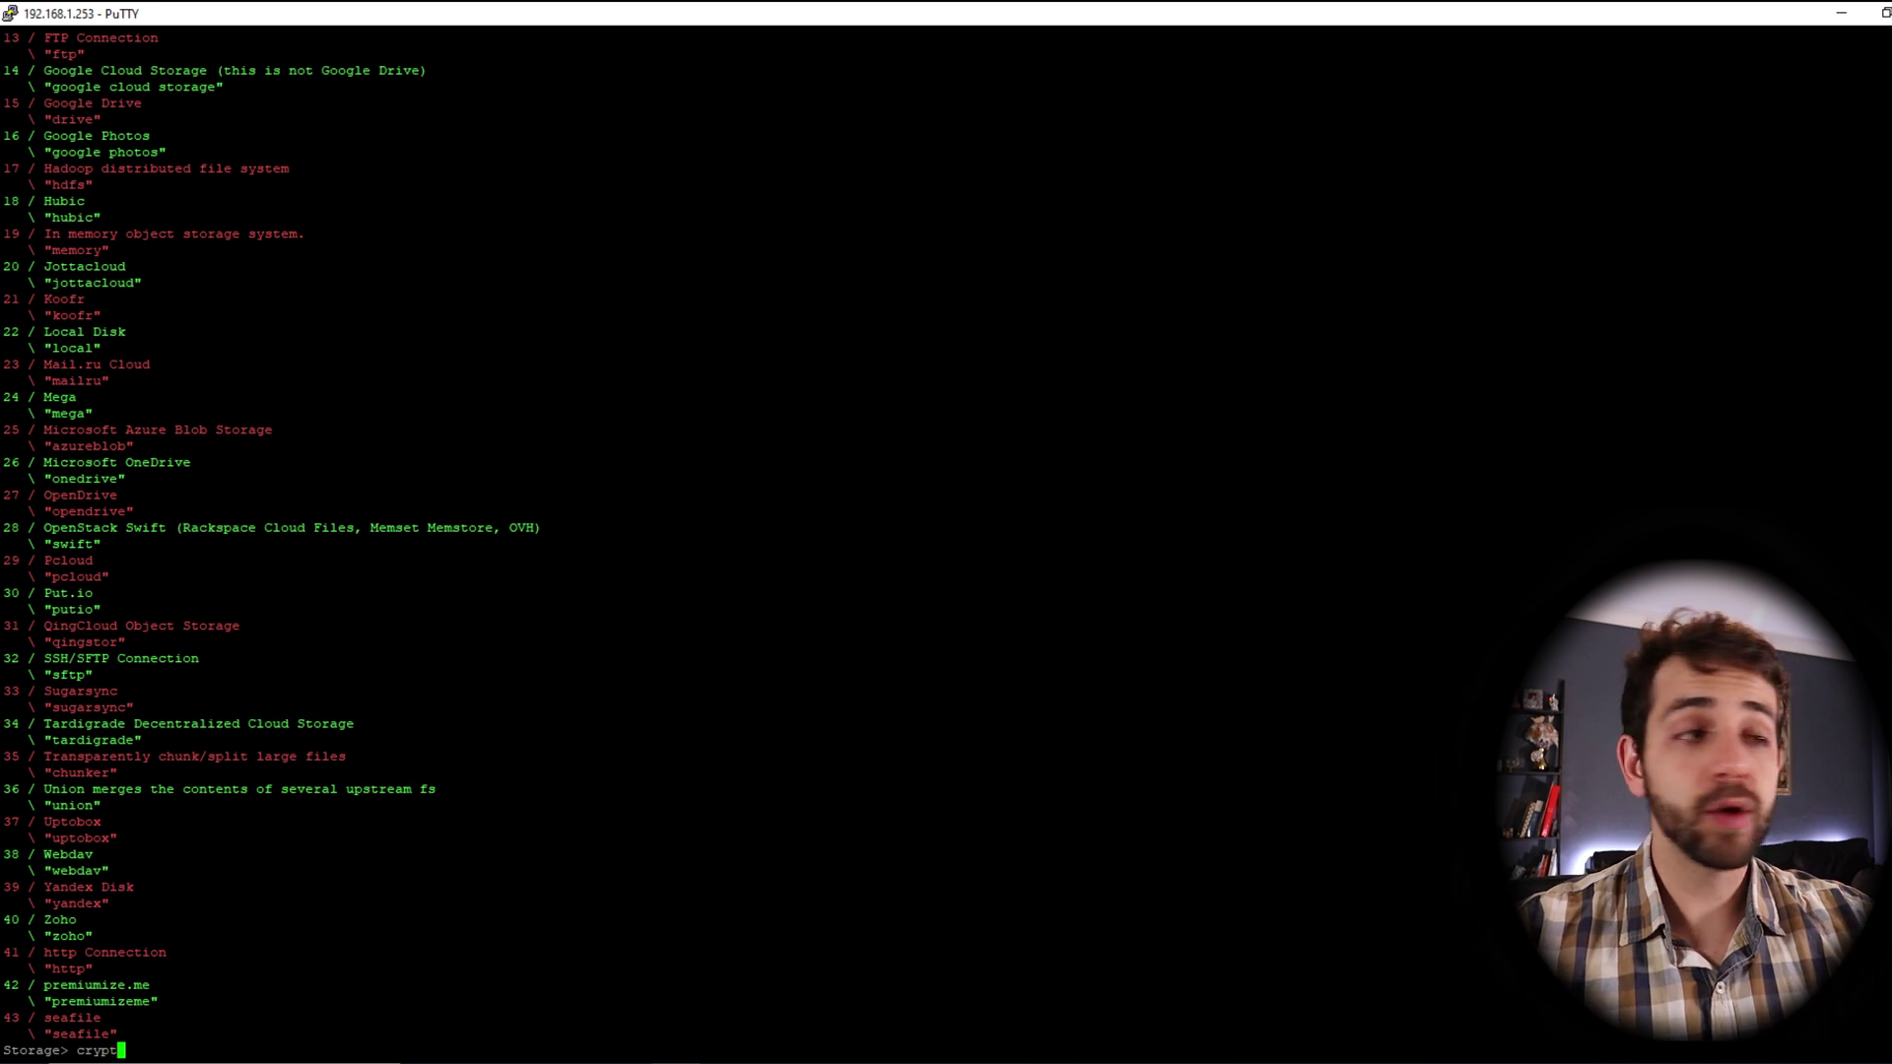
{"action": "key", "text": "Return"}
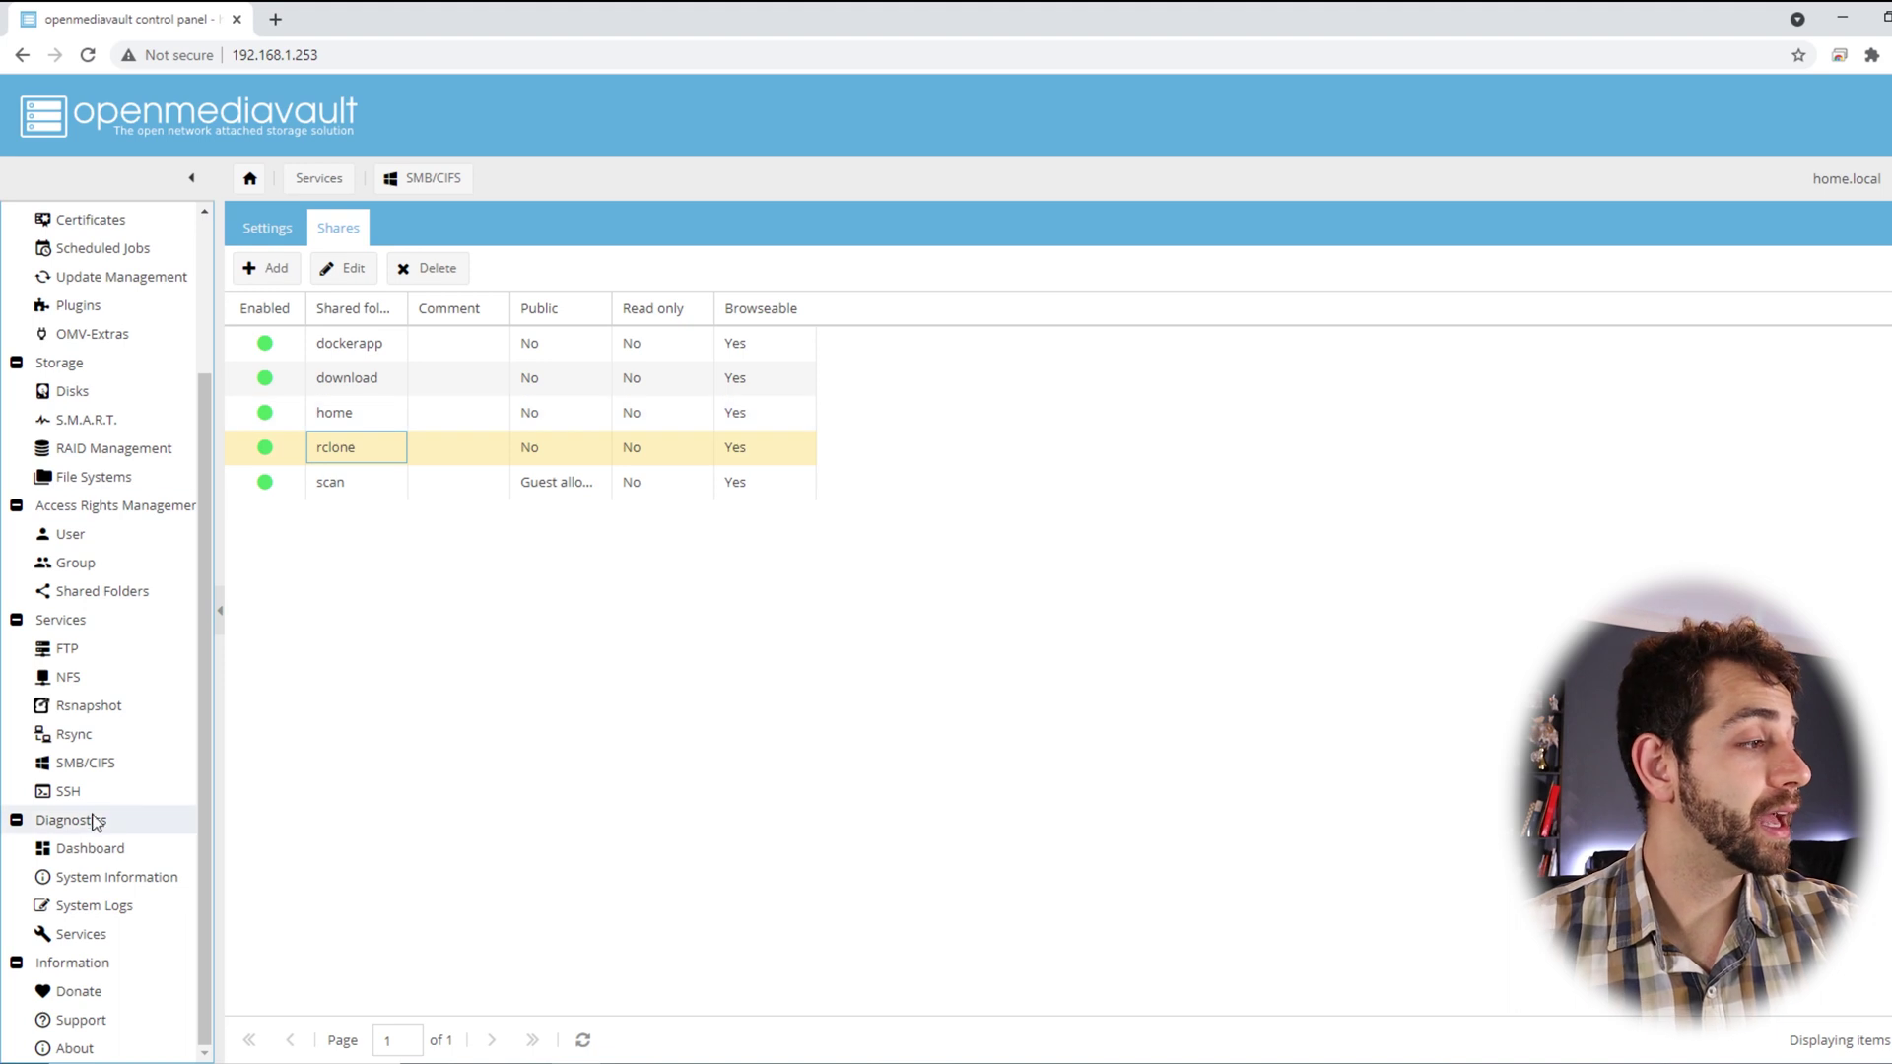
Copy the rclone shared folder's absolute /srv path from the Shared Folders list via DevTools
{"action": "left_click", "coordinate": [74, 591]}
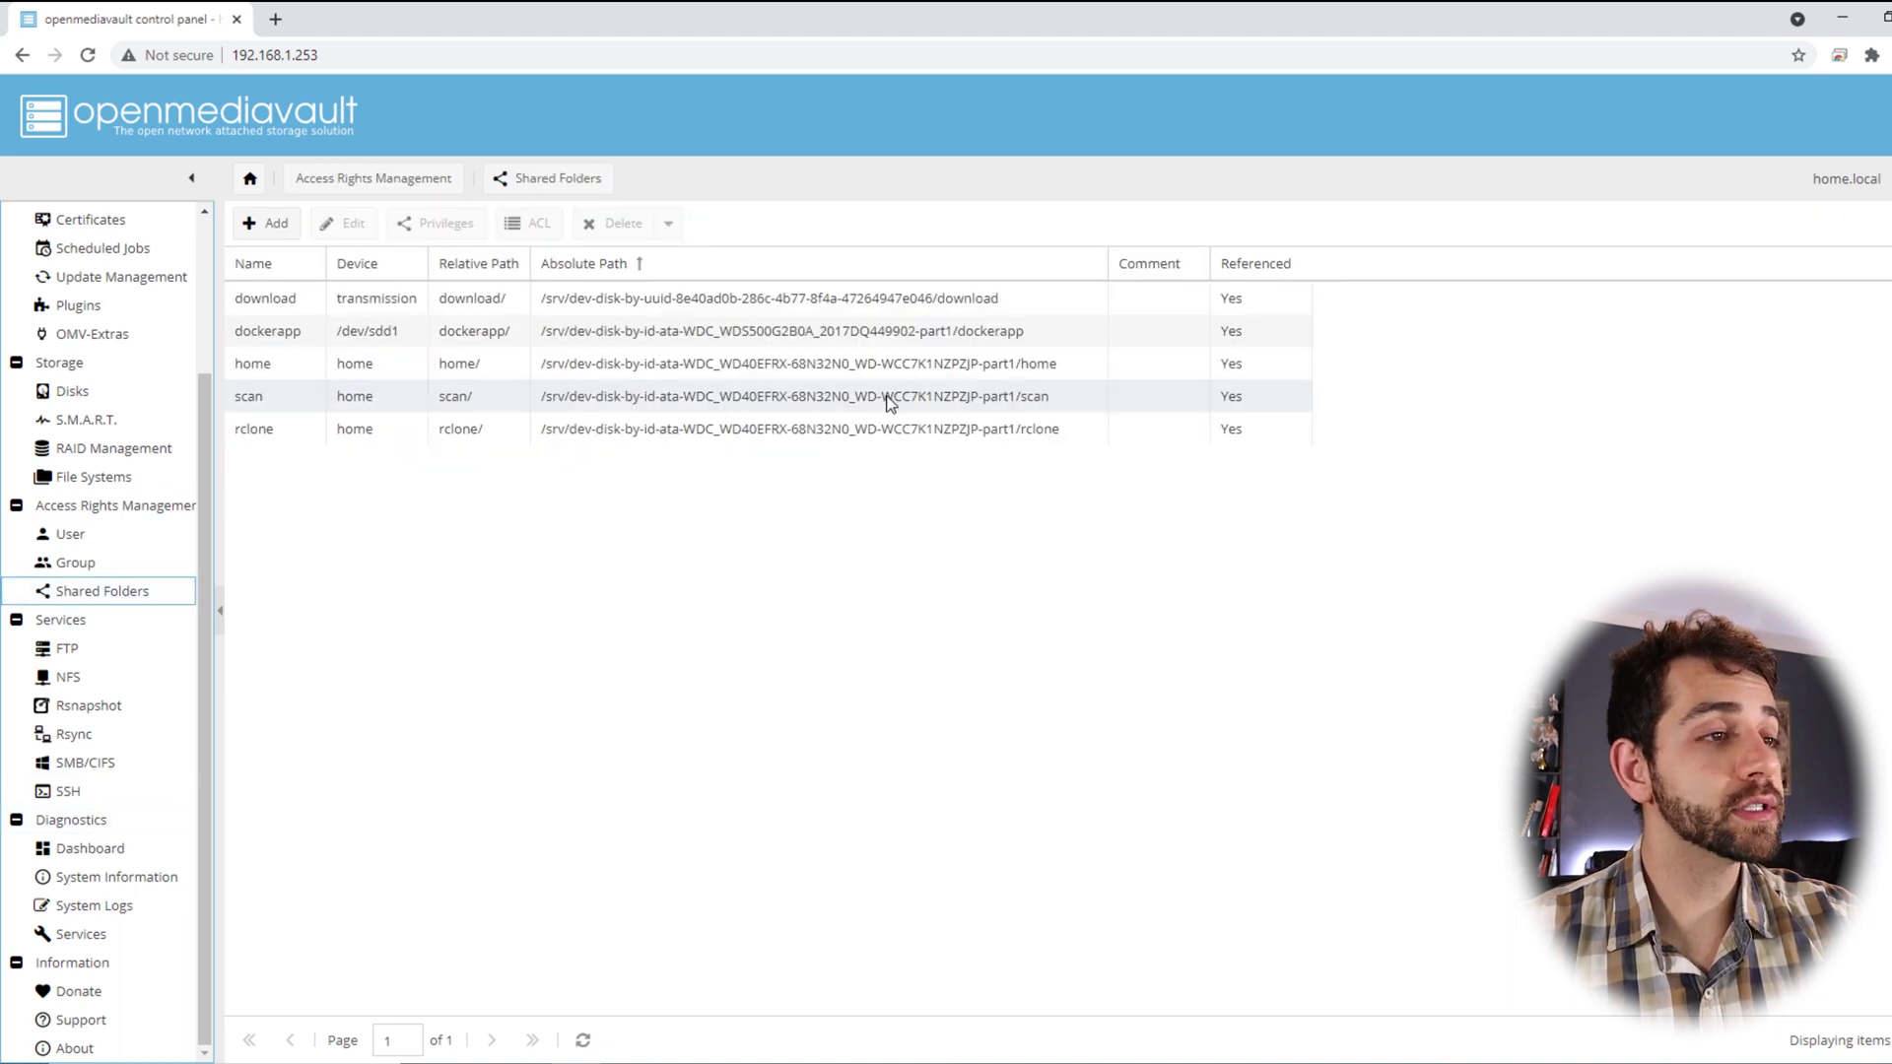
{"action": "left_click", "coordinate": [680, 424]}
{"action": "right_click", "coordinate": [680, 424]}
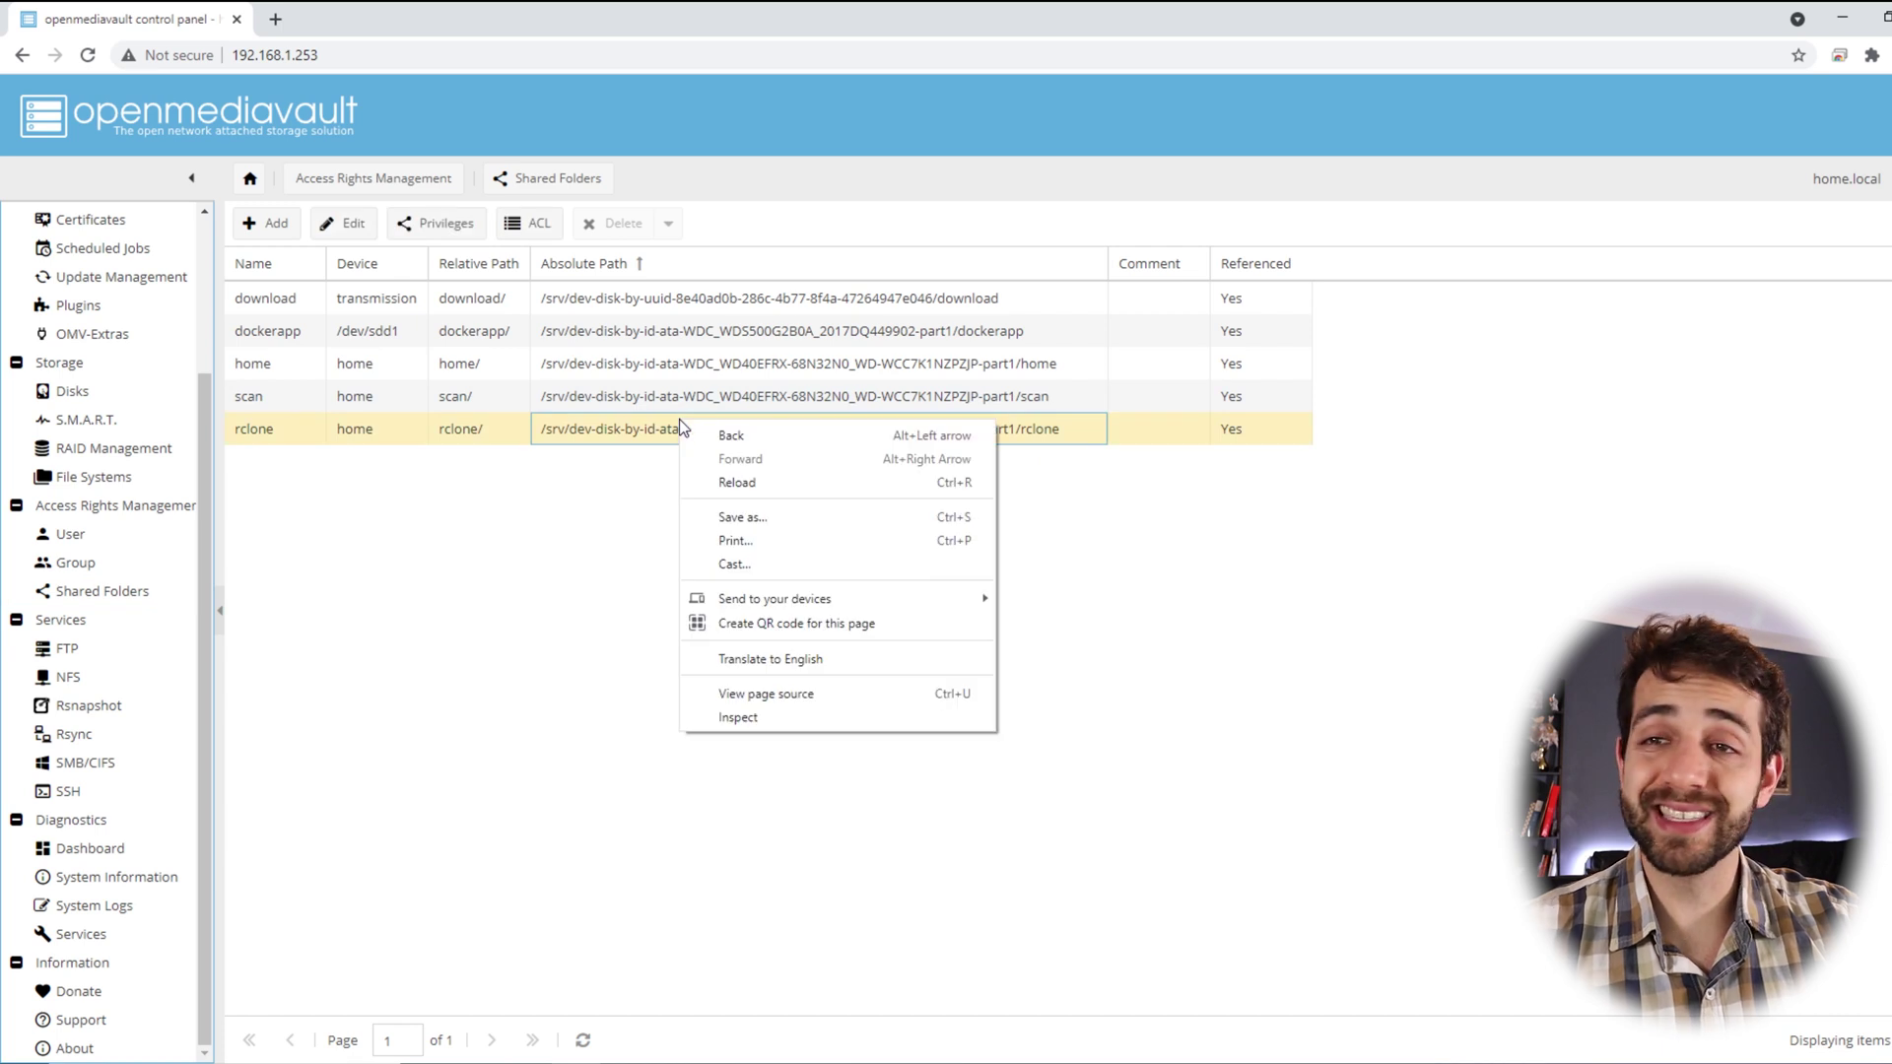
{"action": "left_click", "coordinate": [829, 720]}
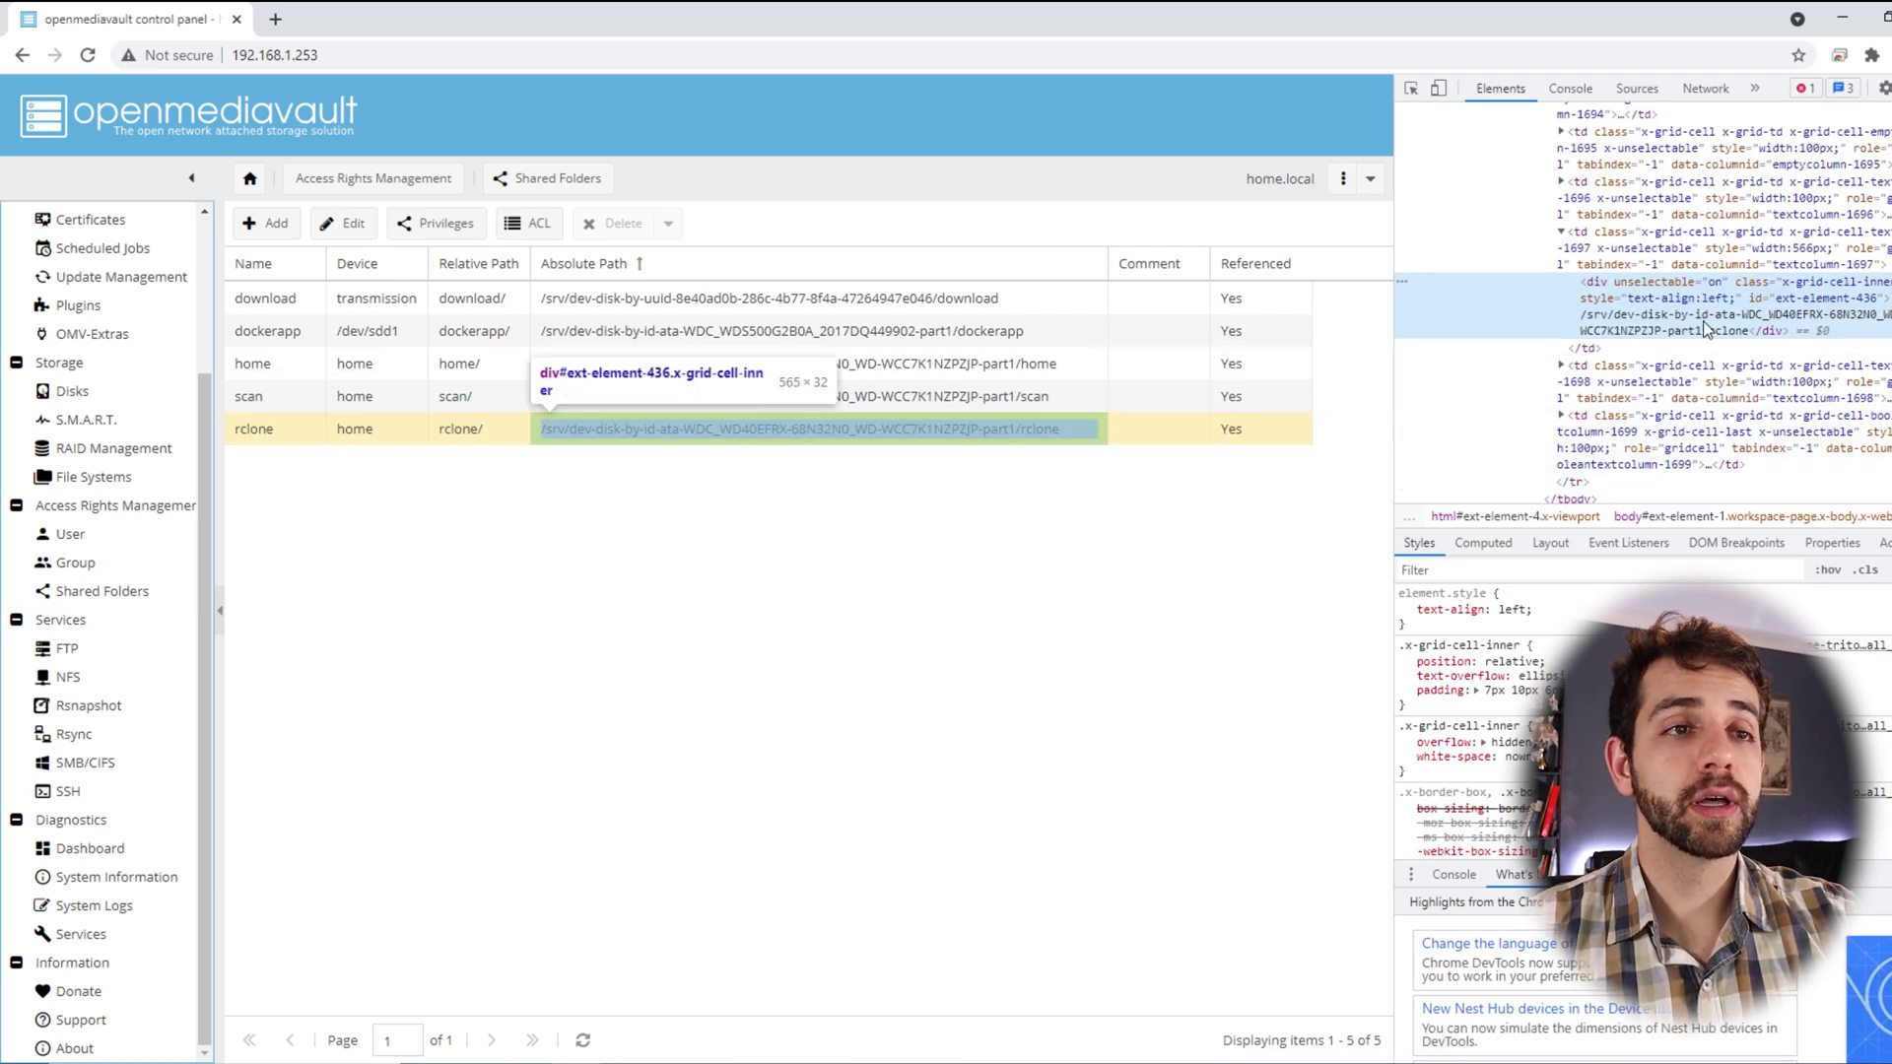
{"action": "double_click", "coordinate": [1708, 330]}
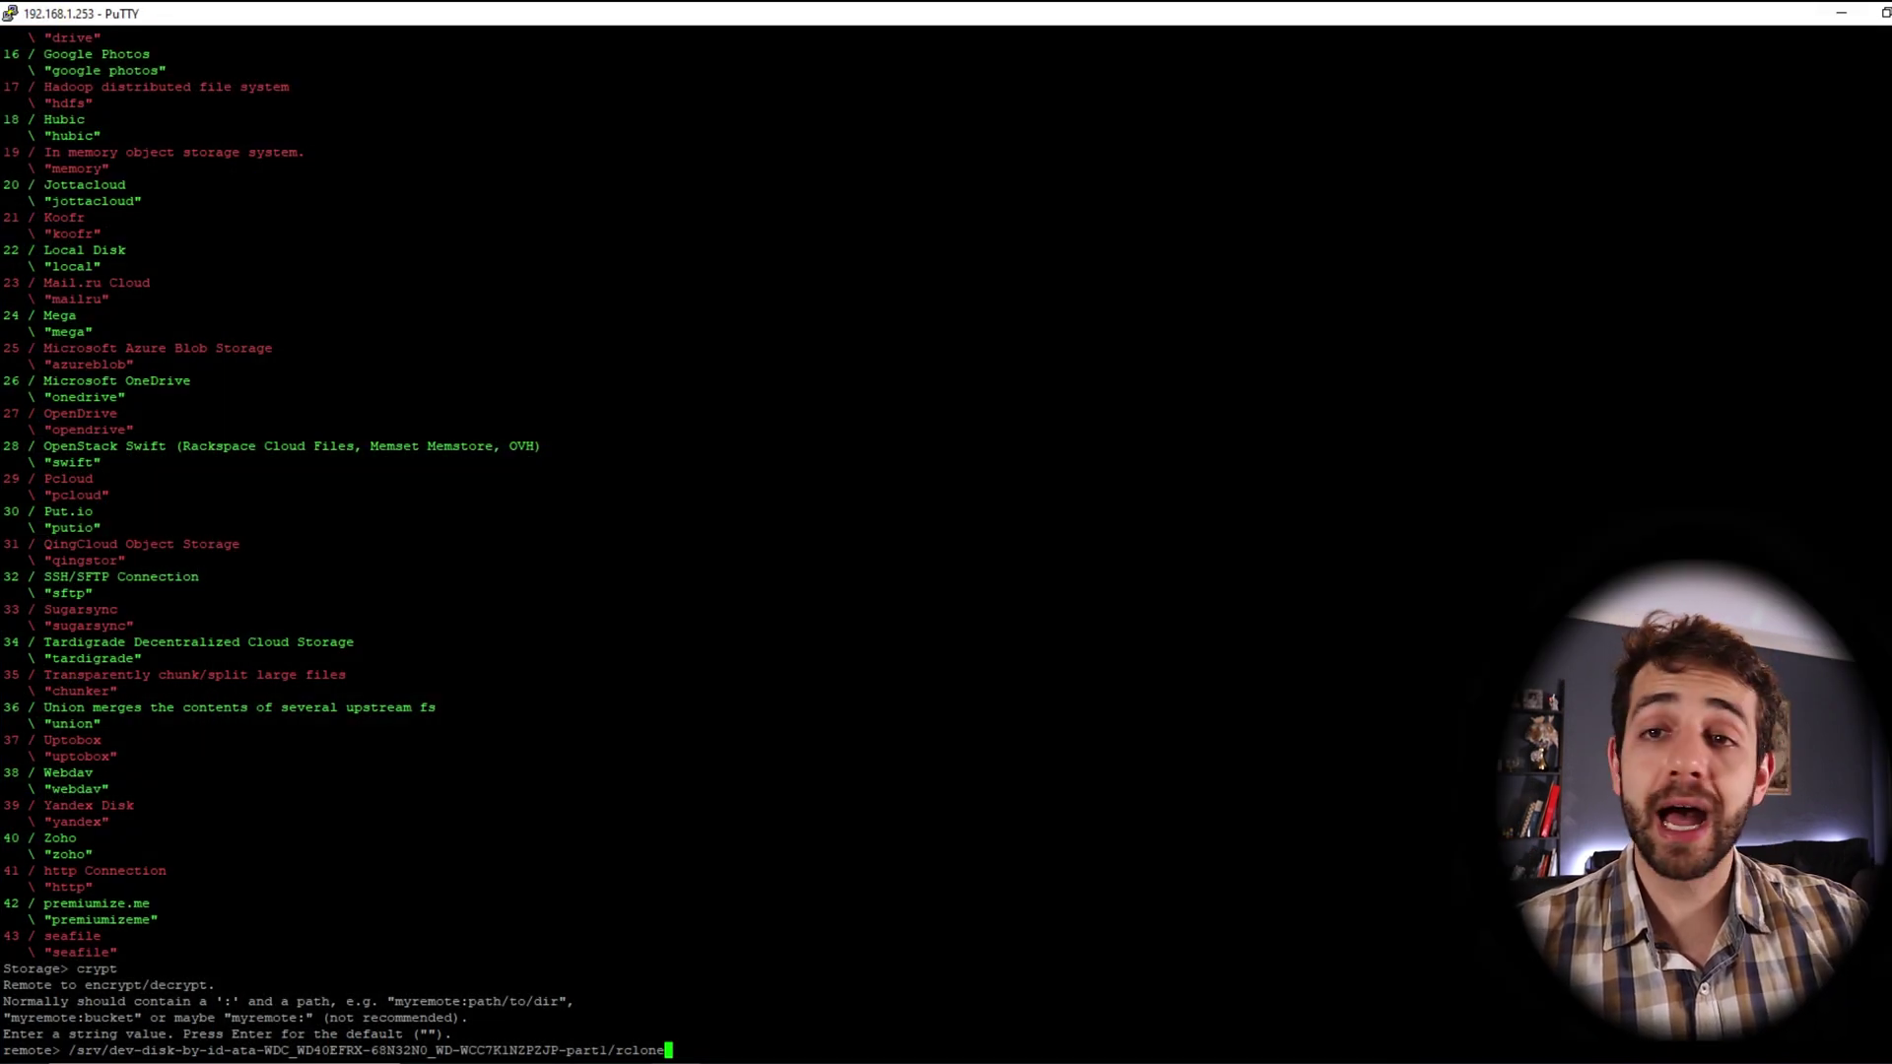
Target the rclone/crypt folder and choose standard filename and directory-name encryption (1, 1)
{"action": "type", "text": "/"}
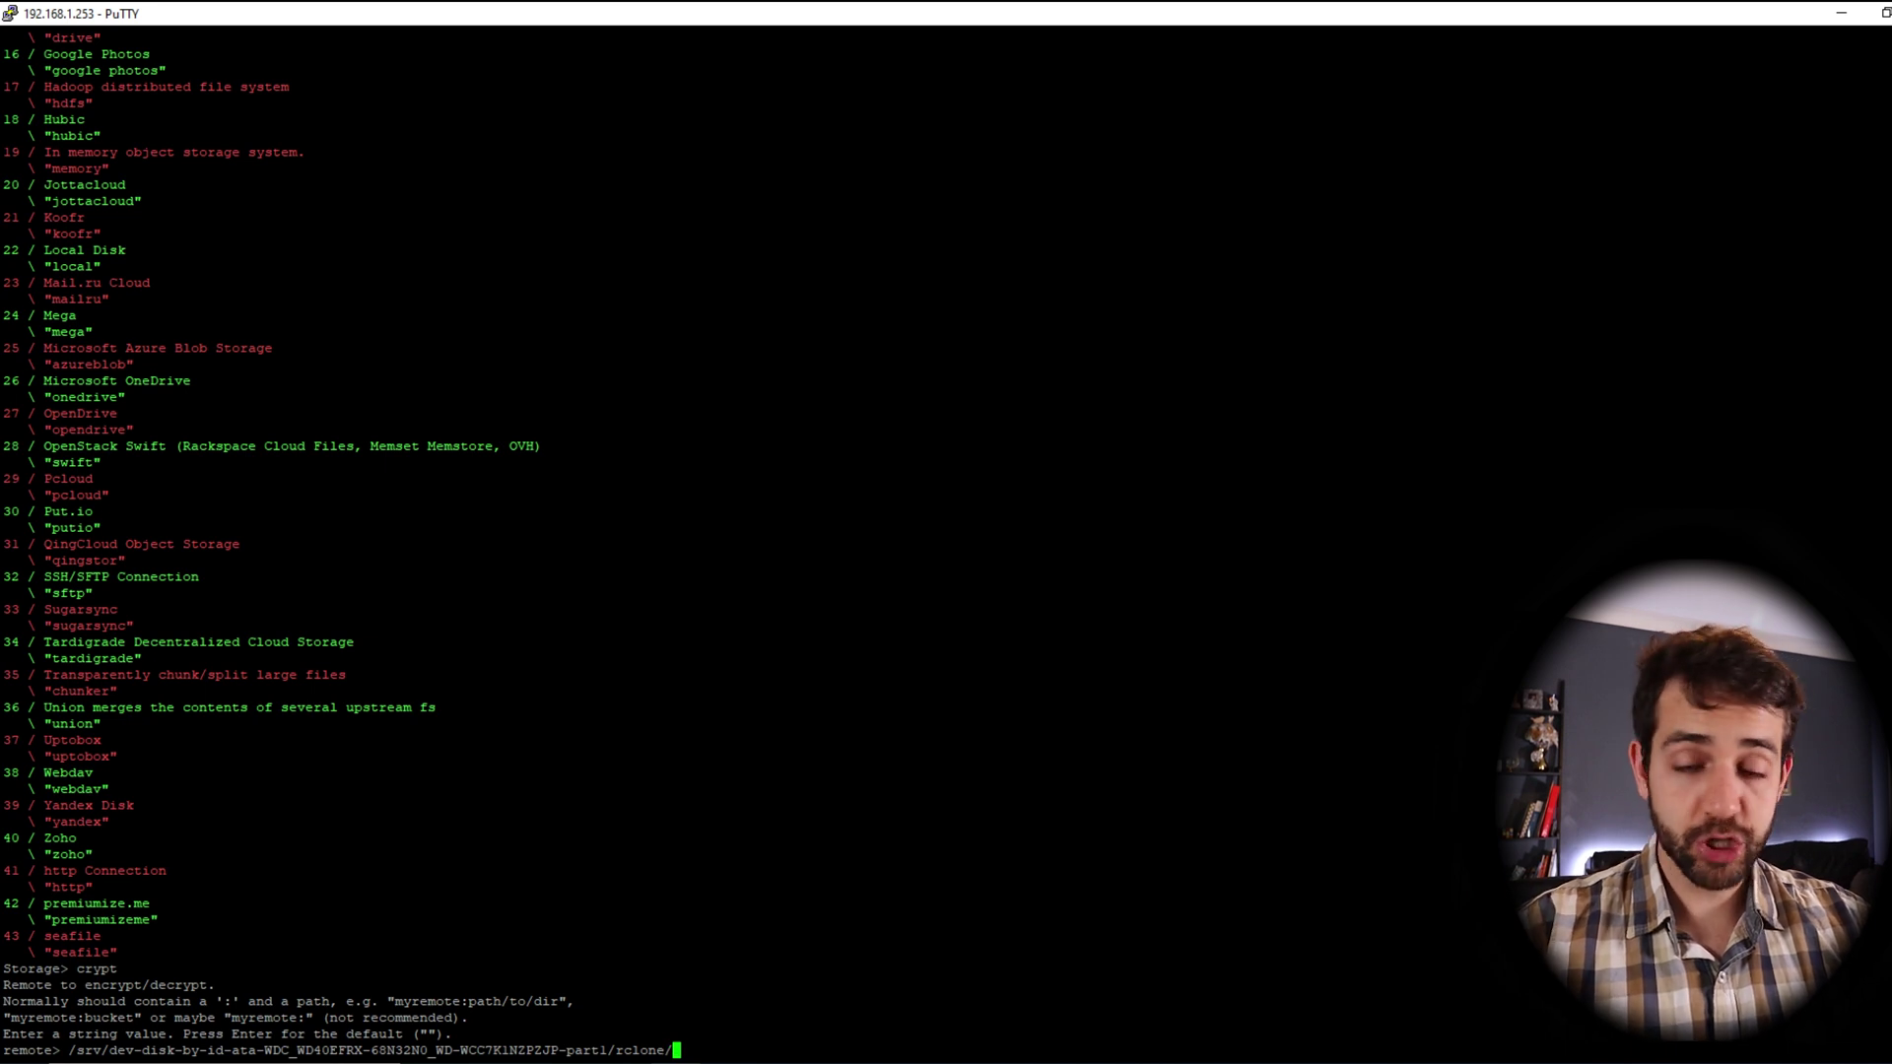
{"action": "type", "text": "crypt"}
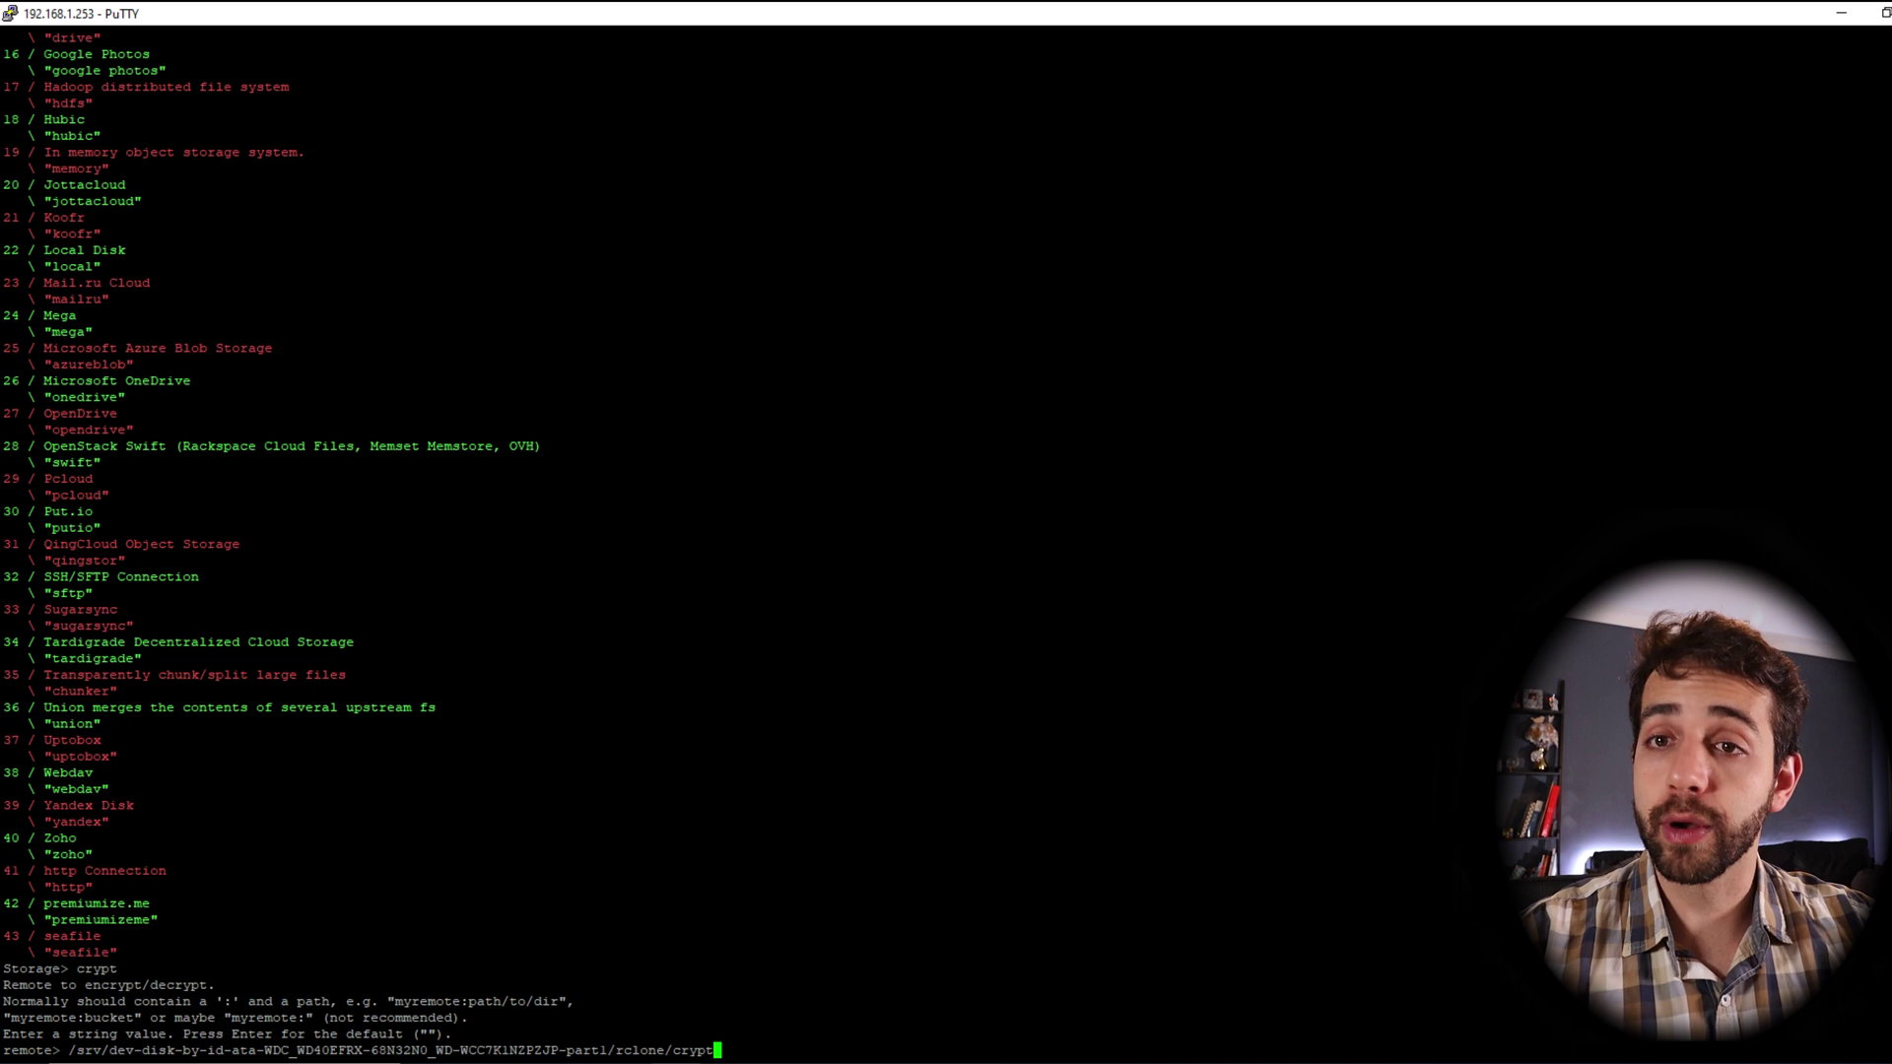
{"action": "key", "text": "Return"}
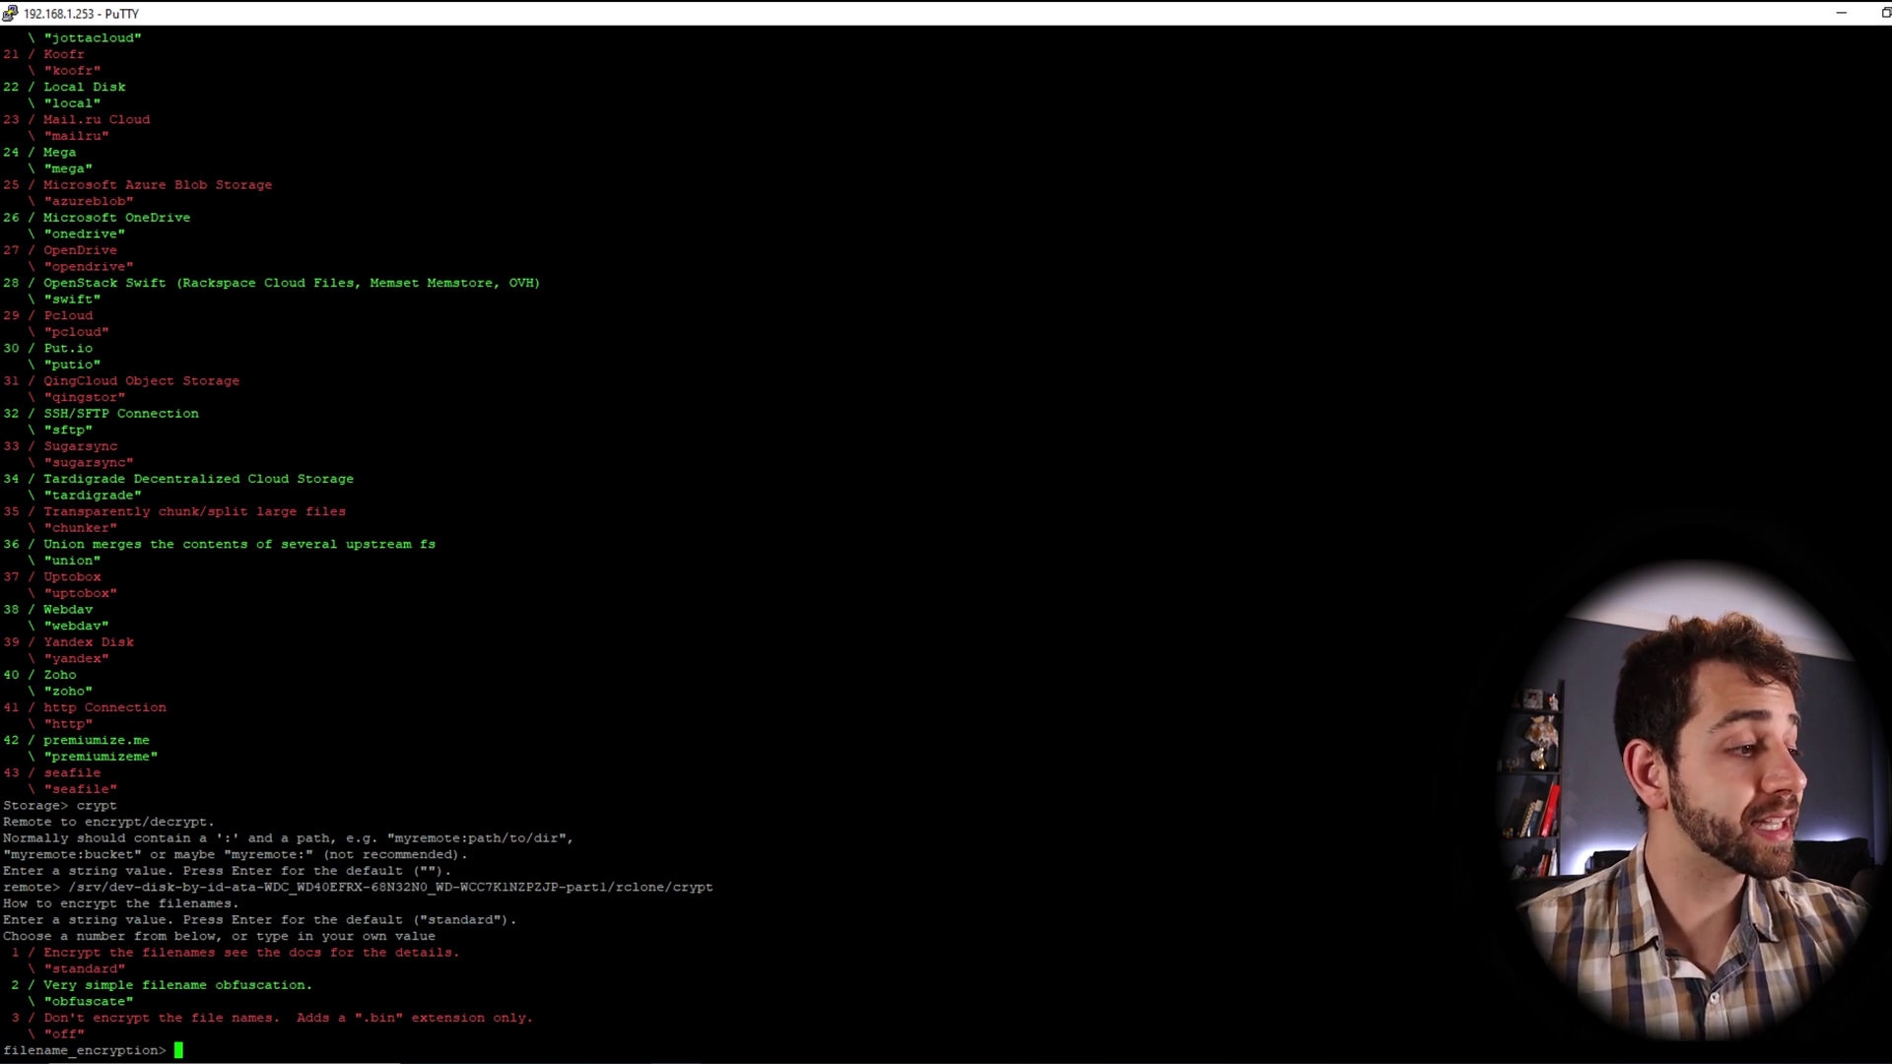
{"action": "type", "text": "1"}
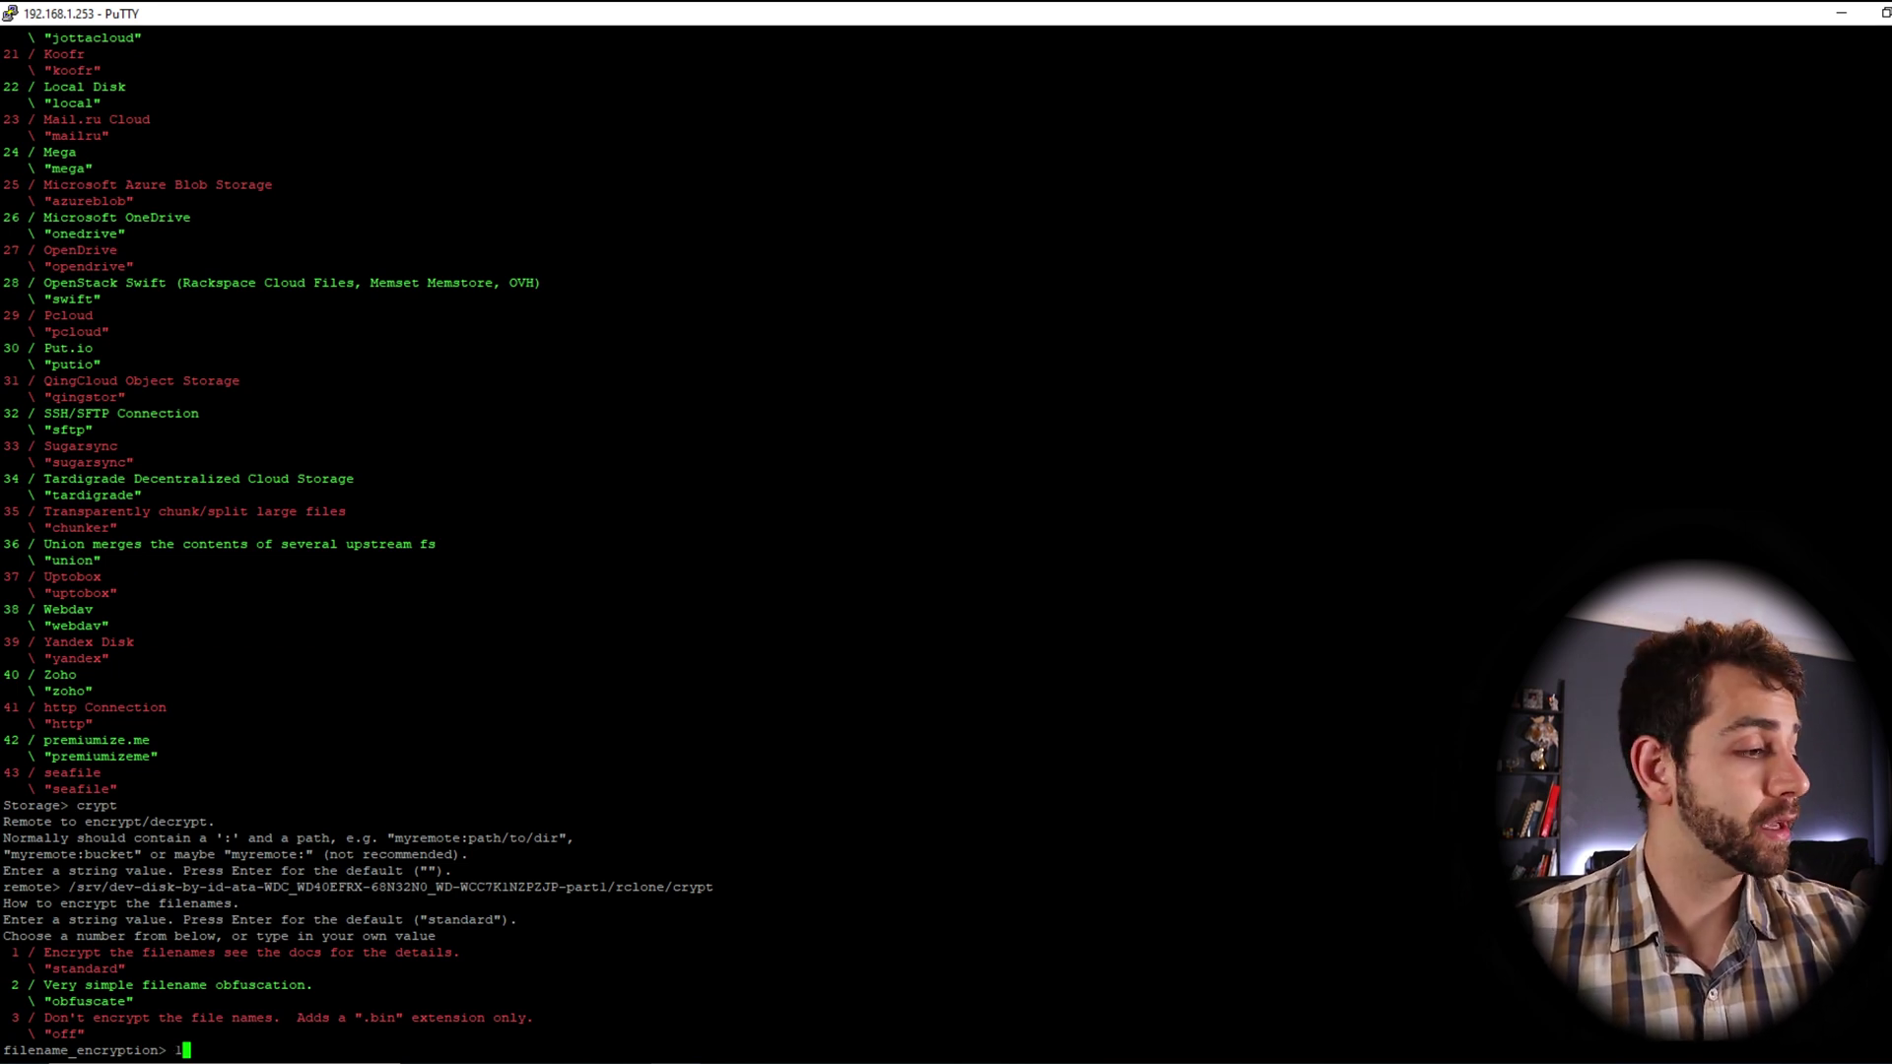
{"action": "key", "text": "Return"}
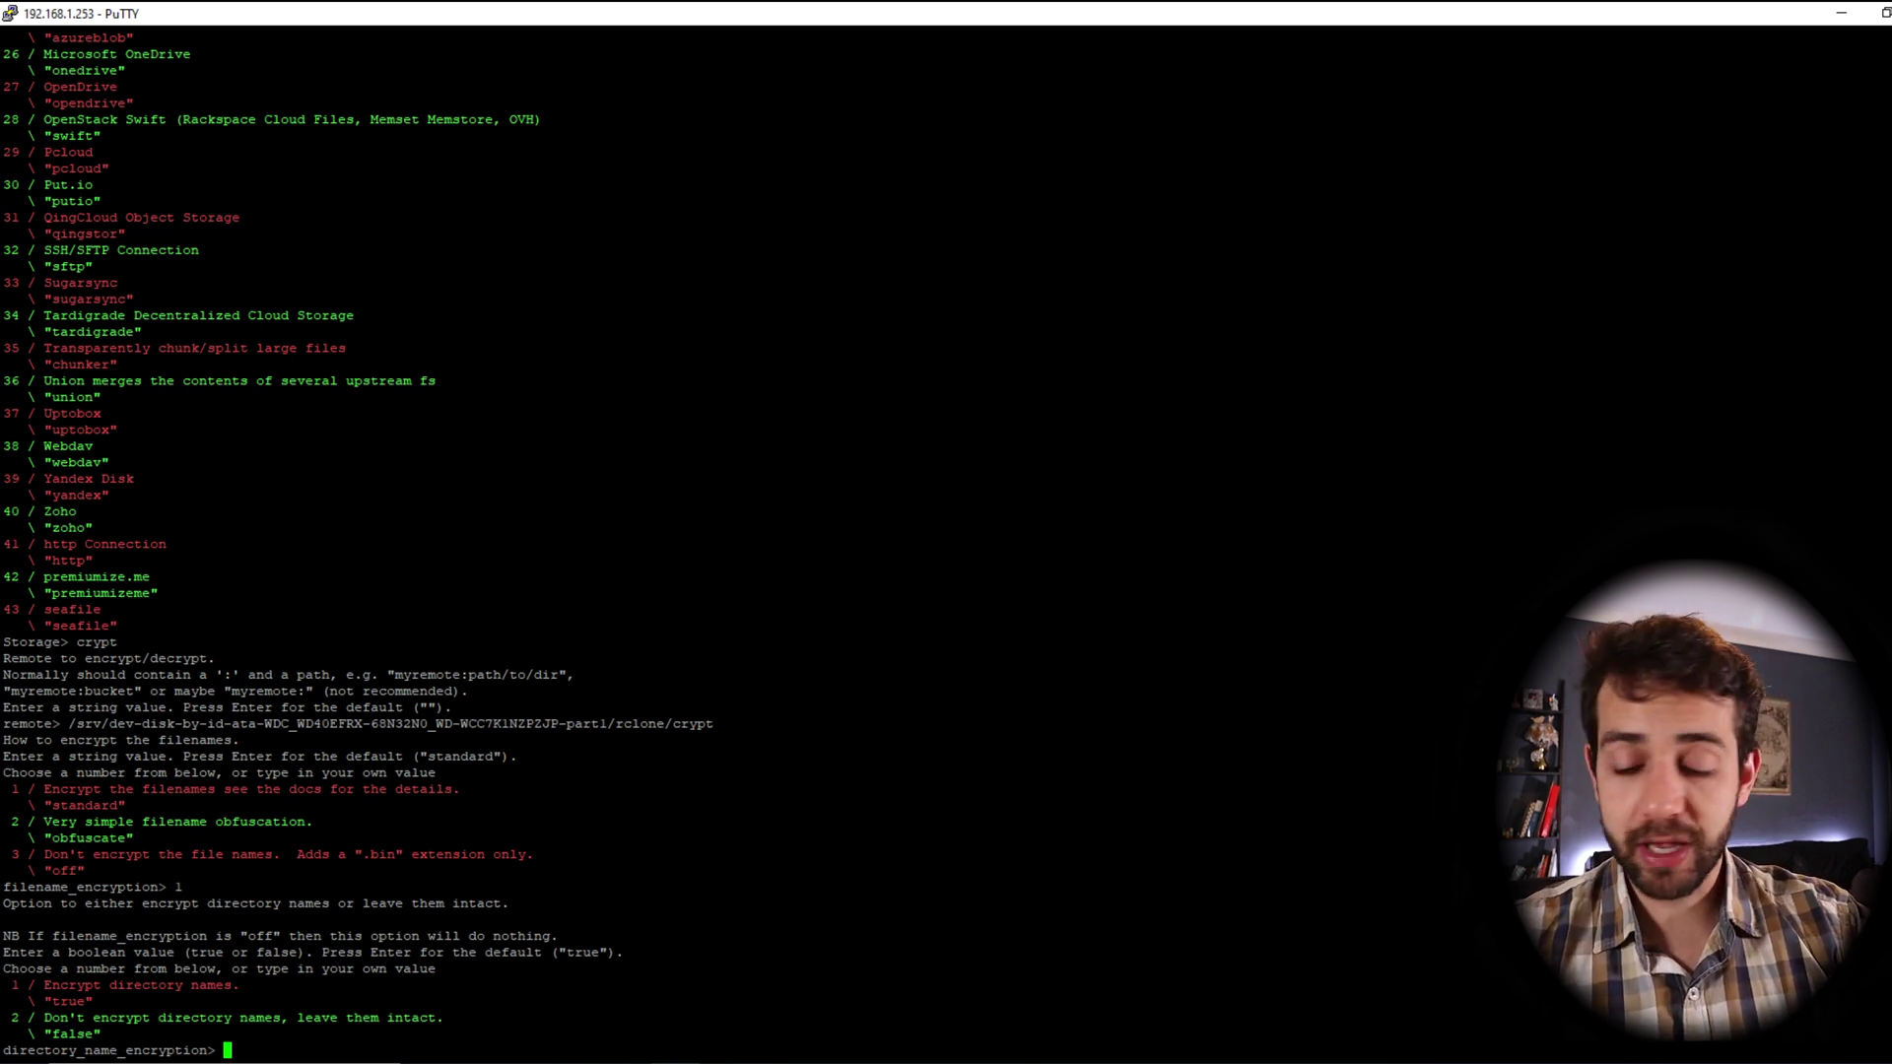
{"action": "type", "text": "1"}
{"action": "key", "text": "Return"}
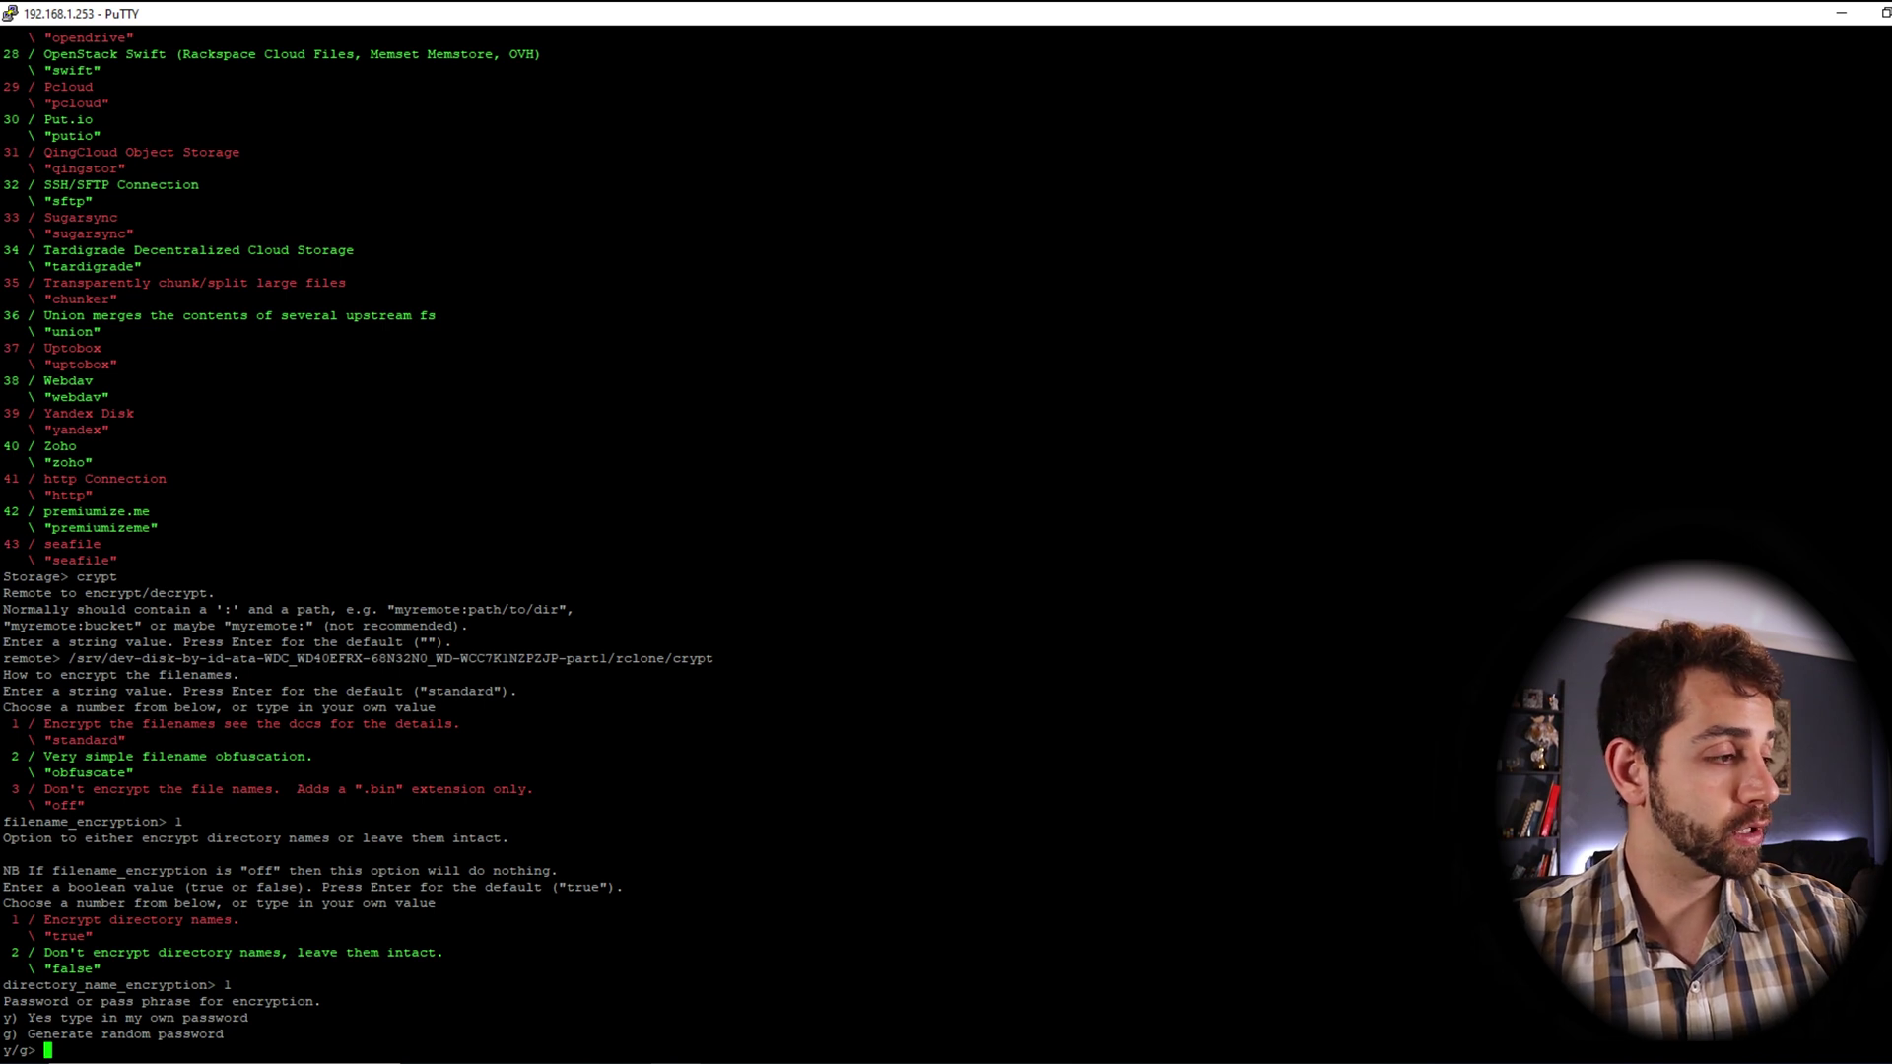
Set and confirm your own encryption password for crypt-local
{"action": "type", "text": "y"}
{"action": "key", "text": "Return"}
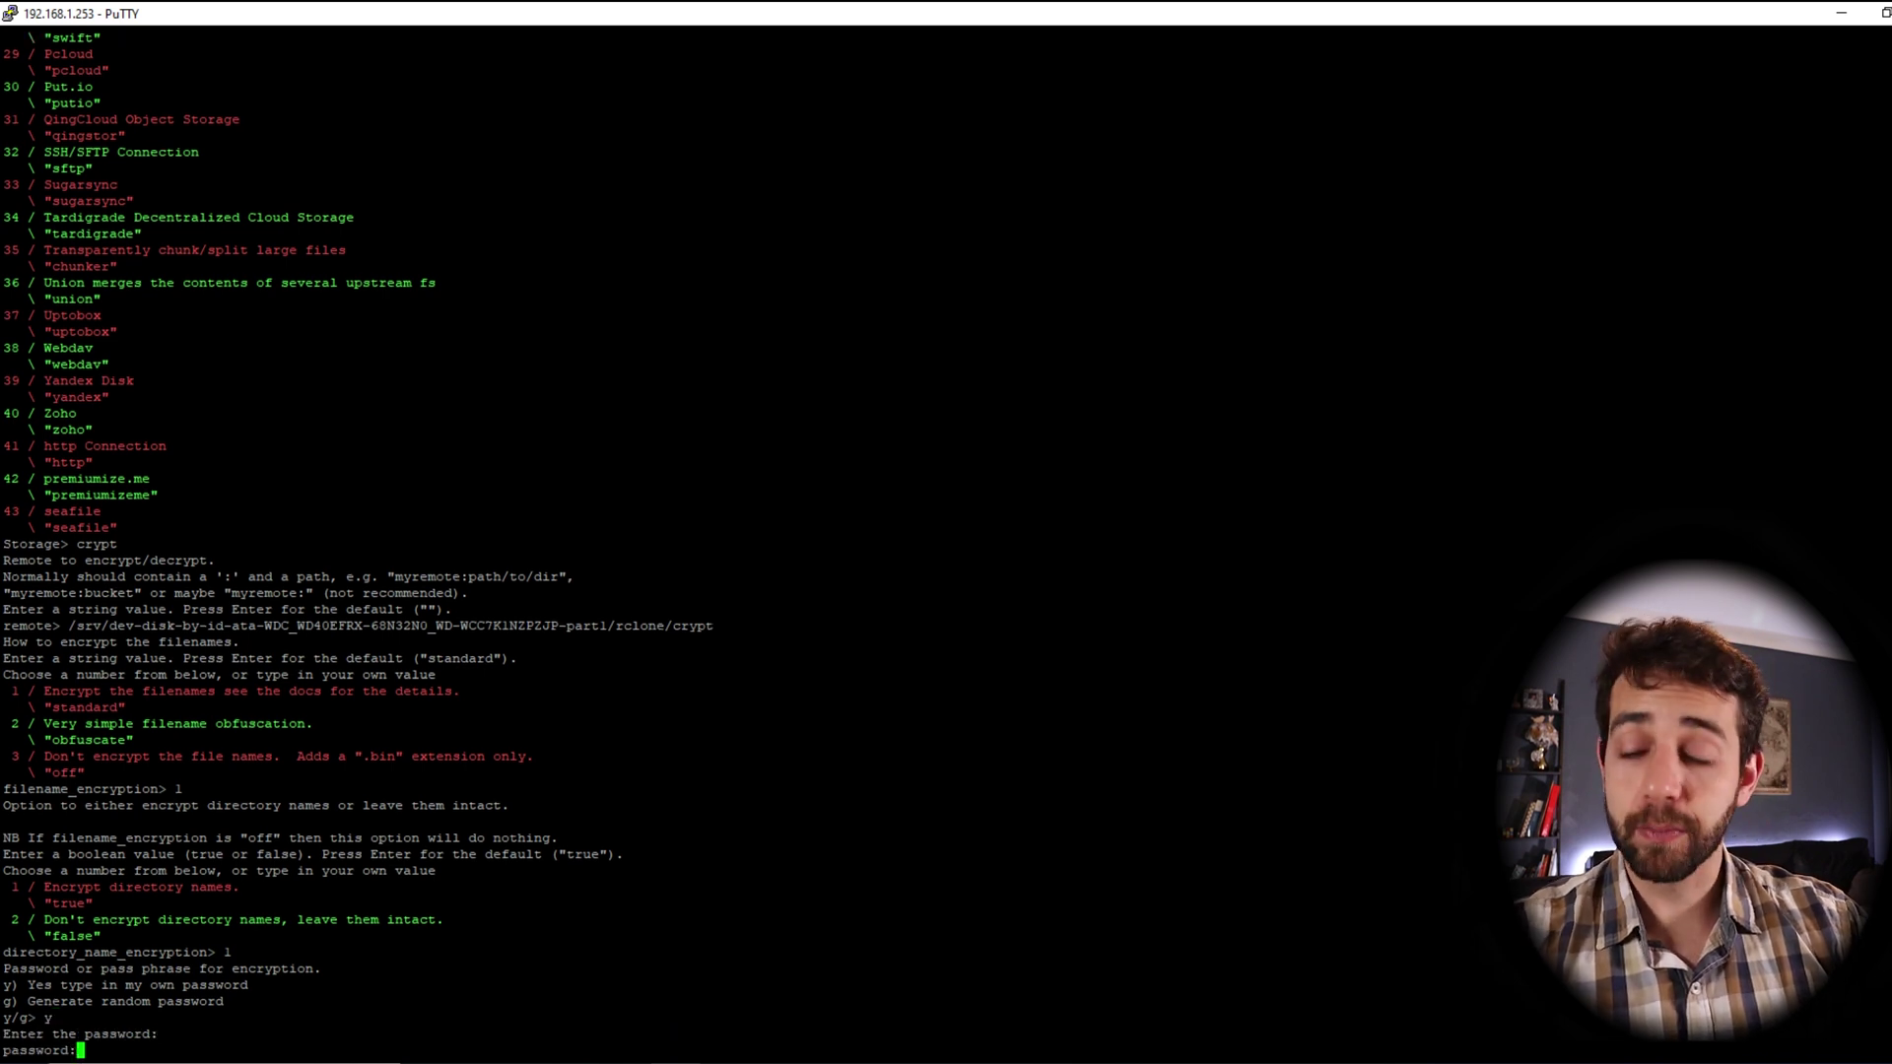
{"action": "key", "text": "Return"}
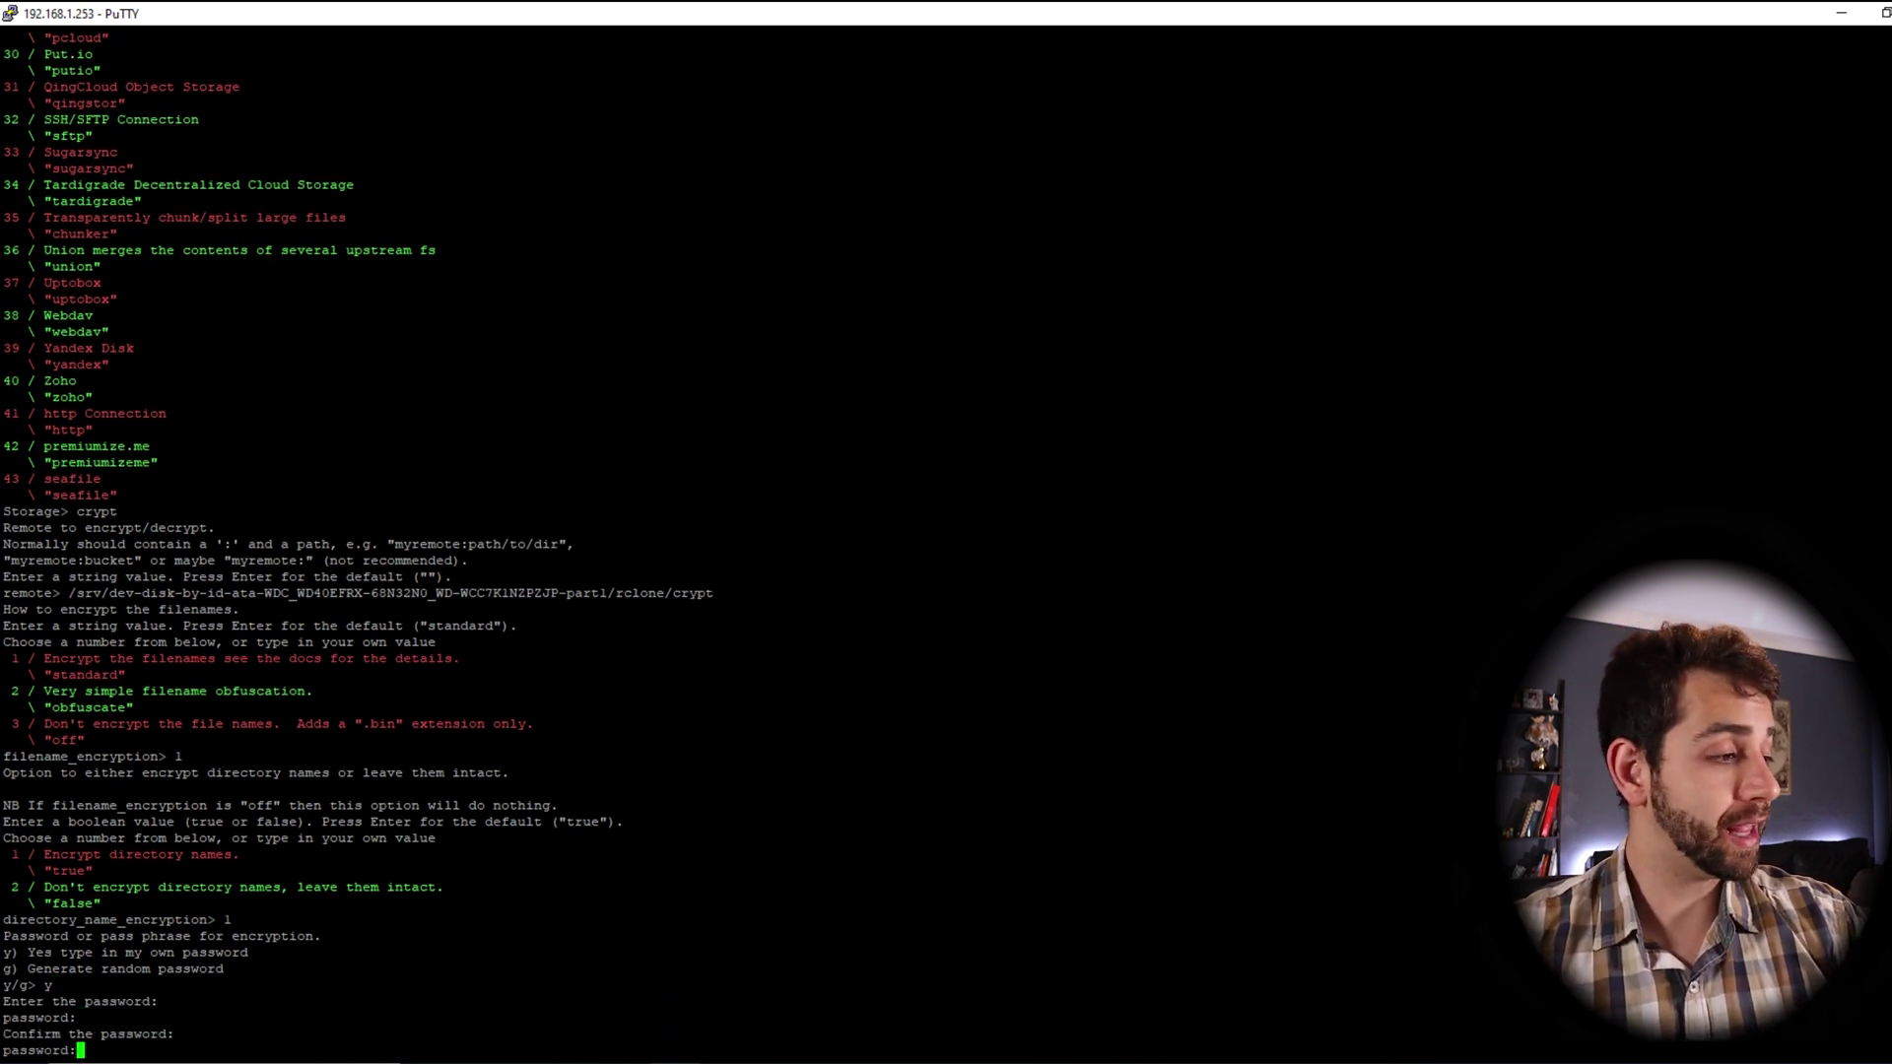
{"action": "key", "text": "Return"}
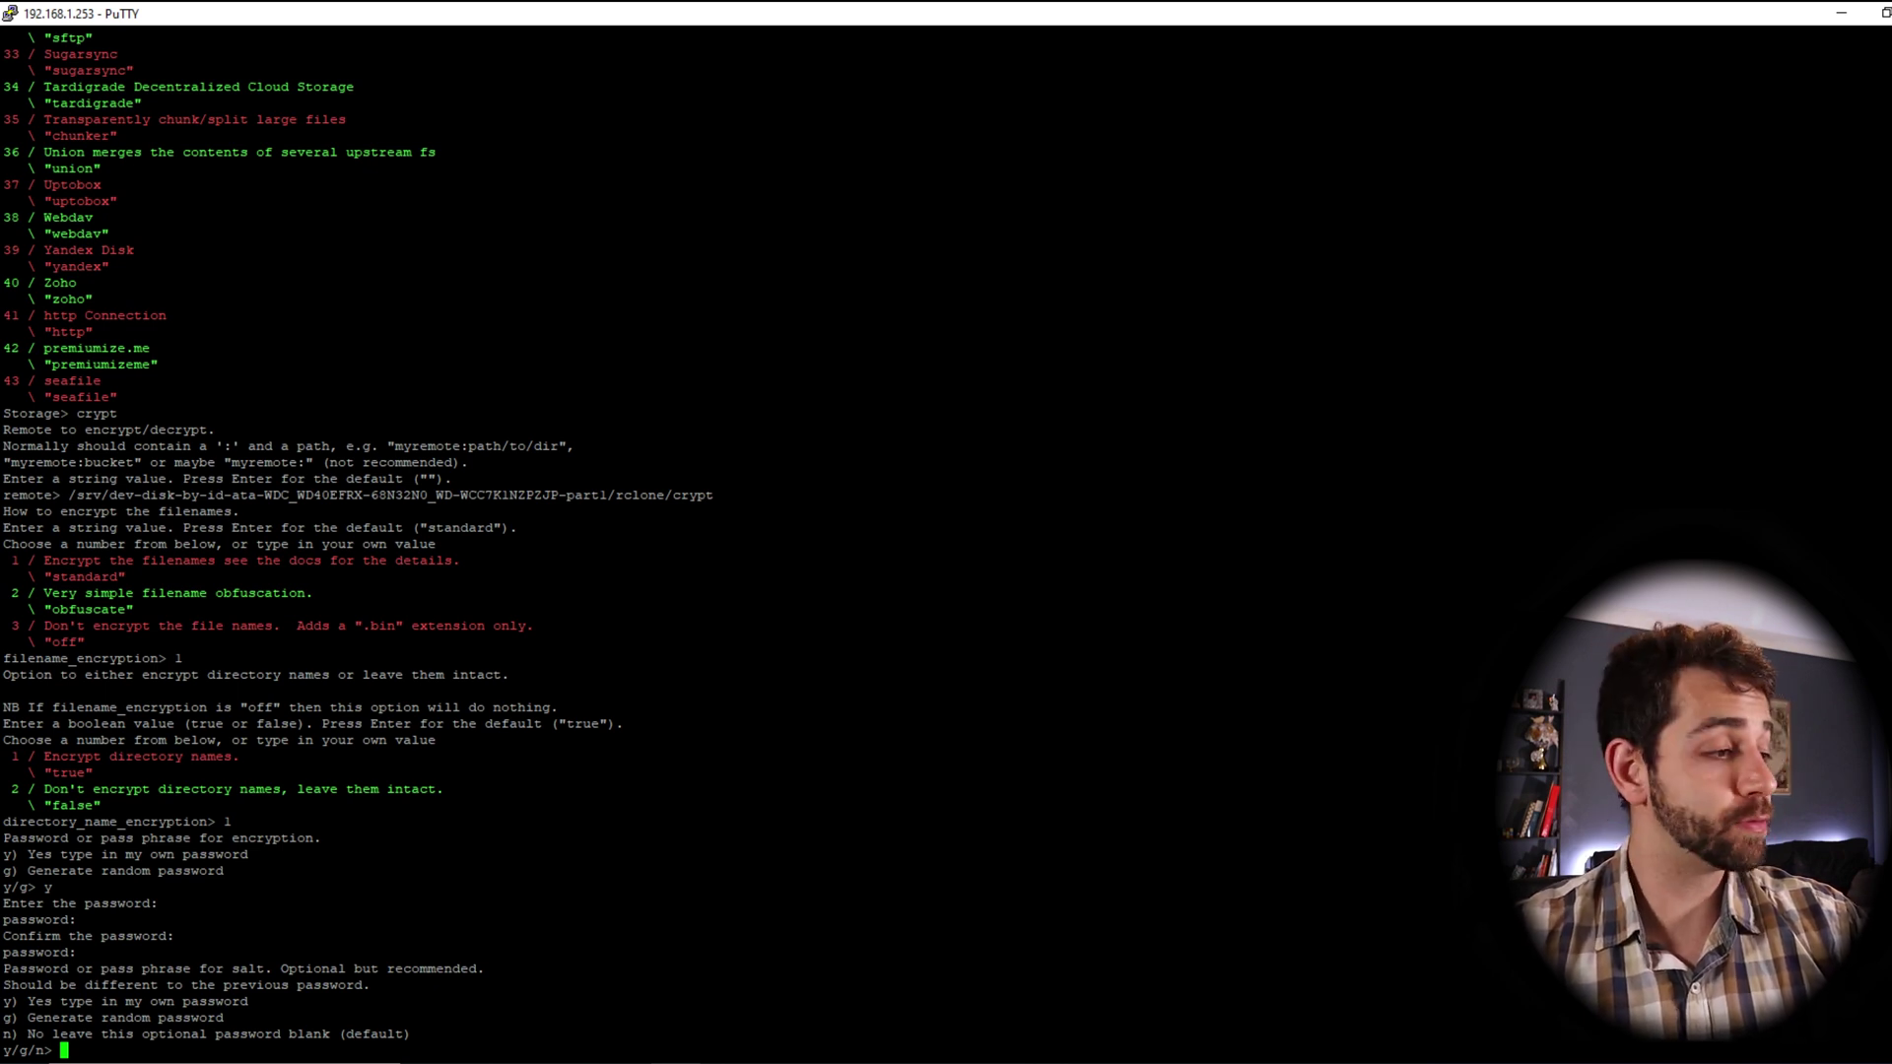
Set and confirm your own salt password, and decline the advanced config
{"action": "type", "text": "y"}
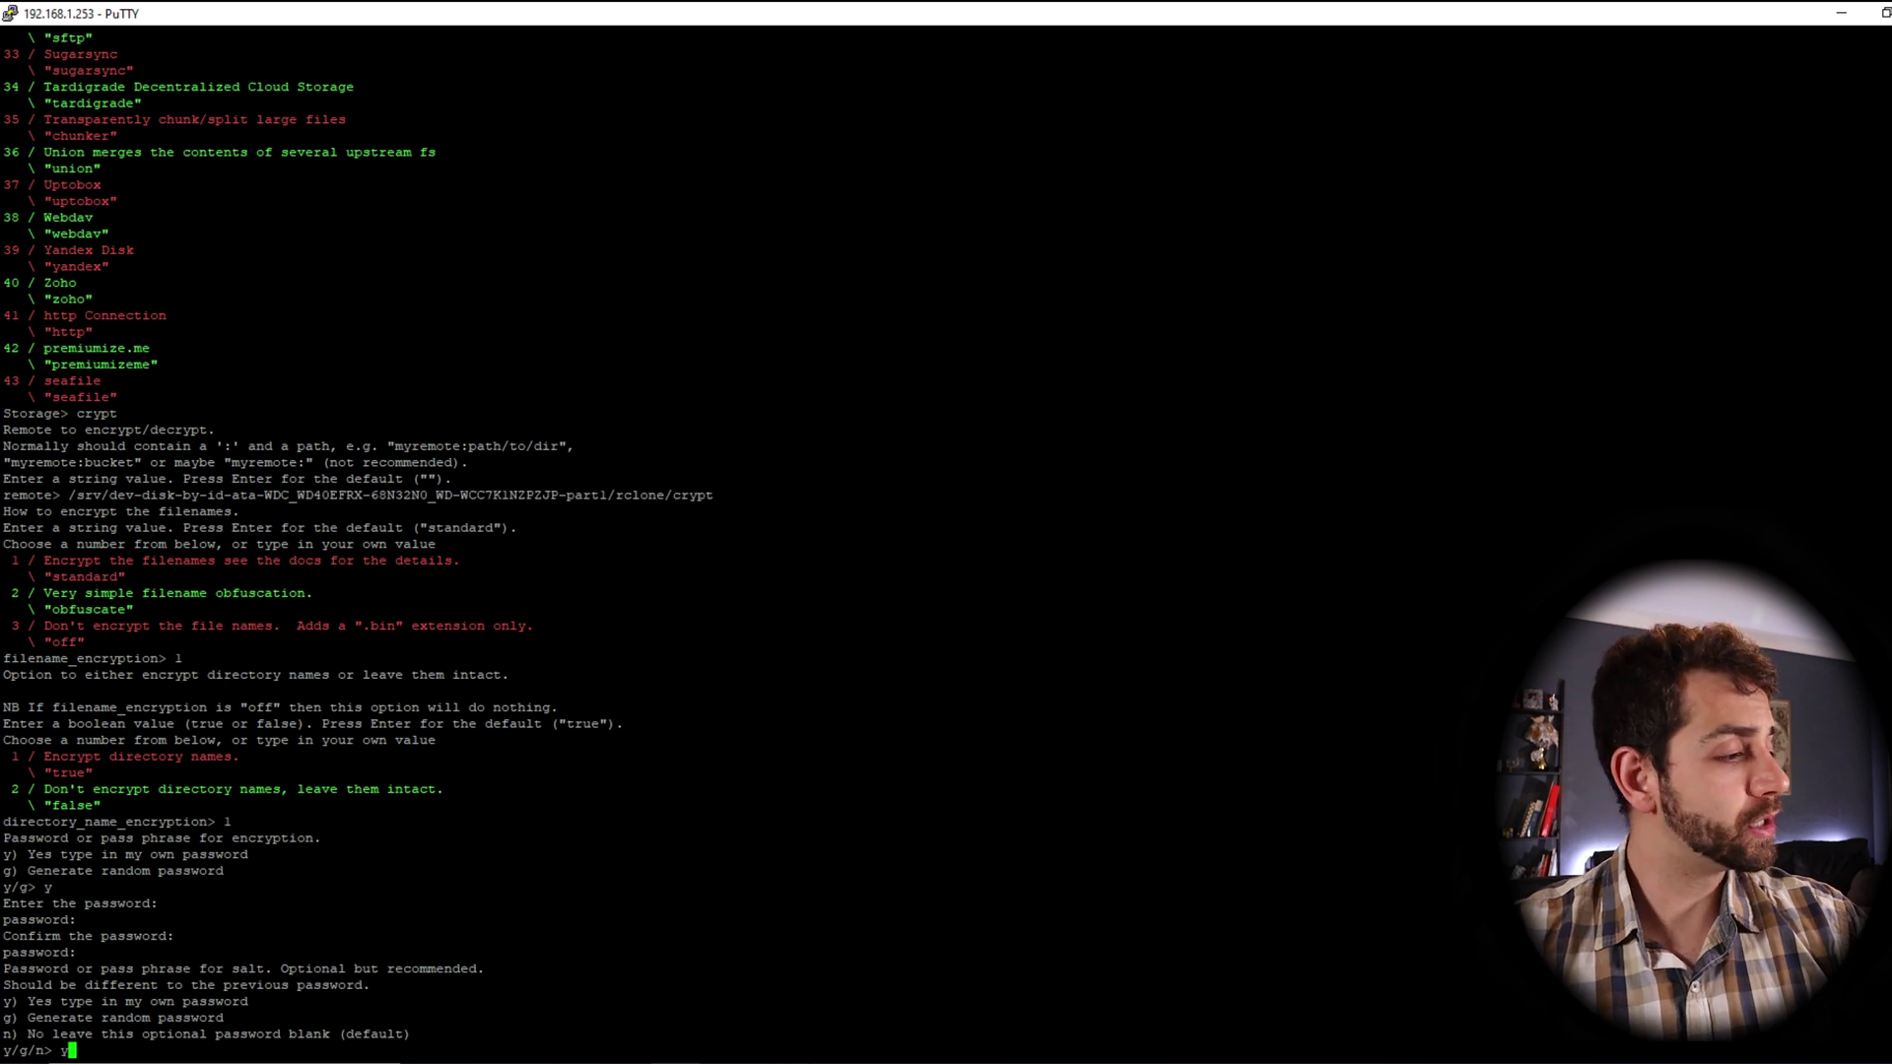
{"action": "key", "text": "Return"}
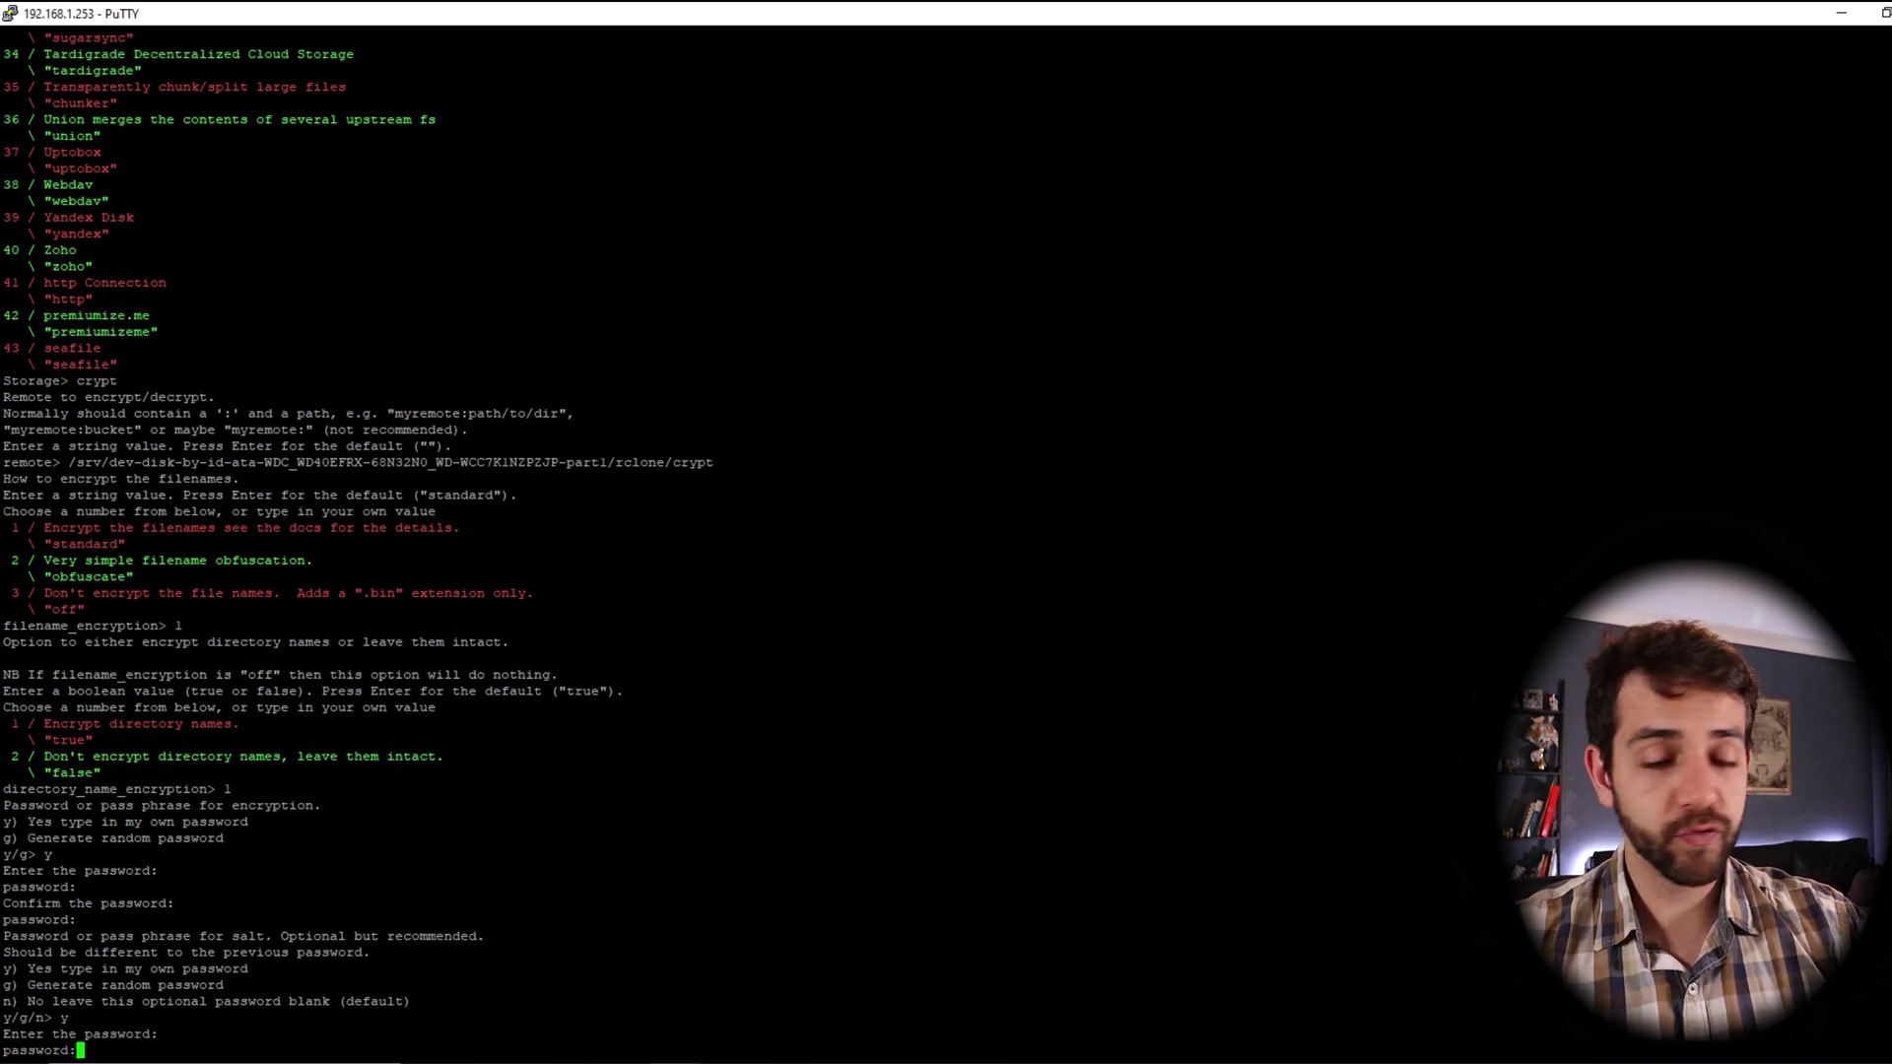
{"action": "key", "text": "Return"}
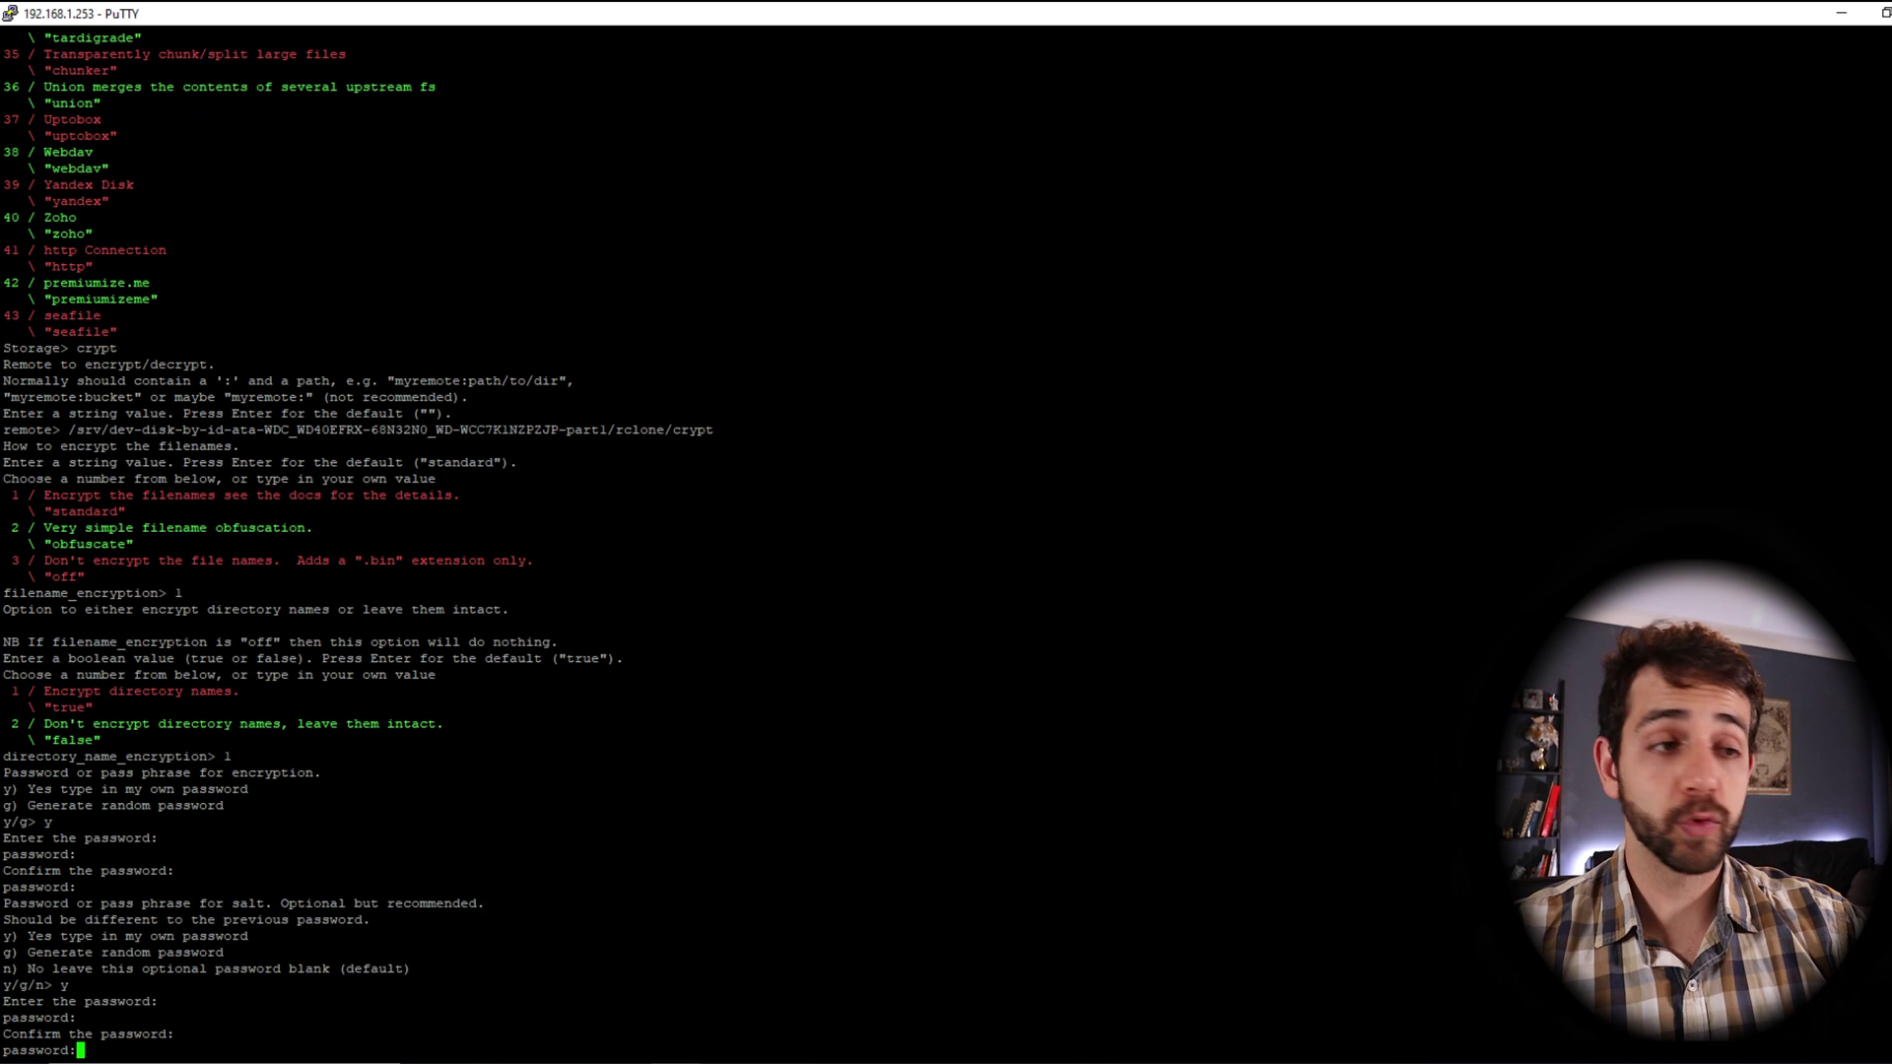
{"action": "key", "text": "Return"}
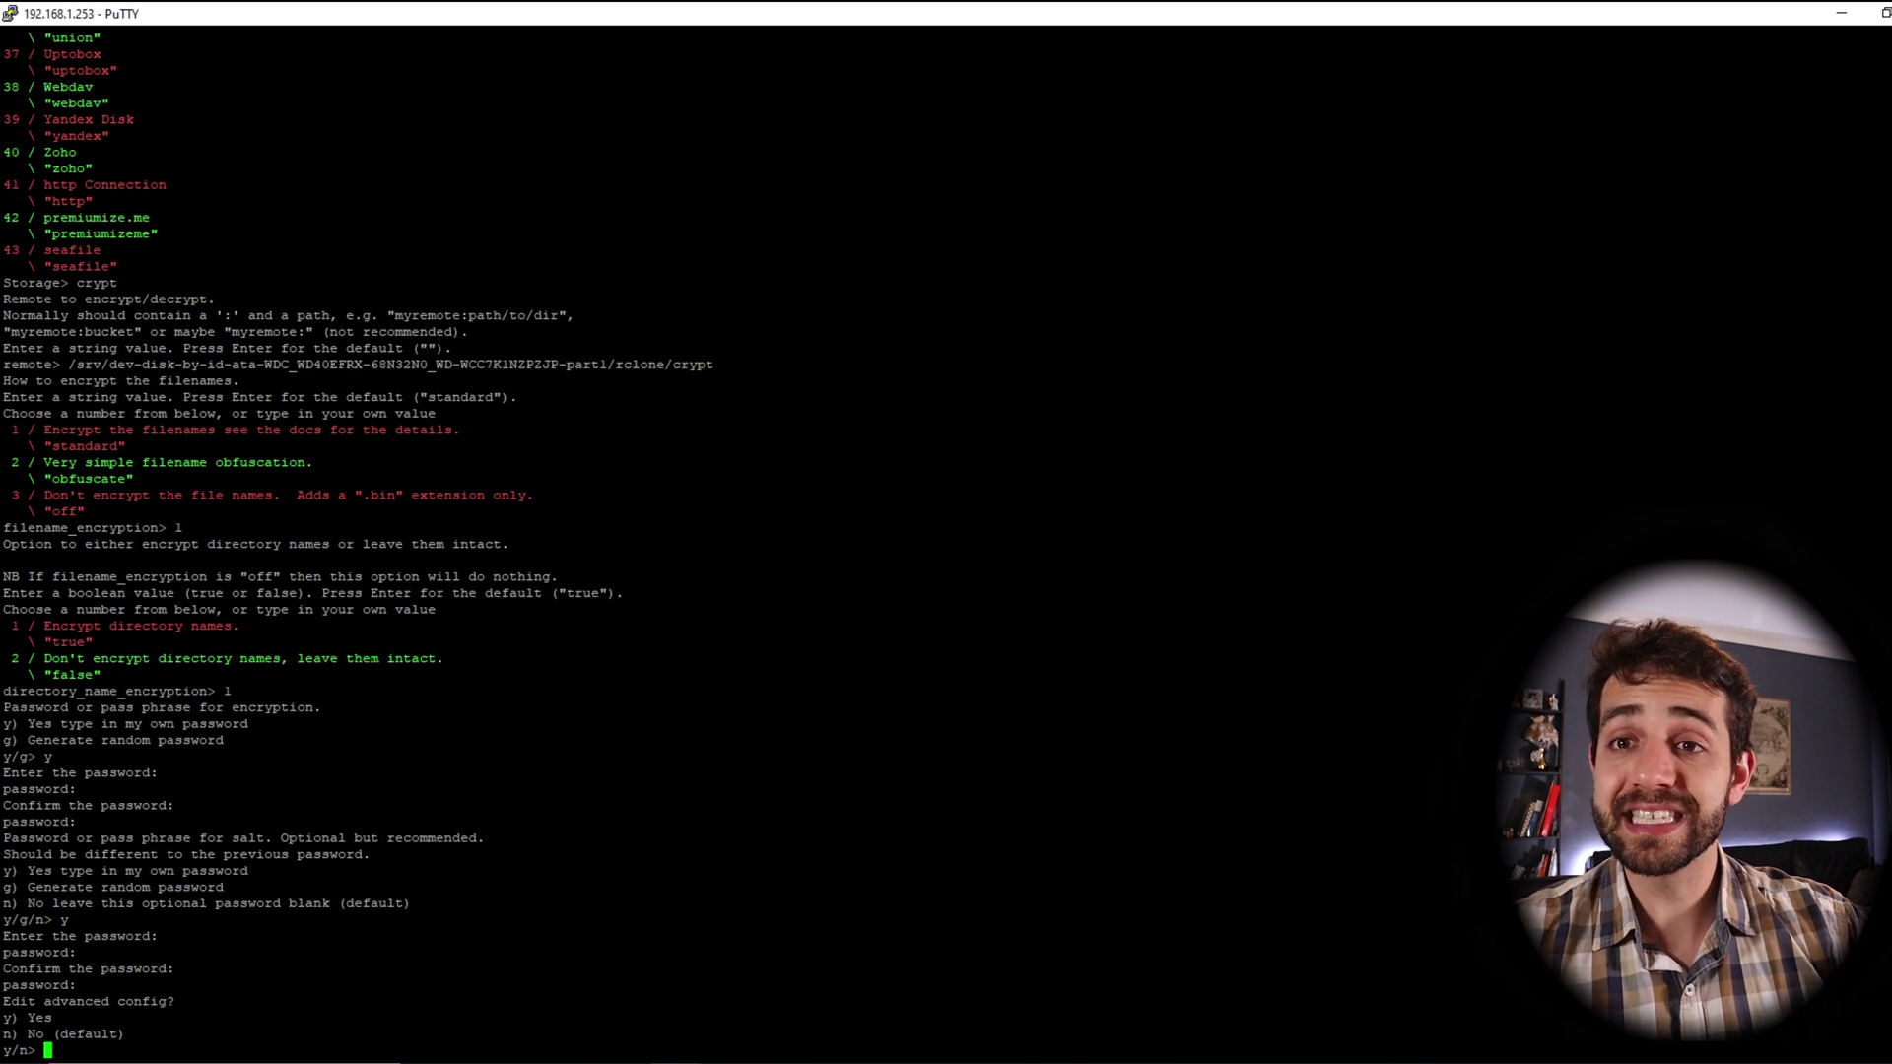
{"action": "type", "text": "n"}
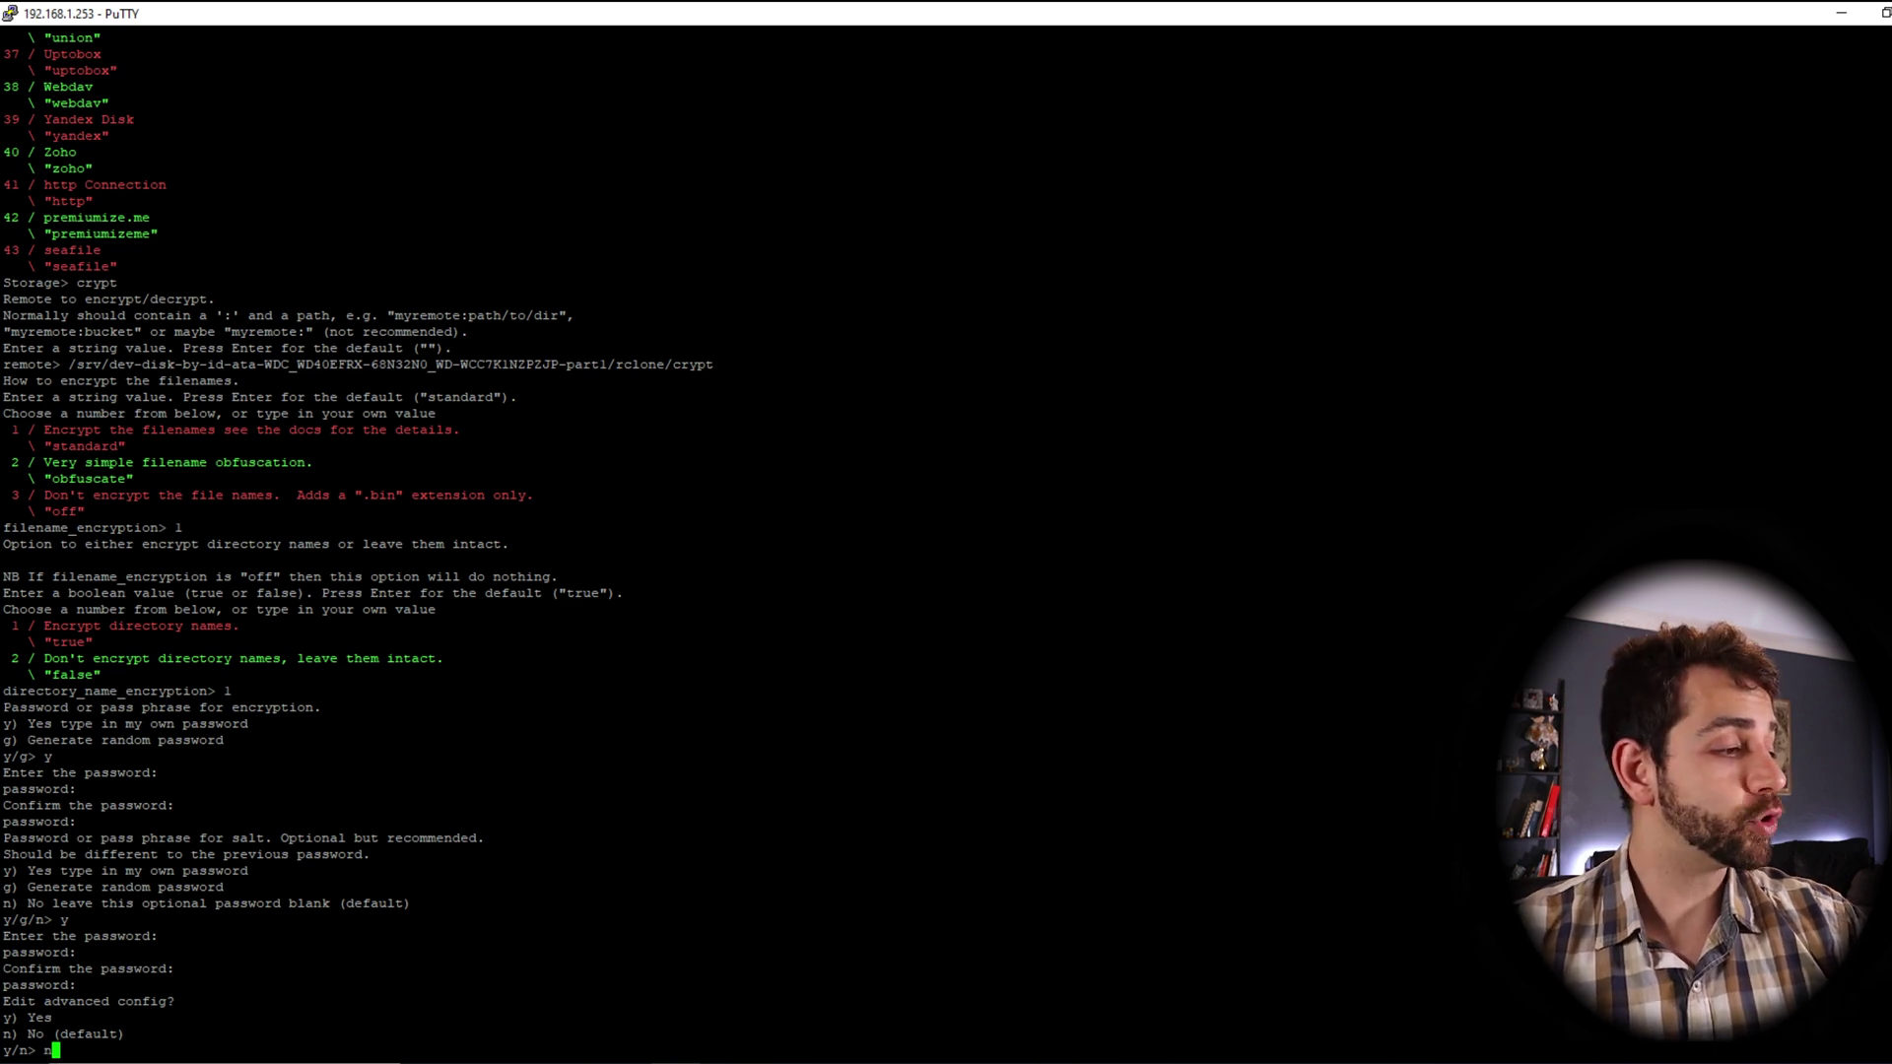
{"action": "key", "text": "Return"}
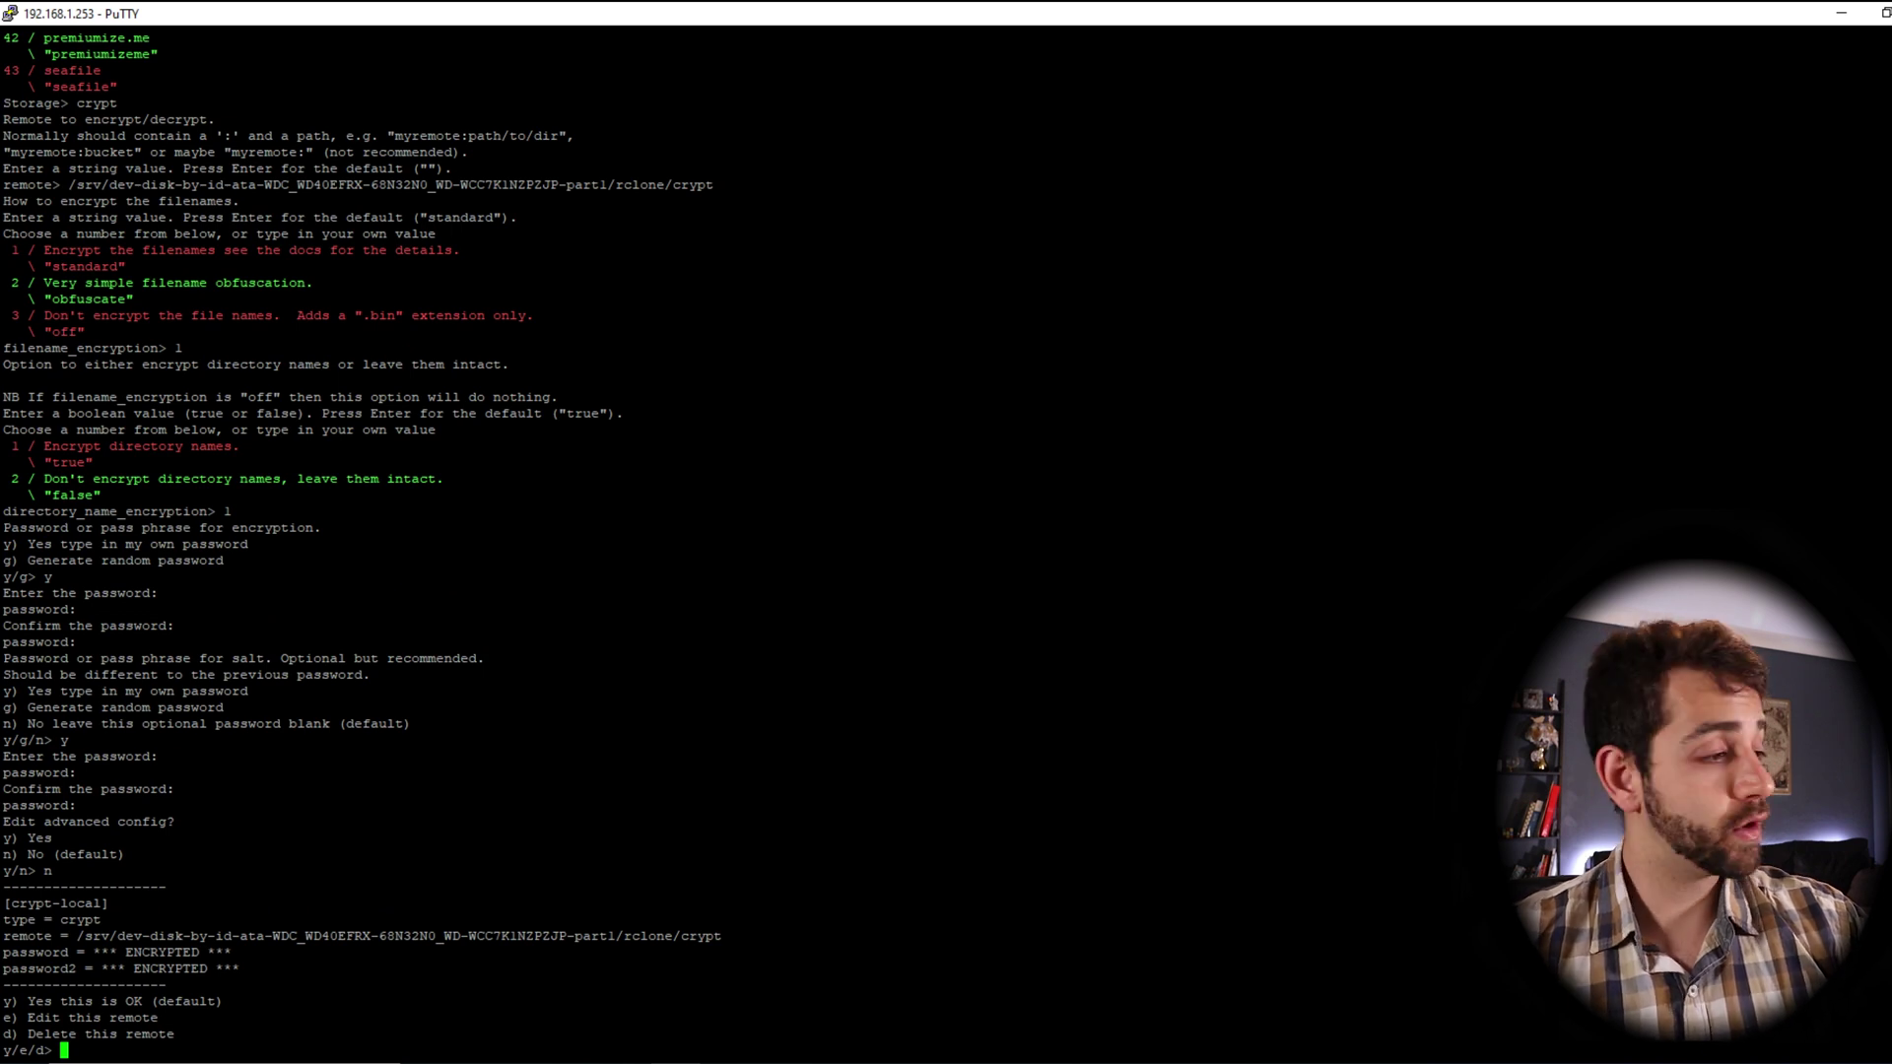
Review the crypt-local summary: remote path, remote name and ENCRYPTED password2
{"action": "left_click_drag", "start_coordinate": [77, 936], "coordinate": [712, 937]}
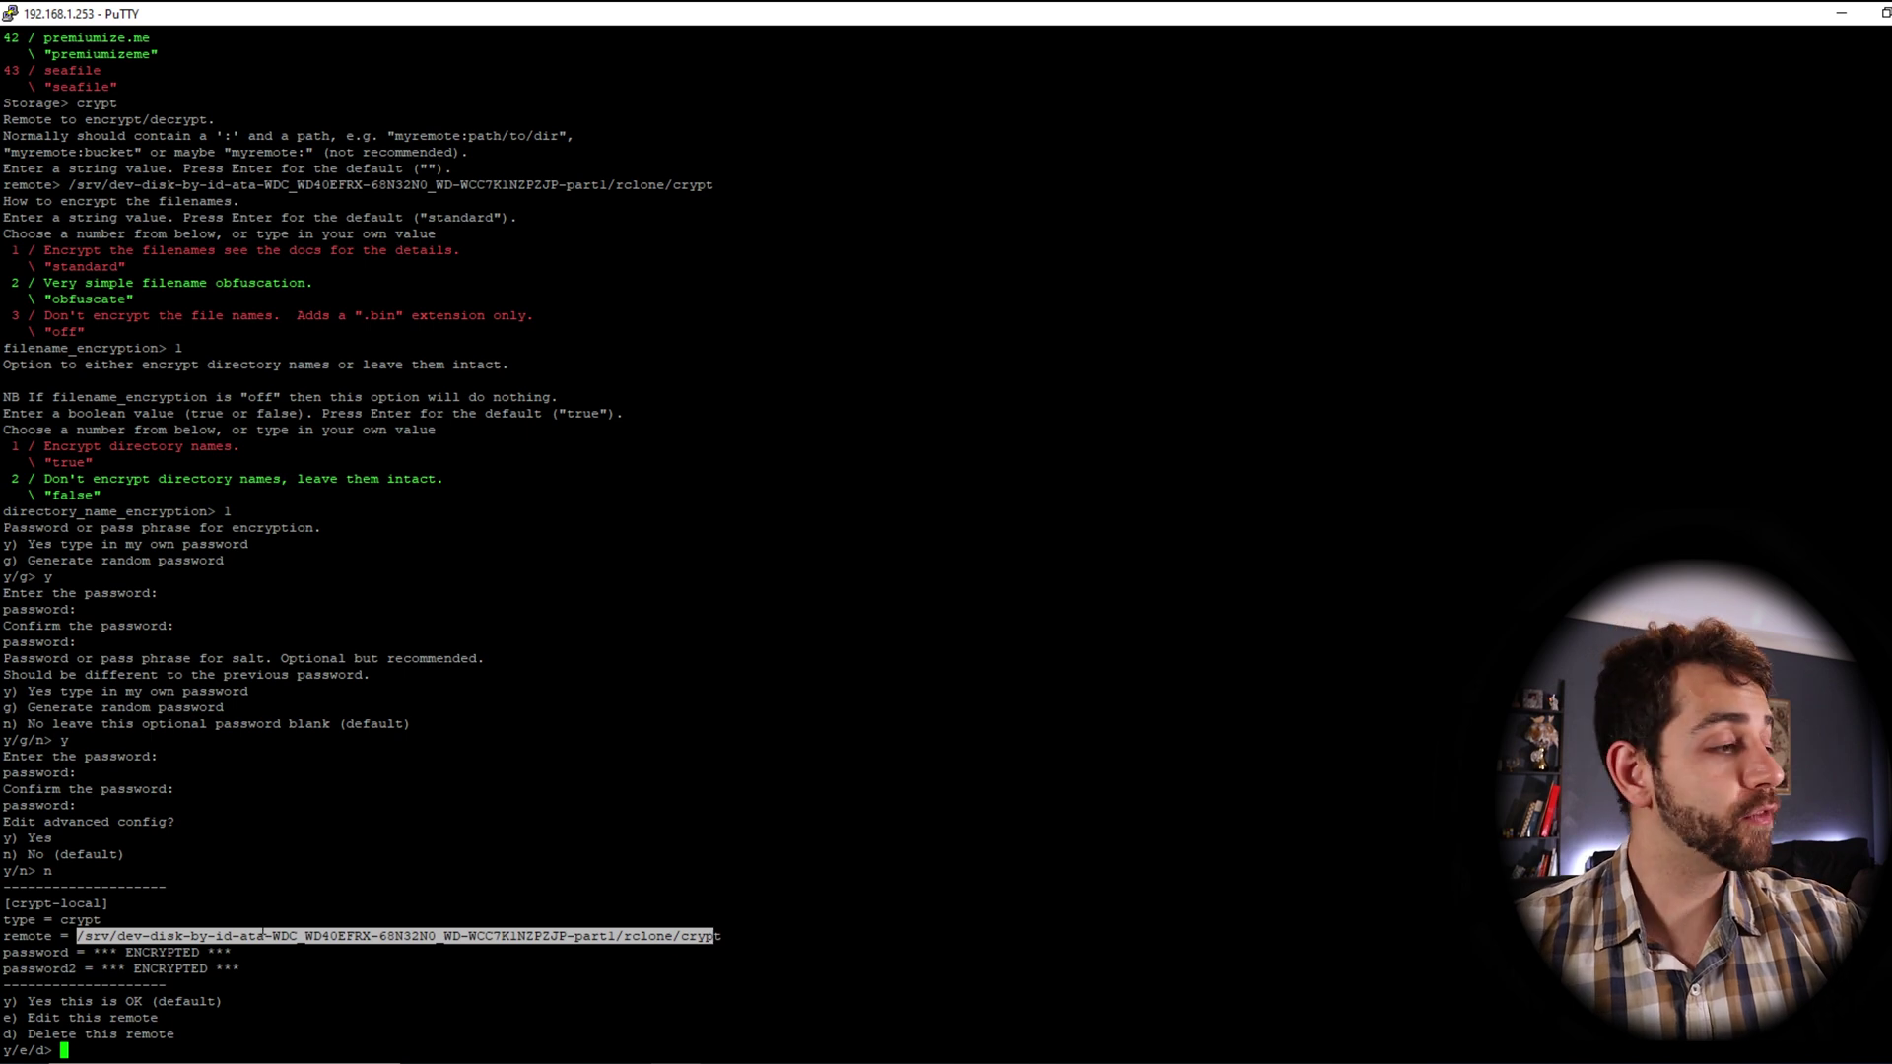
{"action": "left_click_drag", "start_coordinate": [4, 904], "coordinate": [102, 904]}
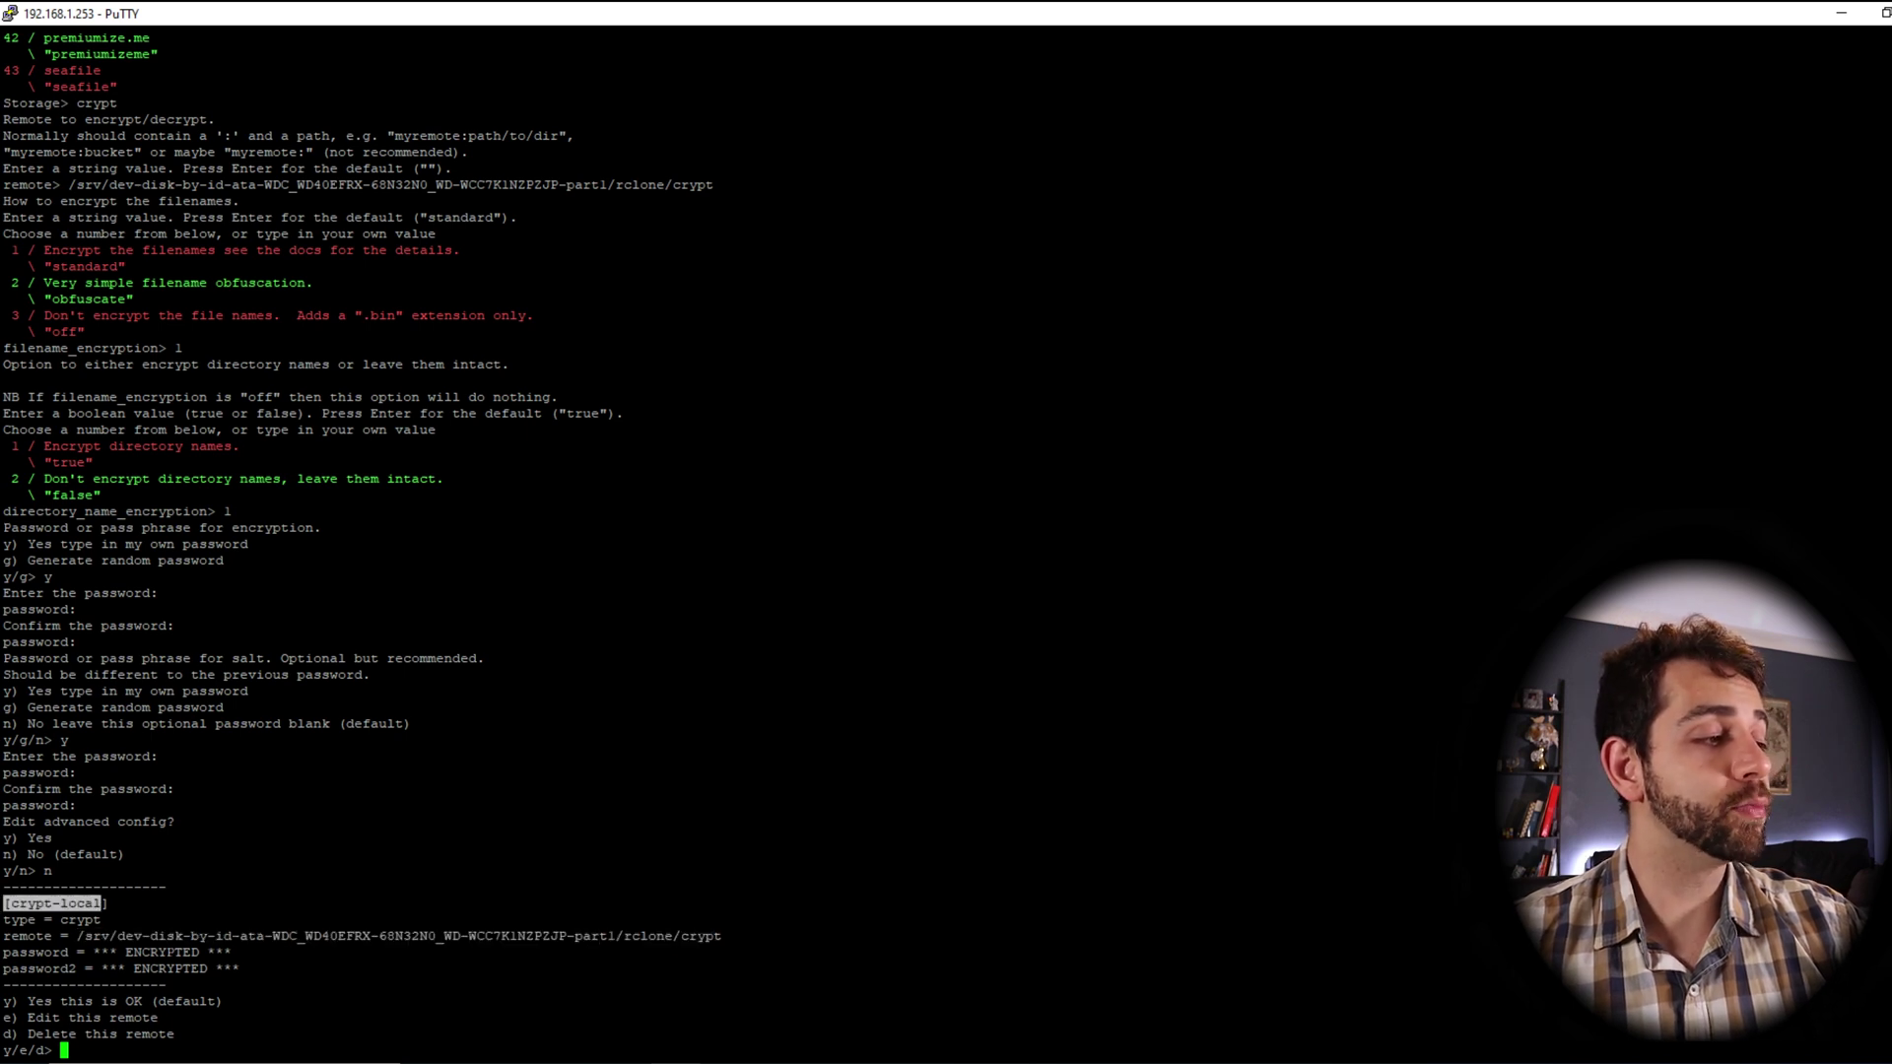
{"action": "left_click", "coordinate": [102, 904]}
{"action": "double_click", "coordinate": [170, 969]}
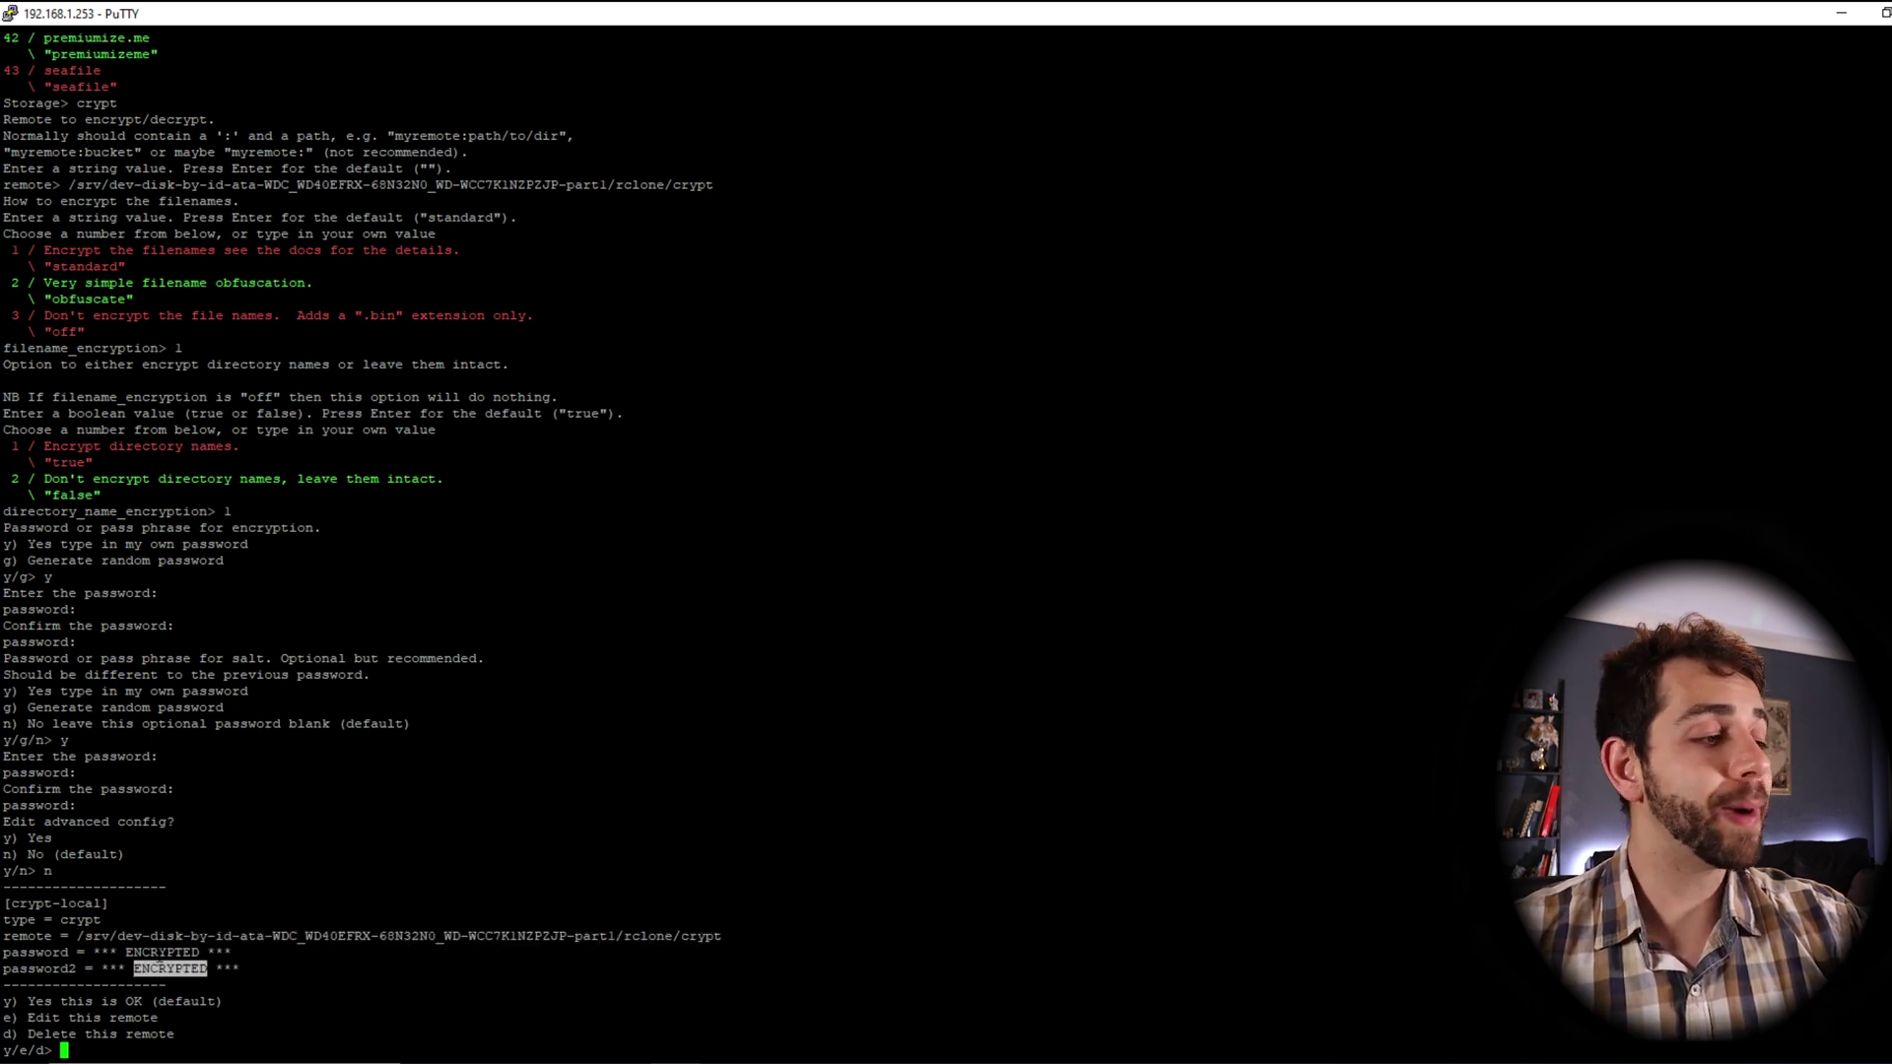
{"action": "left_click", "coordinate": [171, 968]}
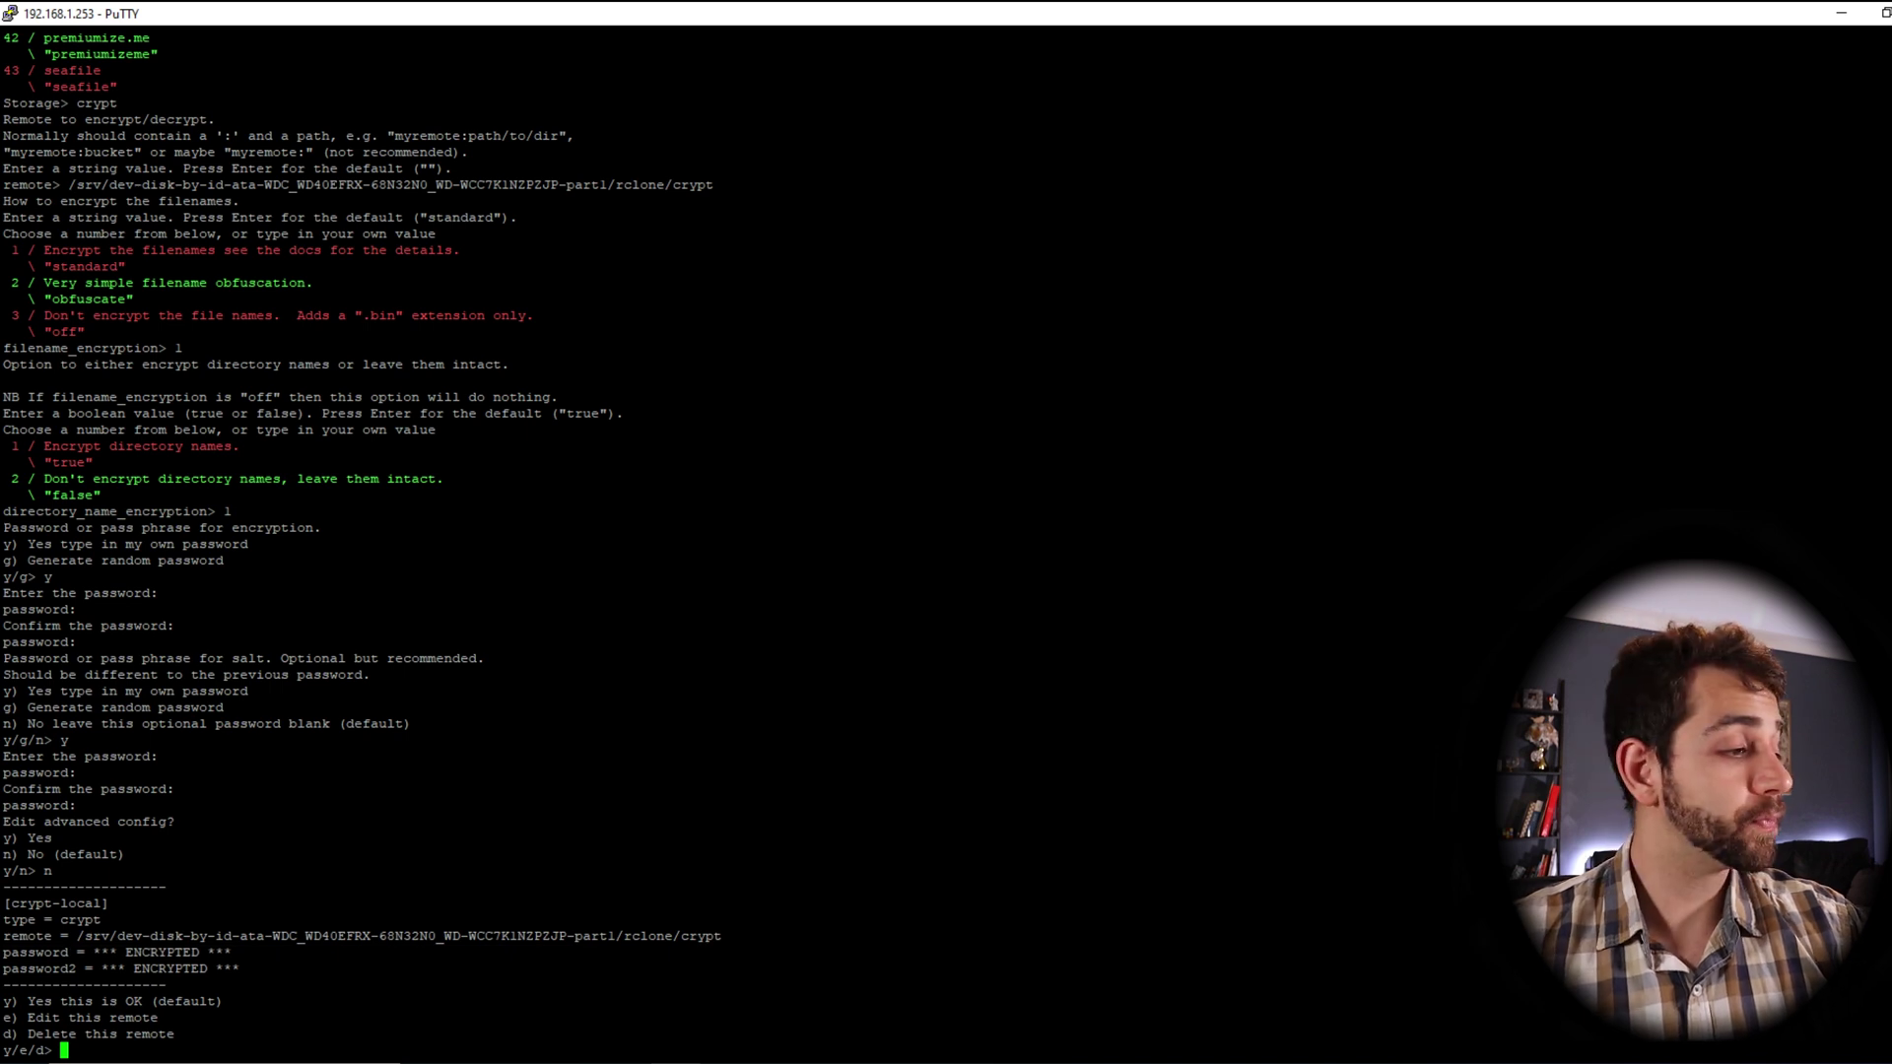
Accept the crypt-local settings and select its name in the remotes list
{"action": "type", "text": "y"}
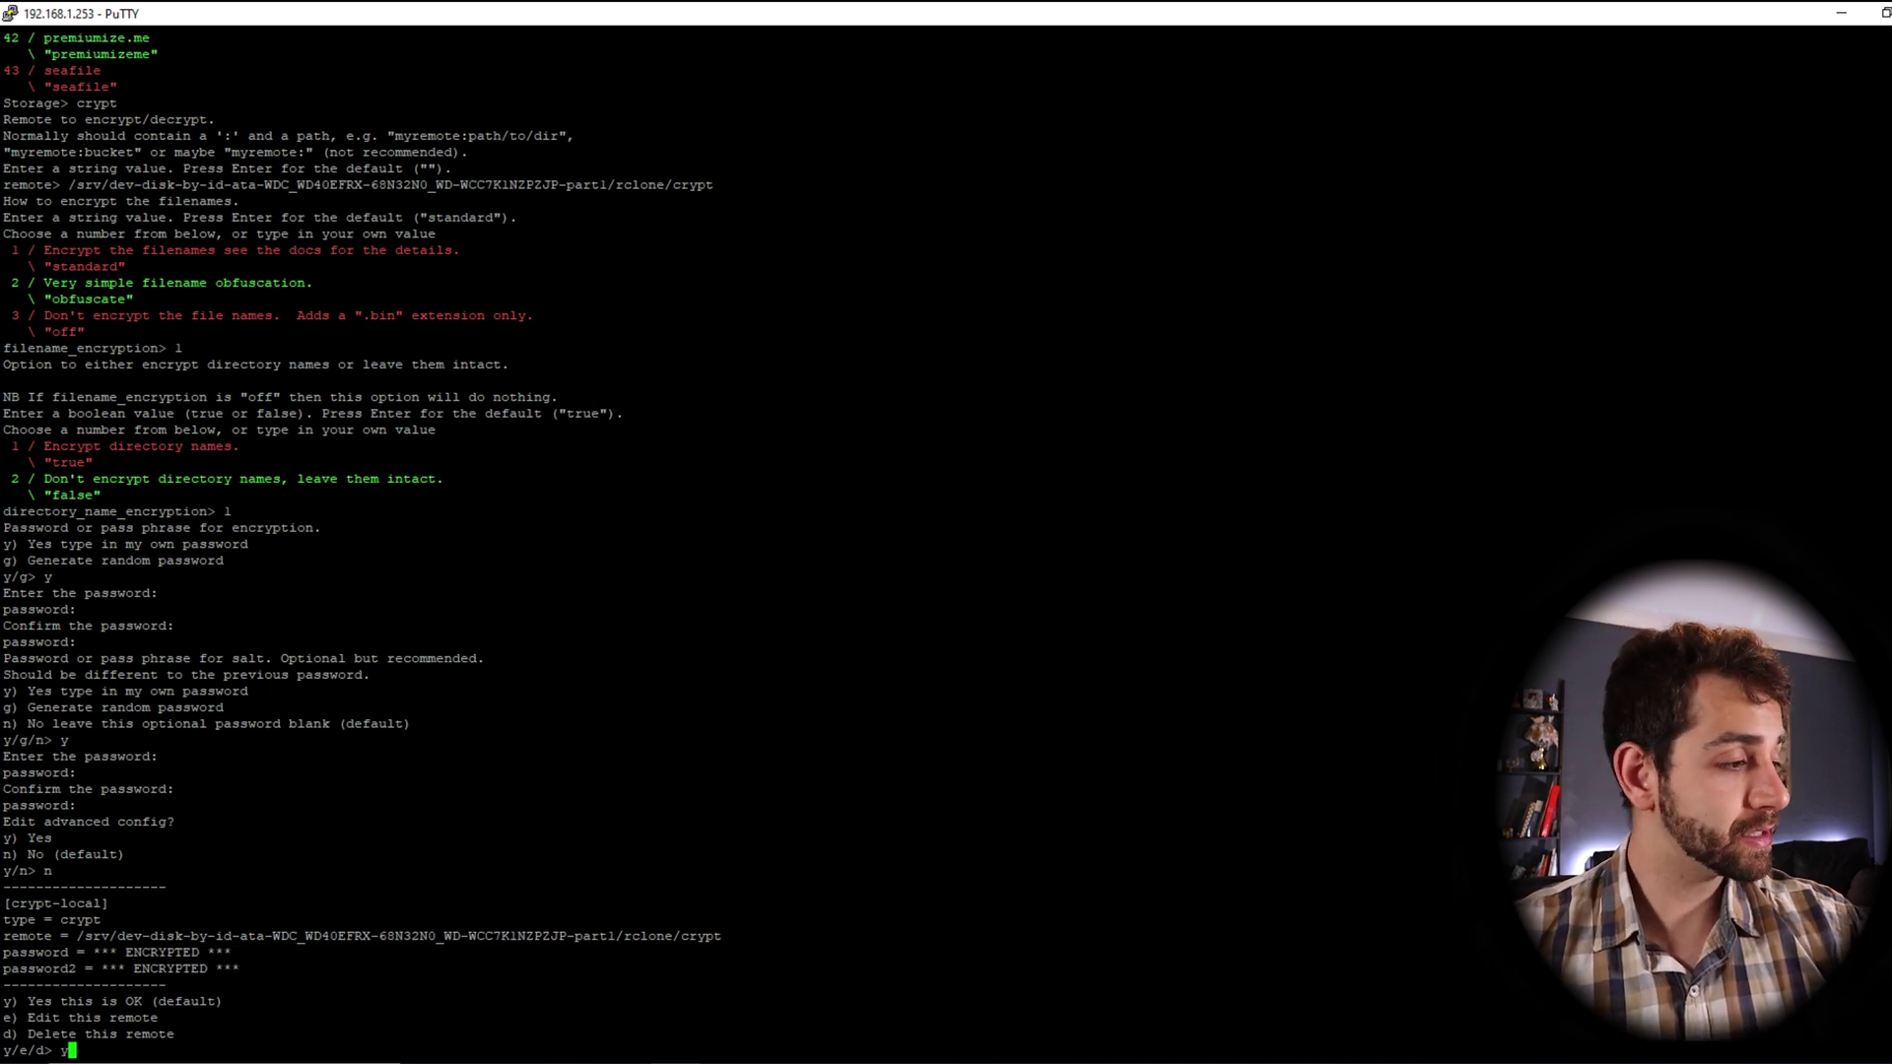
{"action": "key", "text": "Return"}
{"action": "double_click", "coordinate": [47, 872]}
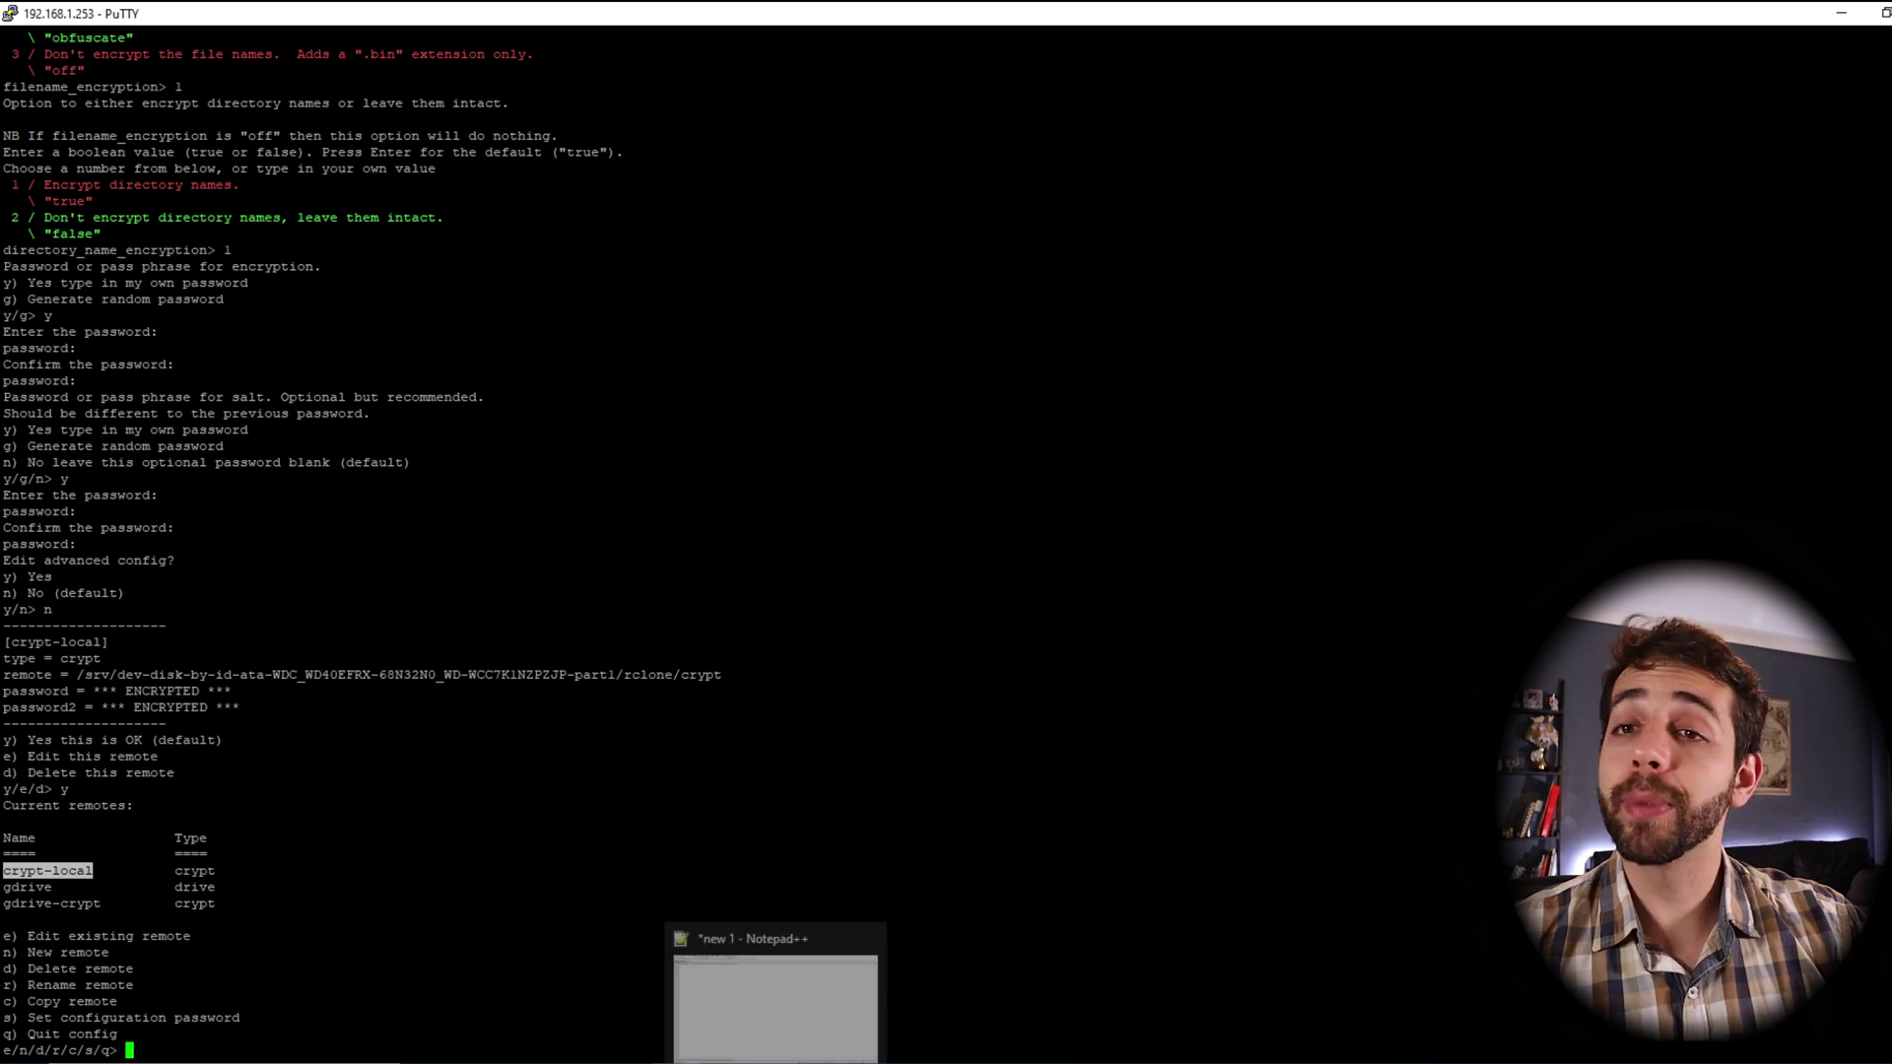
Bring up the Notepad++ mount command draft and copy the crypt-local remote name
{"action": "left_click", "coordinate": [777, 1005]}
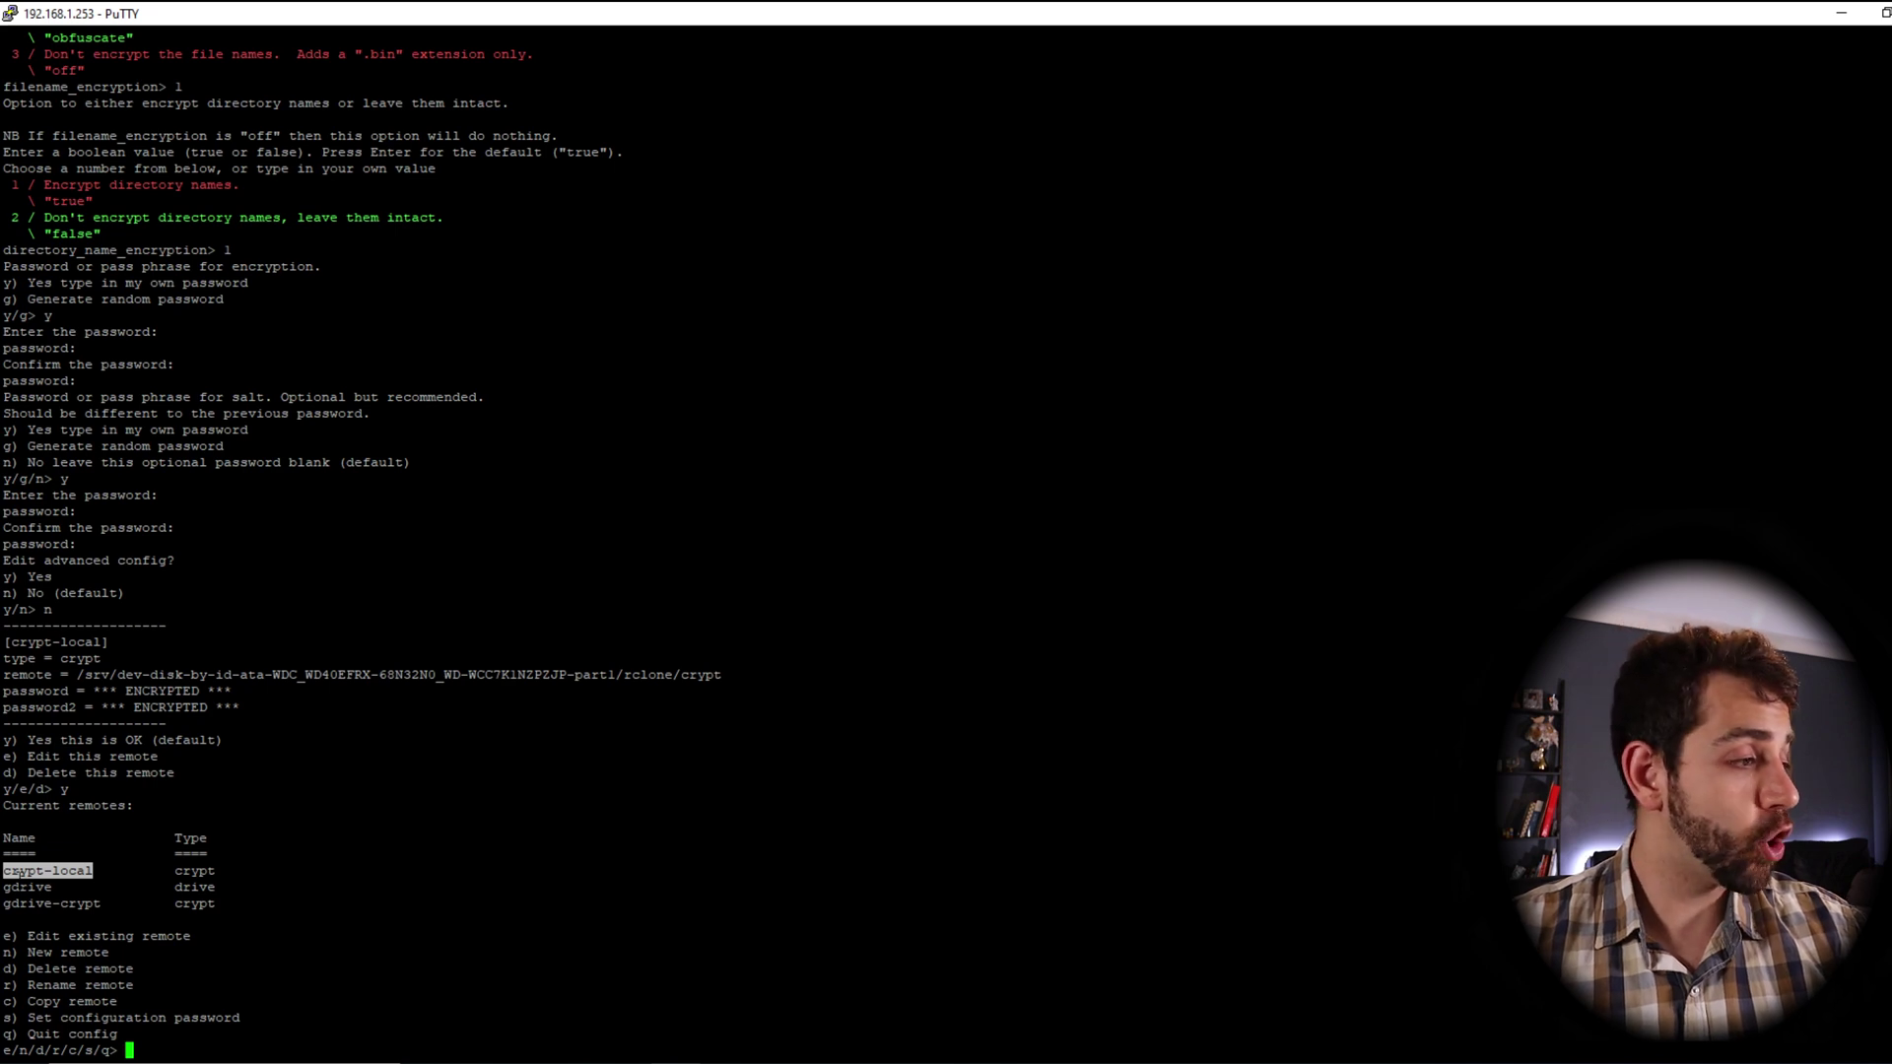
{"action": "left_click_drag", "start_coordinate": [93, 871], "coordinate": [4, 871]}
{"action": "key", "text": "ctrl+c"}
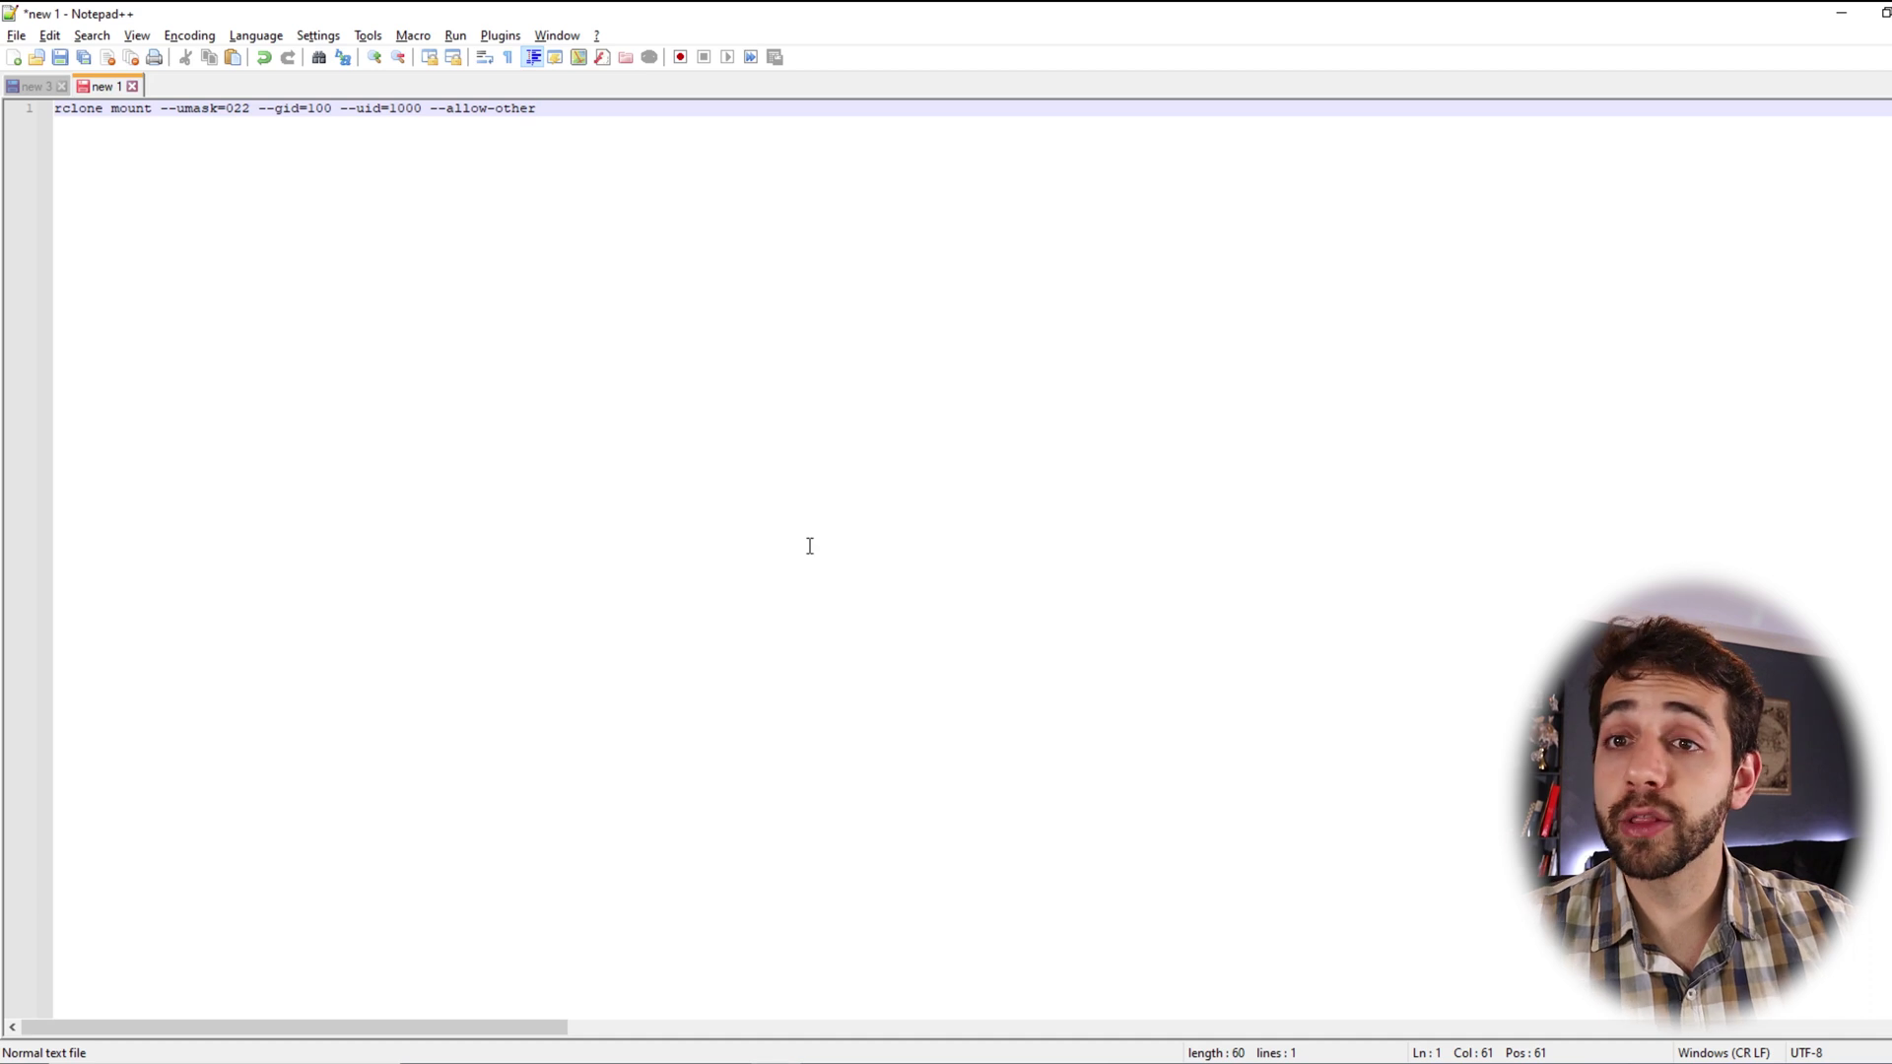
Append crypt-local: and the rclone shared folder path plus /data to the mount command
{"action": "right_click", "coordinate": [659, 246]}
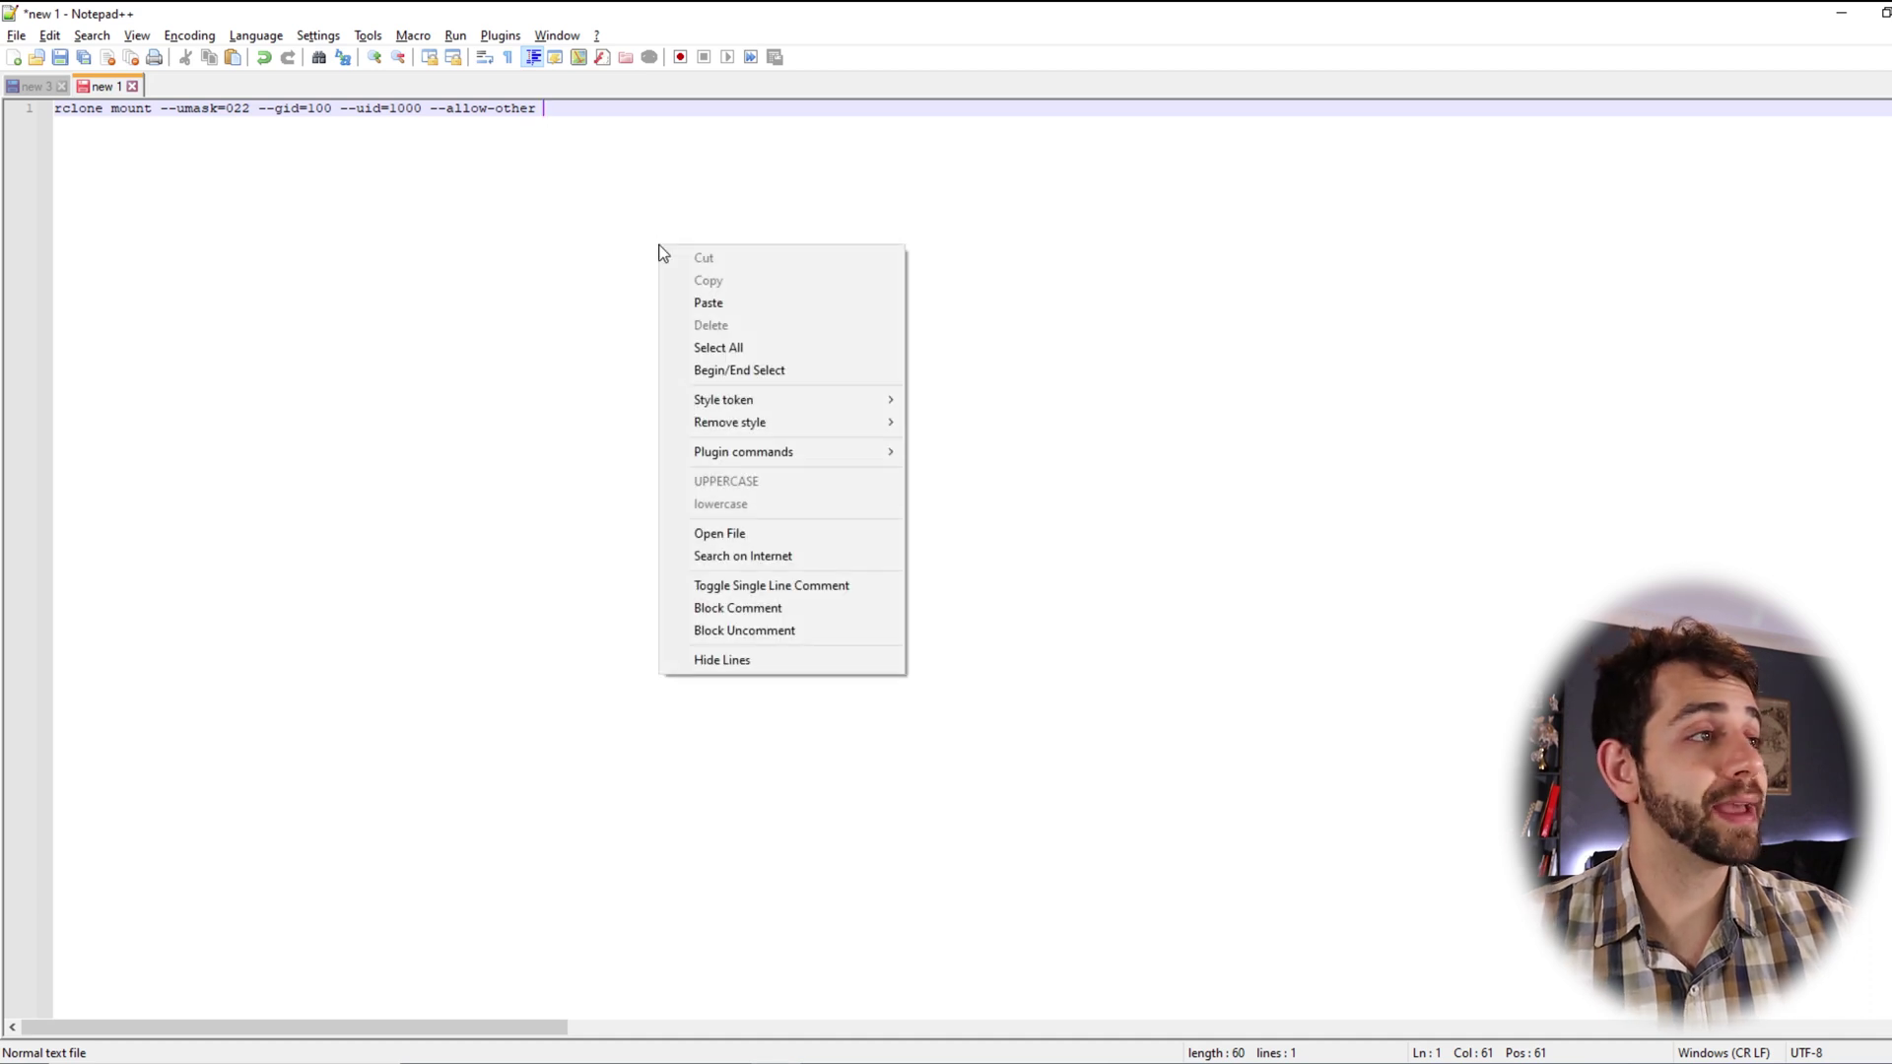
{"action": "left_click", "coordinate": [726, 302]}
{"action": "type", "text": ":"}
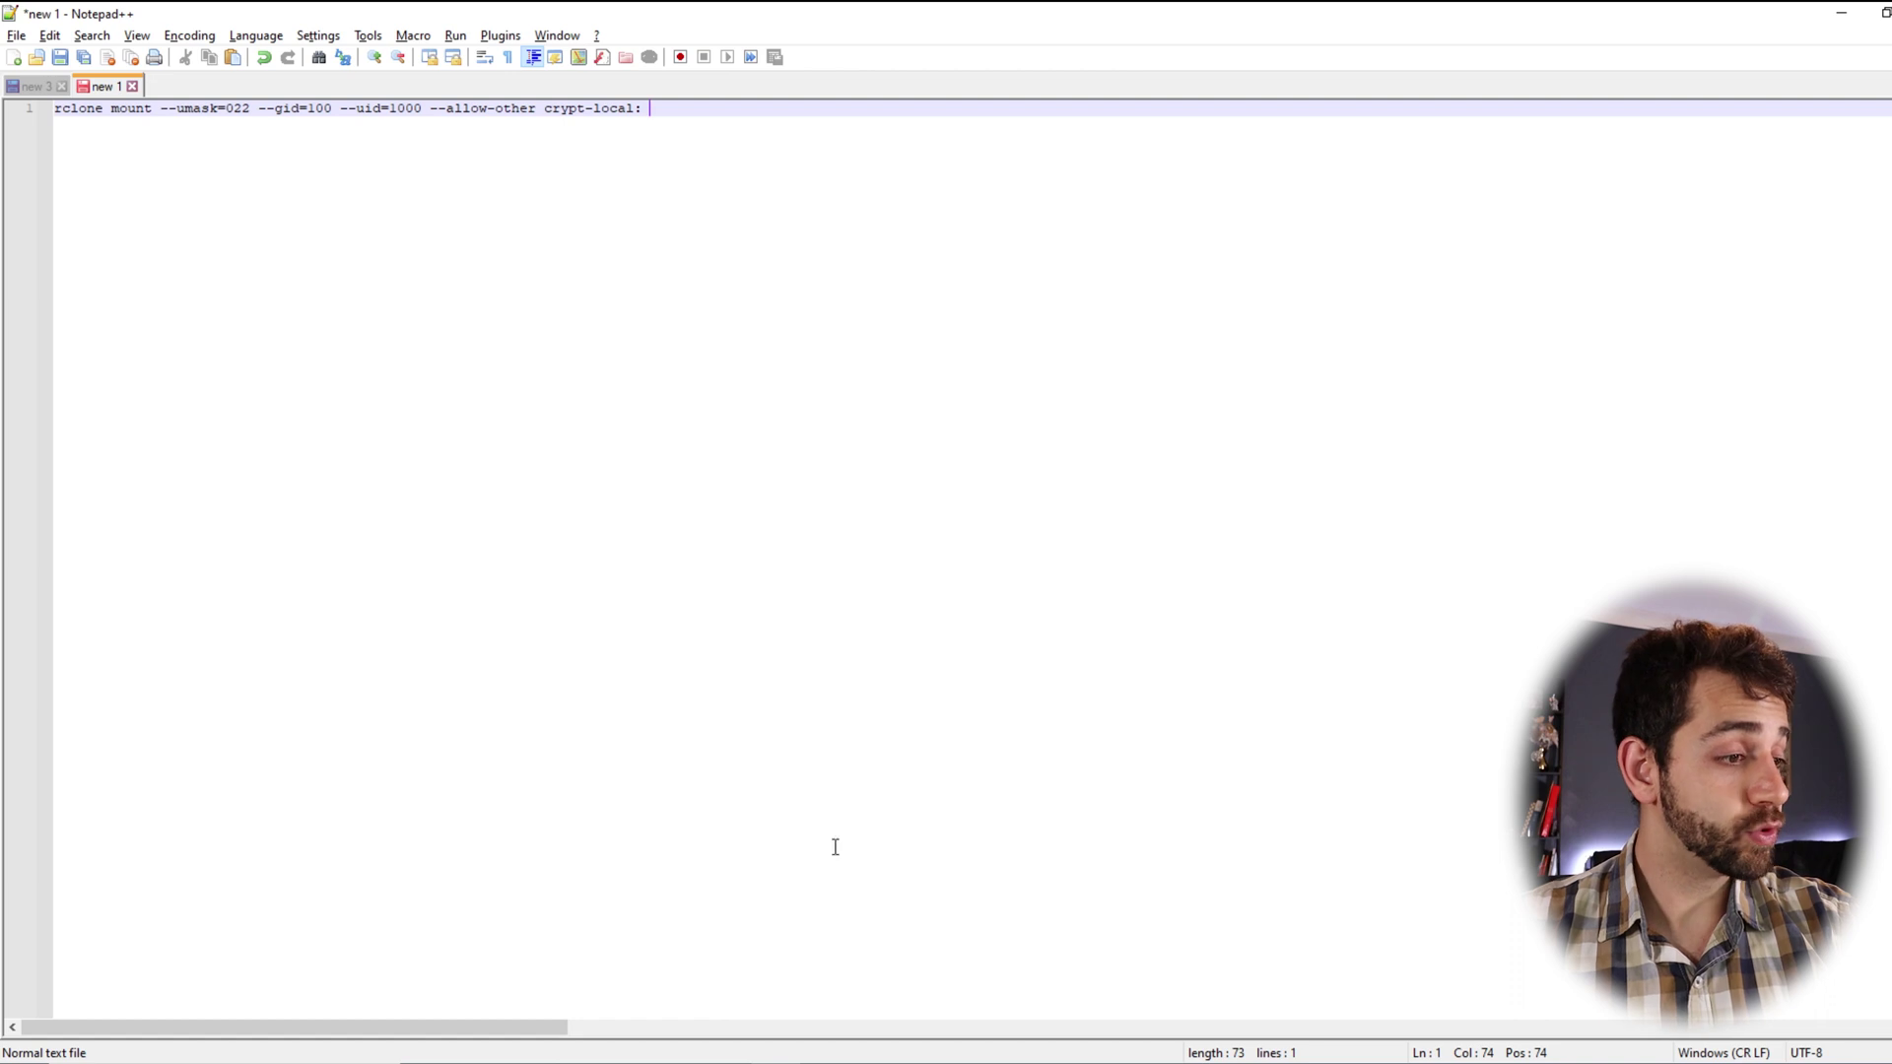
{"action": "mouse_move", "coordinate": [603, 1062]}
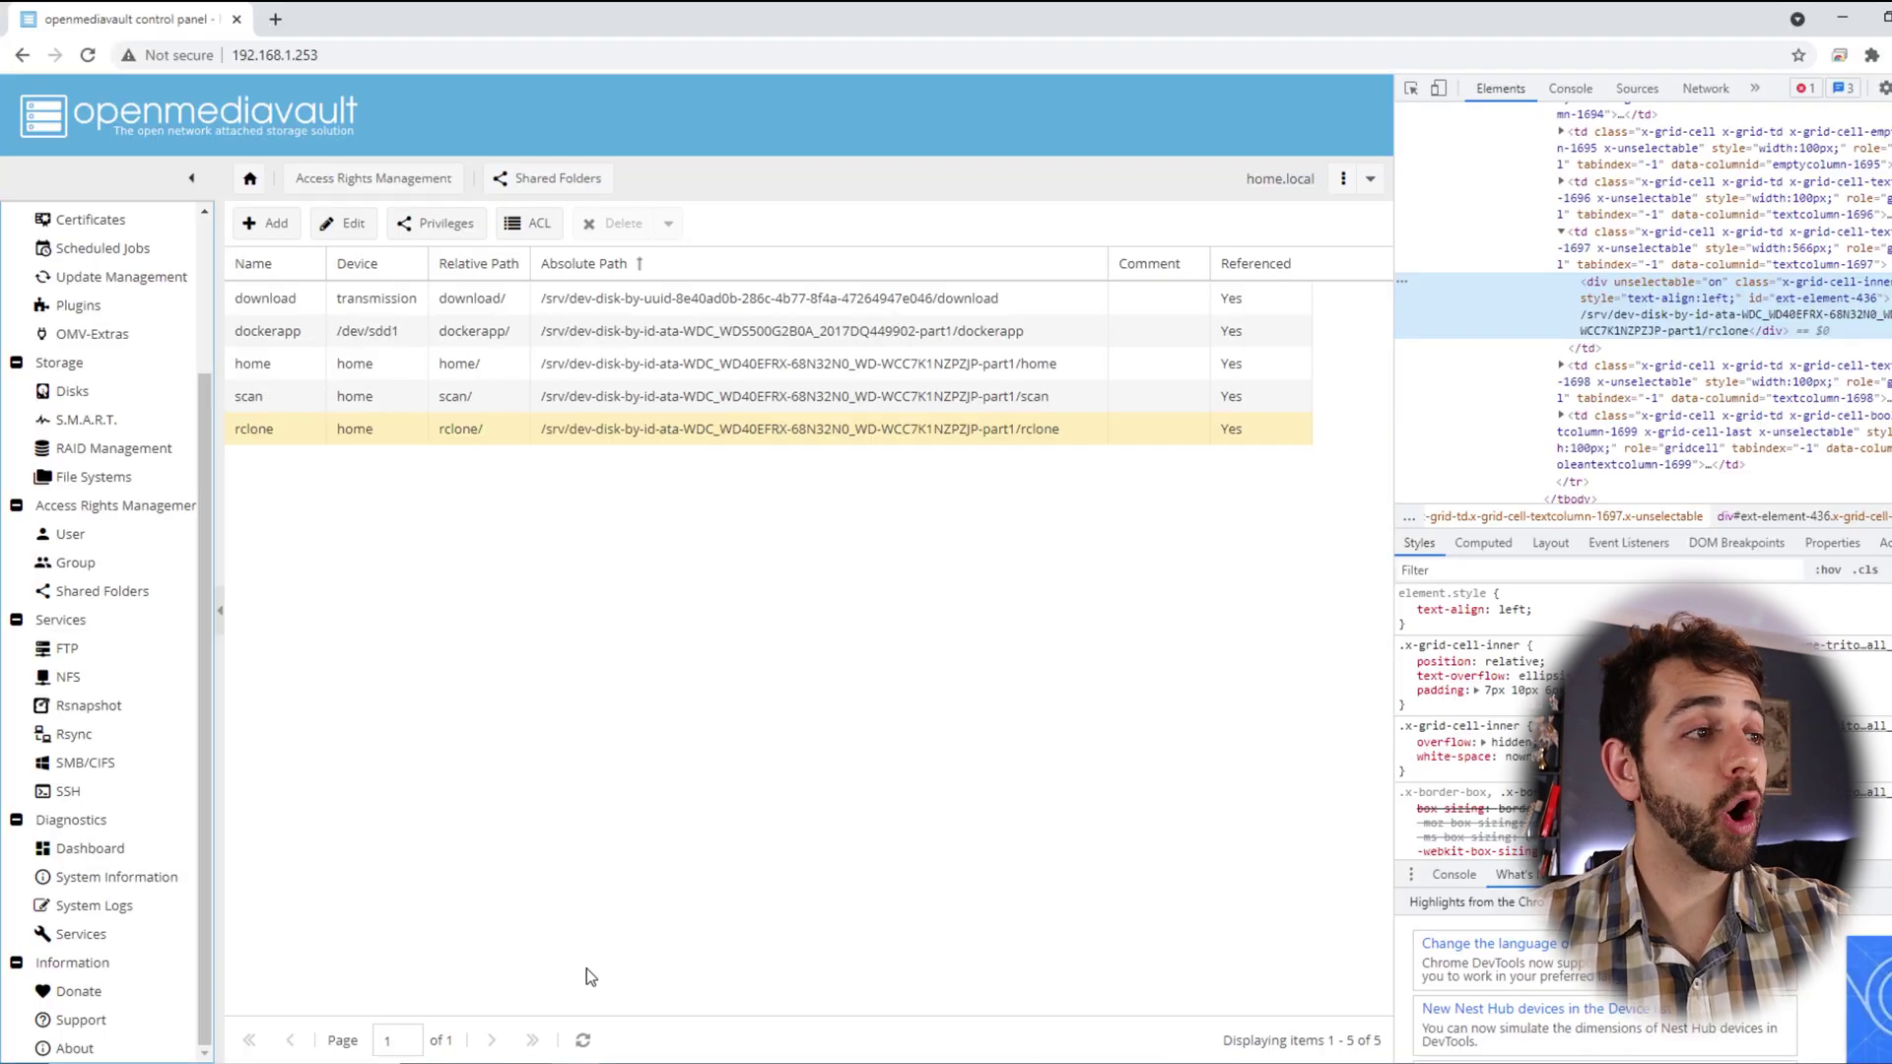
{"action": "double_click", "coordinate": [1687, 311]}
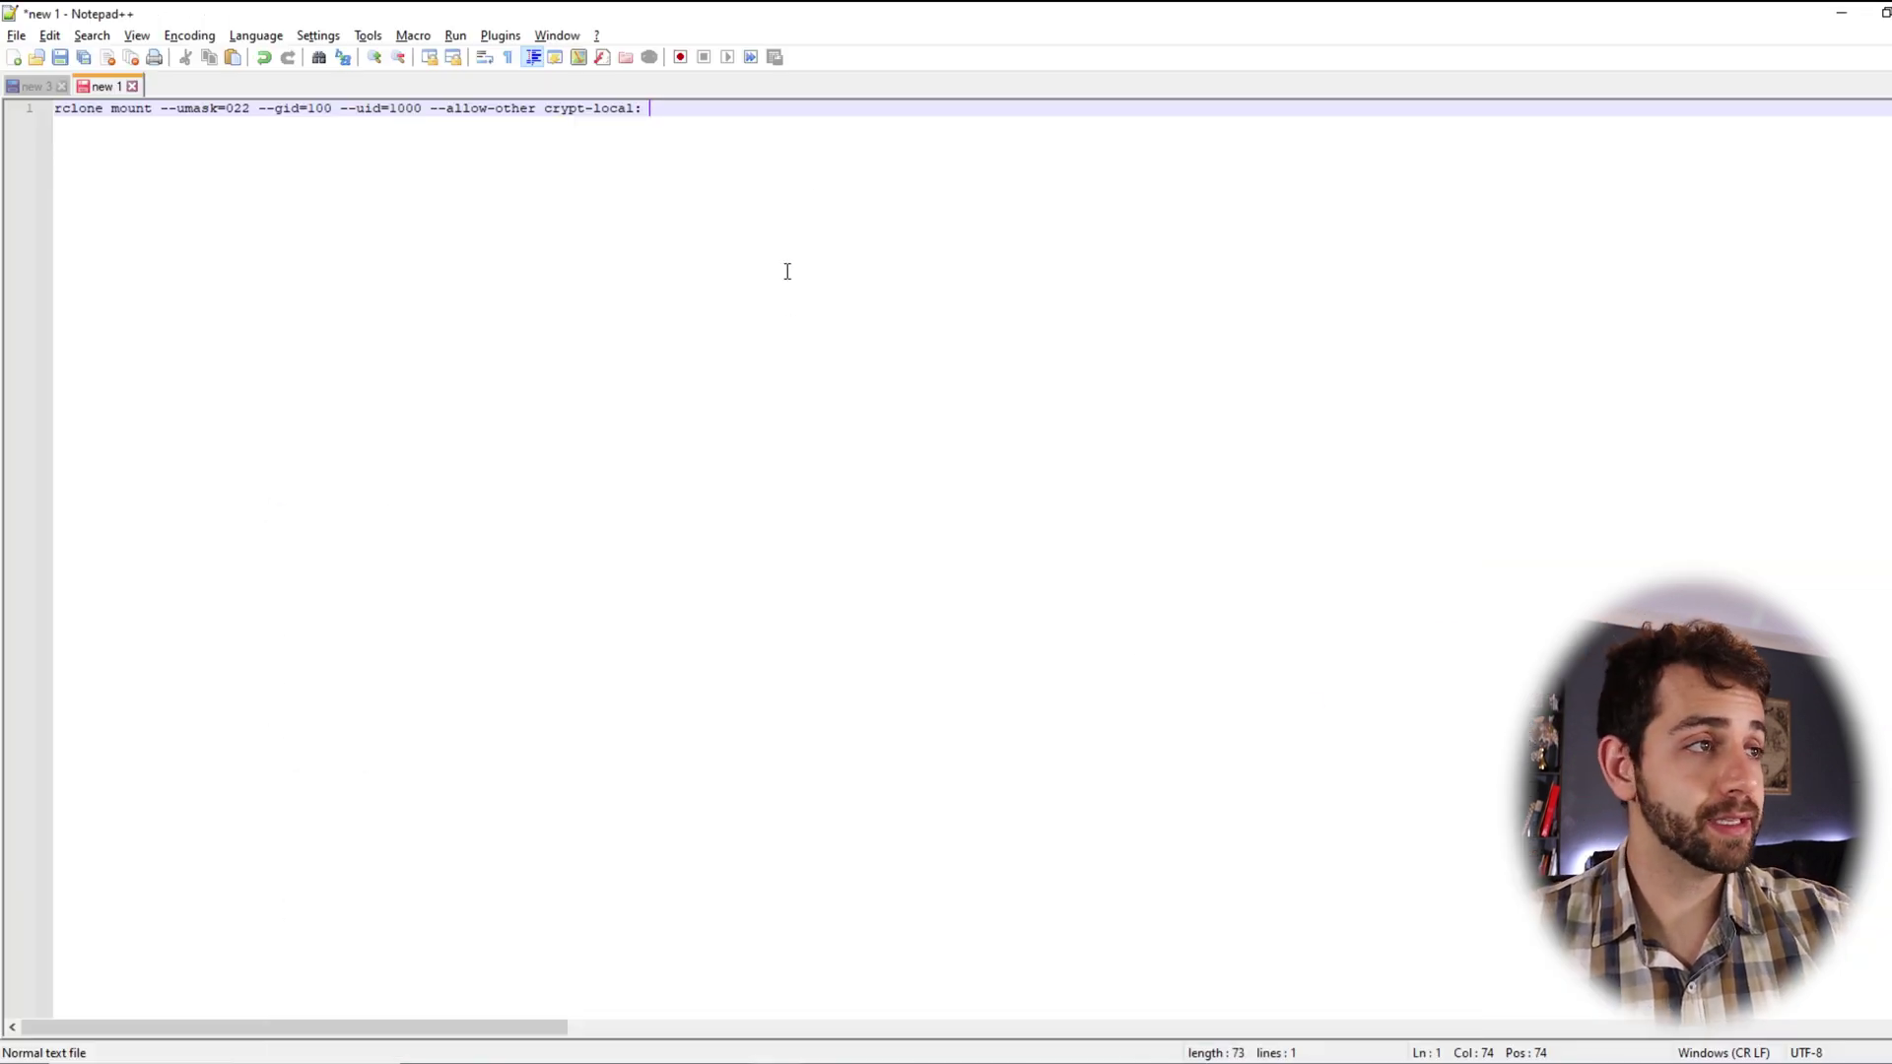
{"action": "type", "text": "/srv/dev-disk-by-id-ata-WDC_WD40EFRX-68N32N0_WD-WCC7K1NZPZJP-part1/rclone"}
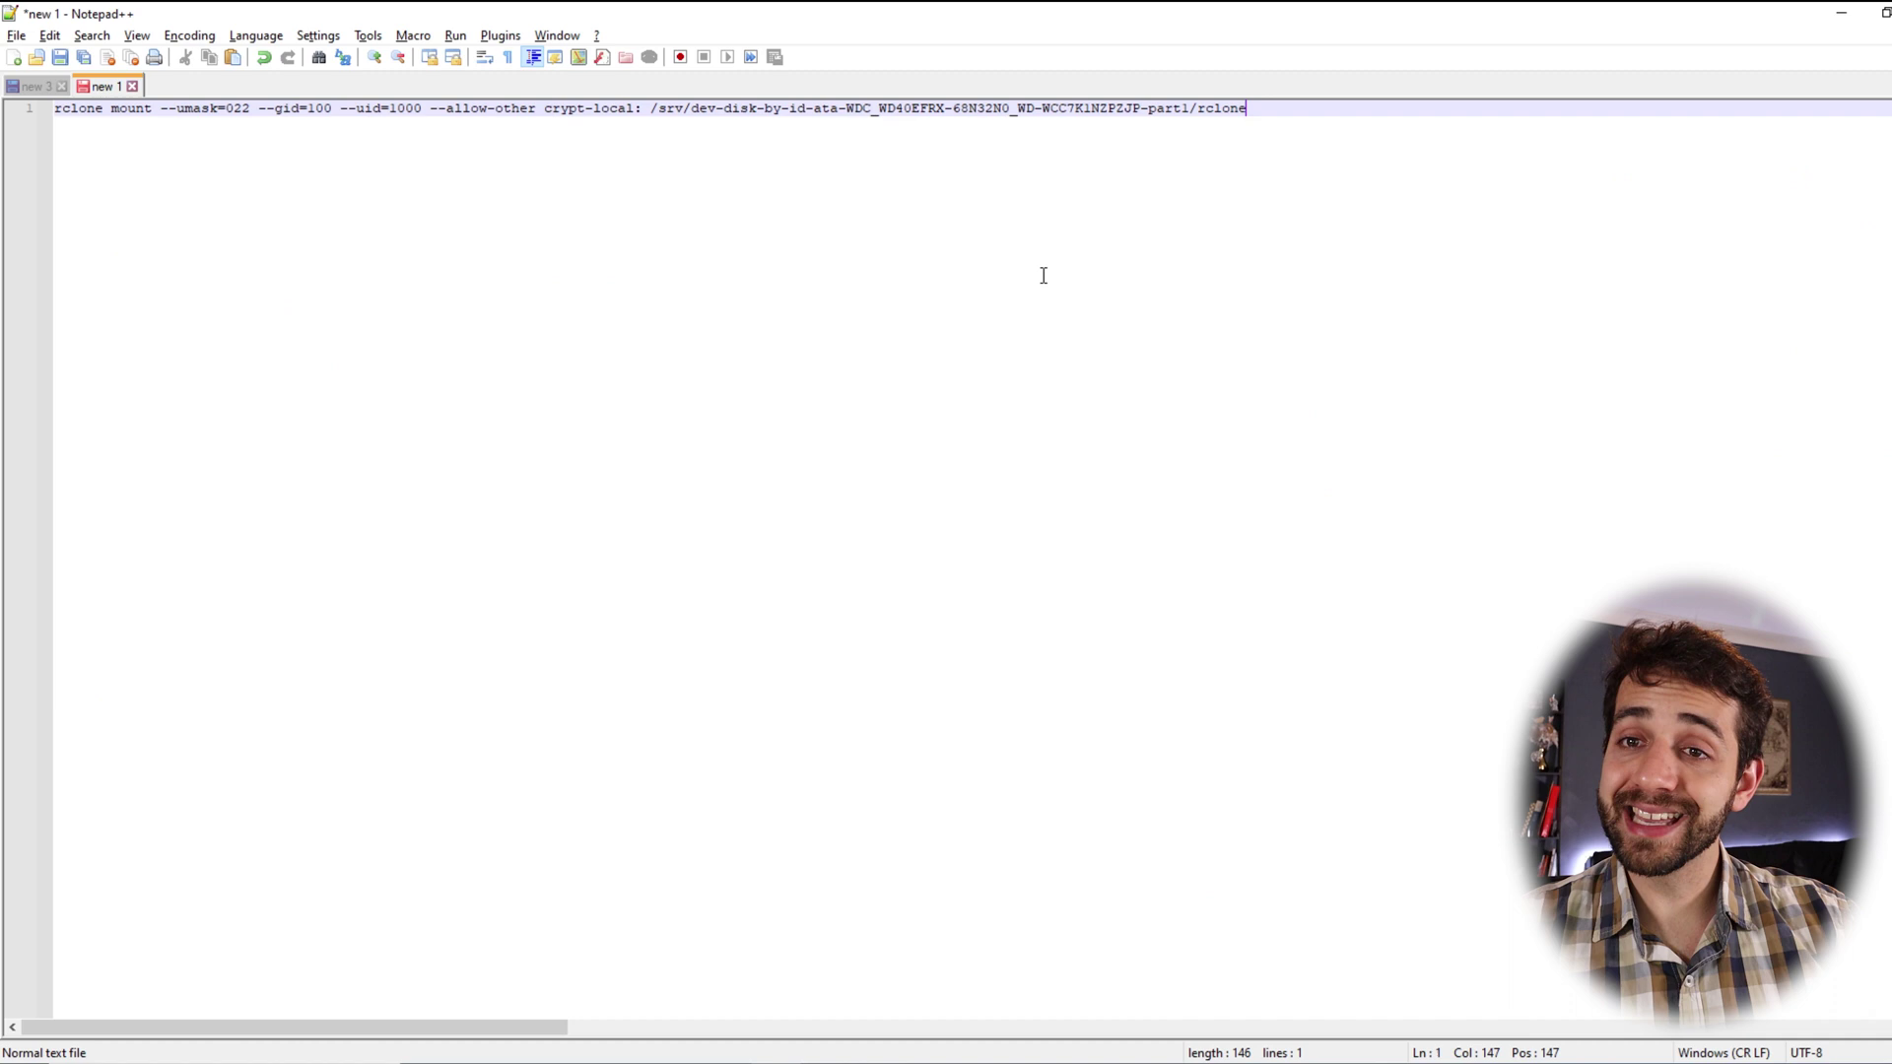
{"action": "type", "text": "/"}
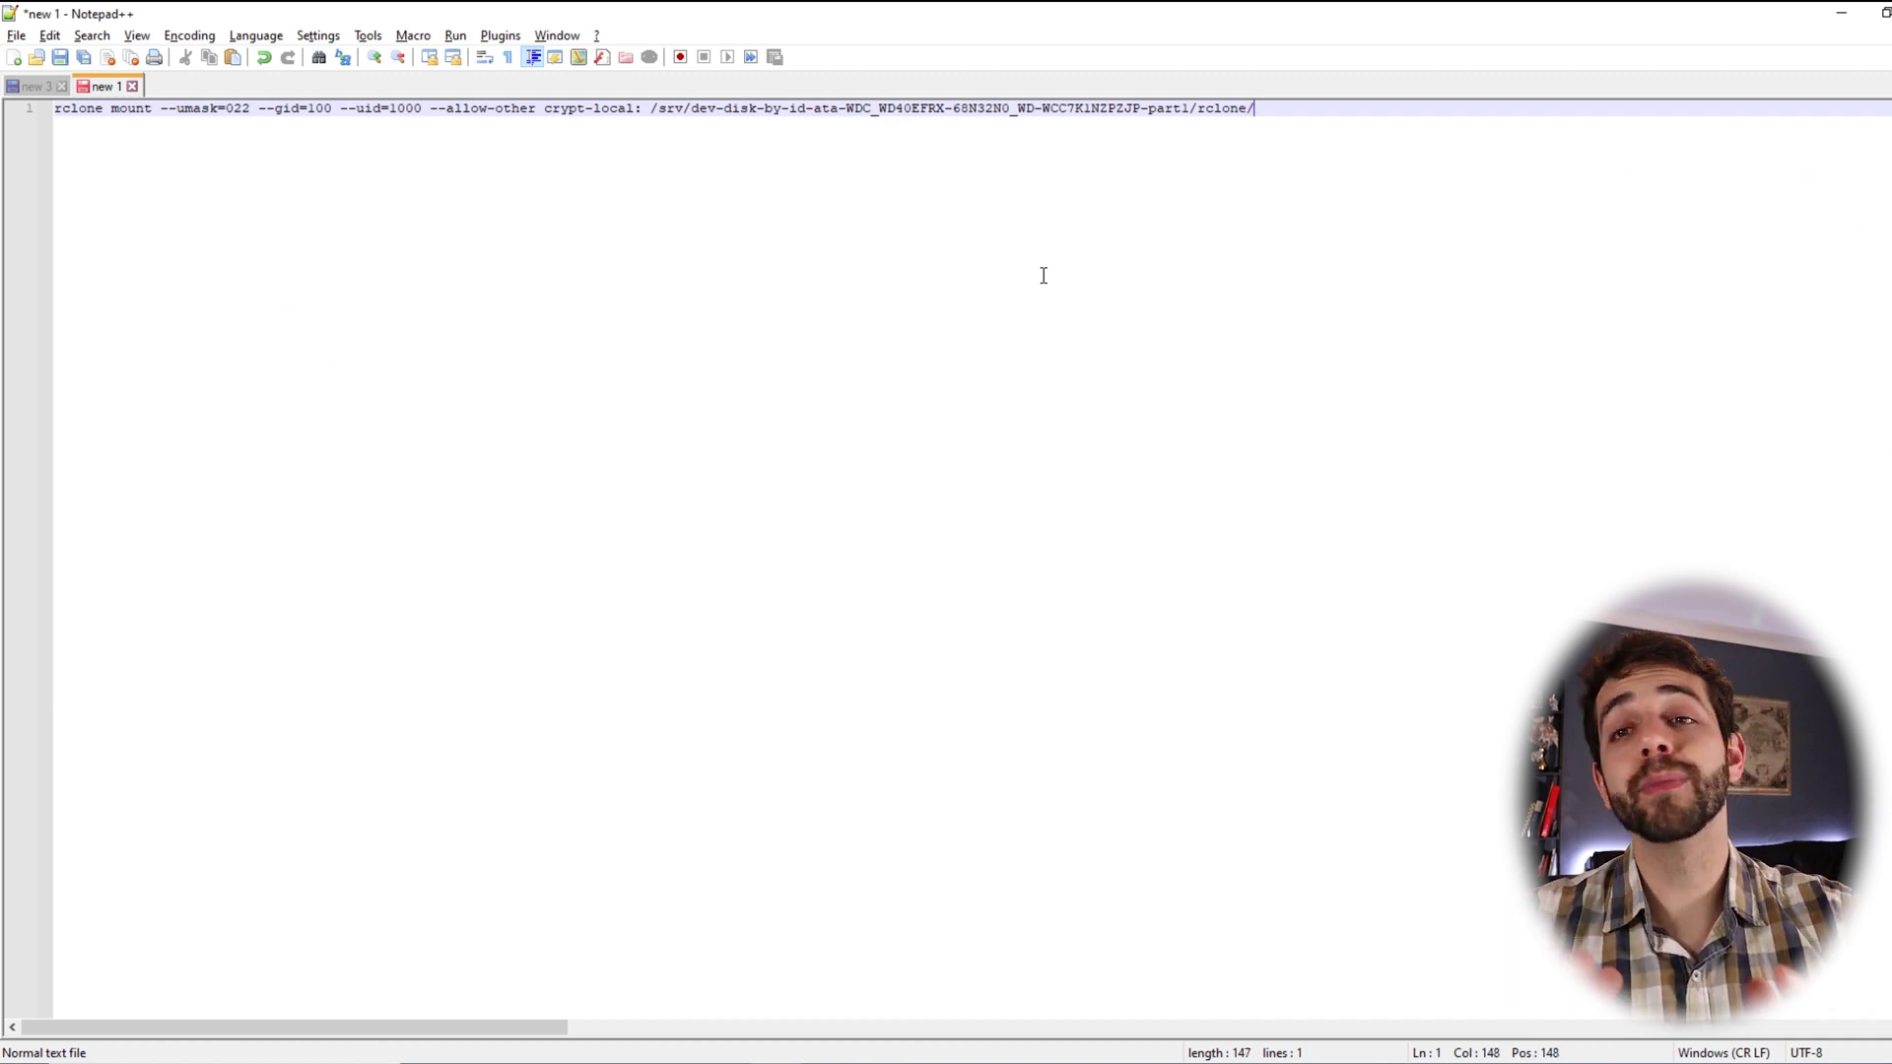
{"action": "type", "text": "data"}
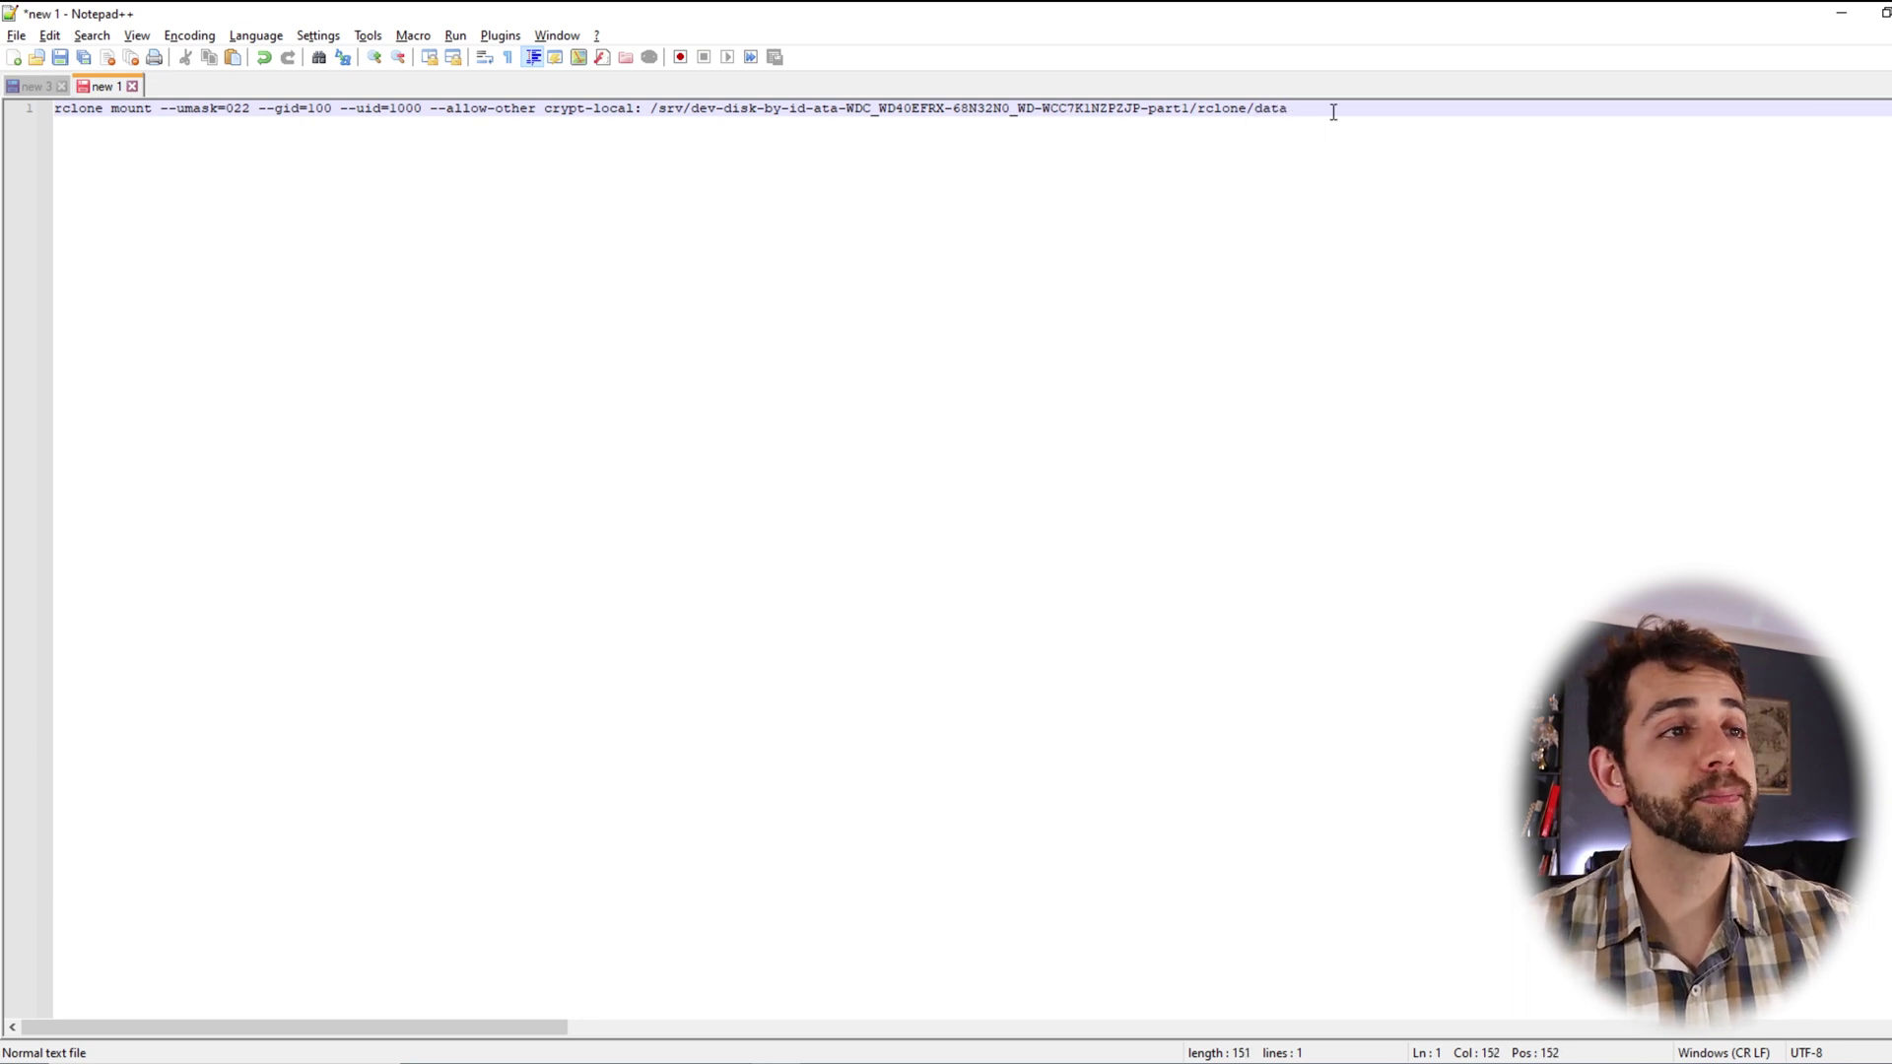
{"action": "key", "text": "shift+Home"}
{"action": "key", "text": "ctrl+c"}
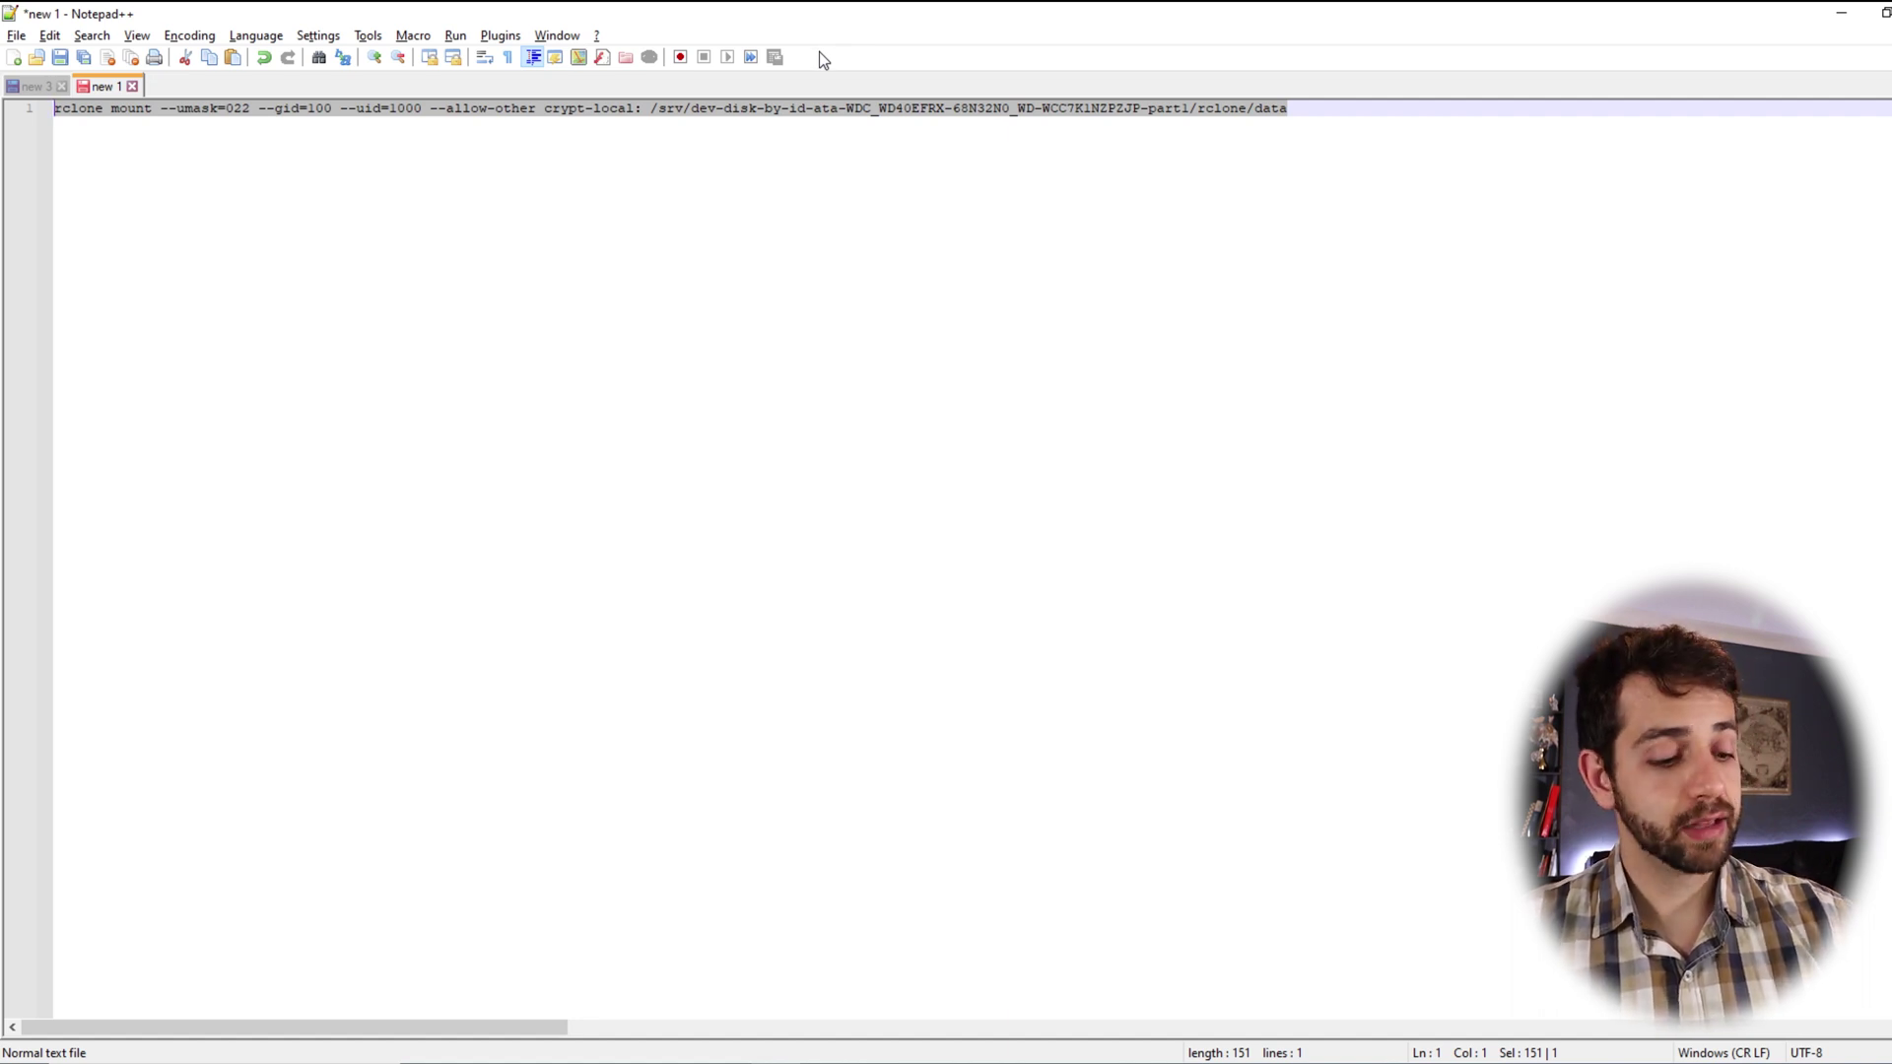
Quit rclone config, clear the terminal, and run the pasted rclone mount of crypt-local onto rclone/data
{"action": "key", "text": "alt+Tab"}
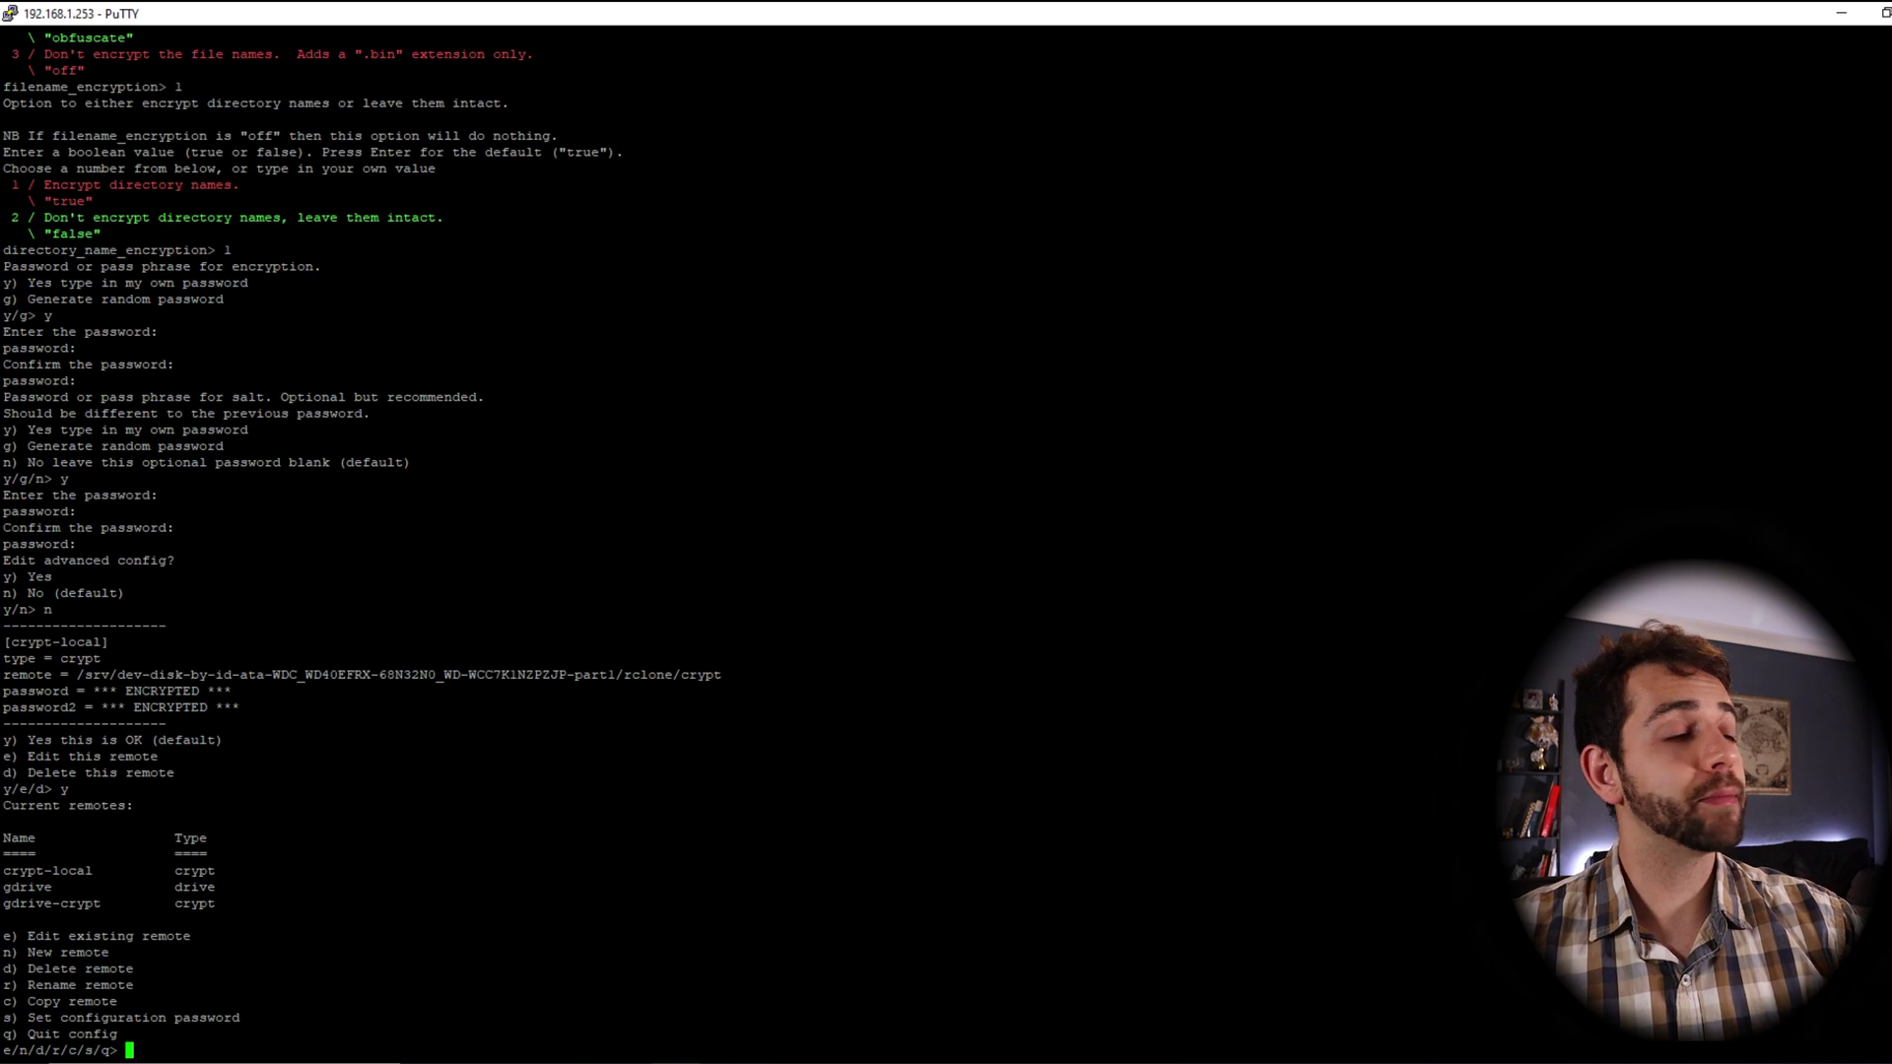
{"action": "type", "text": "clear"}
{"action": "key", "text": "Return"}
{"action": "type", "text": "q"}
{"action": "key", "text": "Return"}
{"action": "type", "text": "clear"}
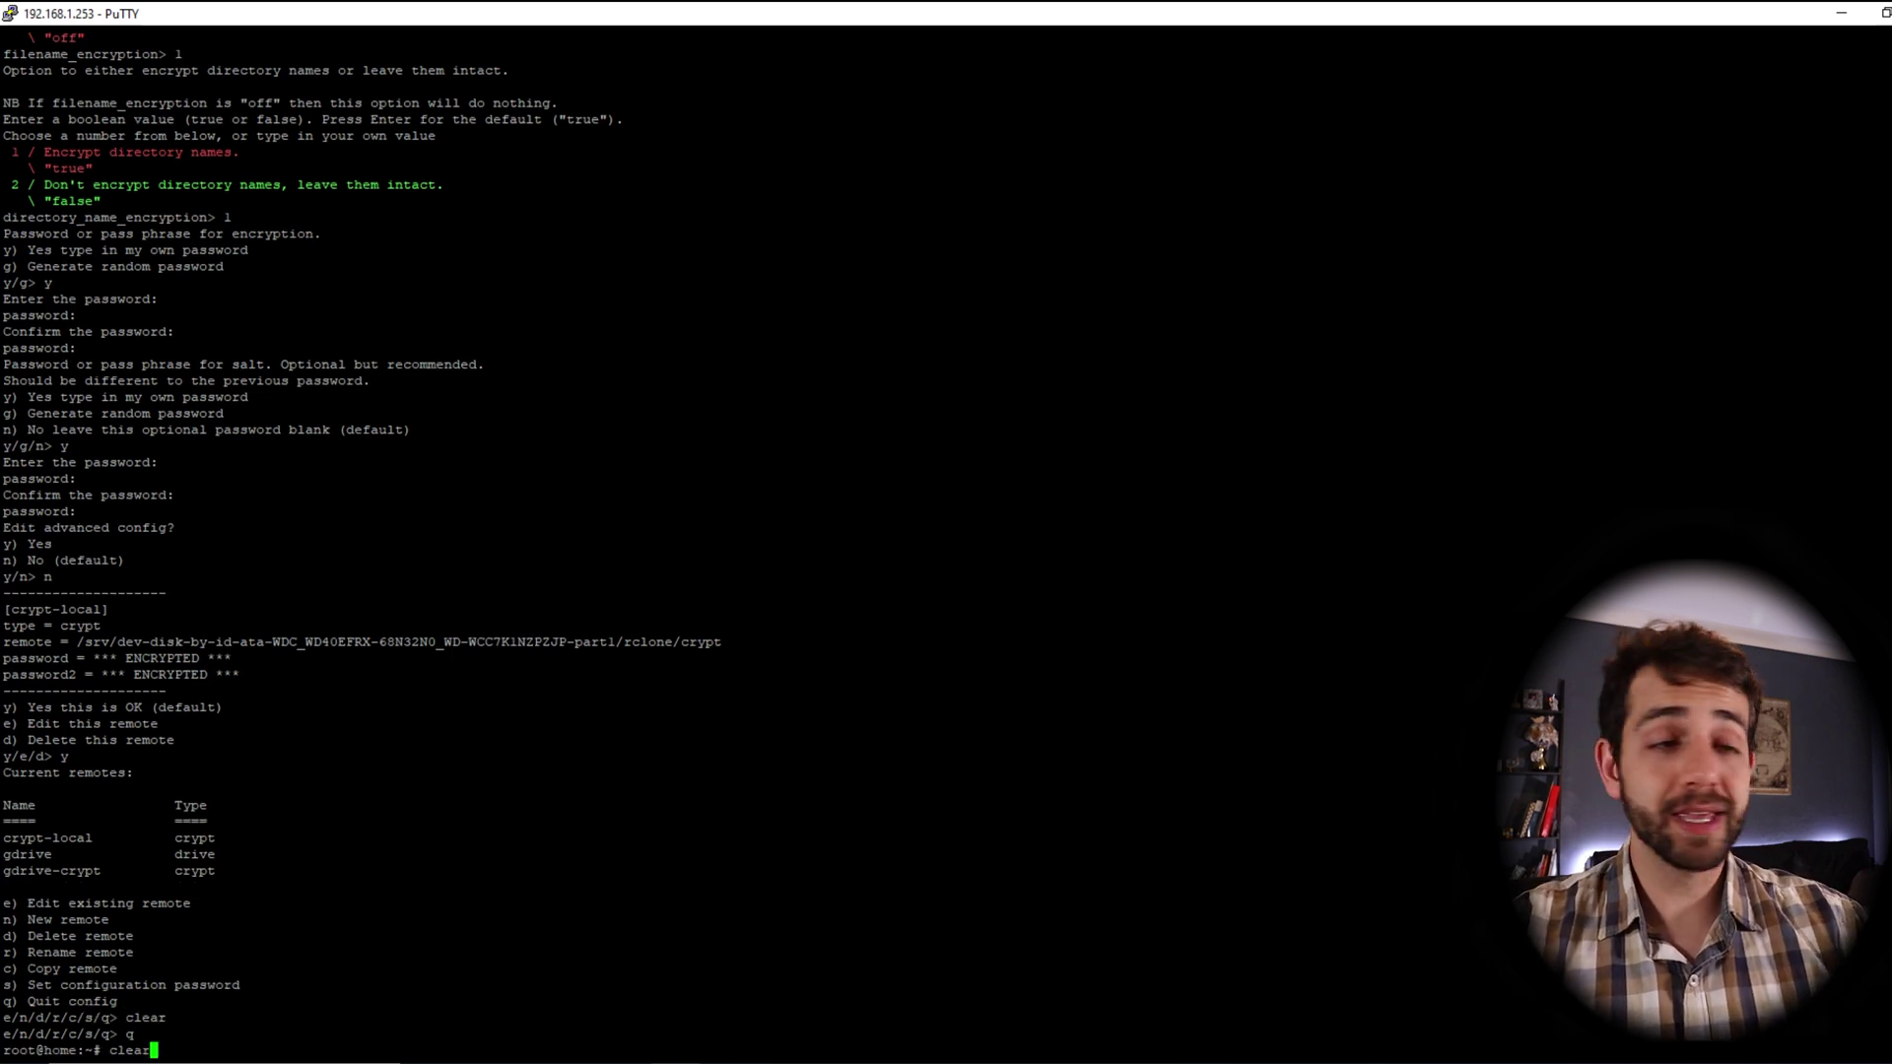
{"action": "key", "text": "Return"}
{"action": "key", "text": "shift+Insert"}
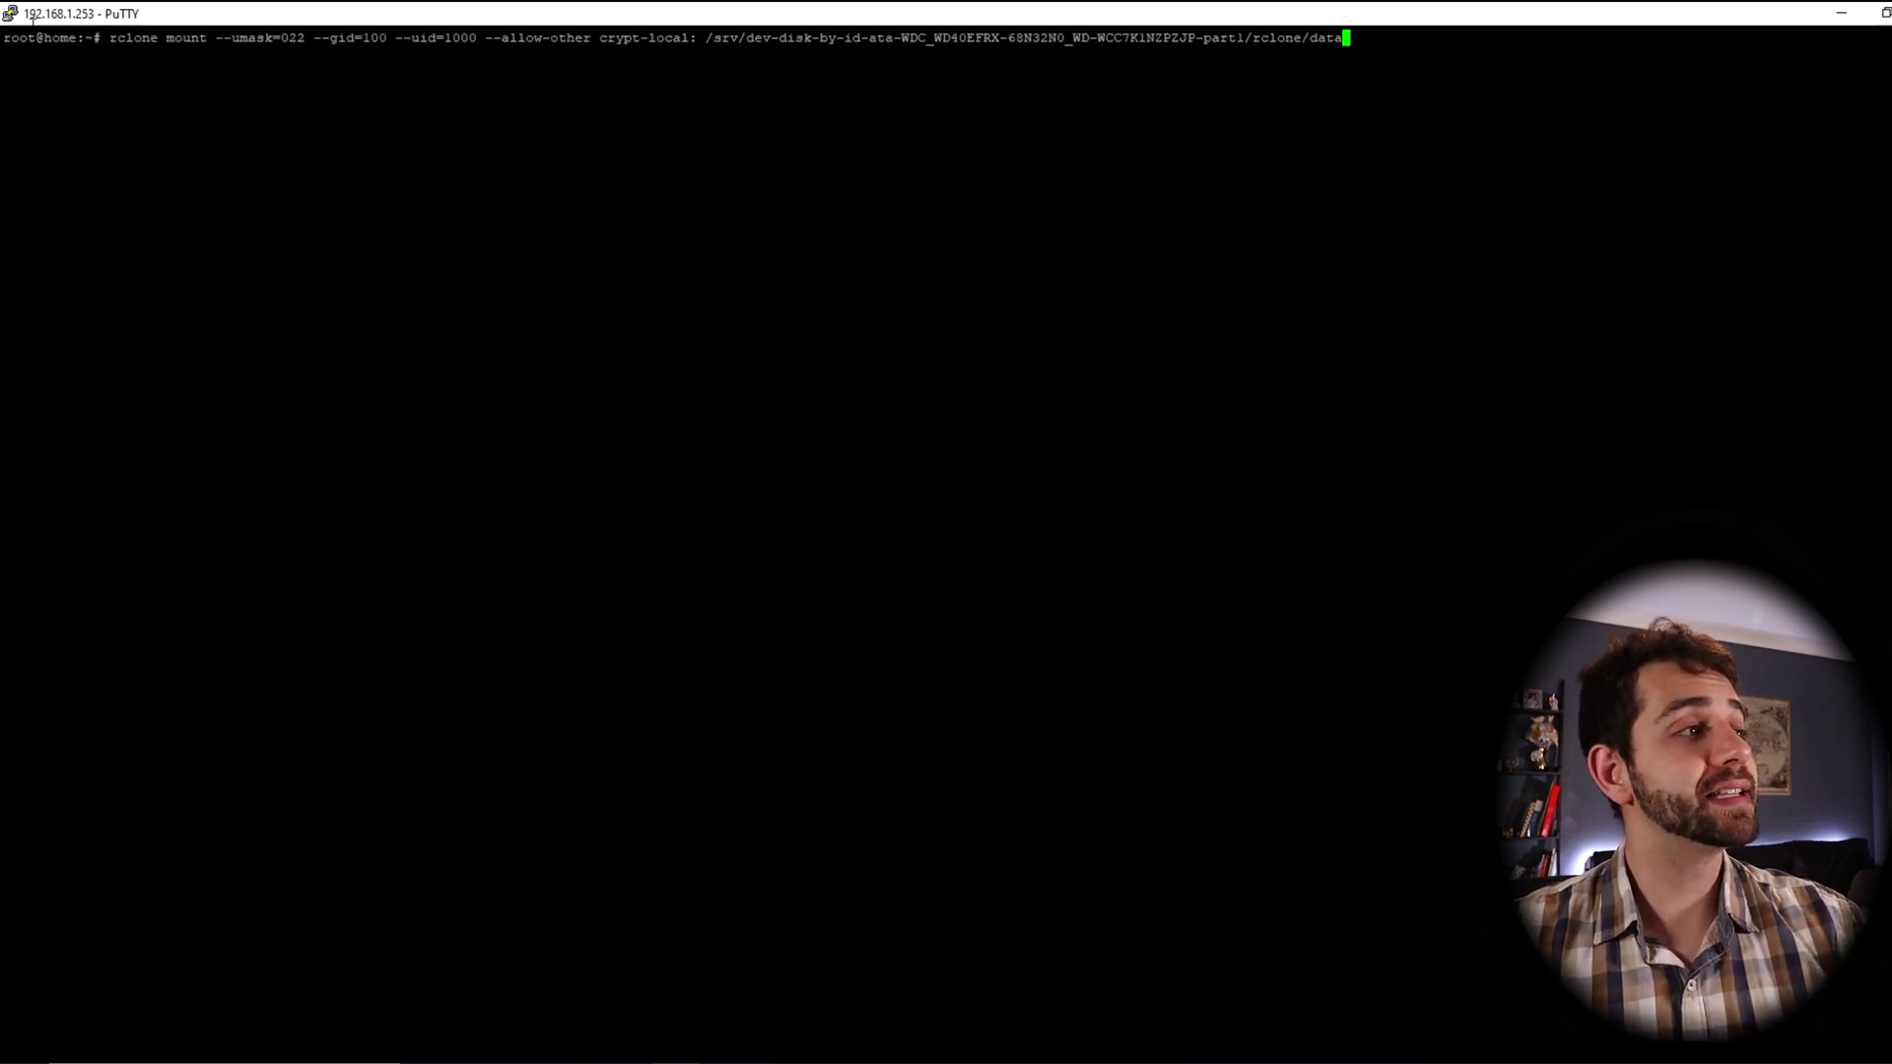
{"action": "key", "text": "Return"}
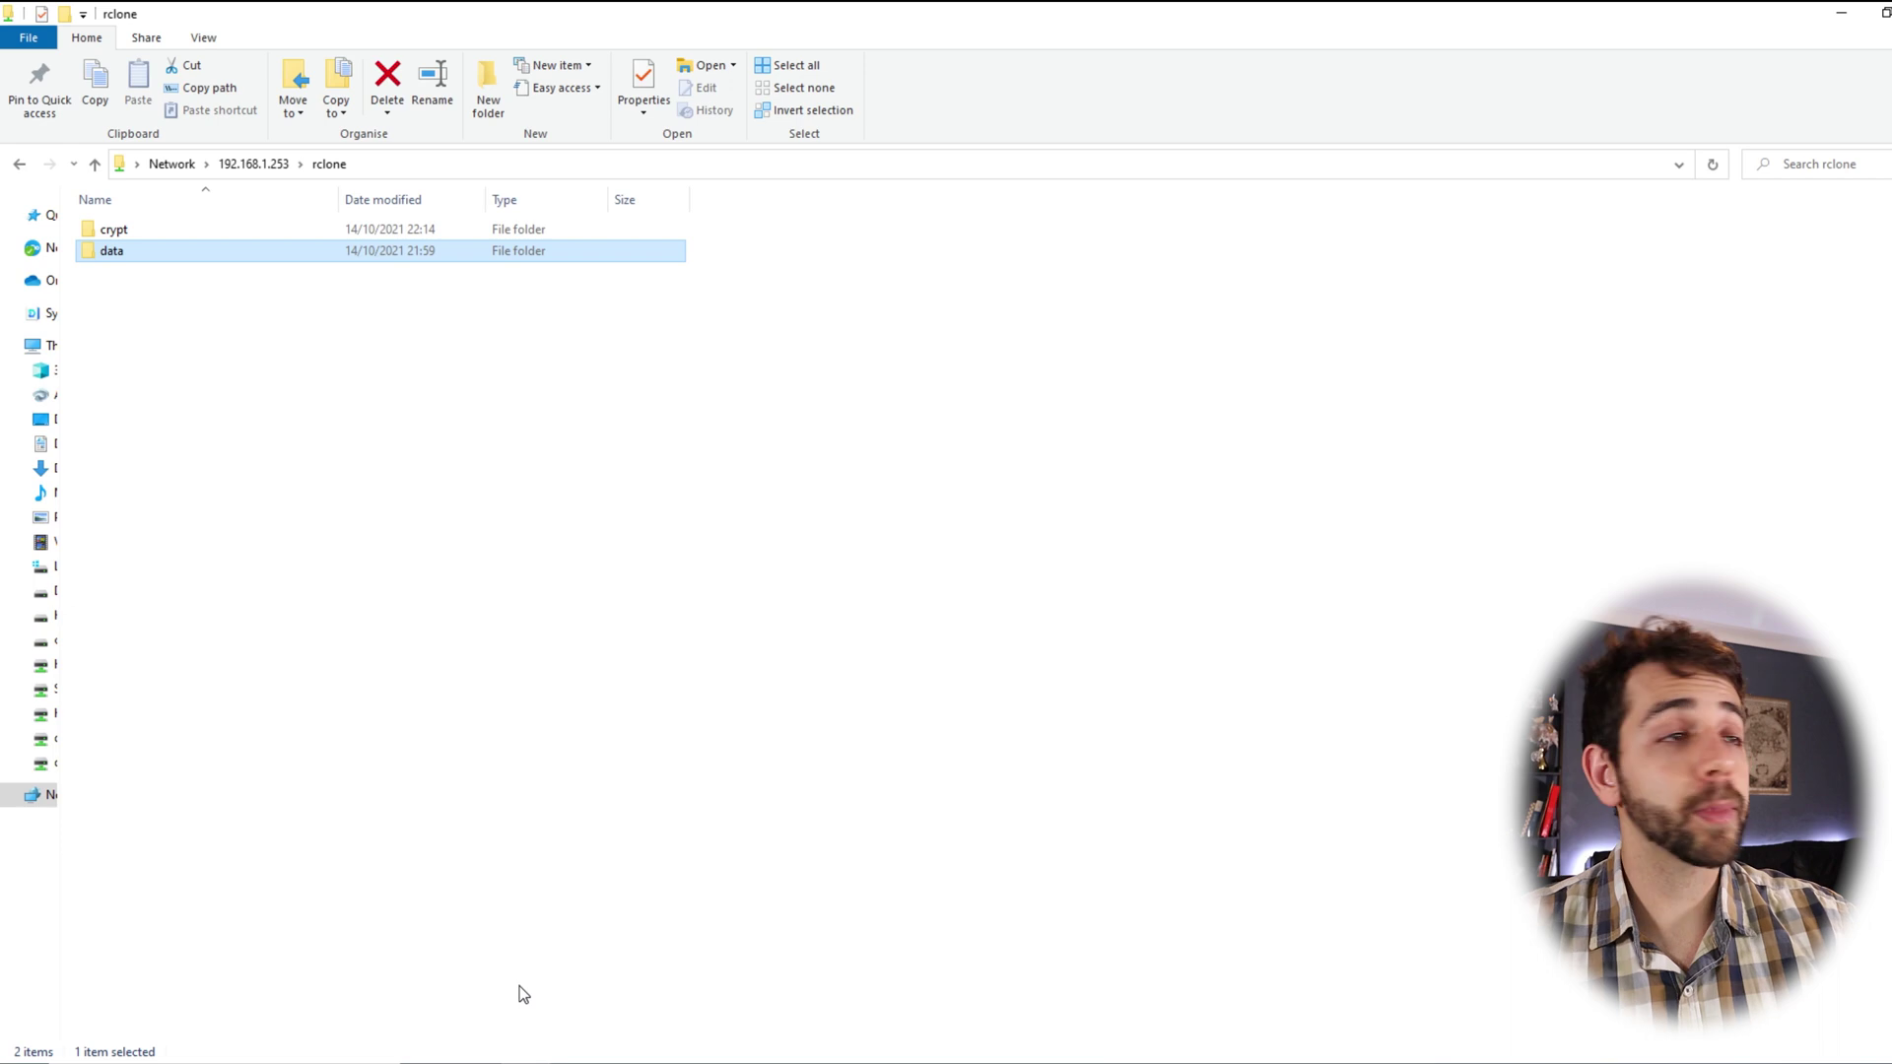
Create a text document named test in the mounted data folder
{"action": "double_click", "coordinate": [133, 251]}
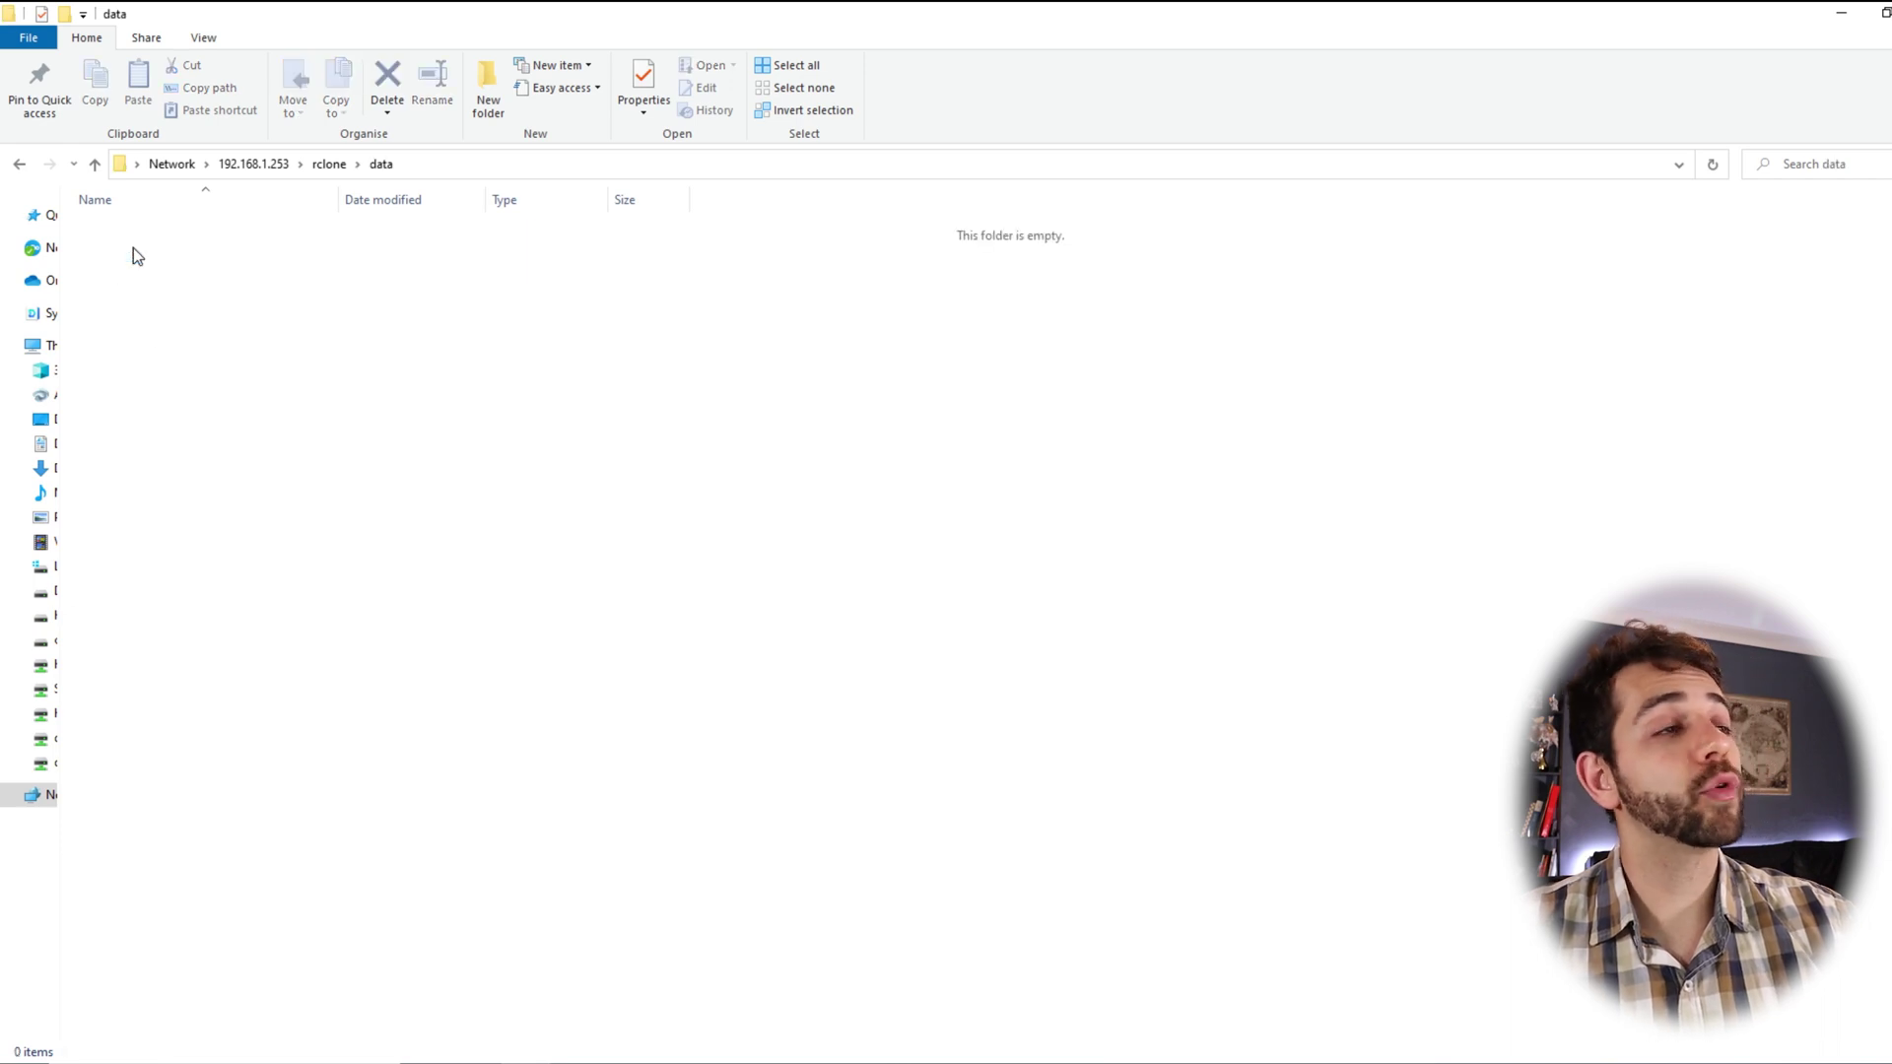
{"action": "right_click", "coordinate": [474, 414]}
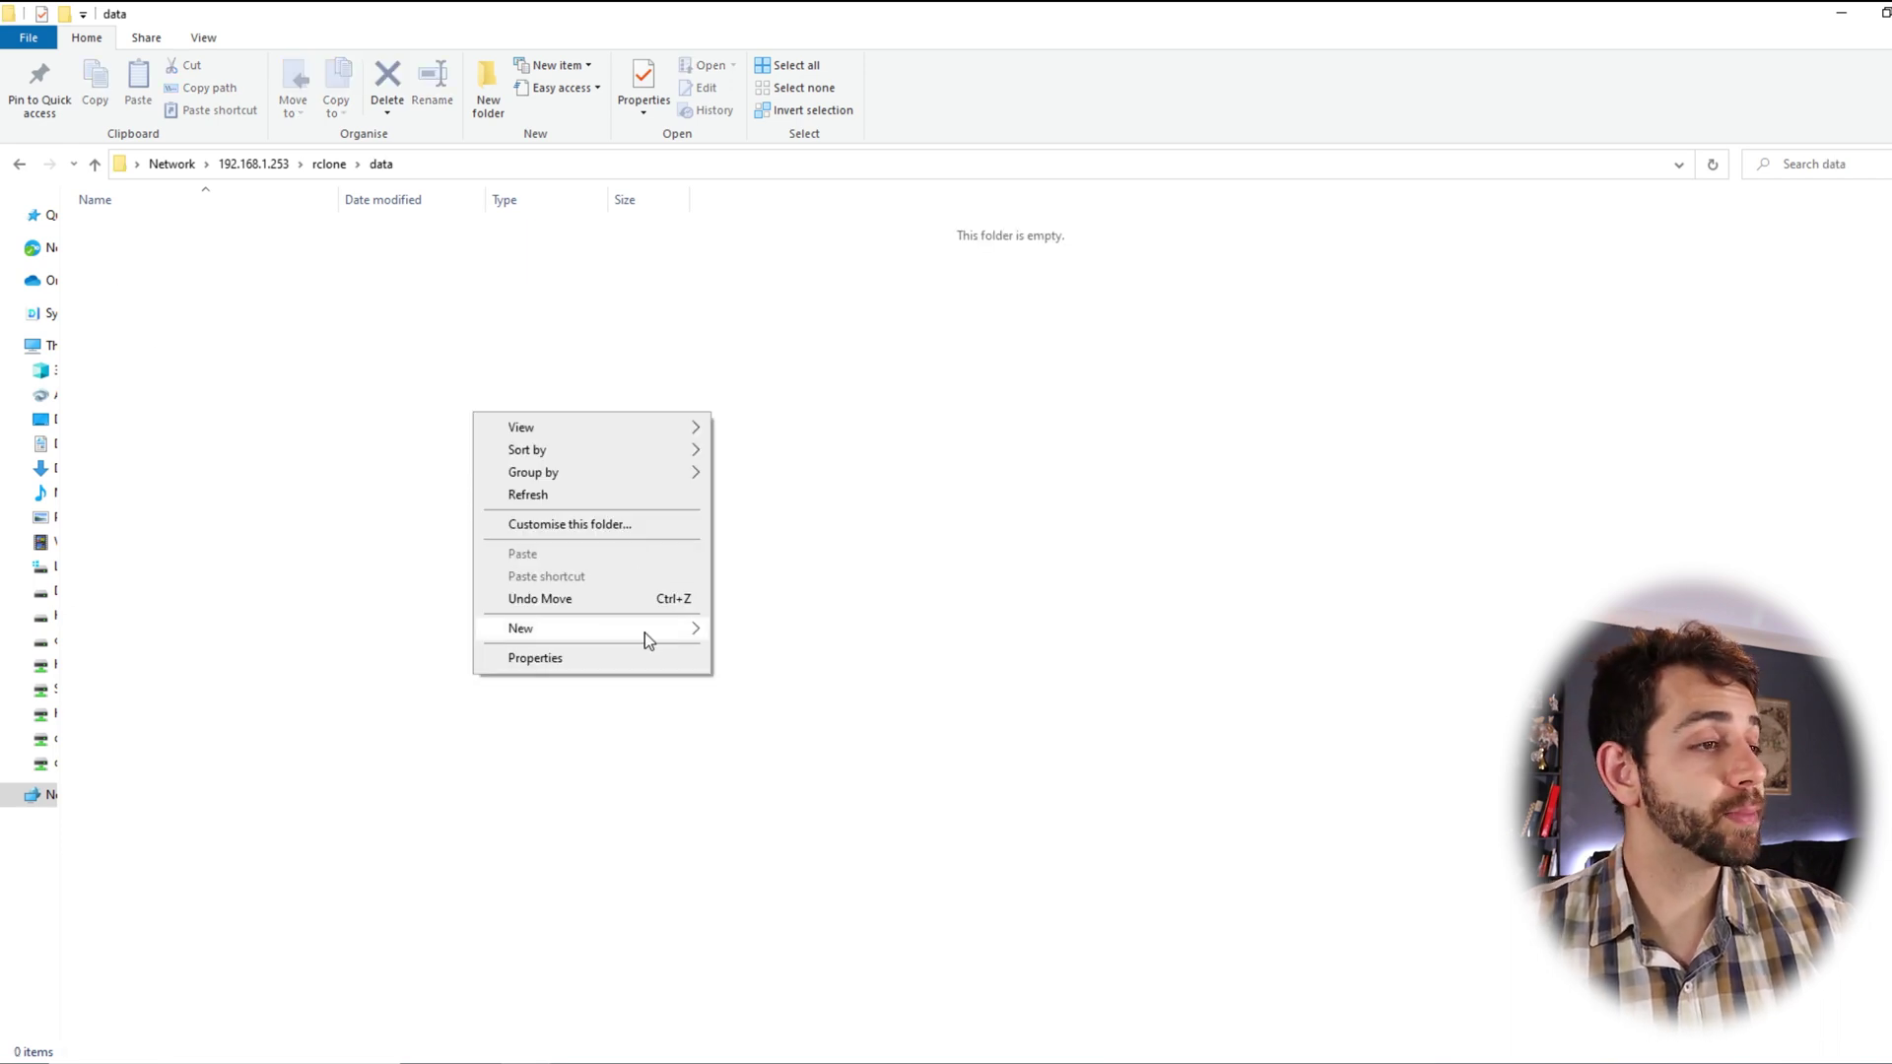
{"action": "mouse_move", "coordinate": [645, 636]}
{"action": "left_click", "coordinate": [788, 841]}
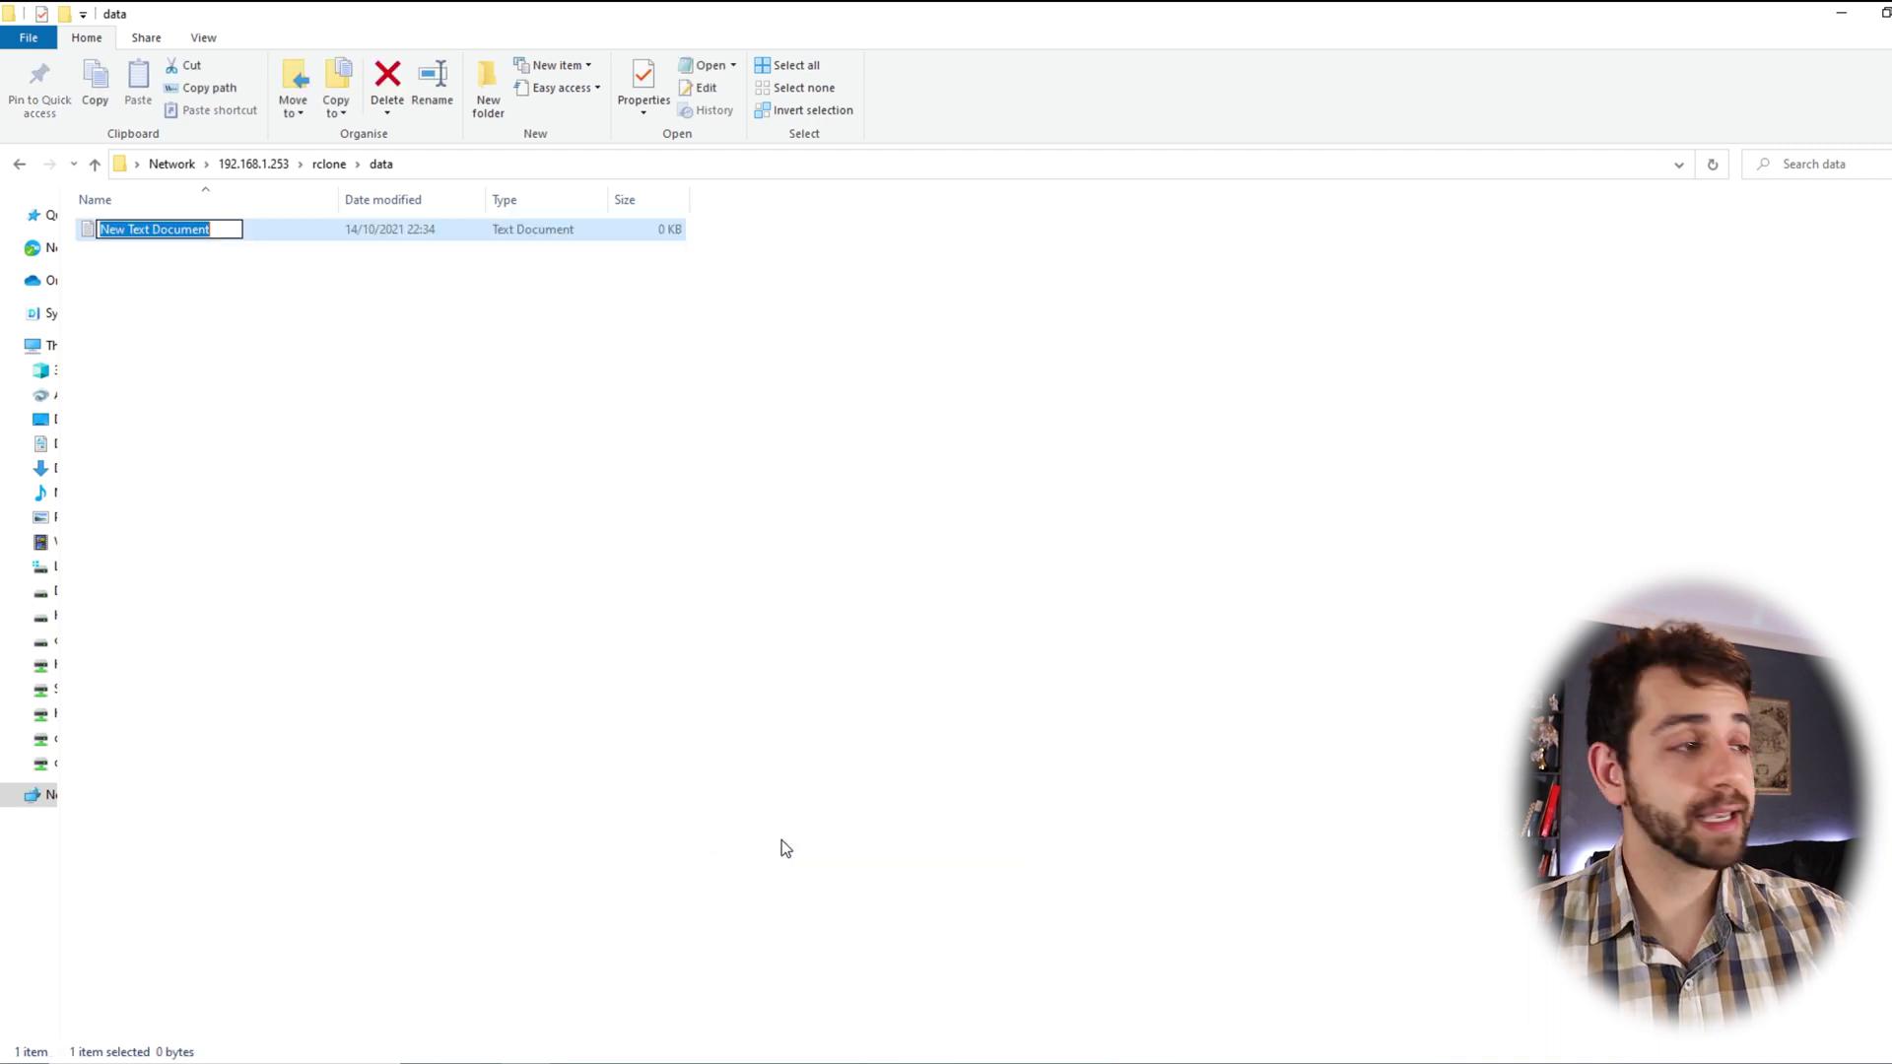
{"action": "type", "text": "test"}
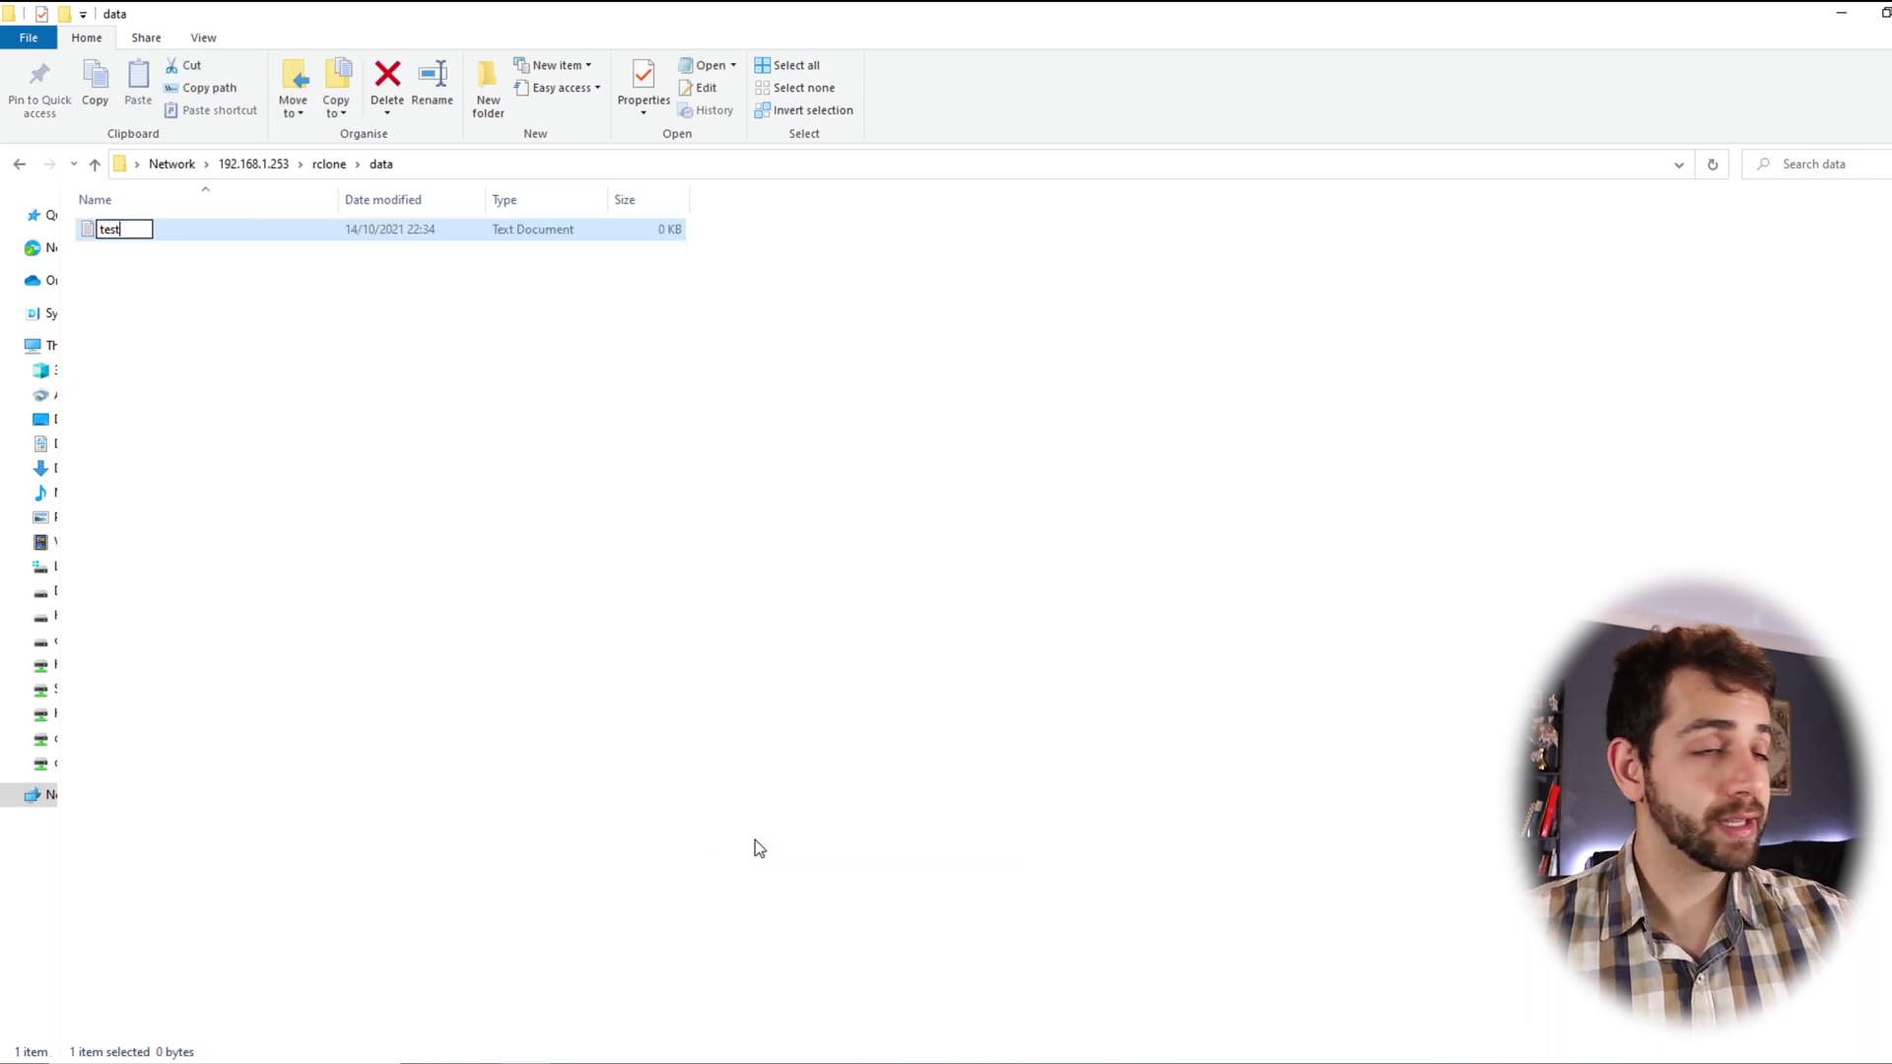
{"action": "left_click", "coordinate": [725, 798]}
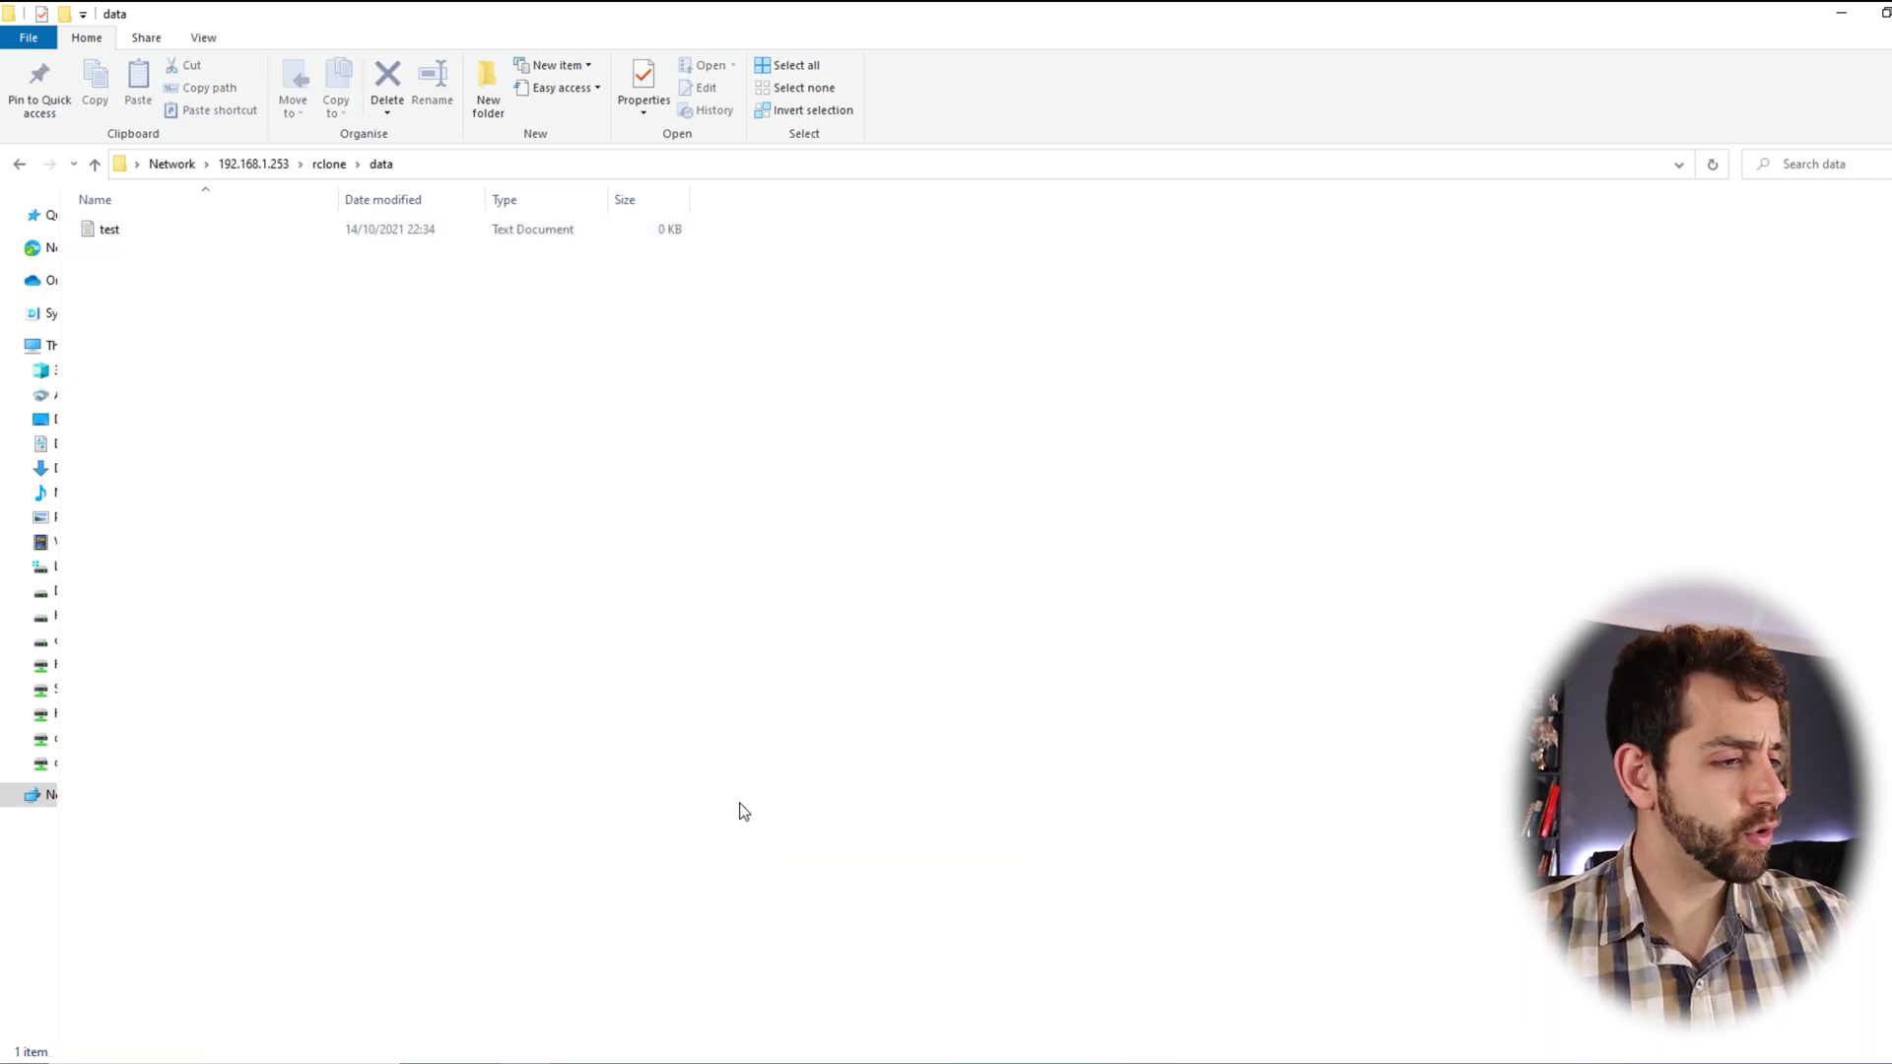
Create a new folder named alan in data and open it
{"action": "right_click", "coordinate": [631, 564]}
{"action": "mouse_move", "coordinate": [748, 786]}
{"action": "left_click", "coordinate": [954, 778]}
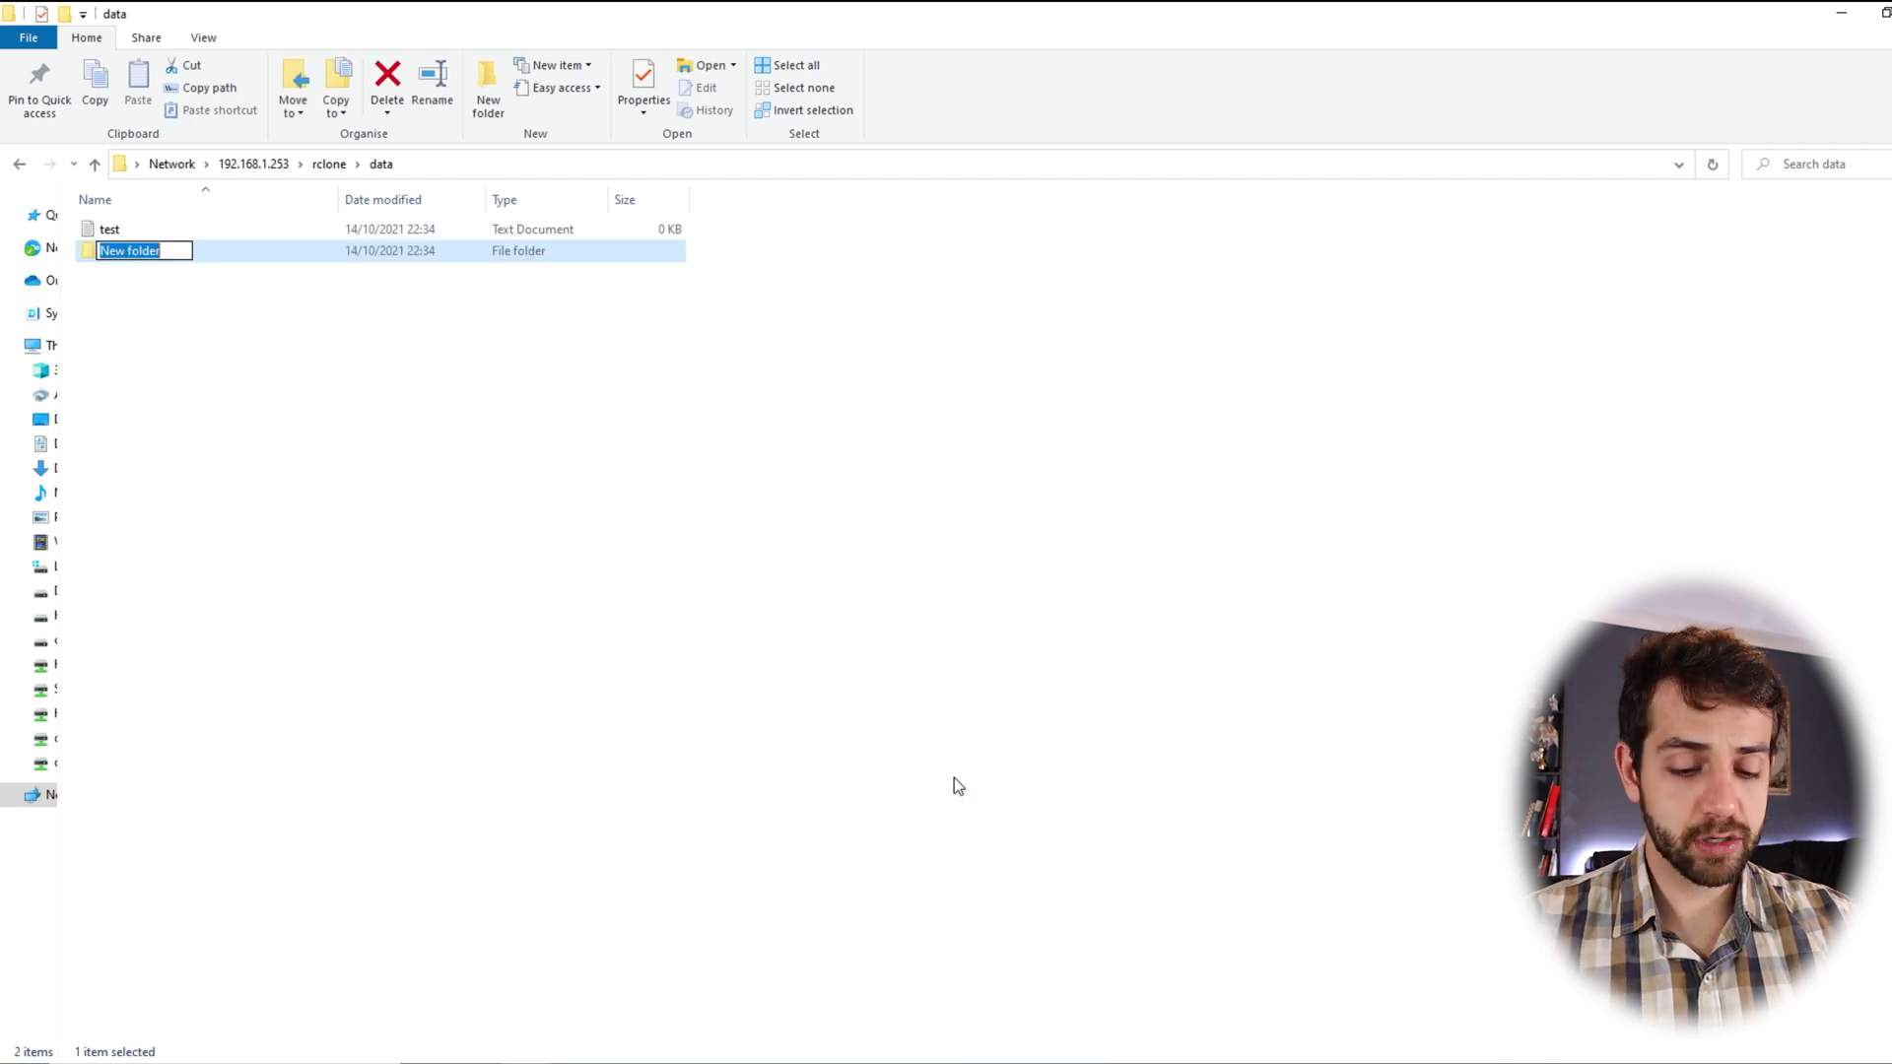
{"action": "type", "text": "alan"}
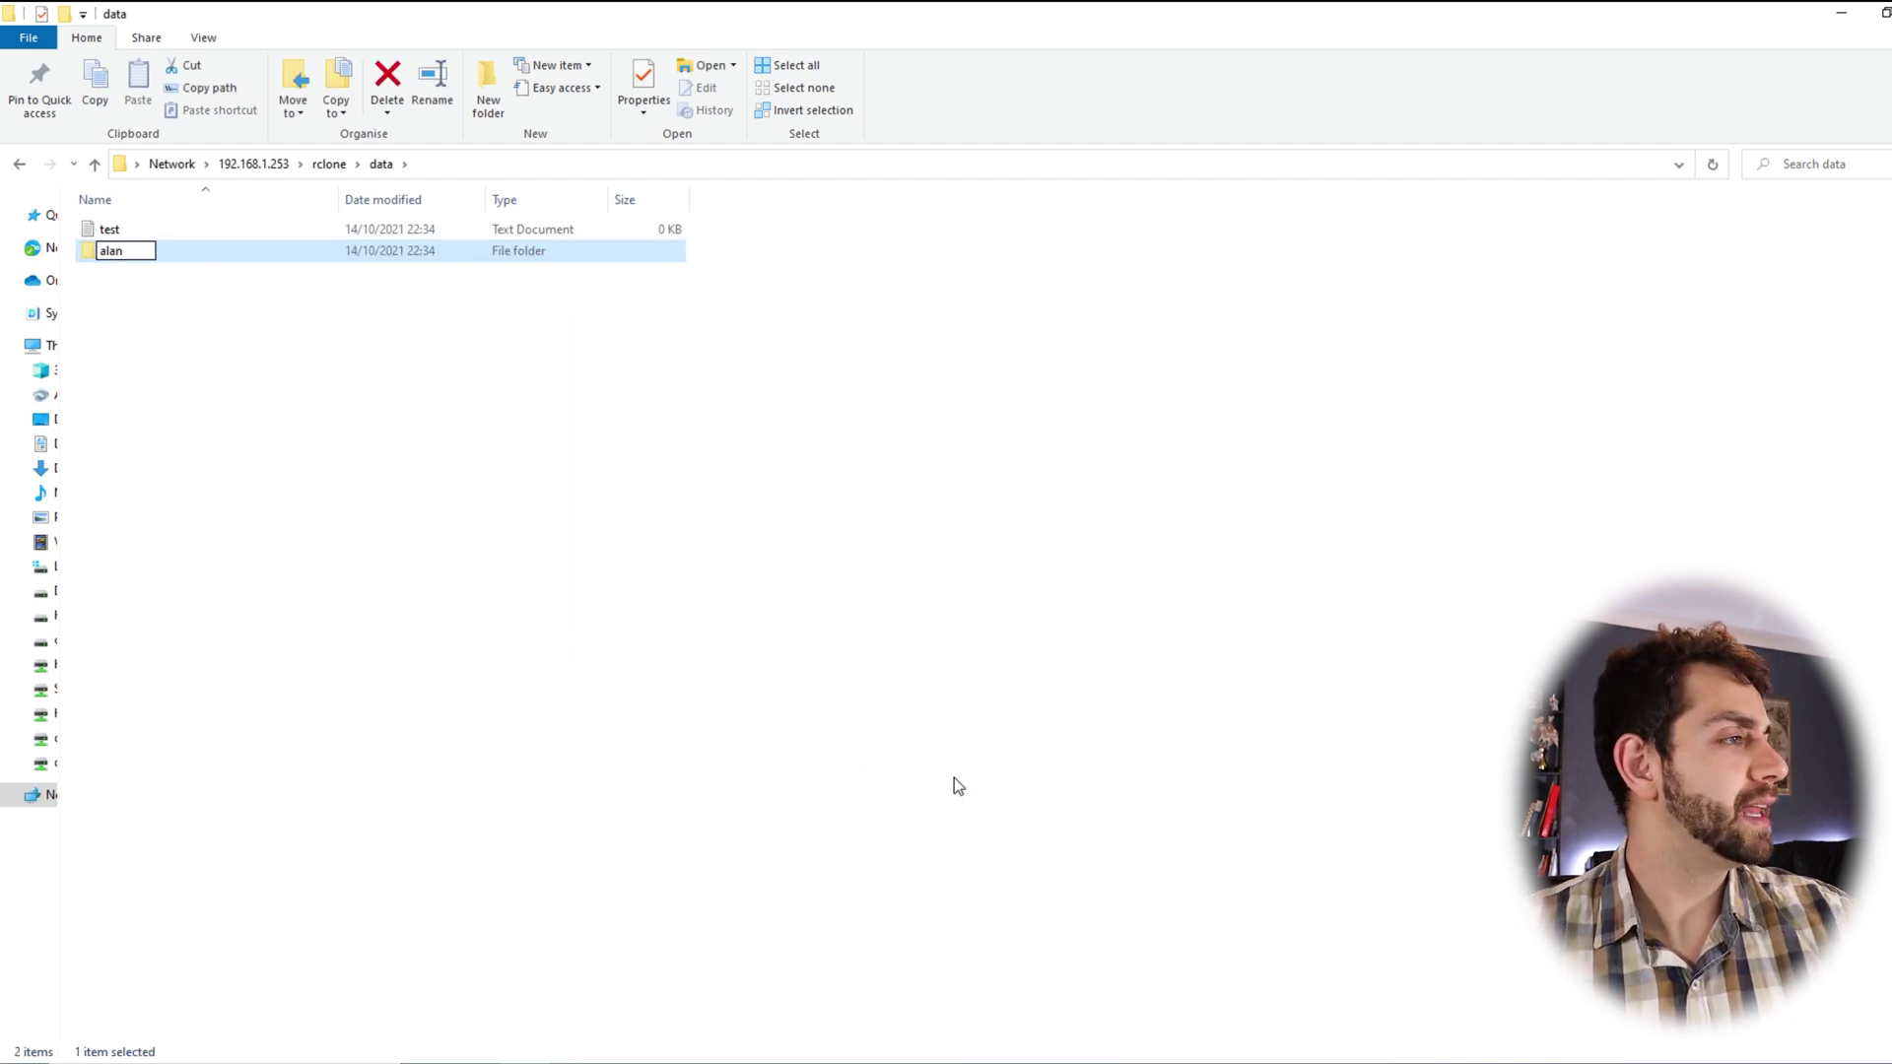
{"action": "key", "text": "Return"}
{"action": "key", "text": "Return"}
Add a text document named 123 inside alan, then go back and reopen alan to check it
{"action": "right_click", "coordinate": [512, 583]}
{"action": "mouse_move", "coordinate": [588, 797]}
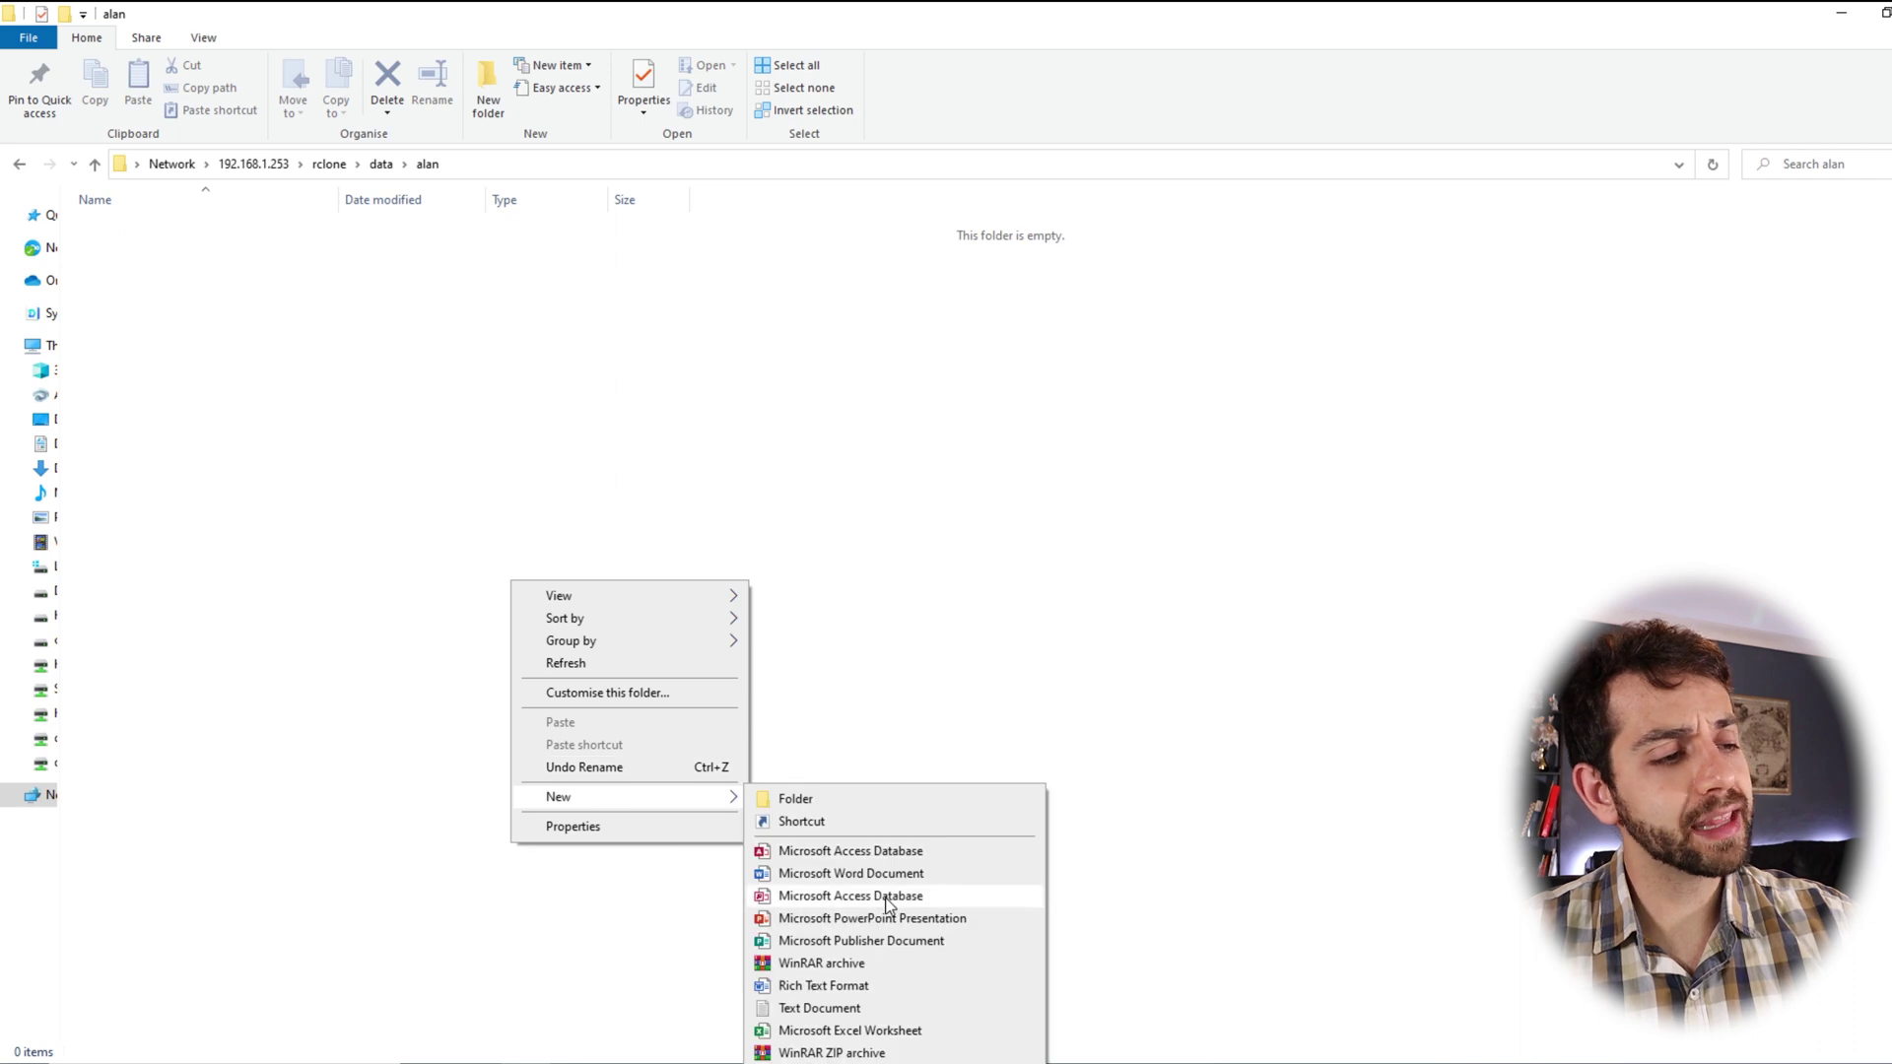
{"action": "left_click", "coordinate": [806, 1008]}
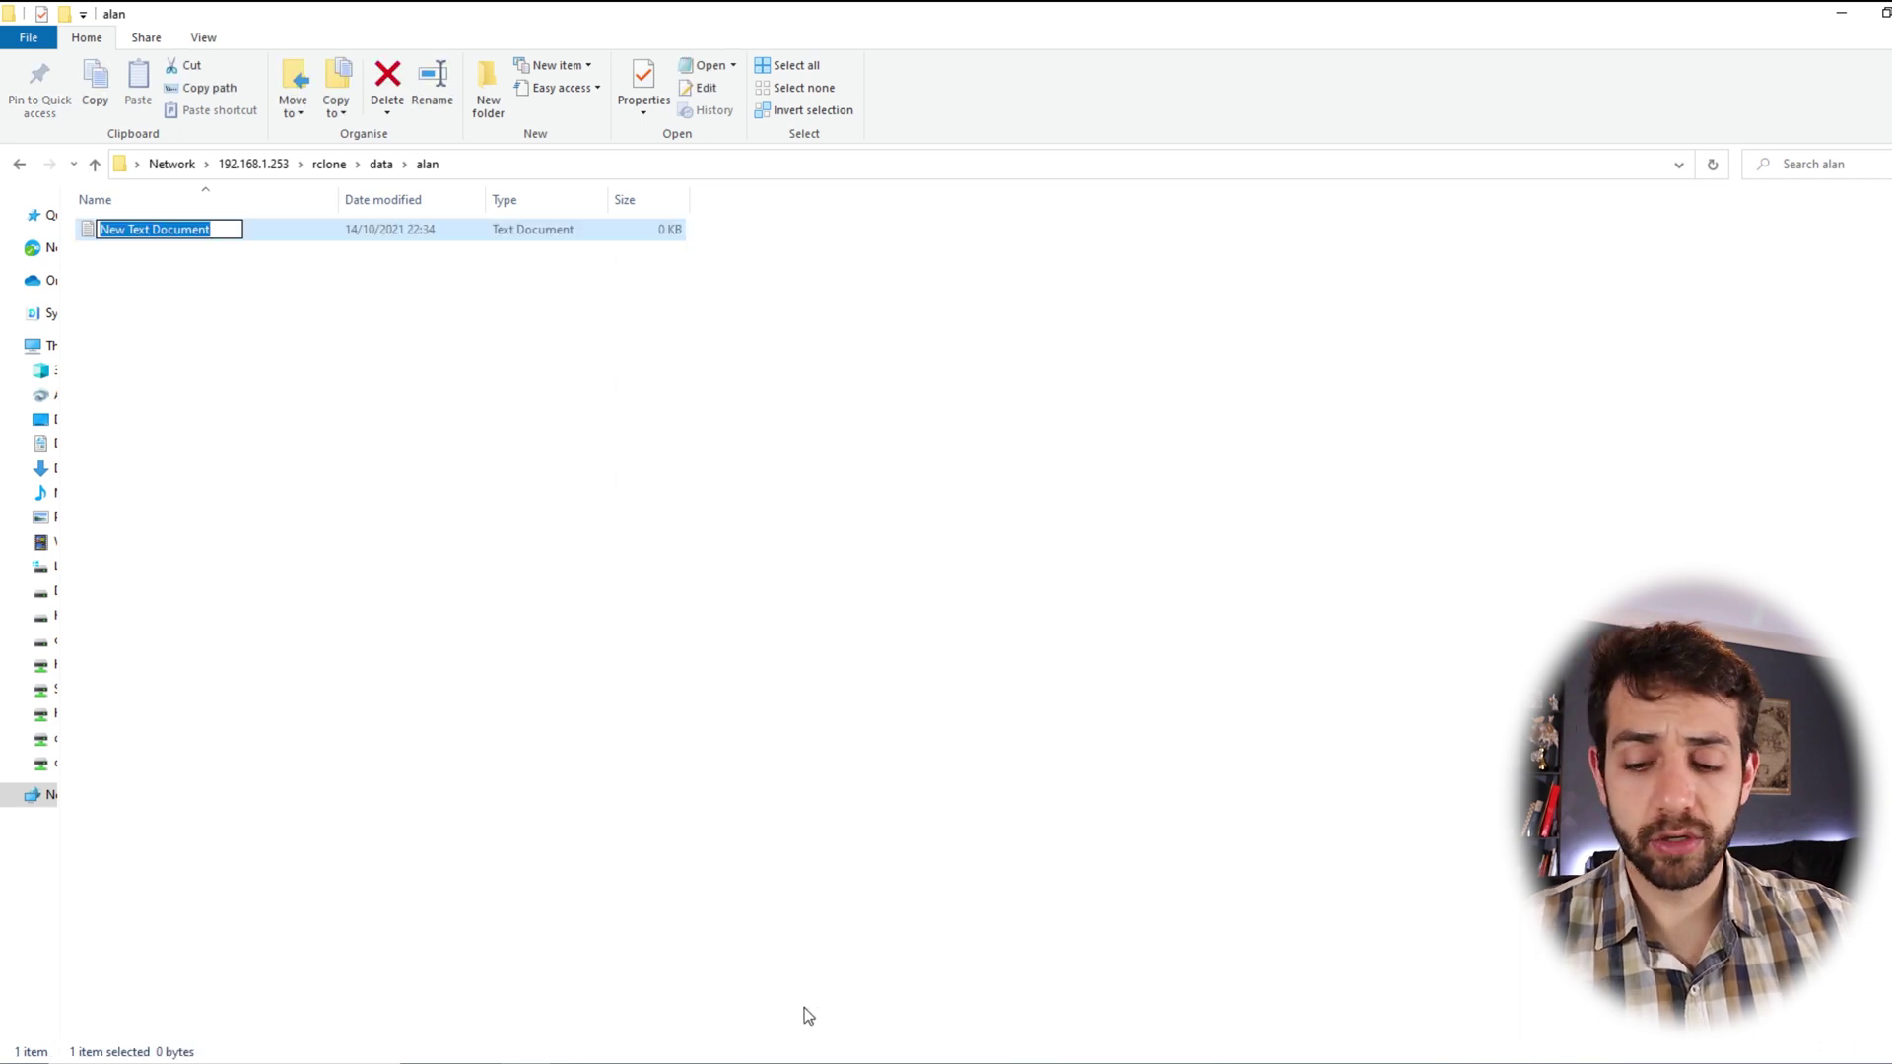
{"action": "type", "text": "123"}
{"action": "key", "text": "Return"}
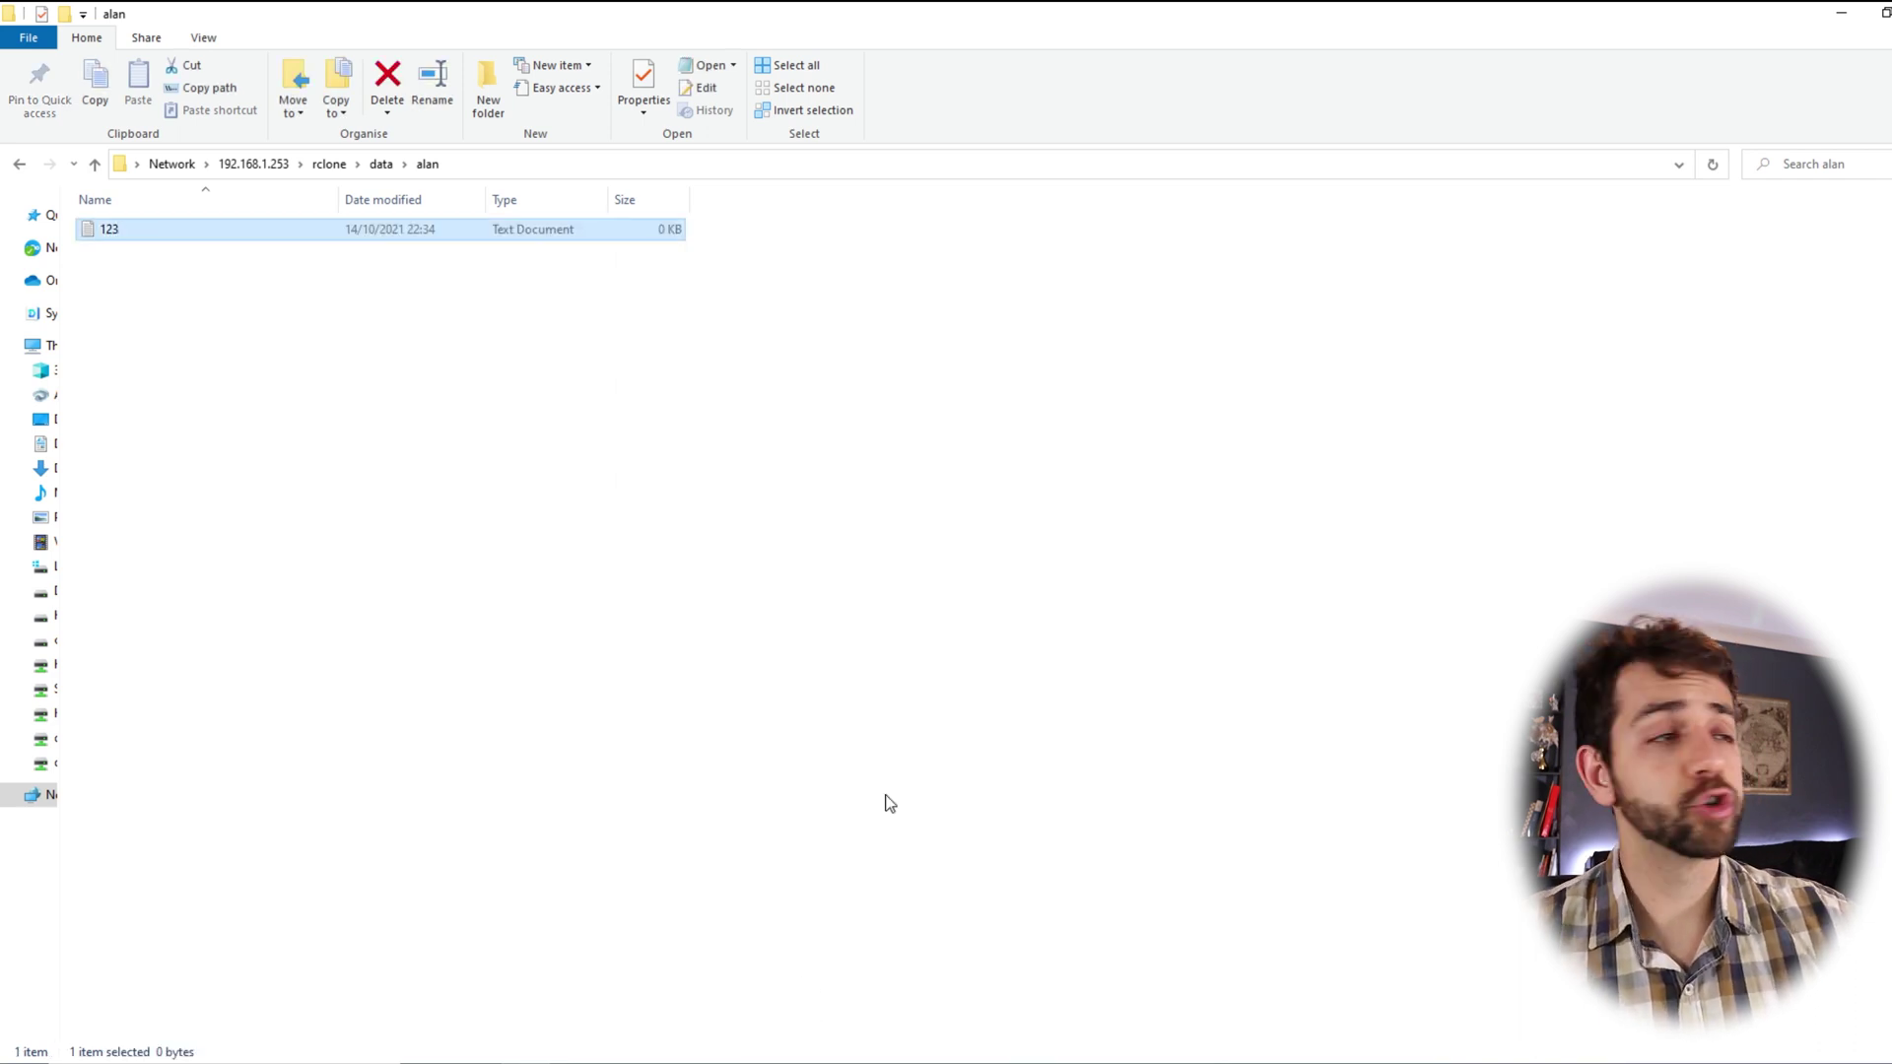
{"action": "left_click", "coordinate": [381, 164]}
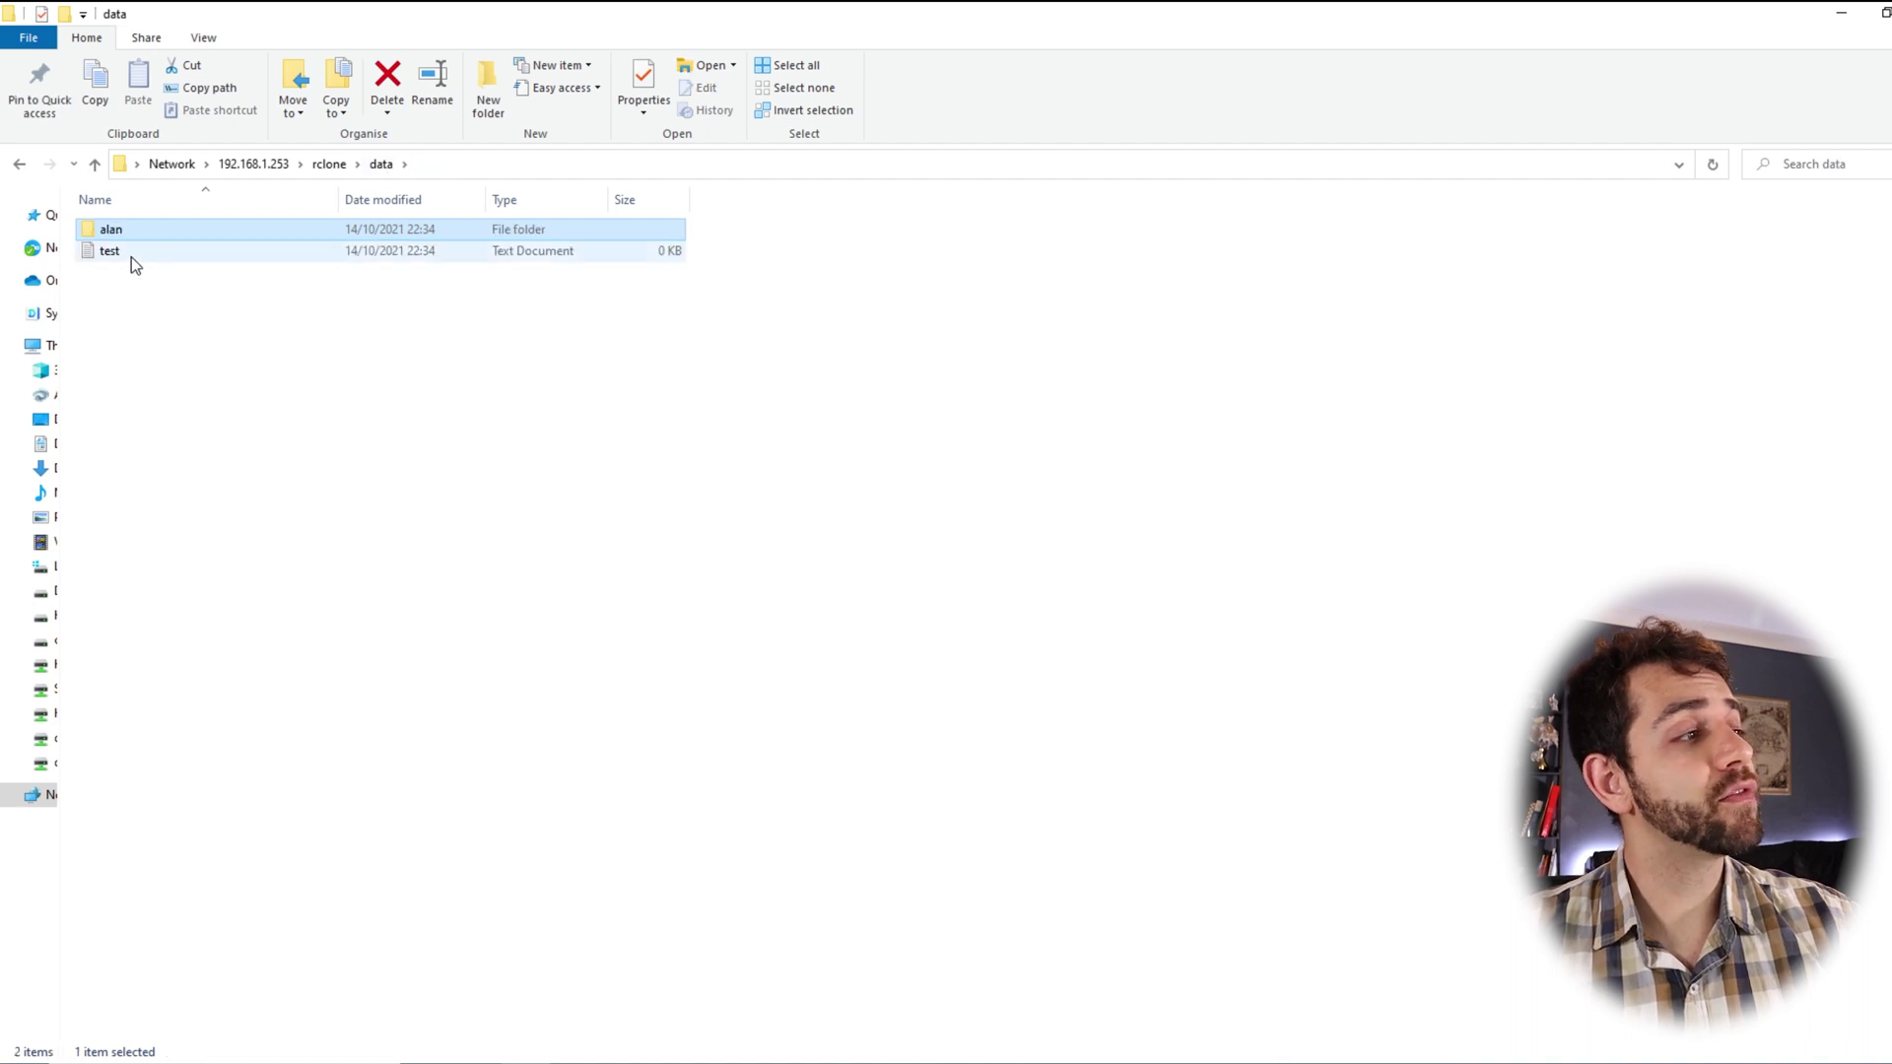
{"action": "left_click", "coordinate": [118, 255]}
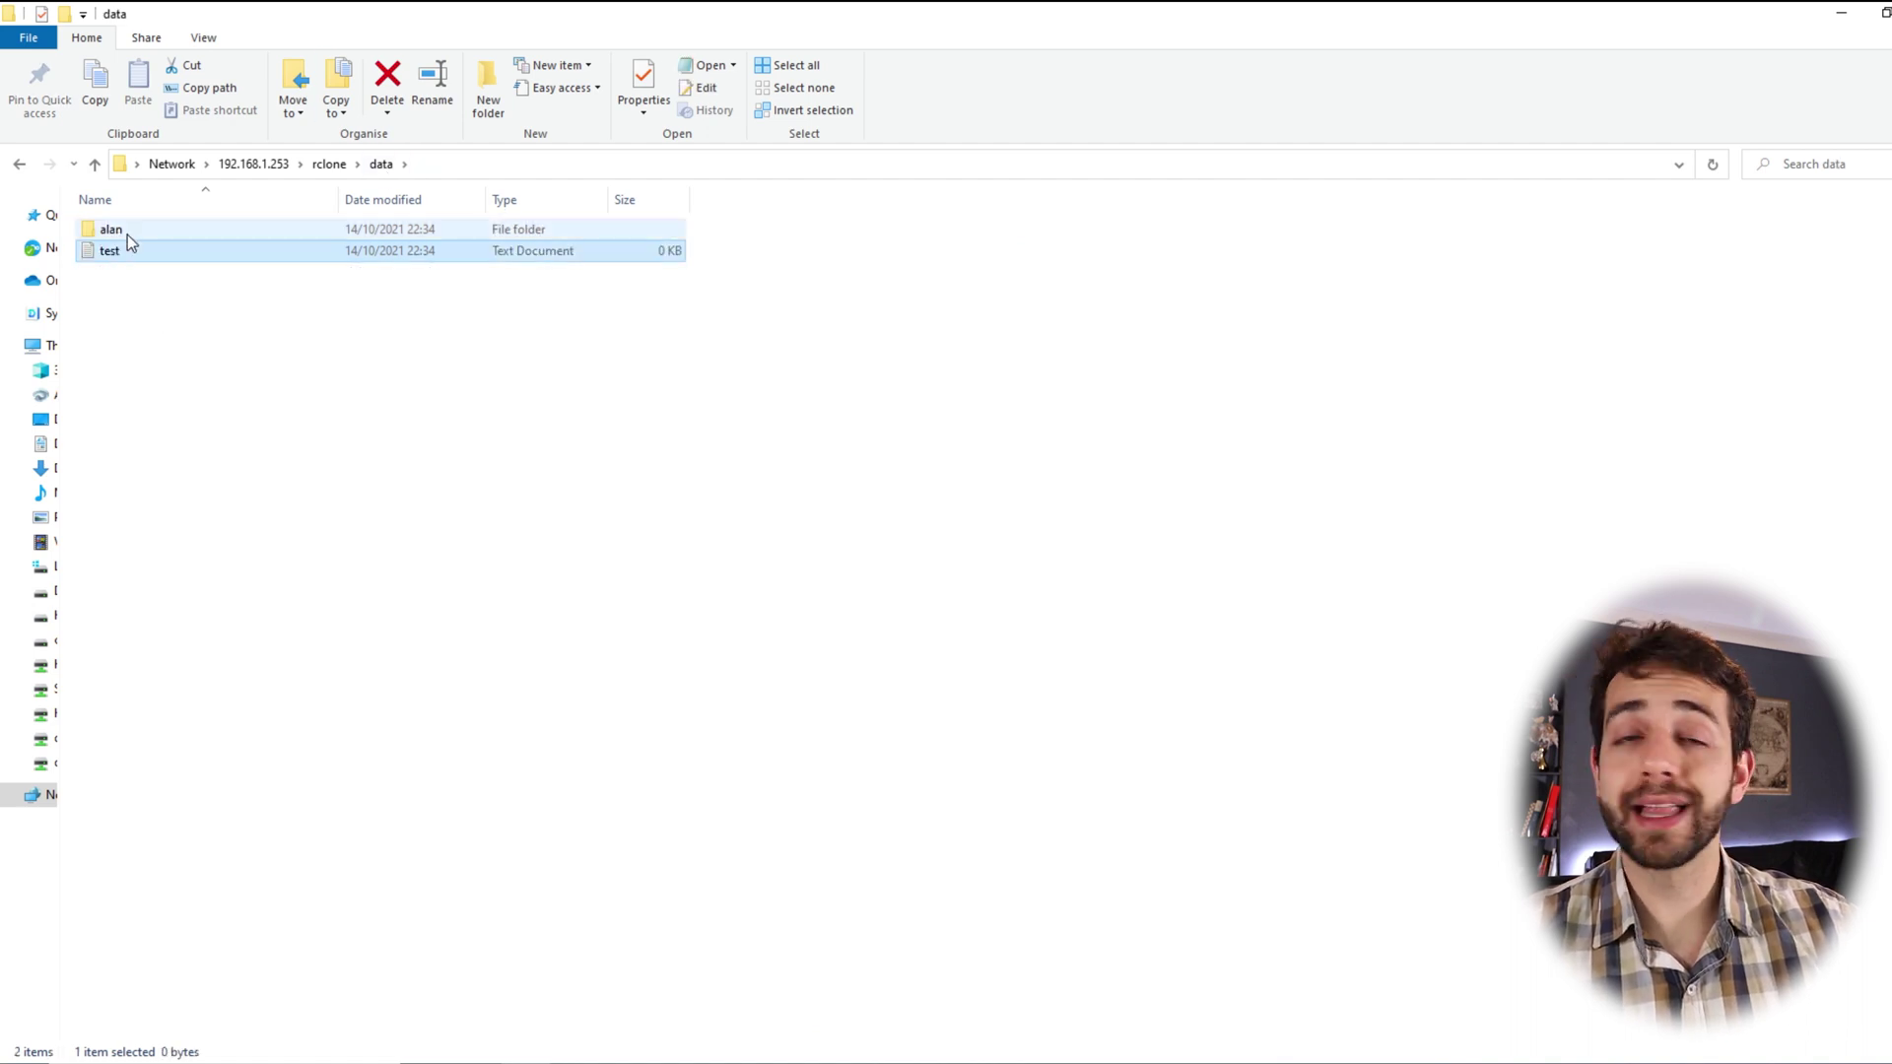
{"action": "double_click", "coordinate": [127, 234]}
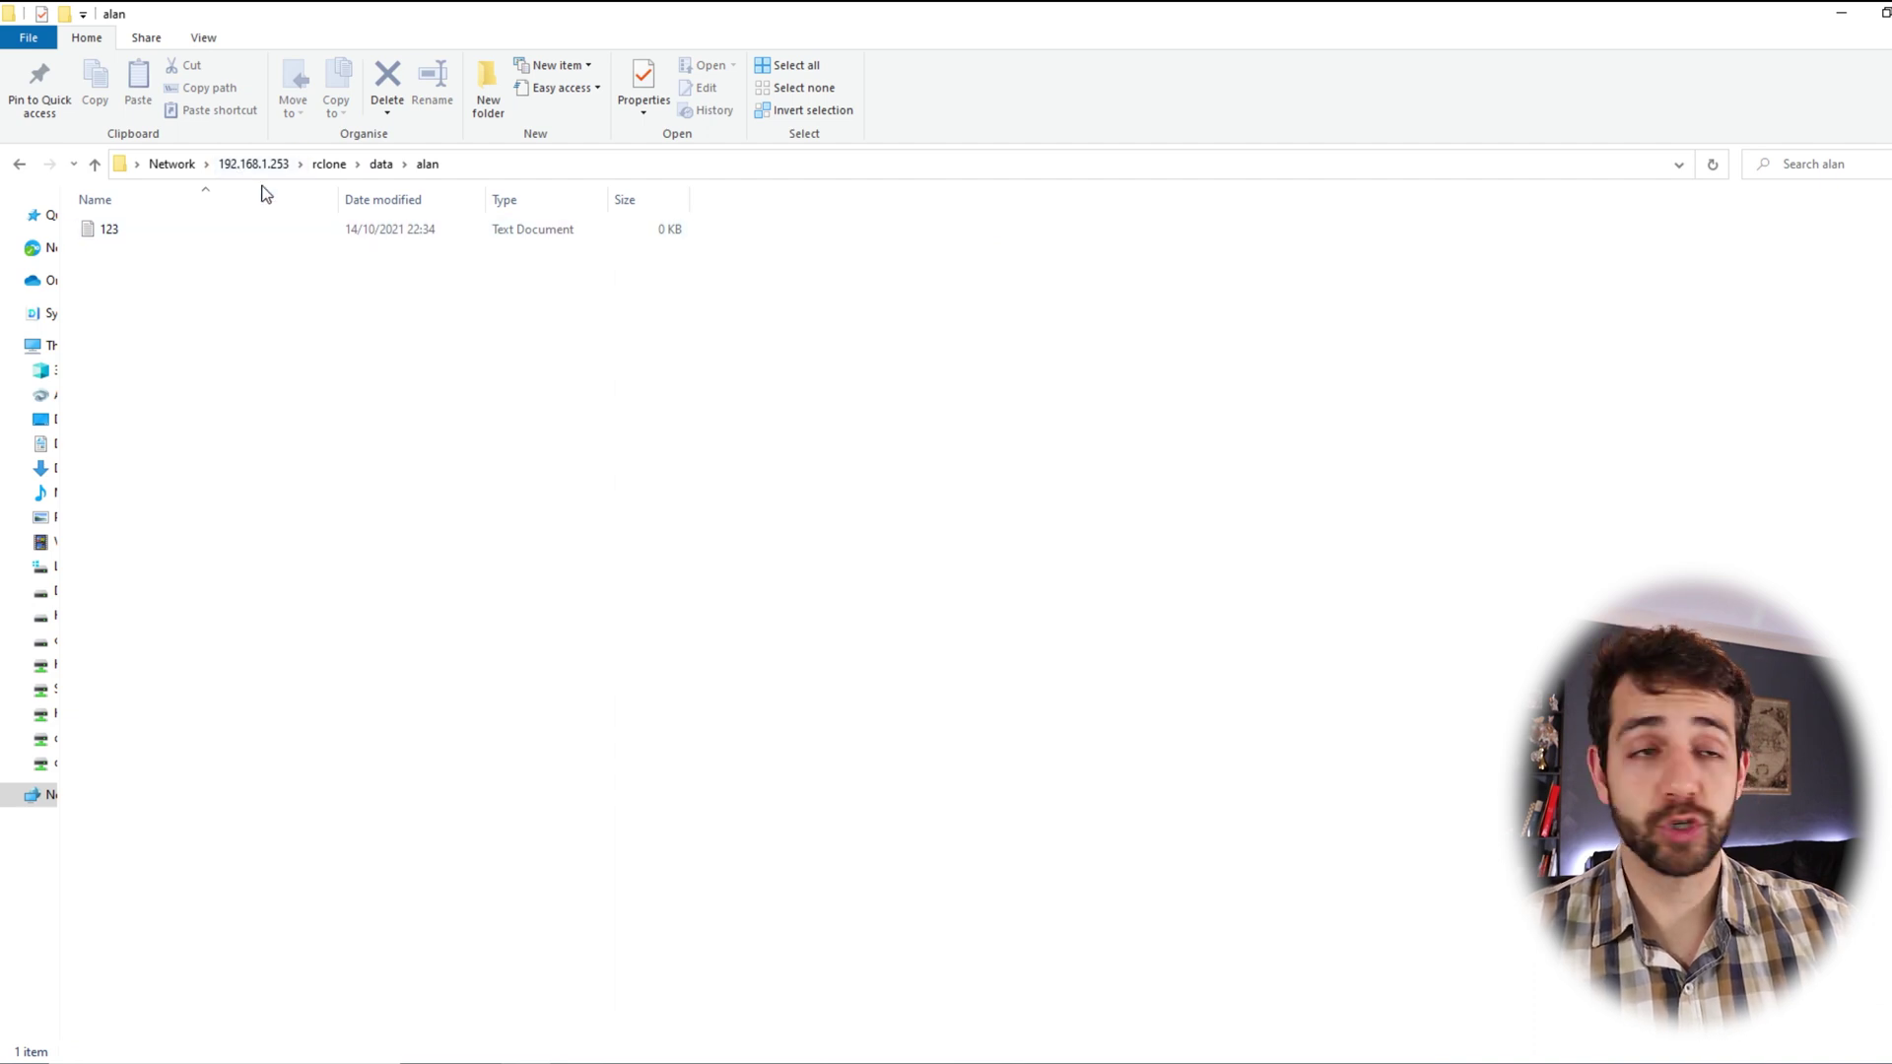
Open the rclone crypt folder and attempt to open the encrypted-name file, cancelling the app choice
{"action": "left_click", "coordinate": [380, 166]}
{"action": "left_click", "coordinate": [329, 165]}
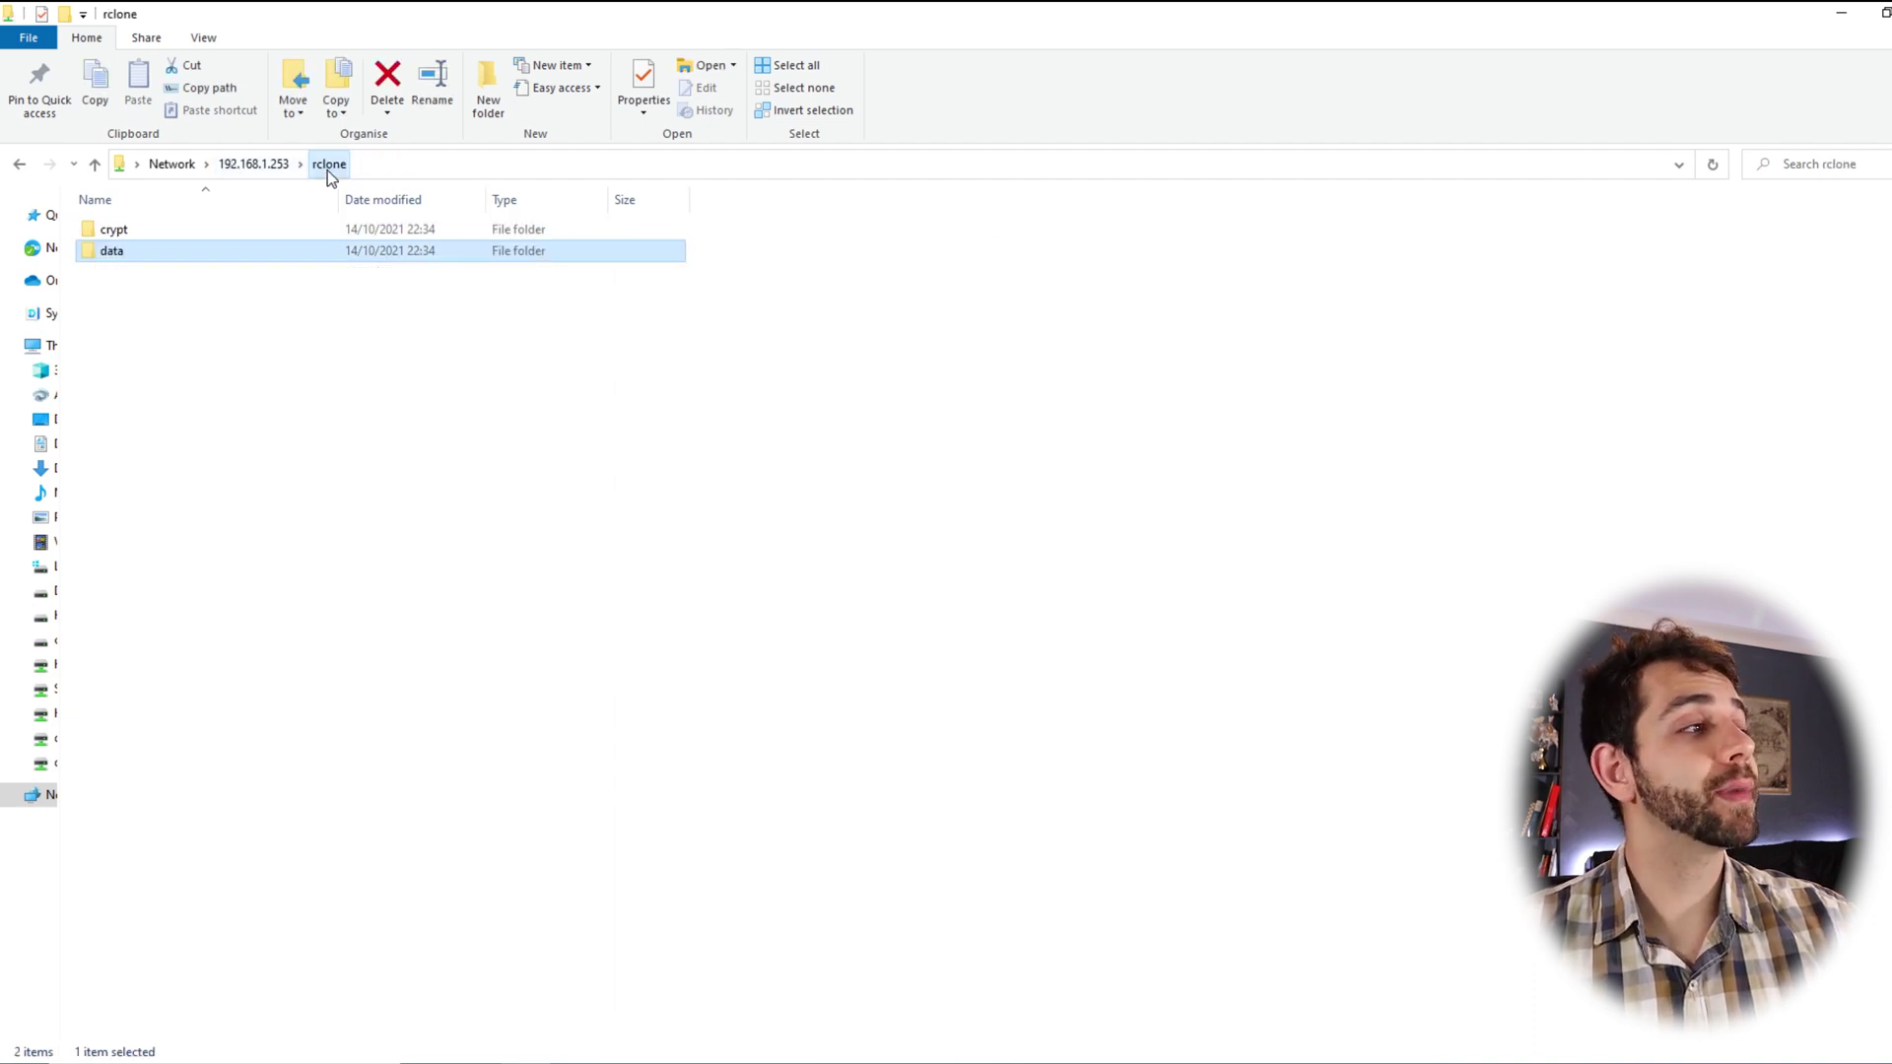
{"action": "double_click", "coordinate": [121, 233]}
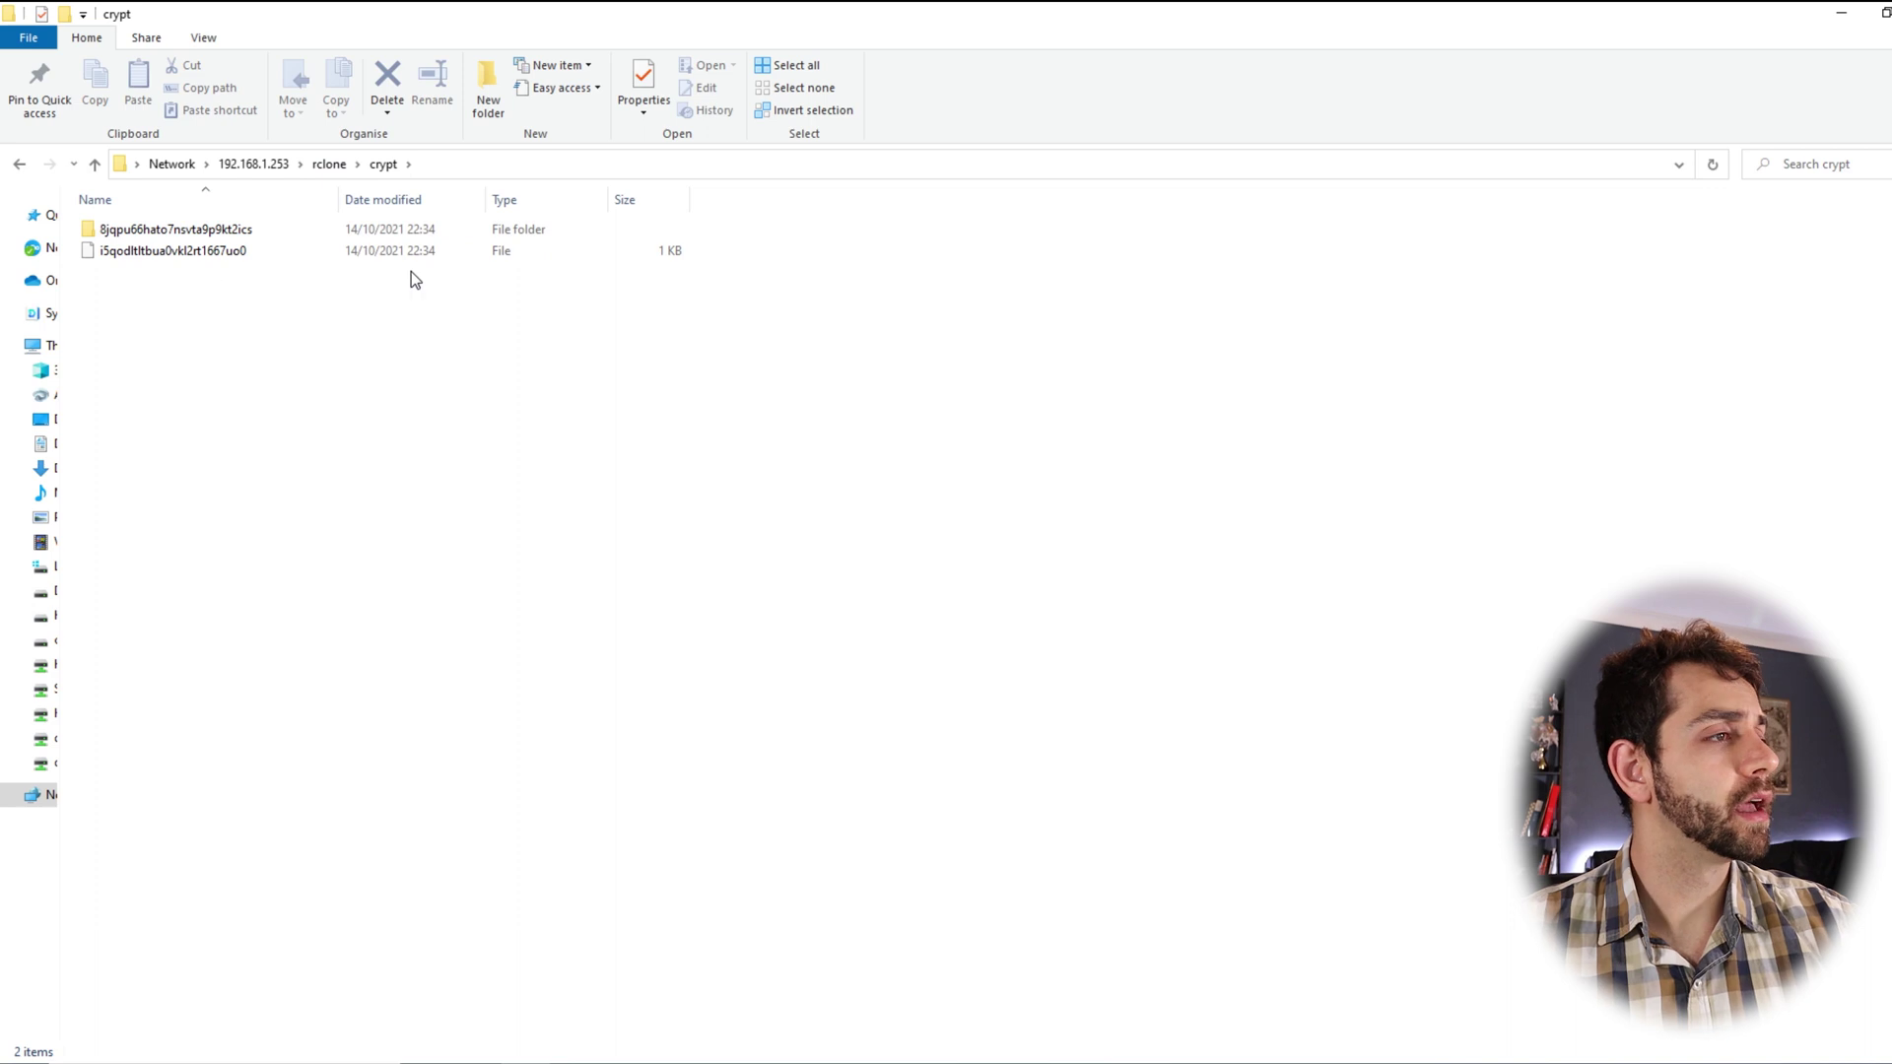
{"action": "left_click", "coordinate": [660, 254]}
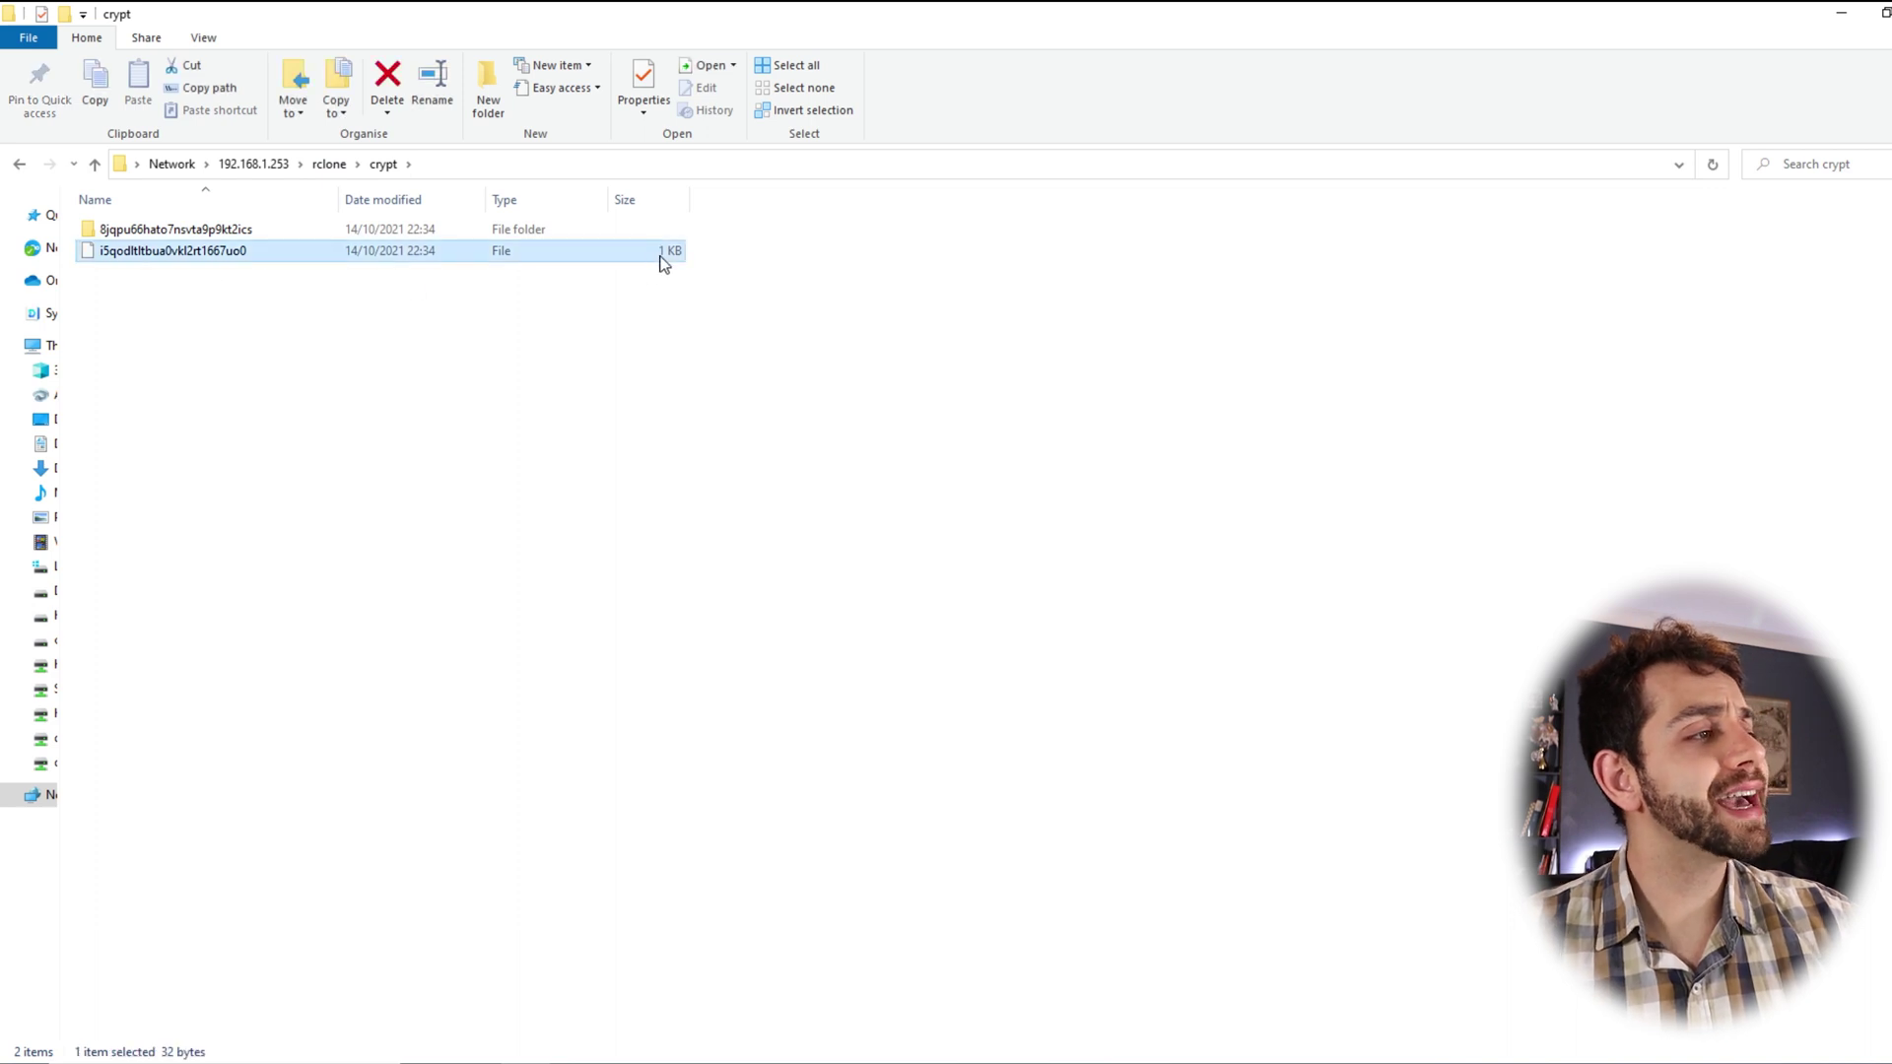
{"action": "double_click", "coordinate": [201, 256]}
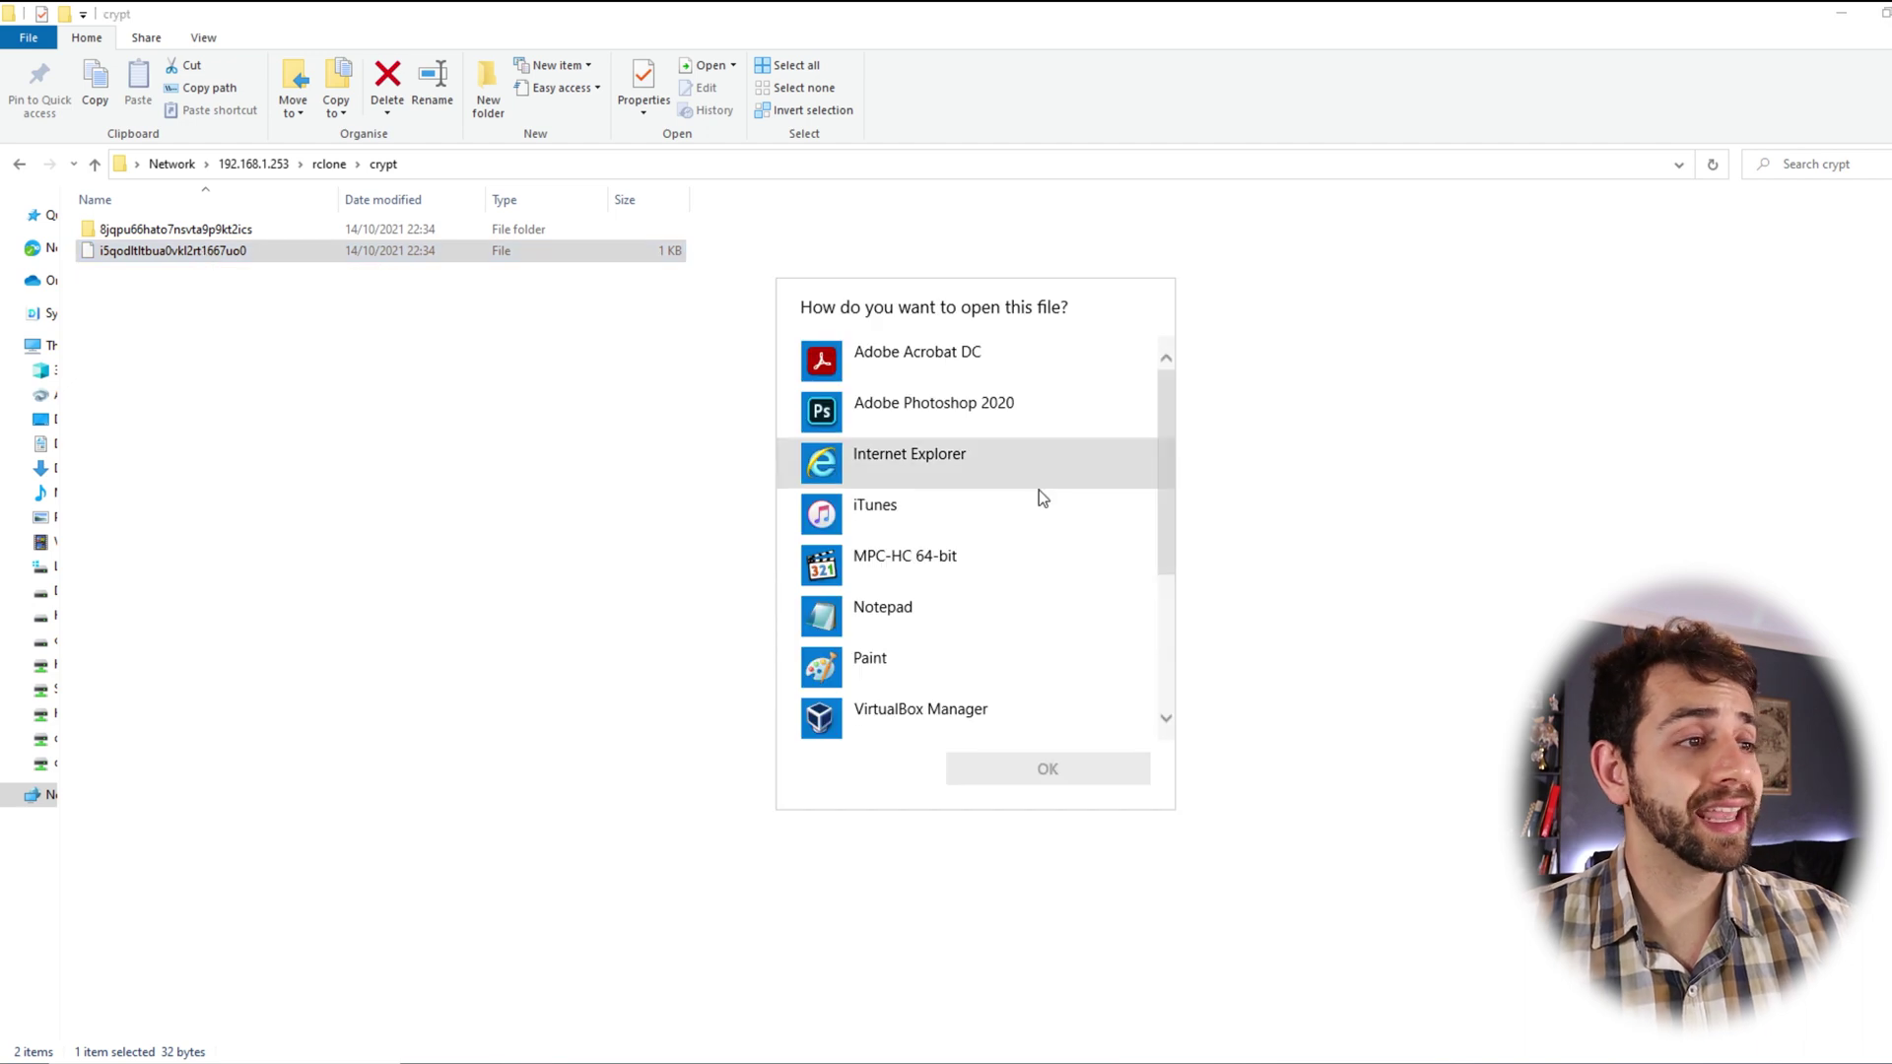
{"action": "scroll", "coordinate": [975, 611], "scroll_direction": "down", "scroll_amount": 2}
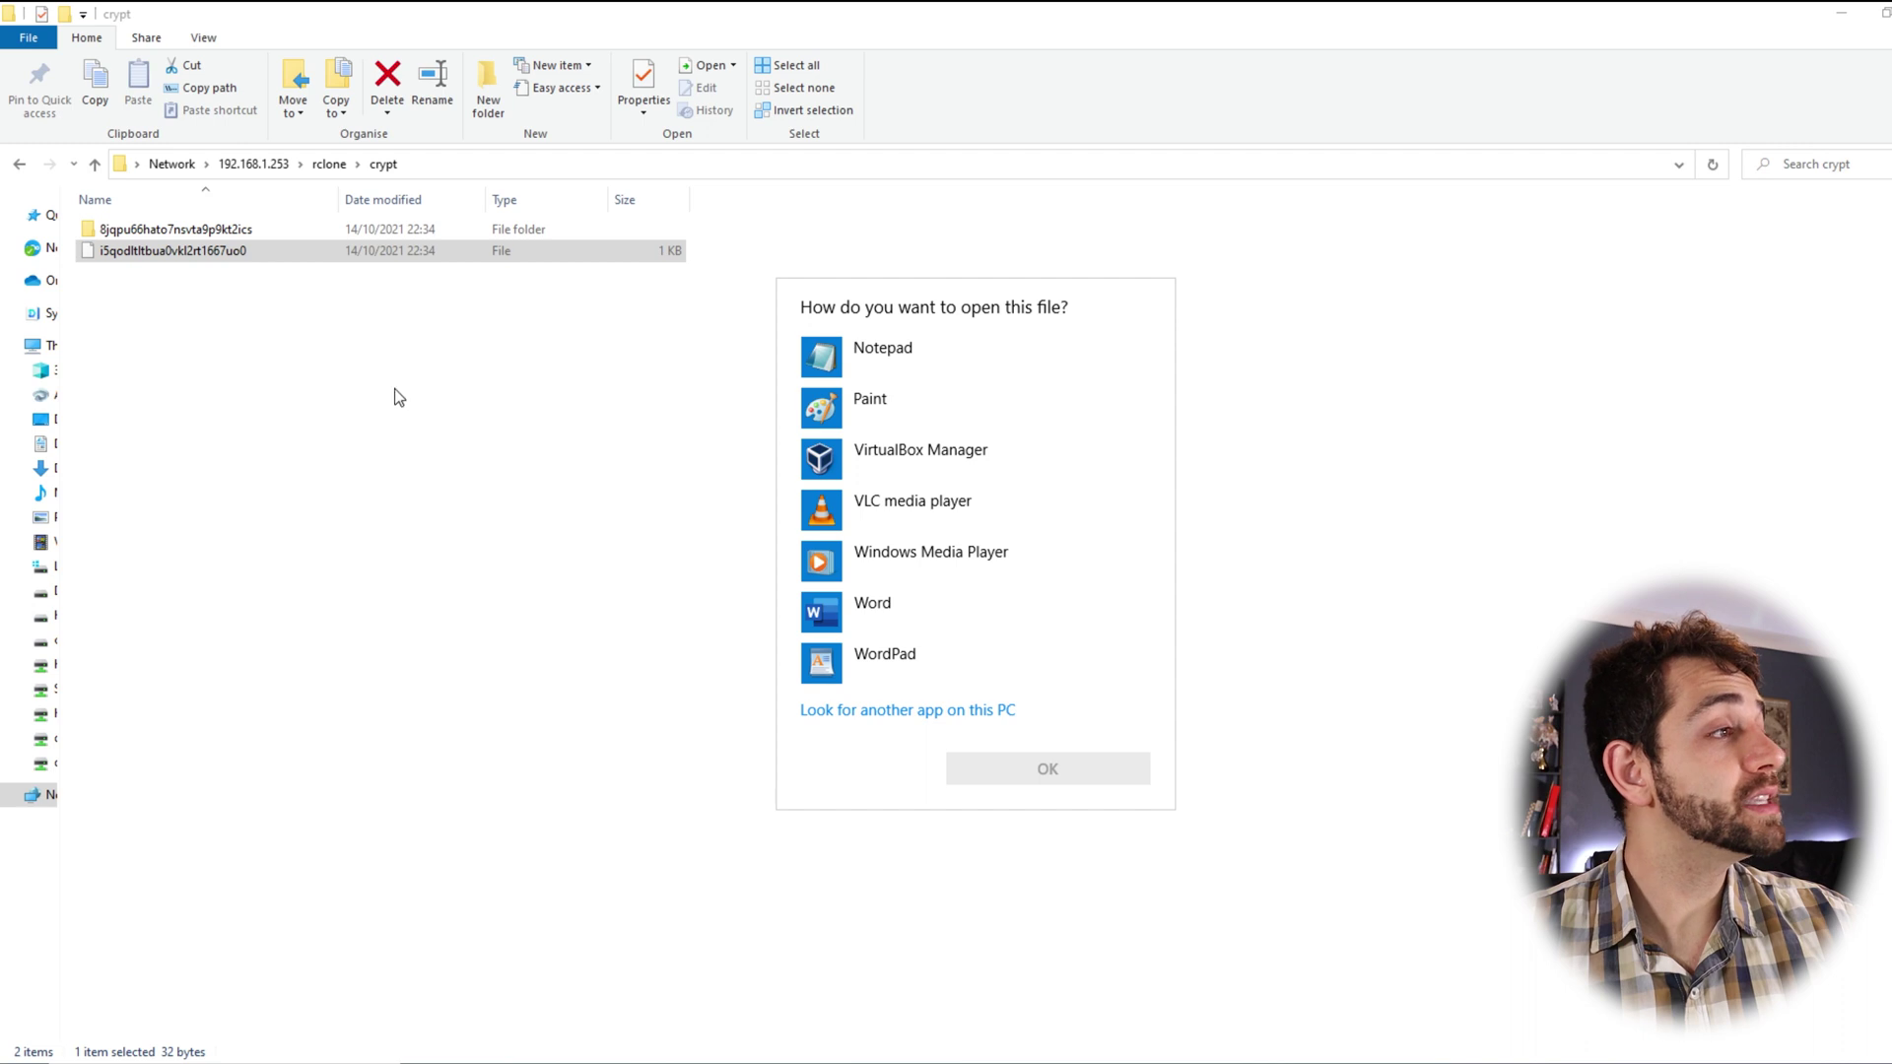
{"action": "left_click", "coordinate": [236, 254]}
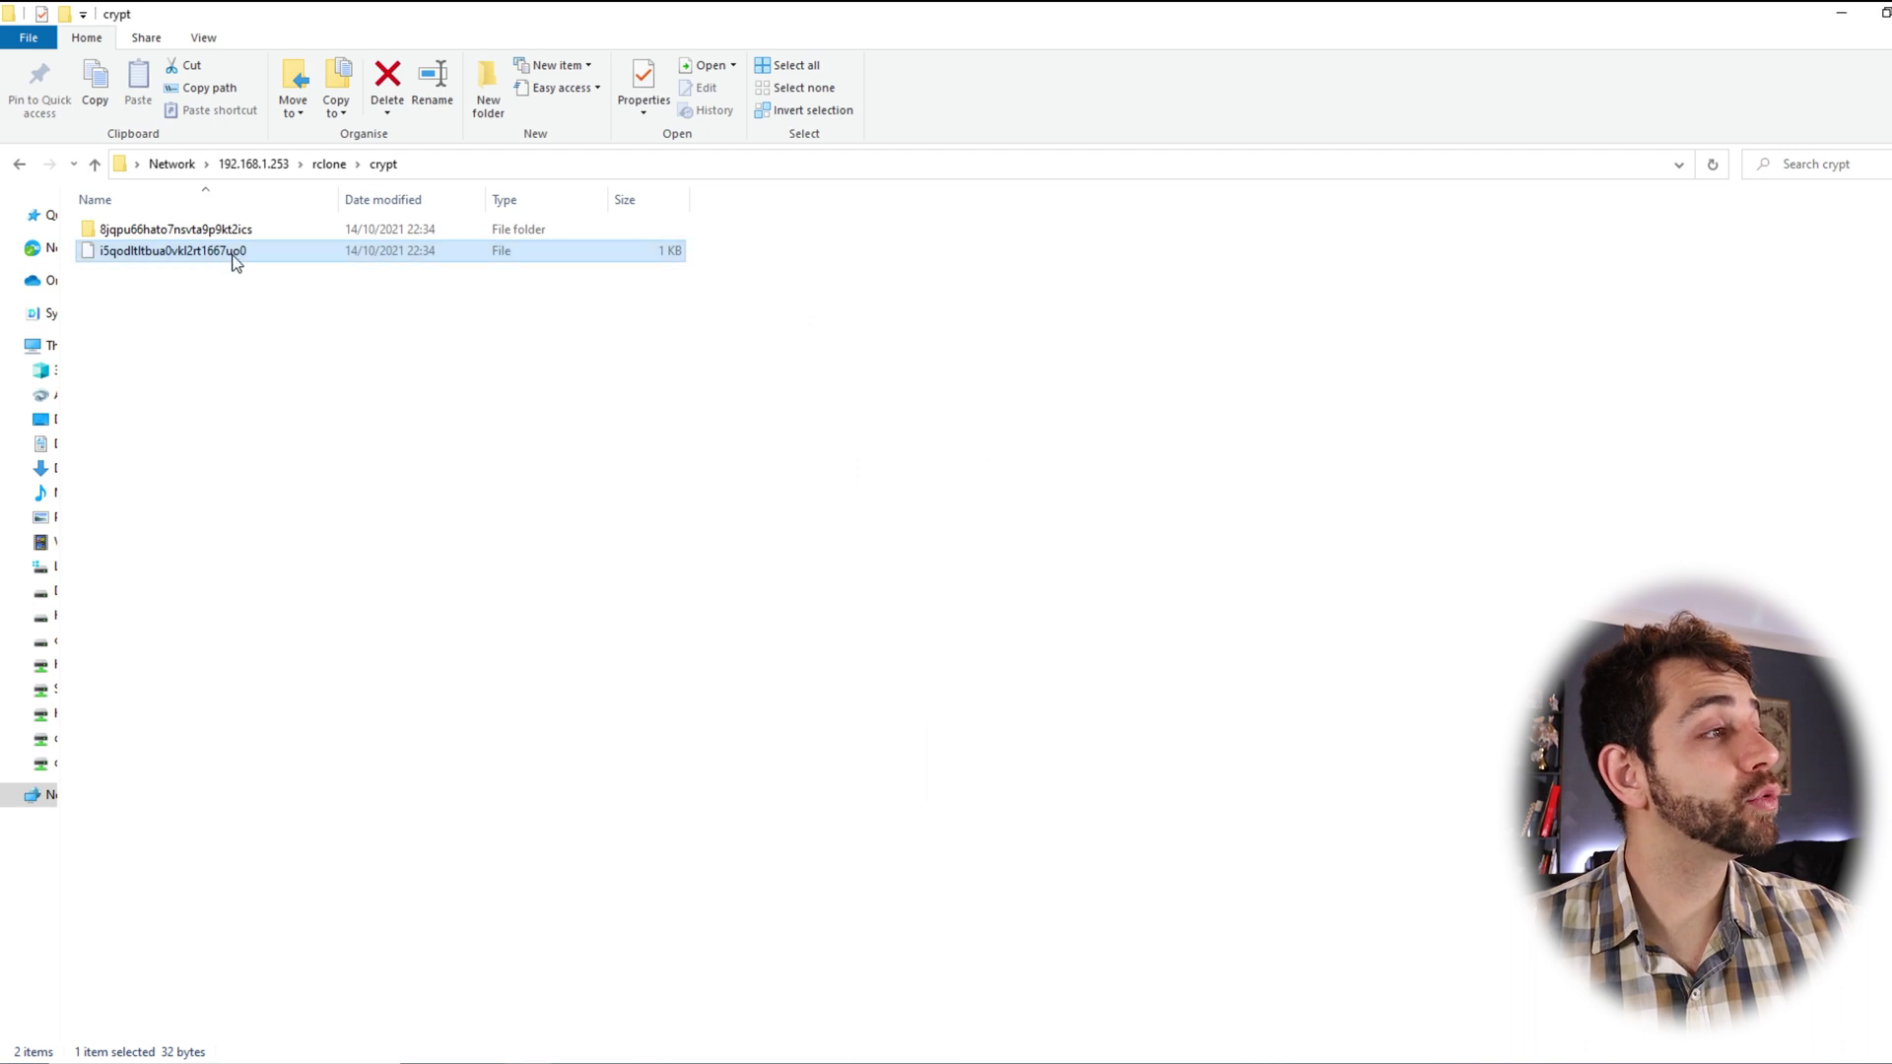
Open the encrypted-name subfolder, then return to the rclone folder
{"action": "double_click", "coordinate": [132, 230]}
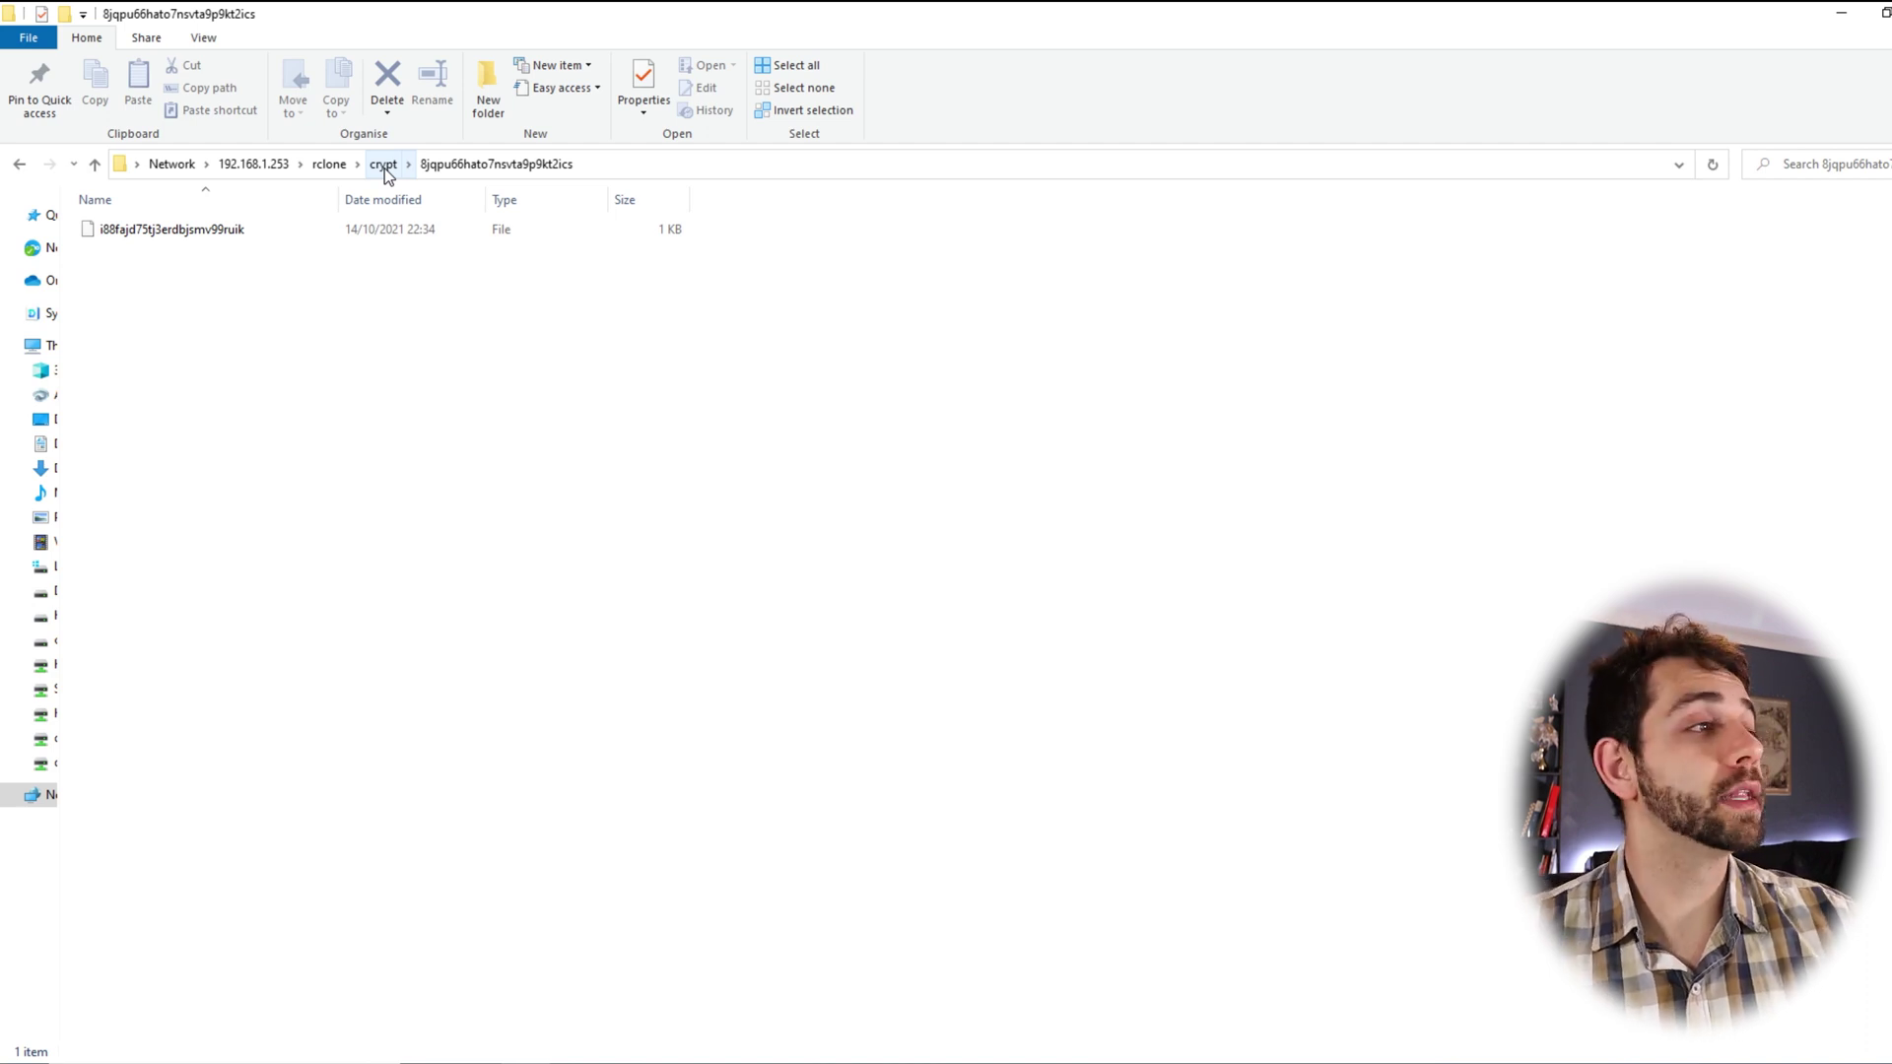
{"action": "left_click", "coordinate": [383, 164]}
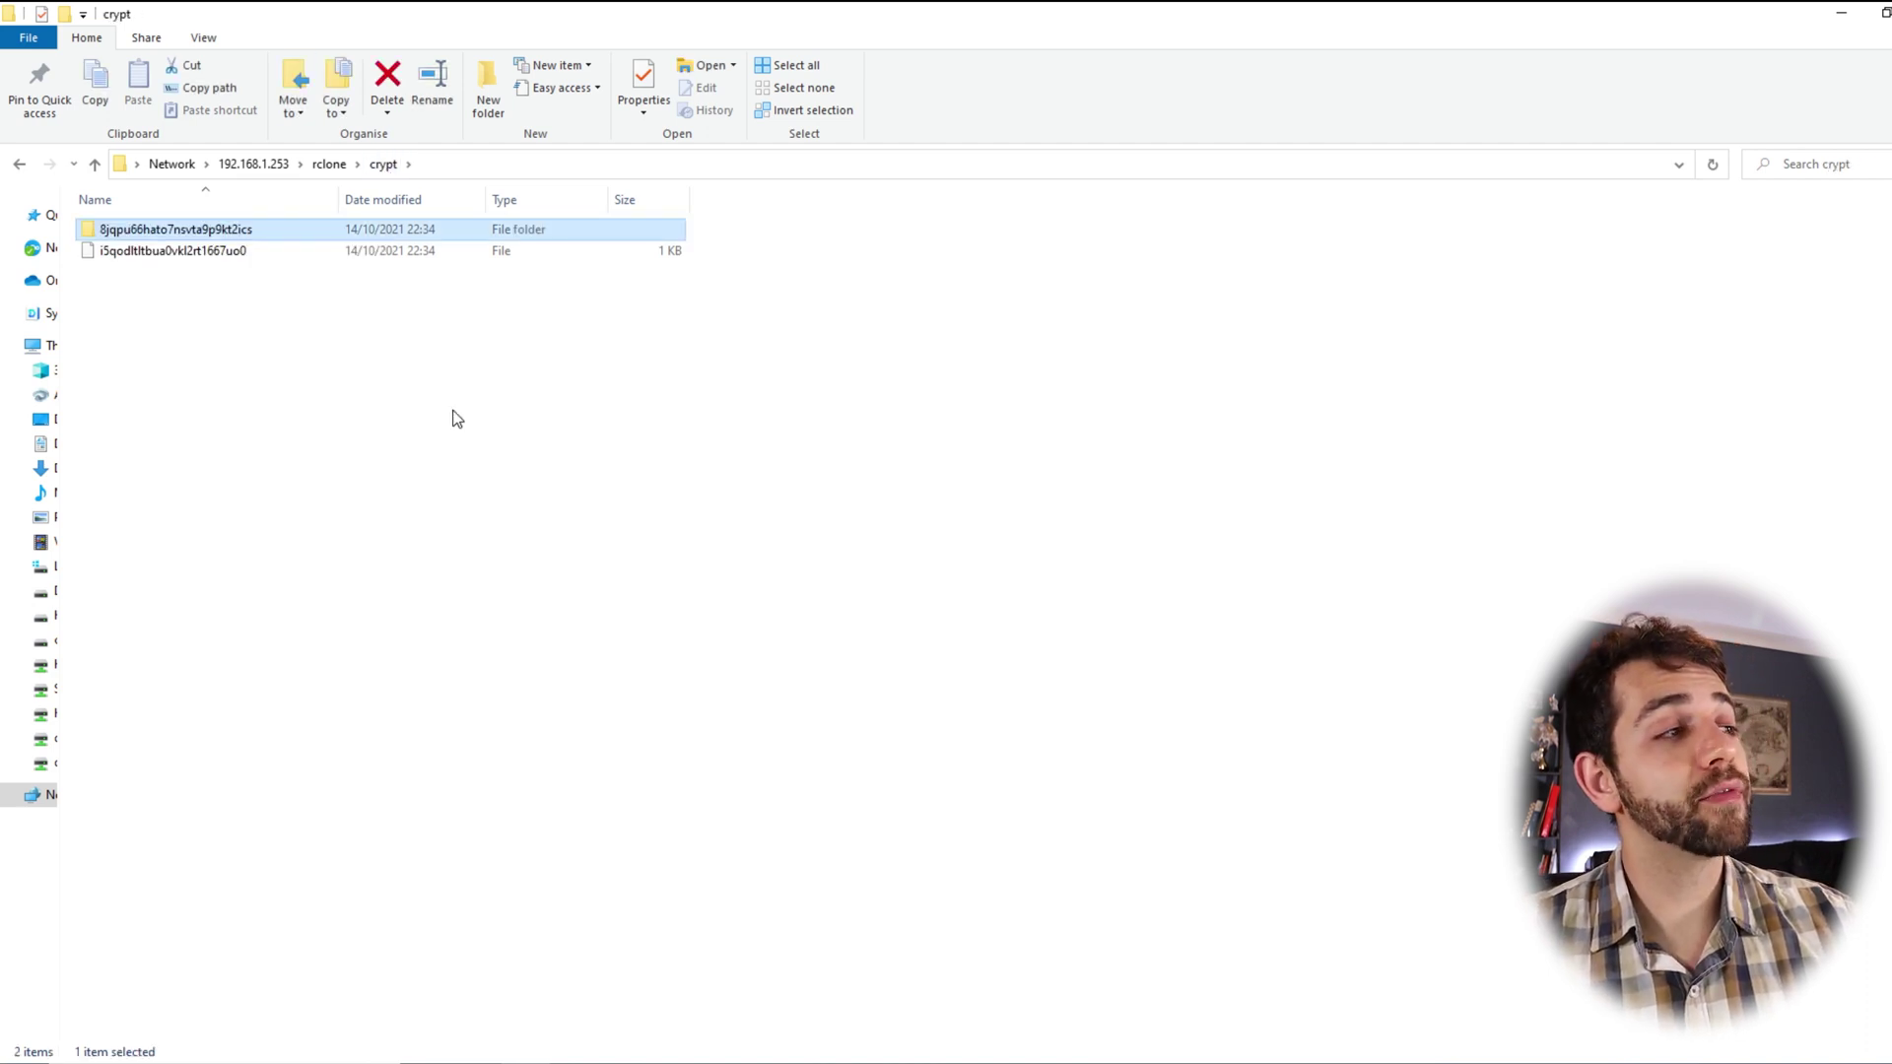
{"action": "left_click", "coordinate": [330, 165]}
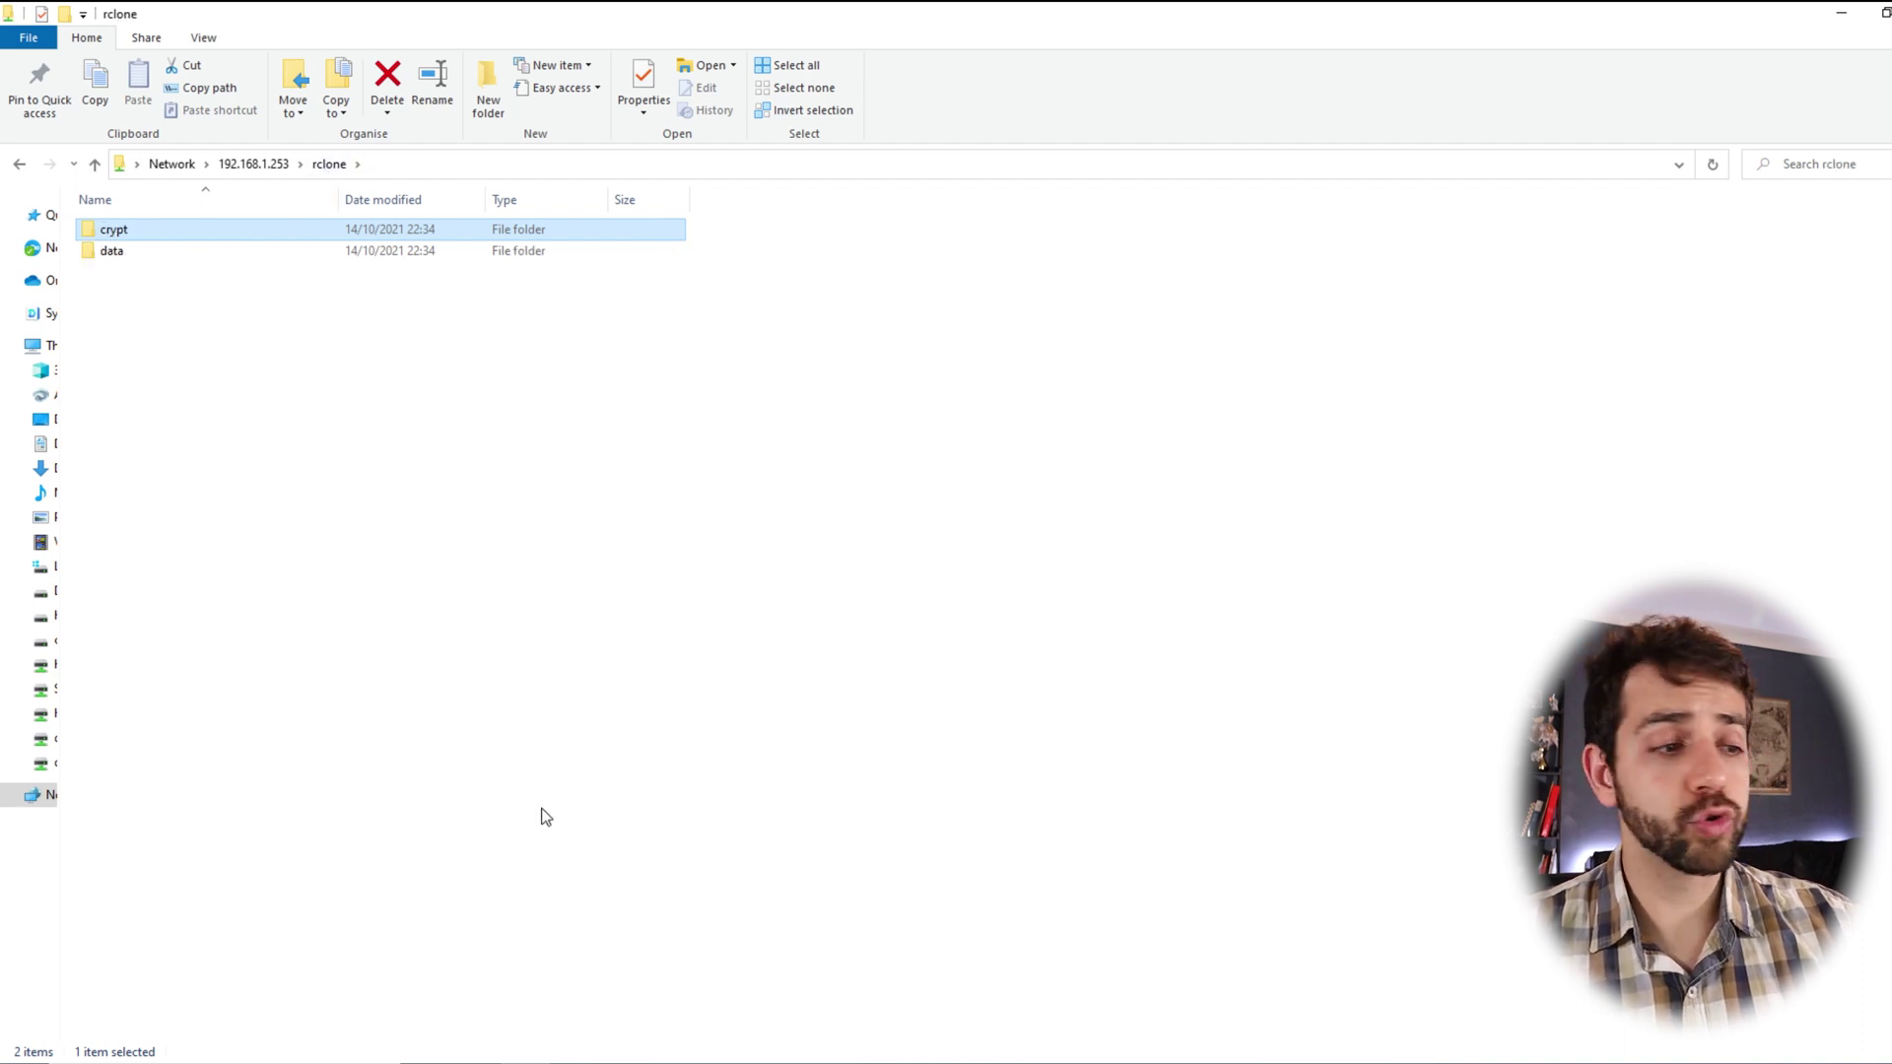
Stop the running rclone mount with Ctrl+C and see that data is now empty
{"action": "key", "text": "alt+Tab"}
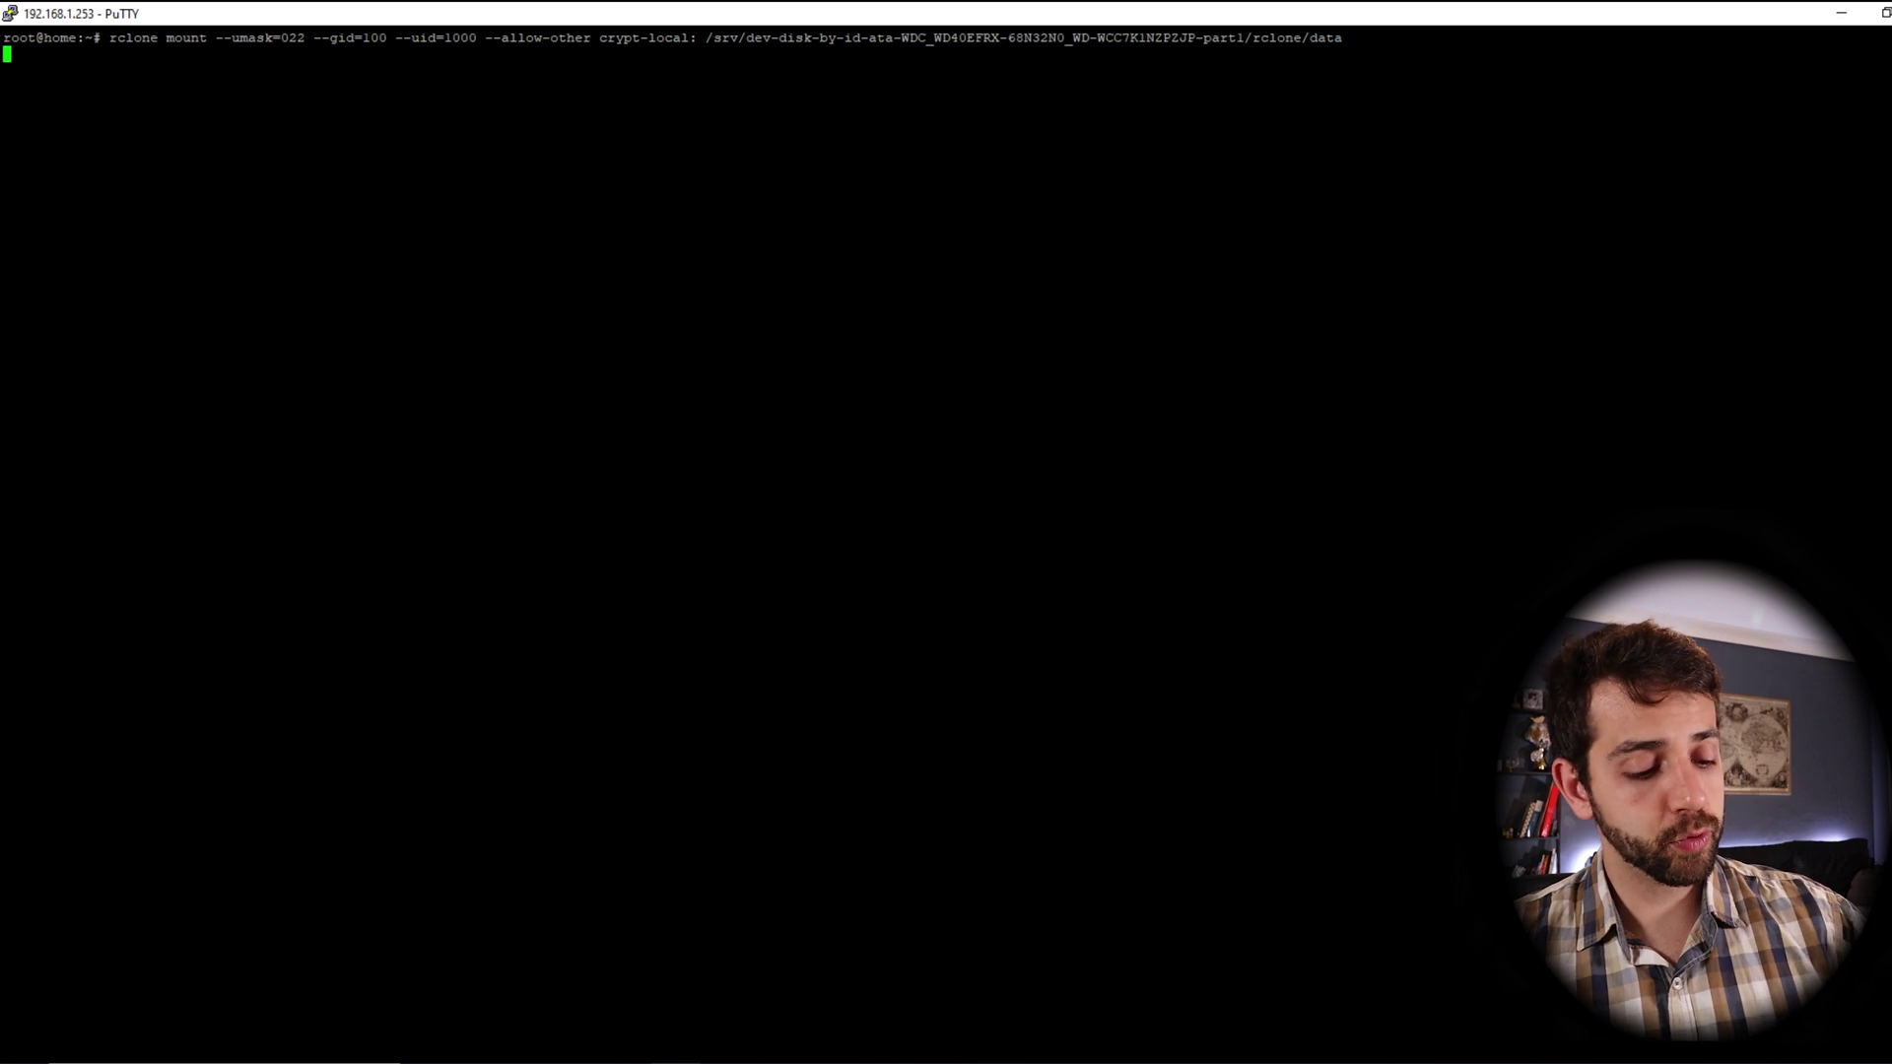
{"action": "key", "text": "ctrl+c"}
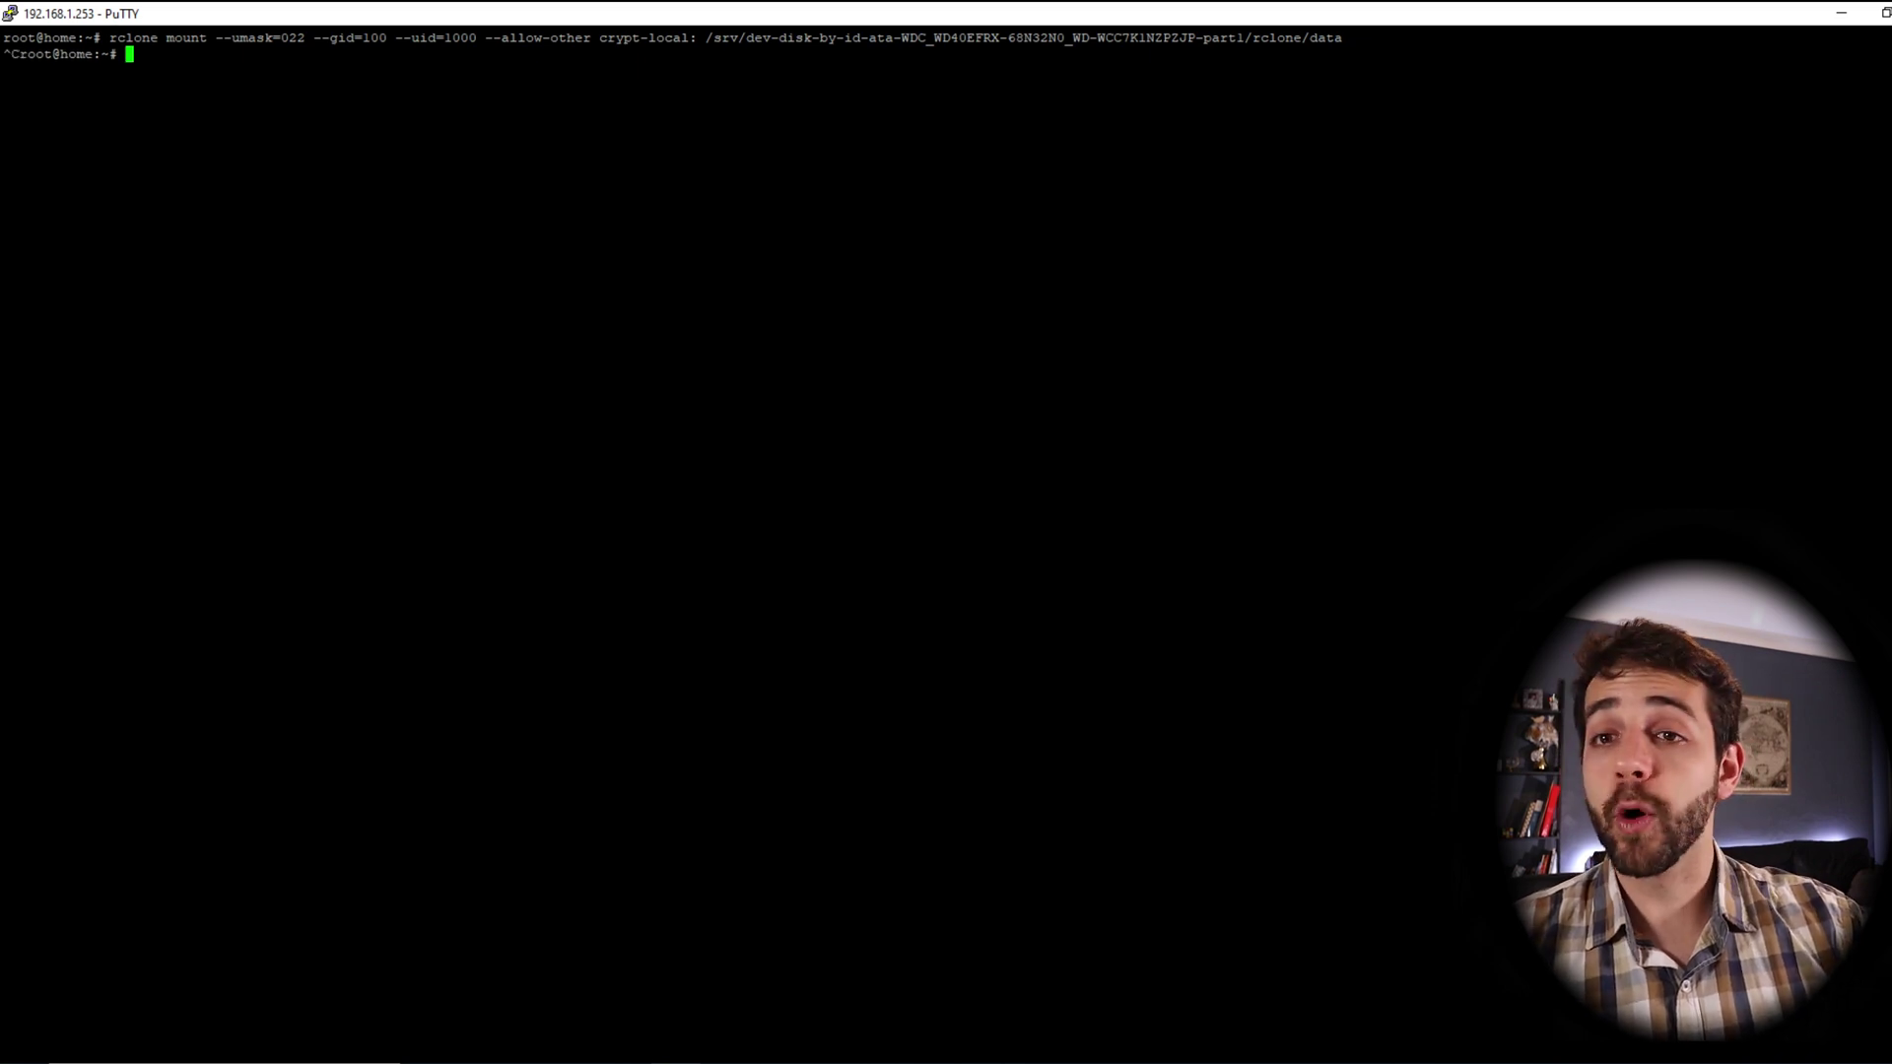
{"action": "key", "text": "alt+Tab"}
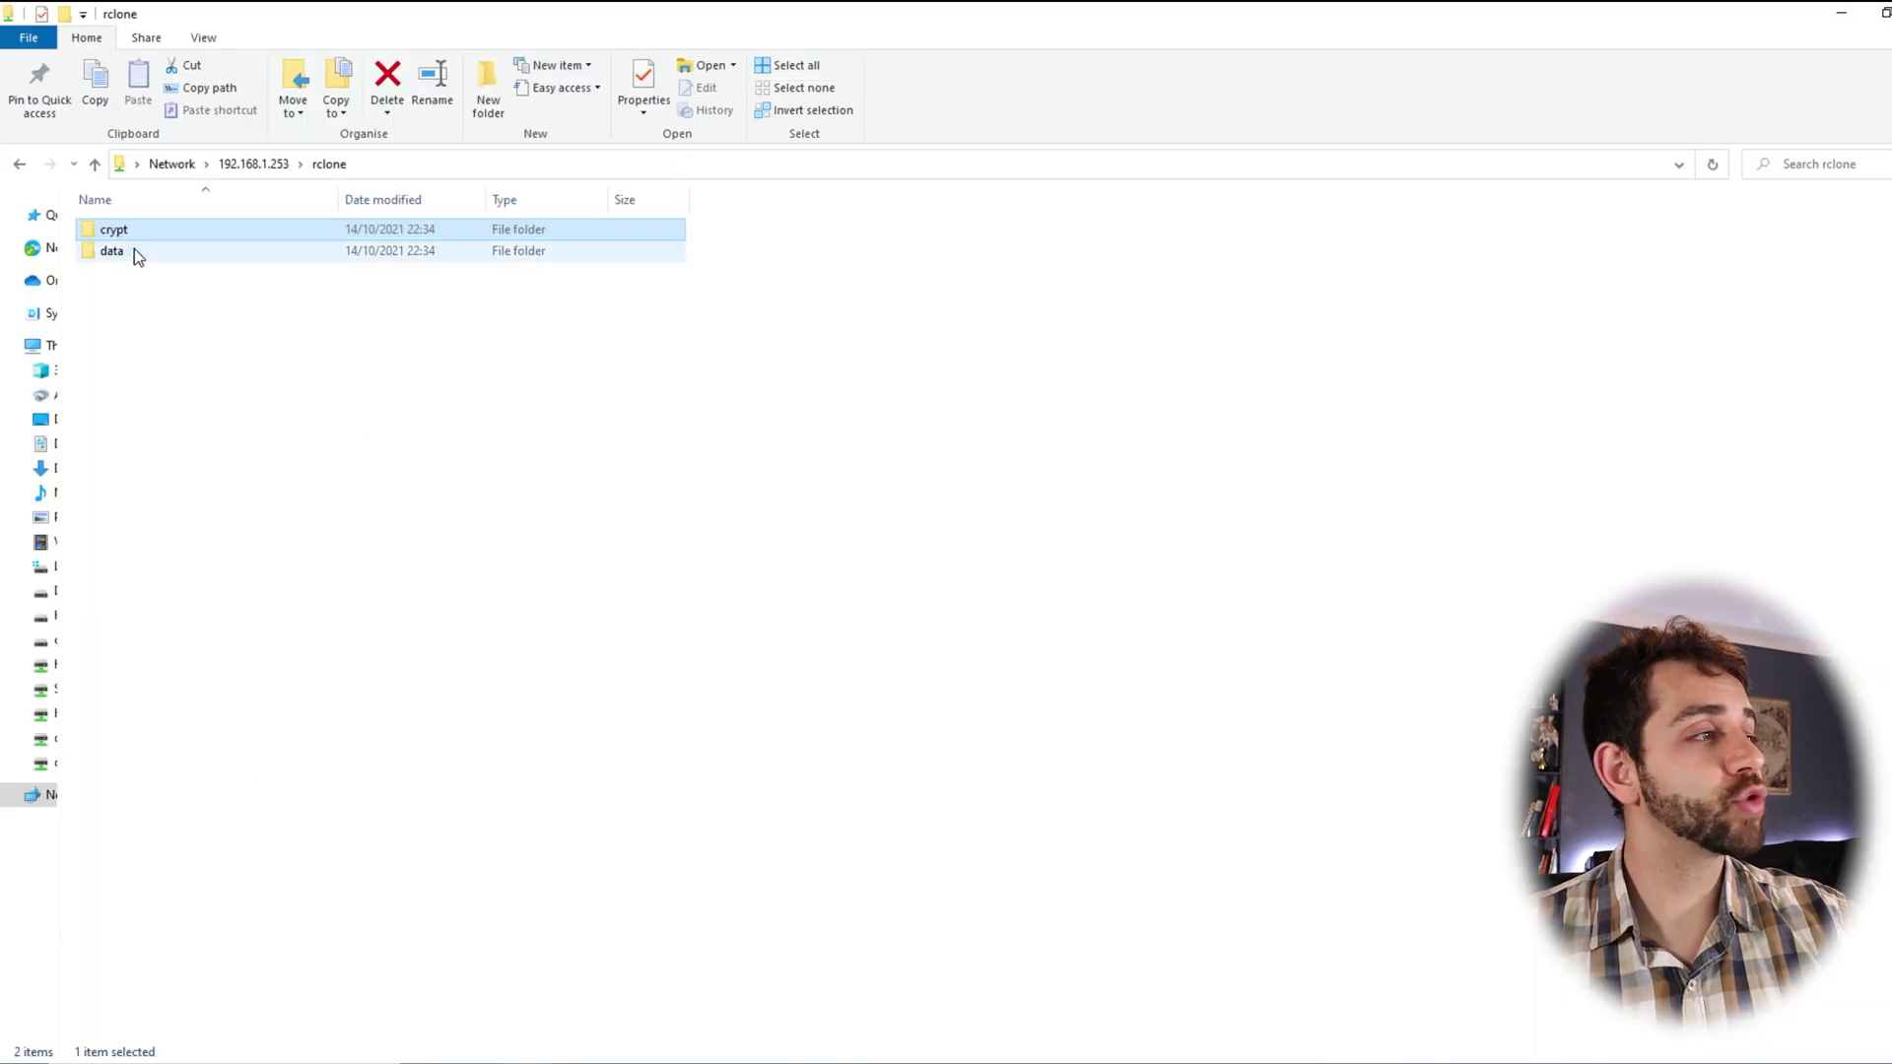
{"action": "double_click", "coordinate": [127, 252]}
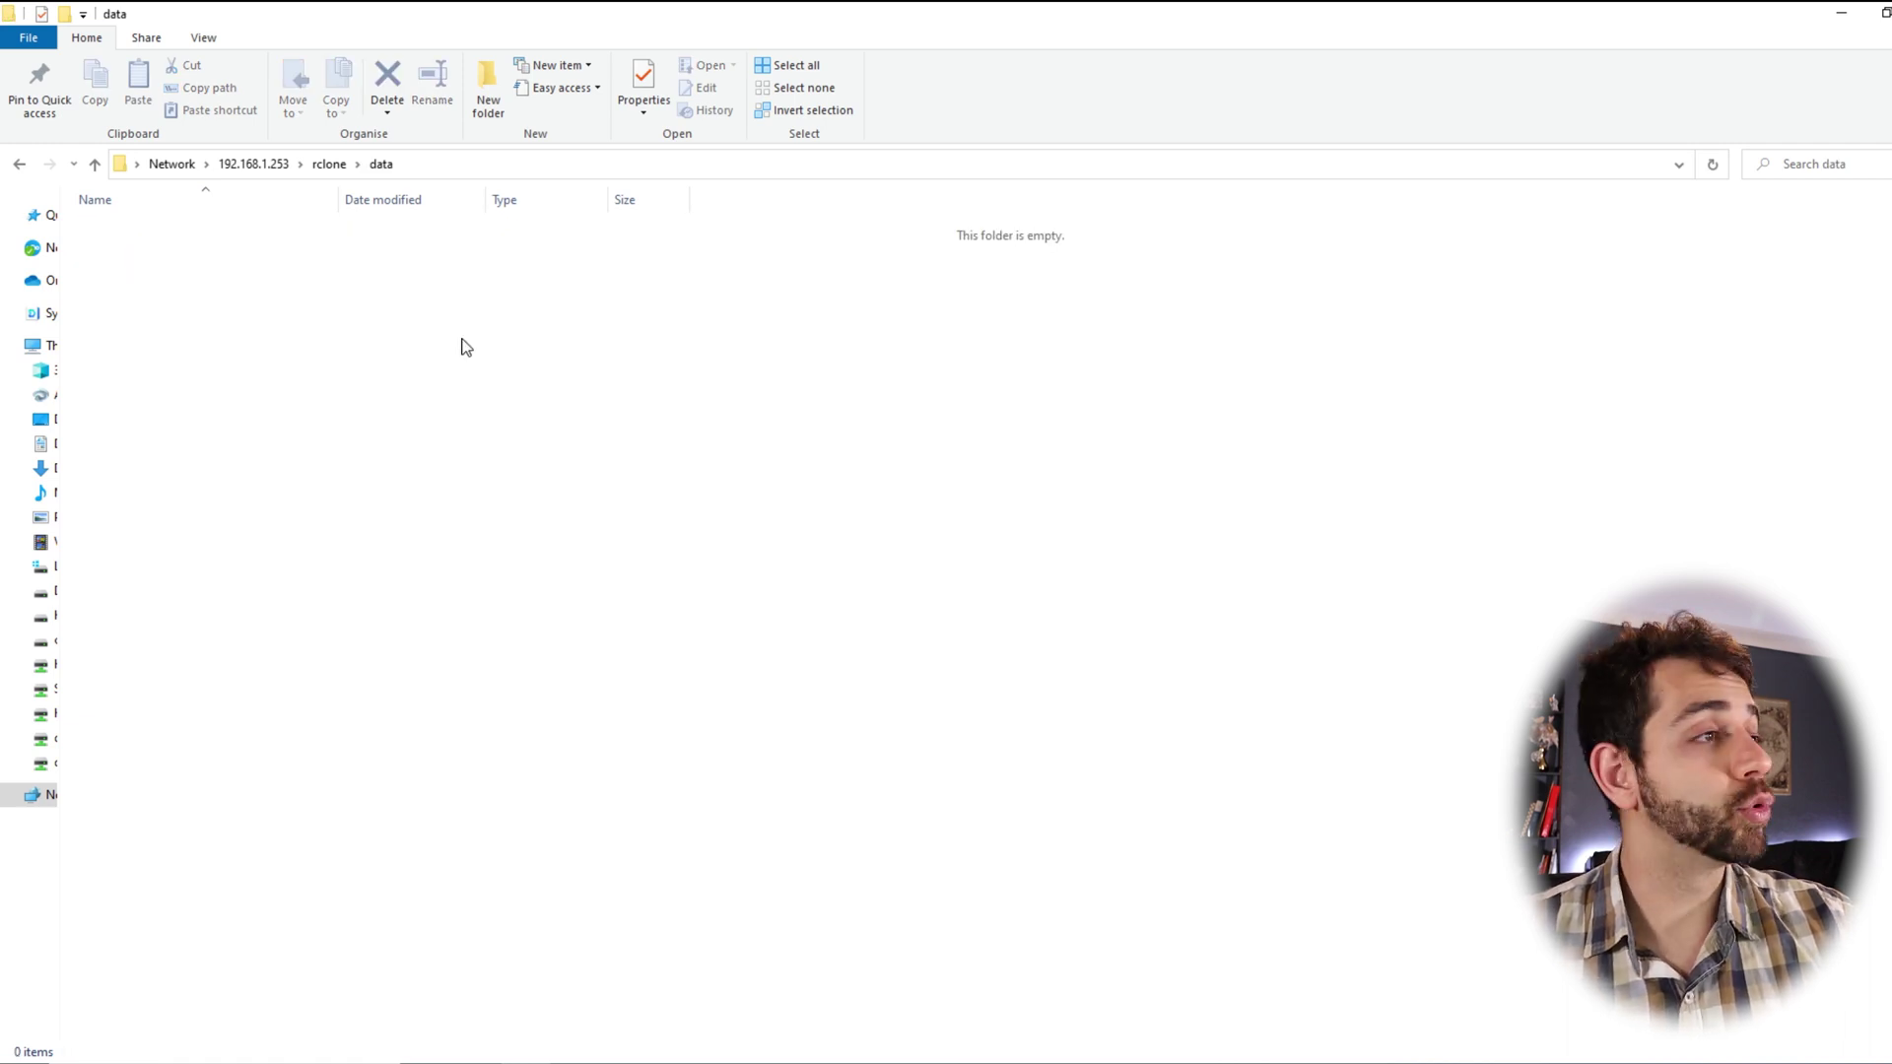
Recheck the empty data folder and confirm crypt still holds its encrypted items
{"action": "left_click", "coordinate": [335, 165]}
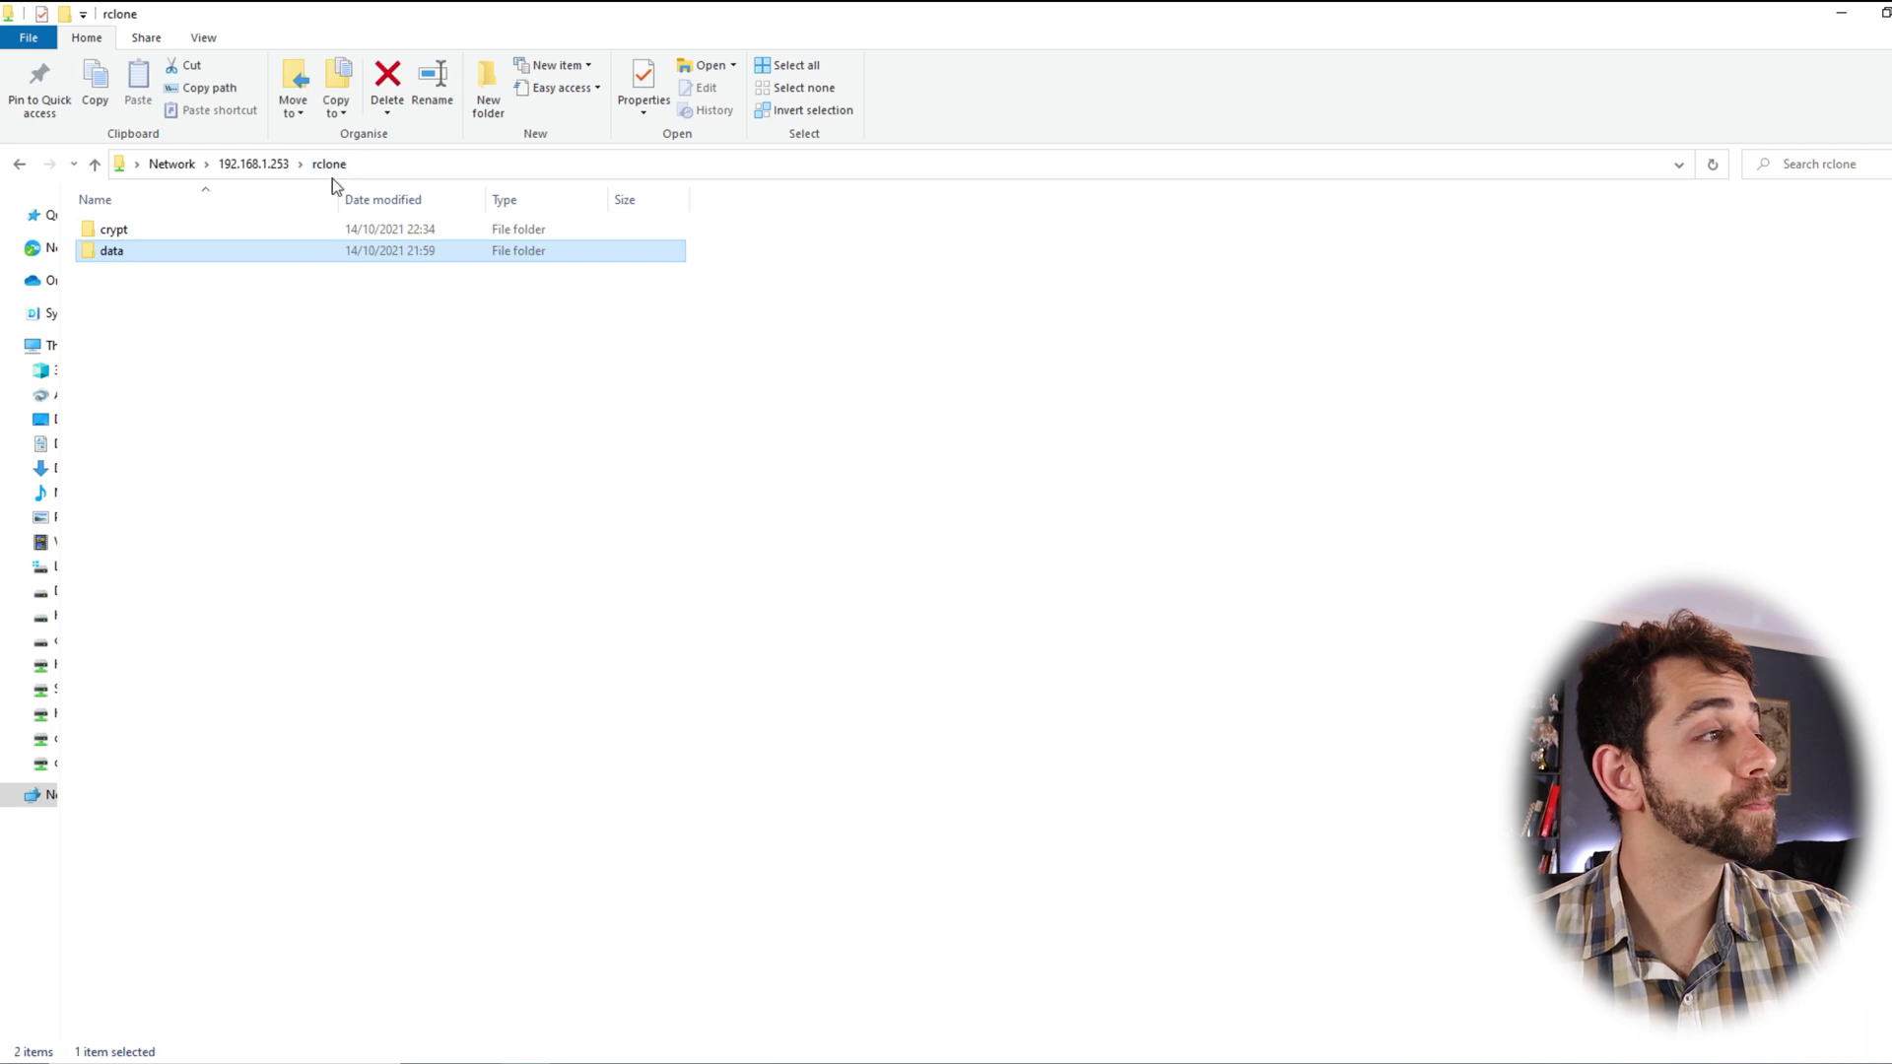
{"action": "double_click", "coordinate": [152, 258]}
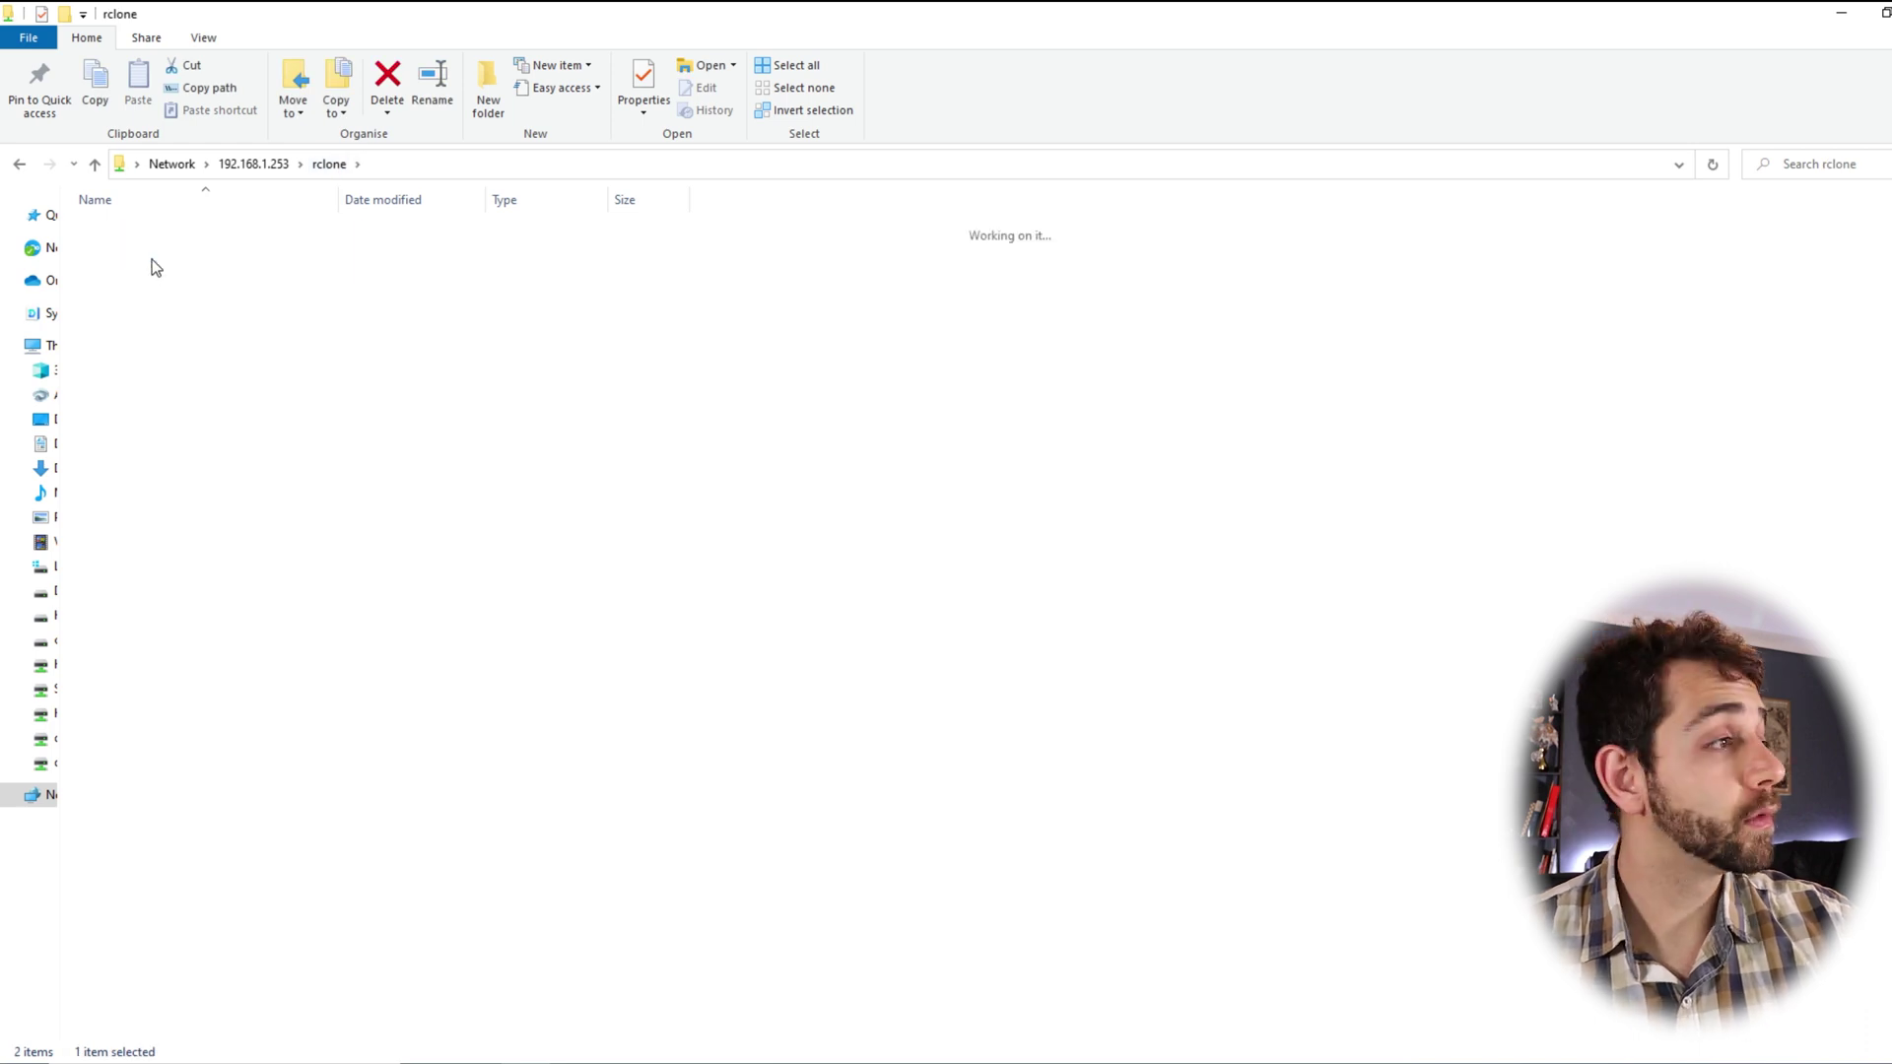
{"action": "left_click", "coordinate": [335, 164]}
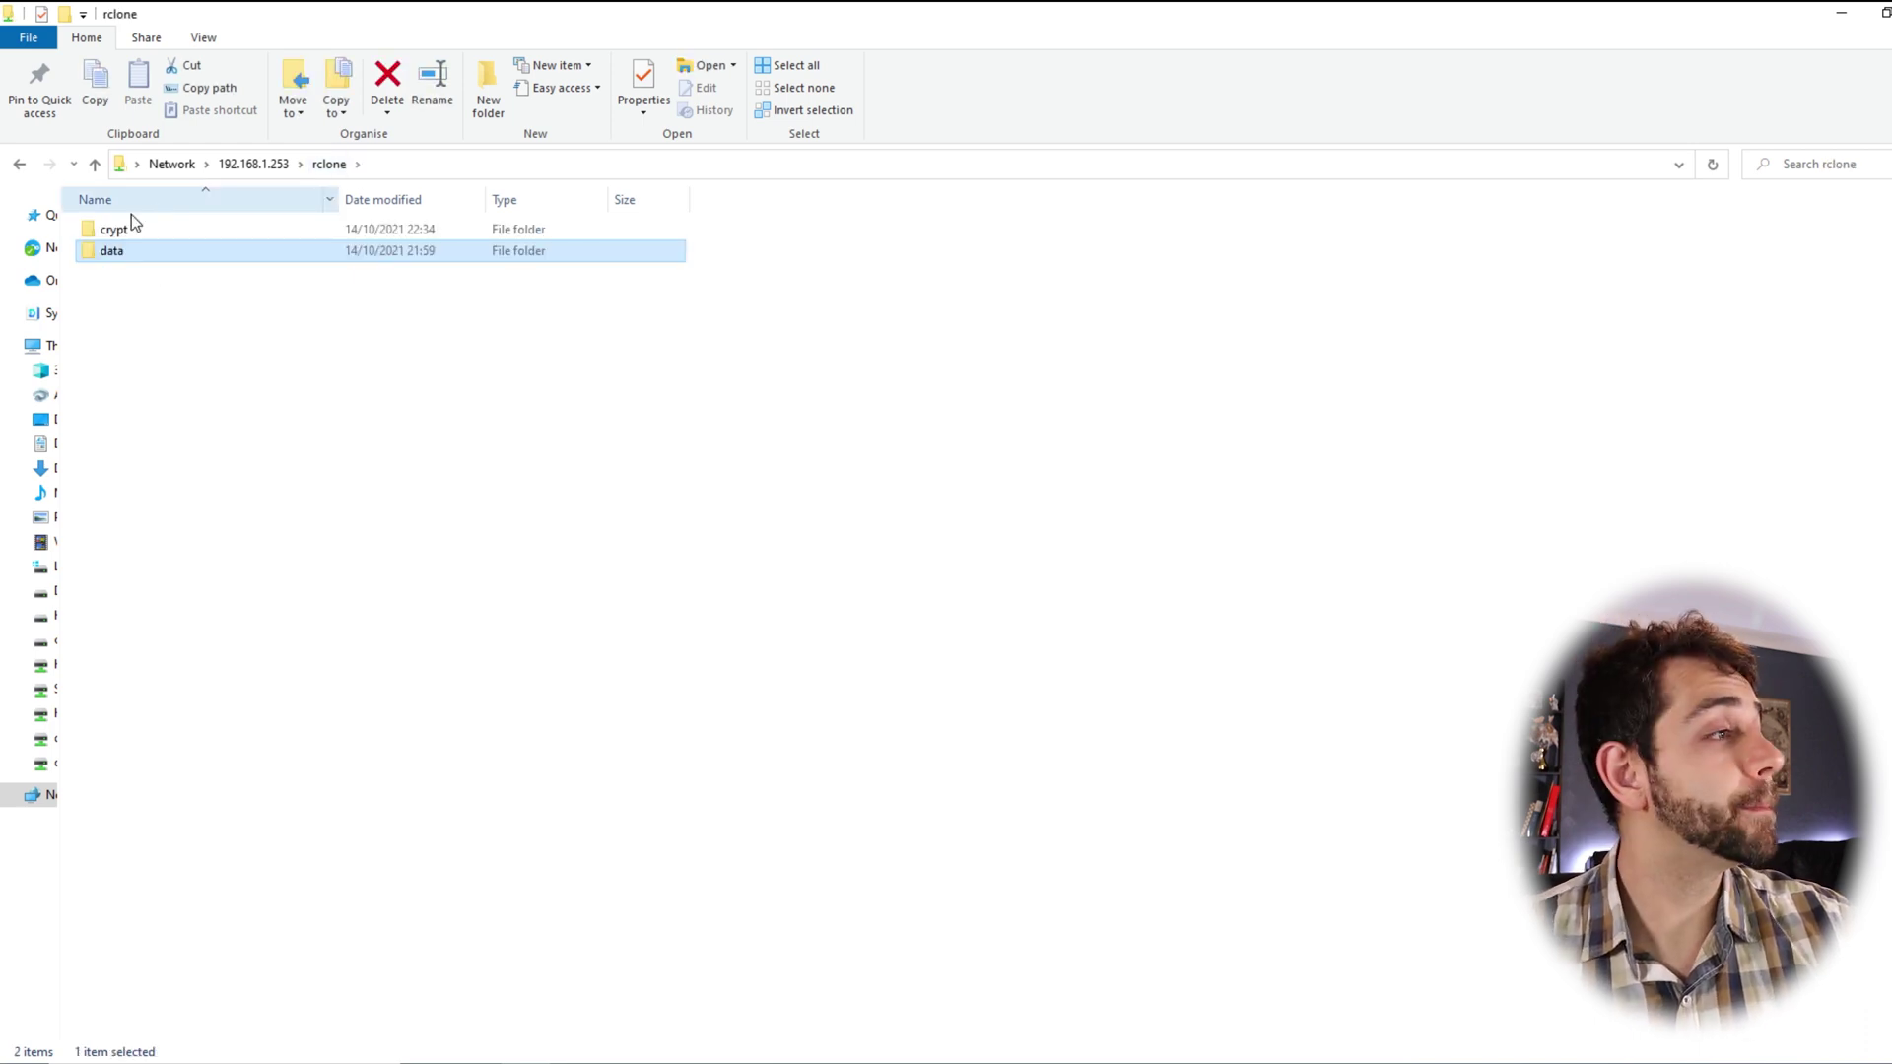
{"action": "double_click", "coordinate": [127, 230]}
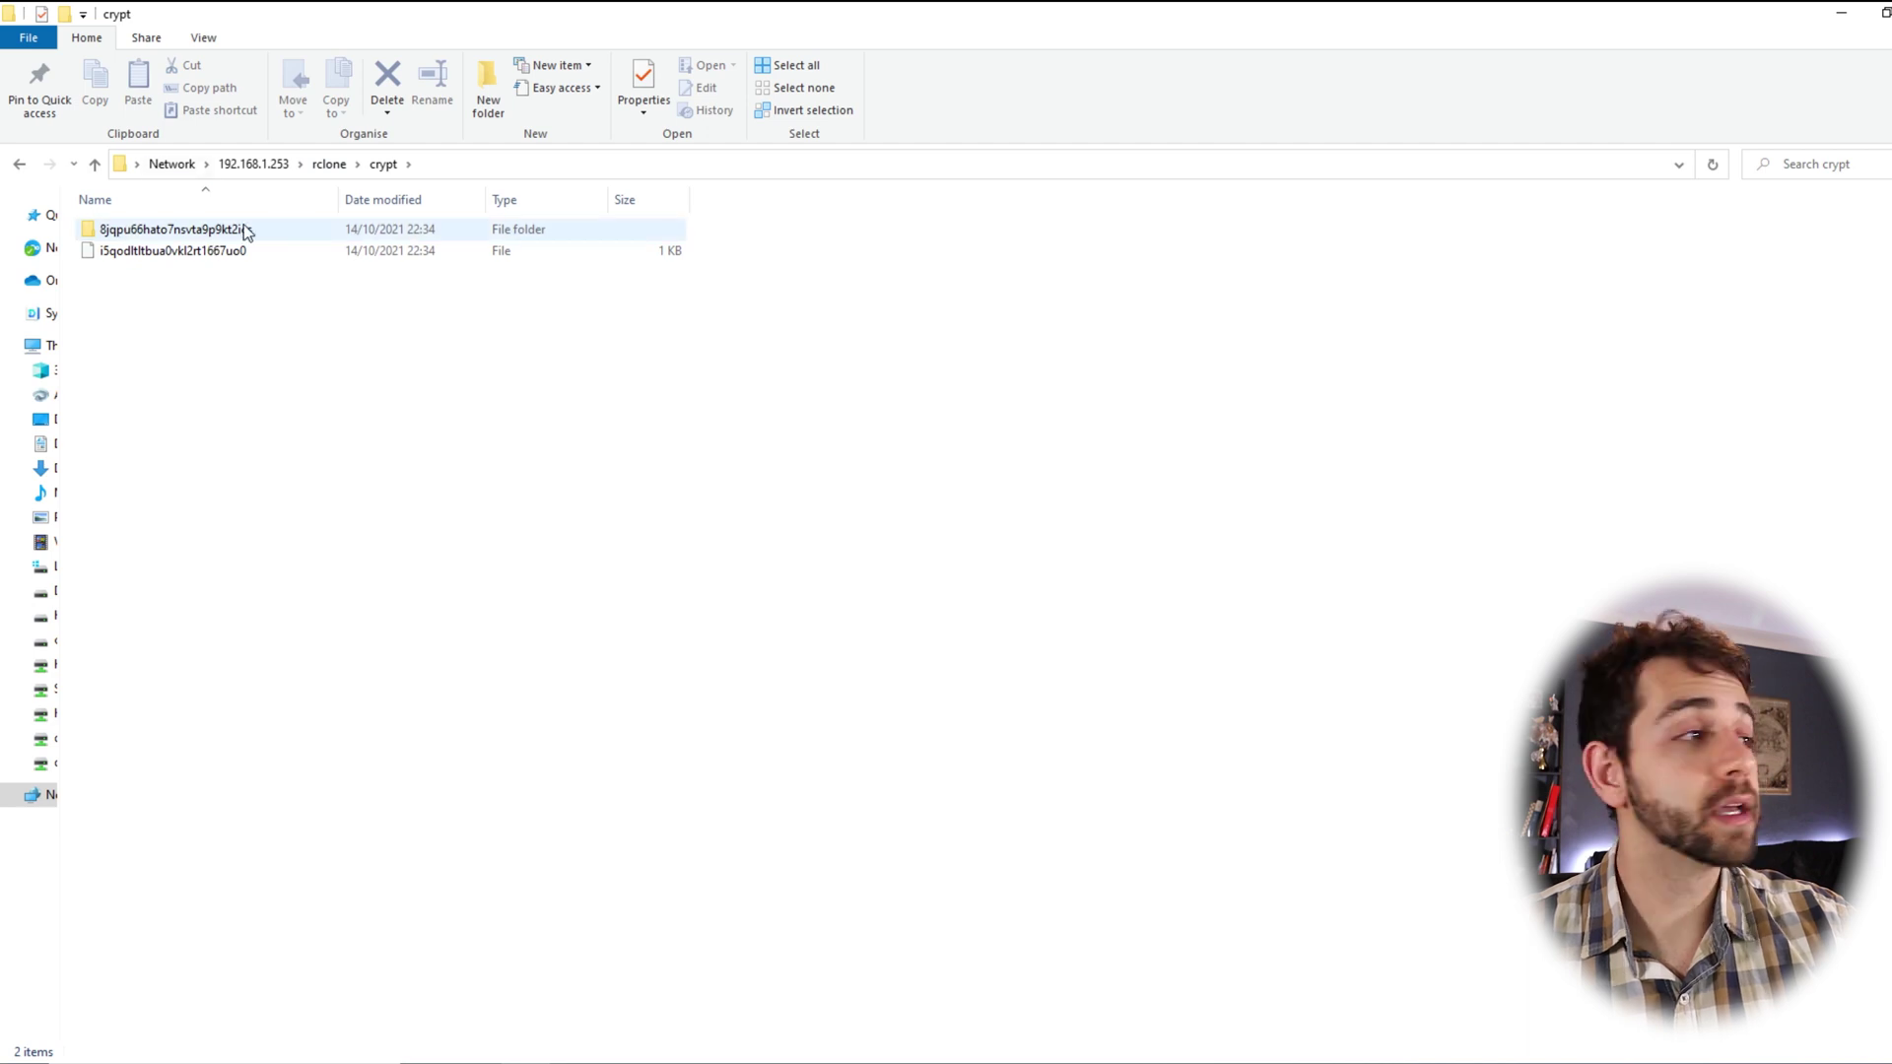
{"action": "left_click", "coordinate": [333, 164]}
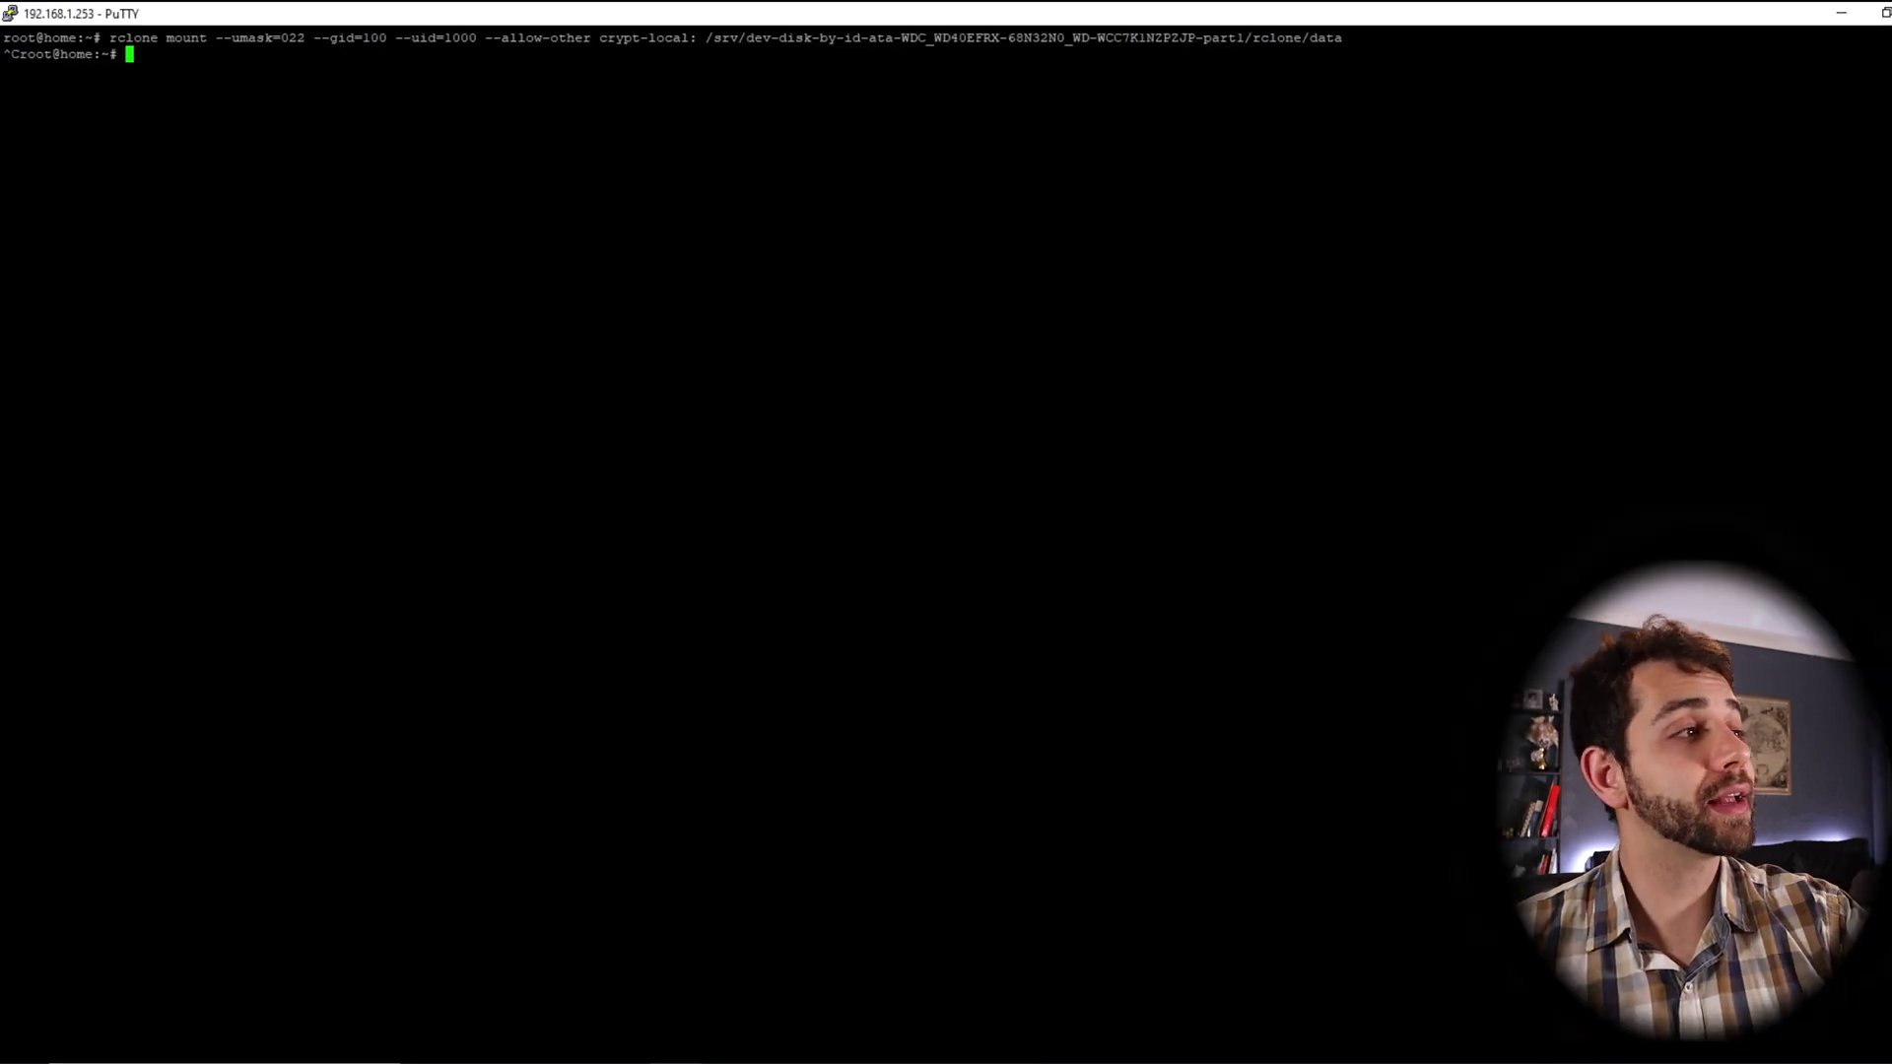
Rerun the previous crypt-local rclone mount command and open data to see alan and test again
{"action": "key", "text": "Up"}
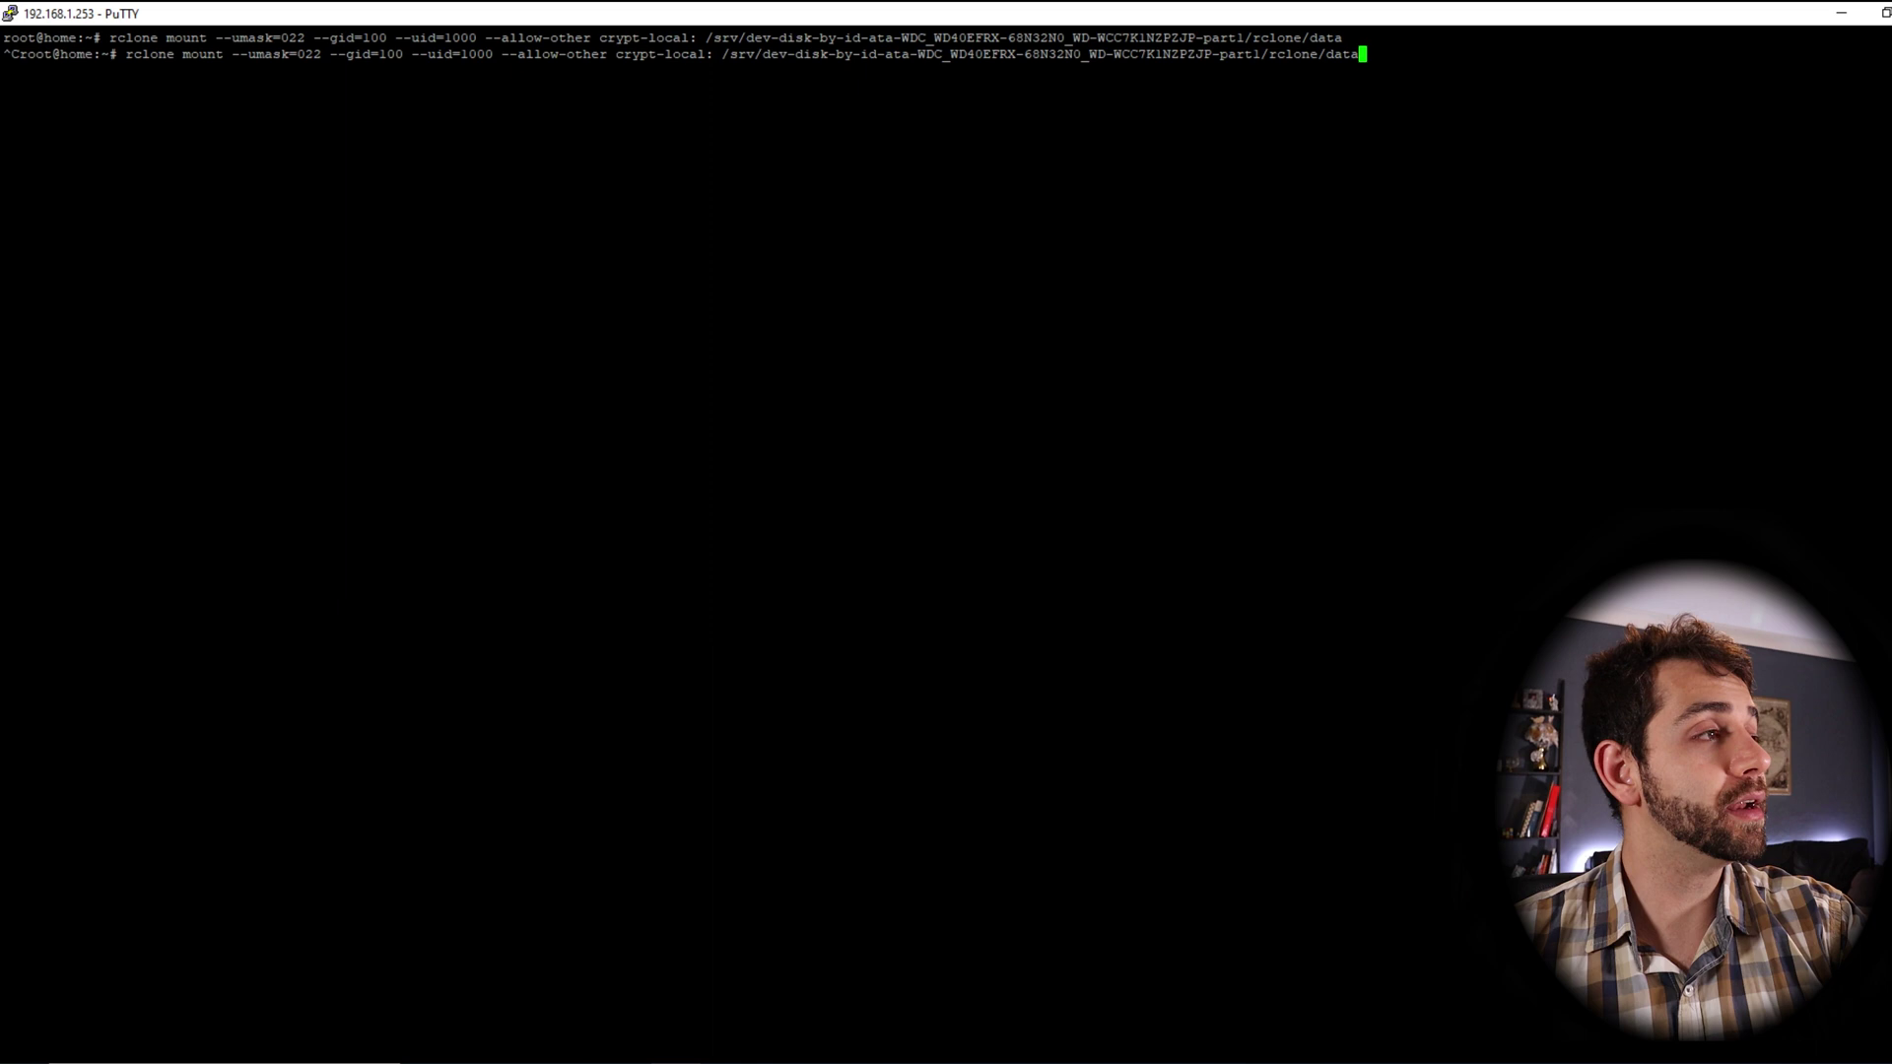
{"action": "key", "text": "Return"}
{"action": "key", "text": "alt+Tab"}
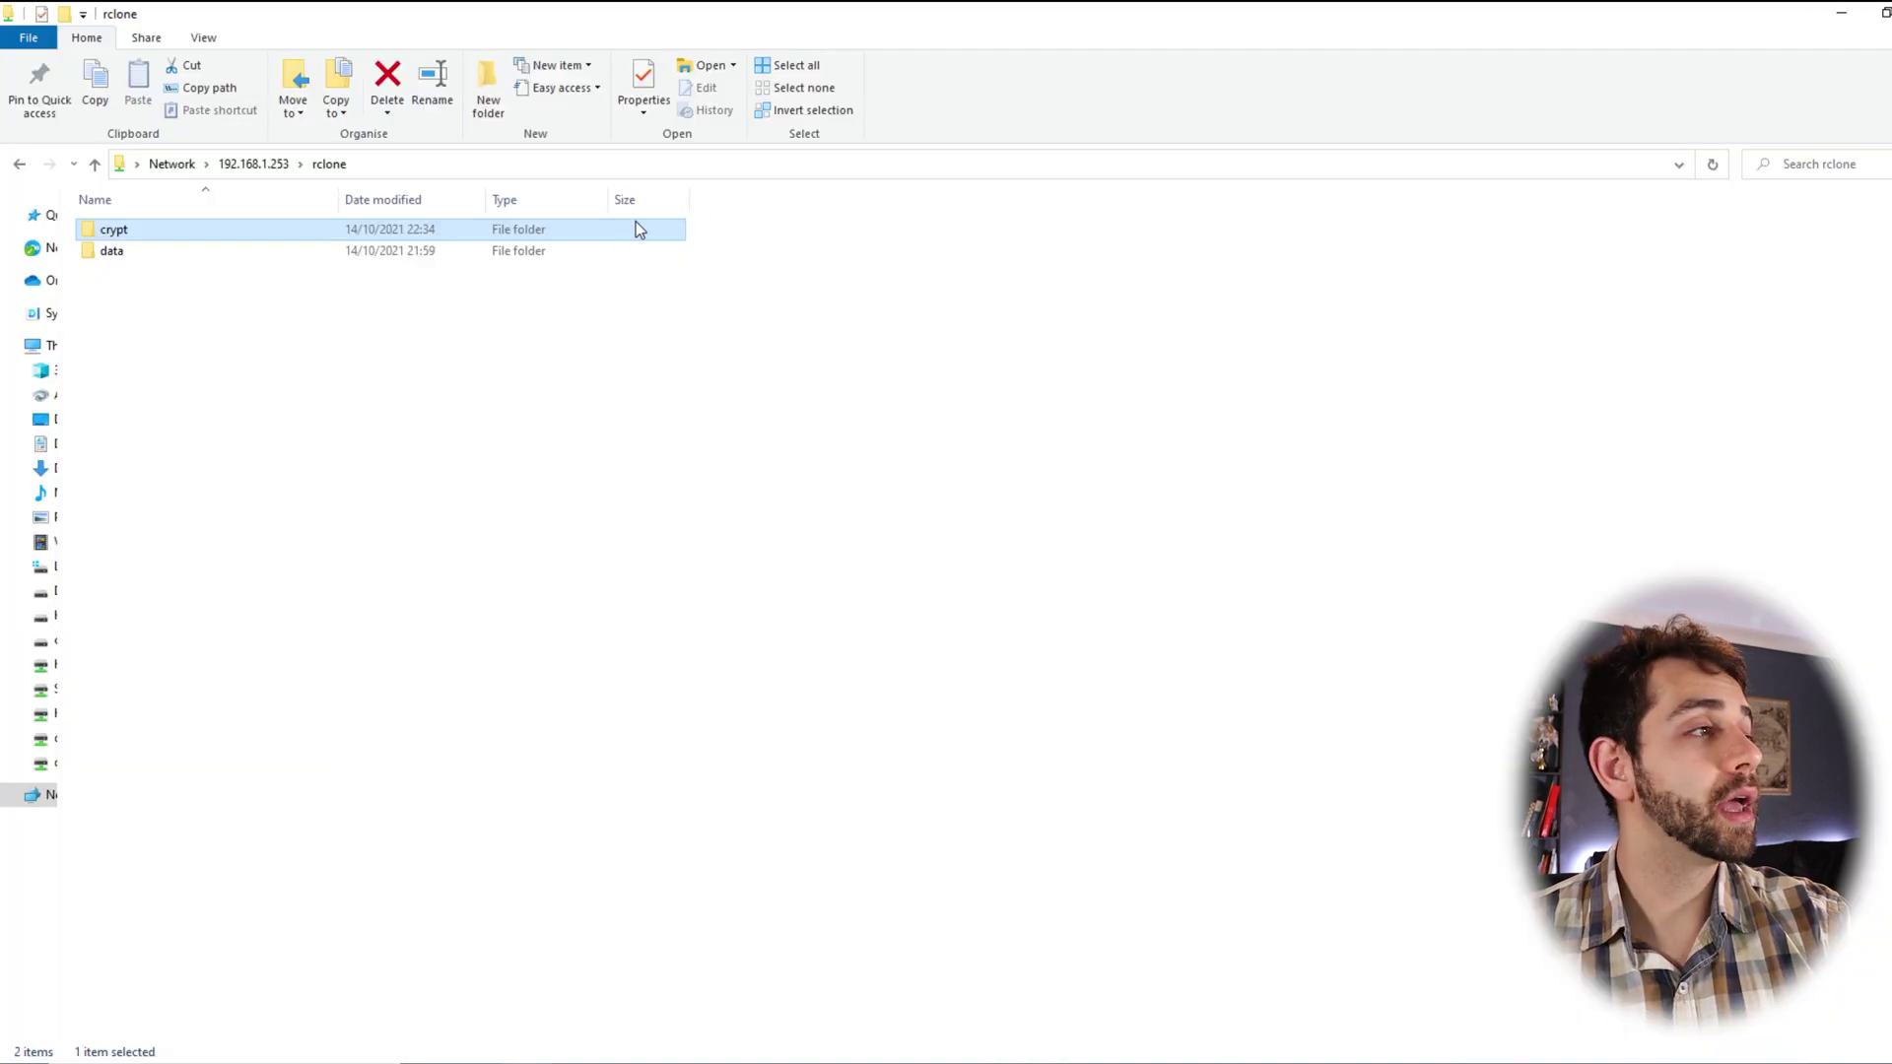
{"action": "double_click", "coordinate": [378, 260]}
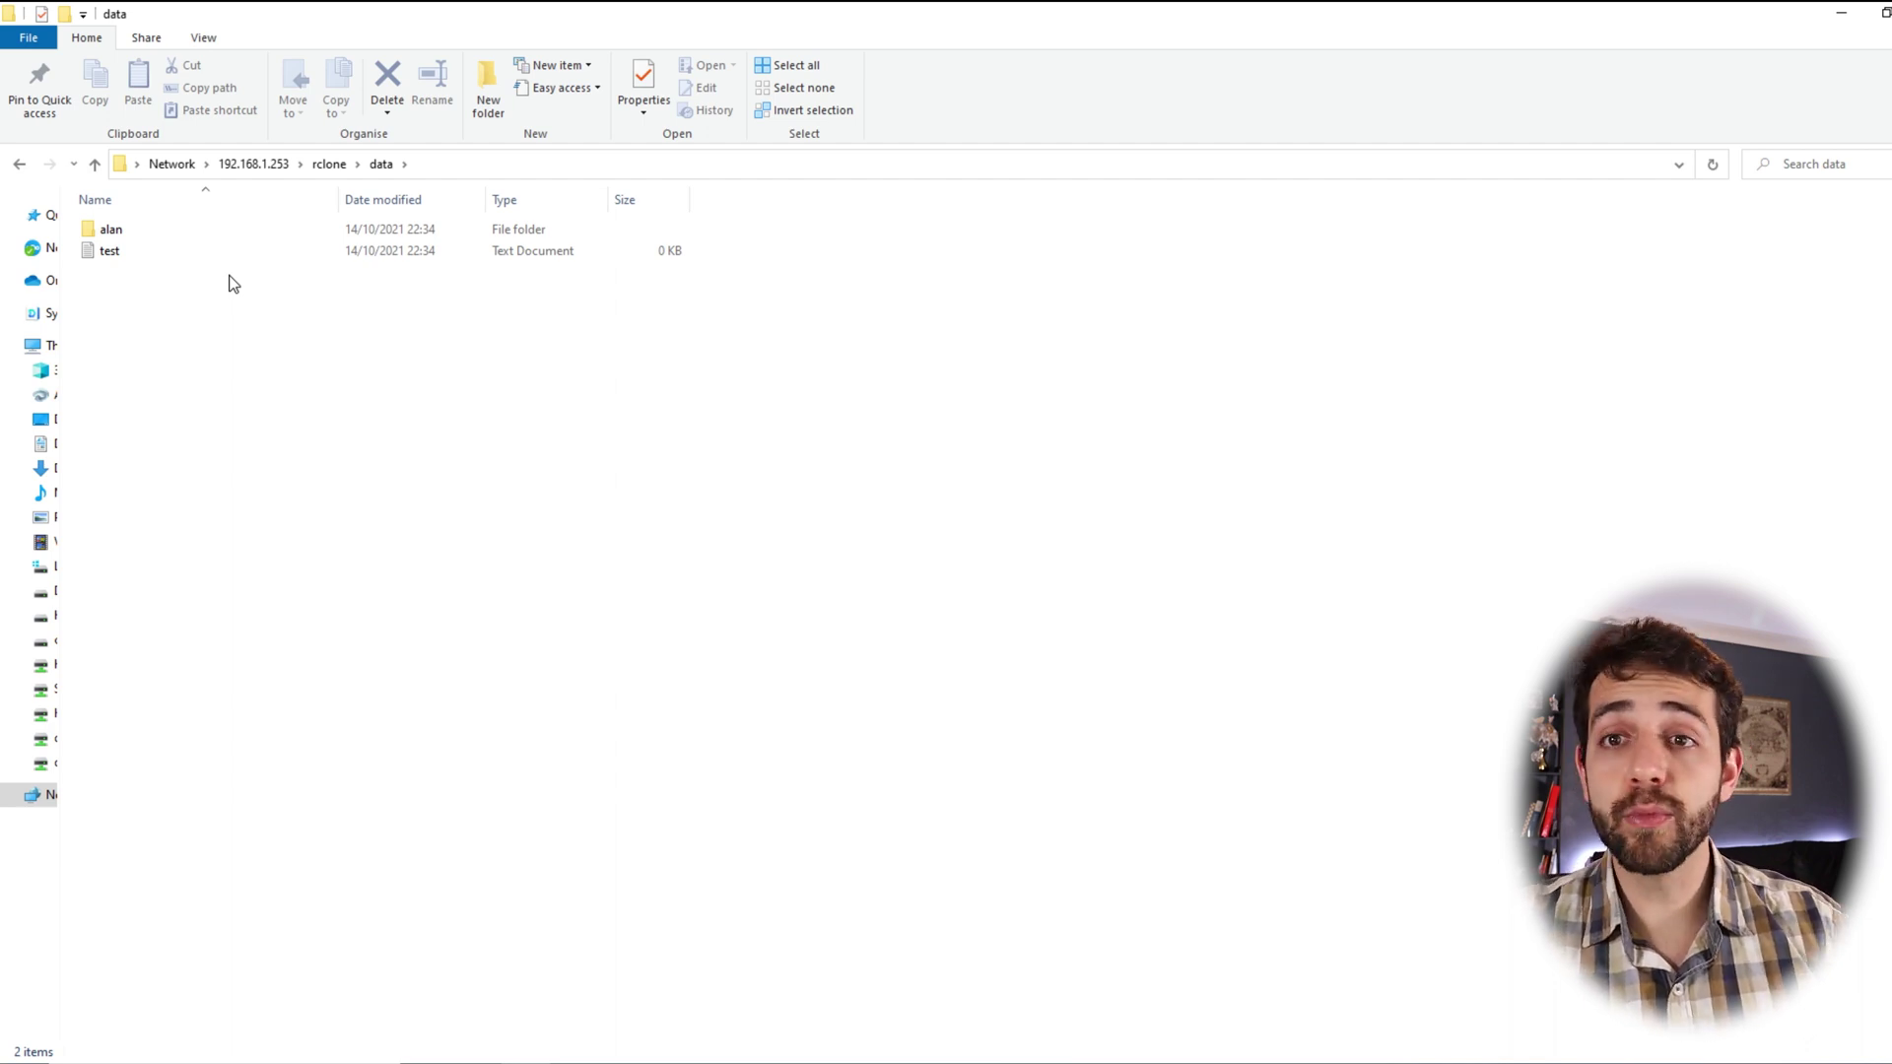
Stop the rclone mount with Ctrl+C, close the PuTTY session, and confirm data is empty
{"action": "left_click", "coordinate": [337, 165]}
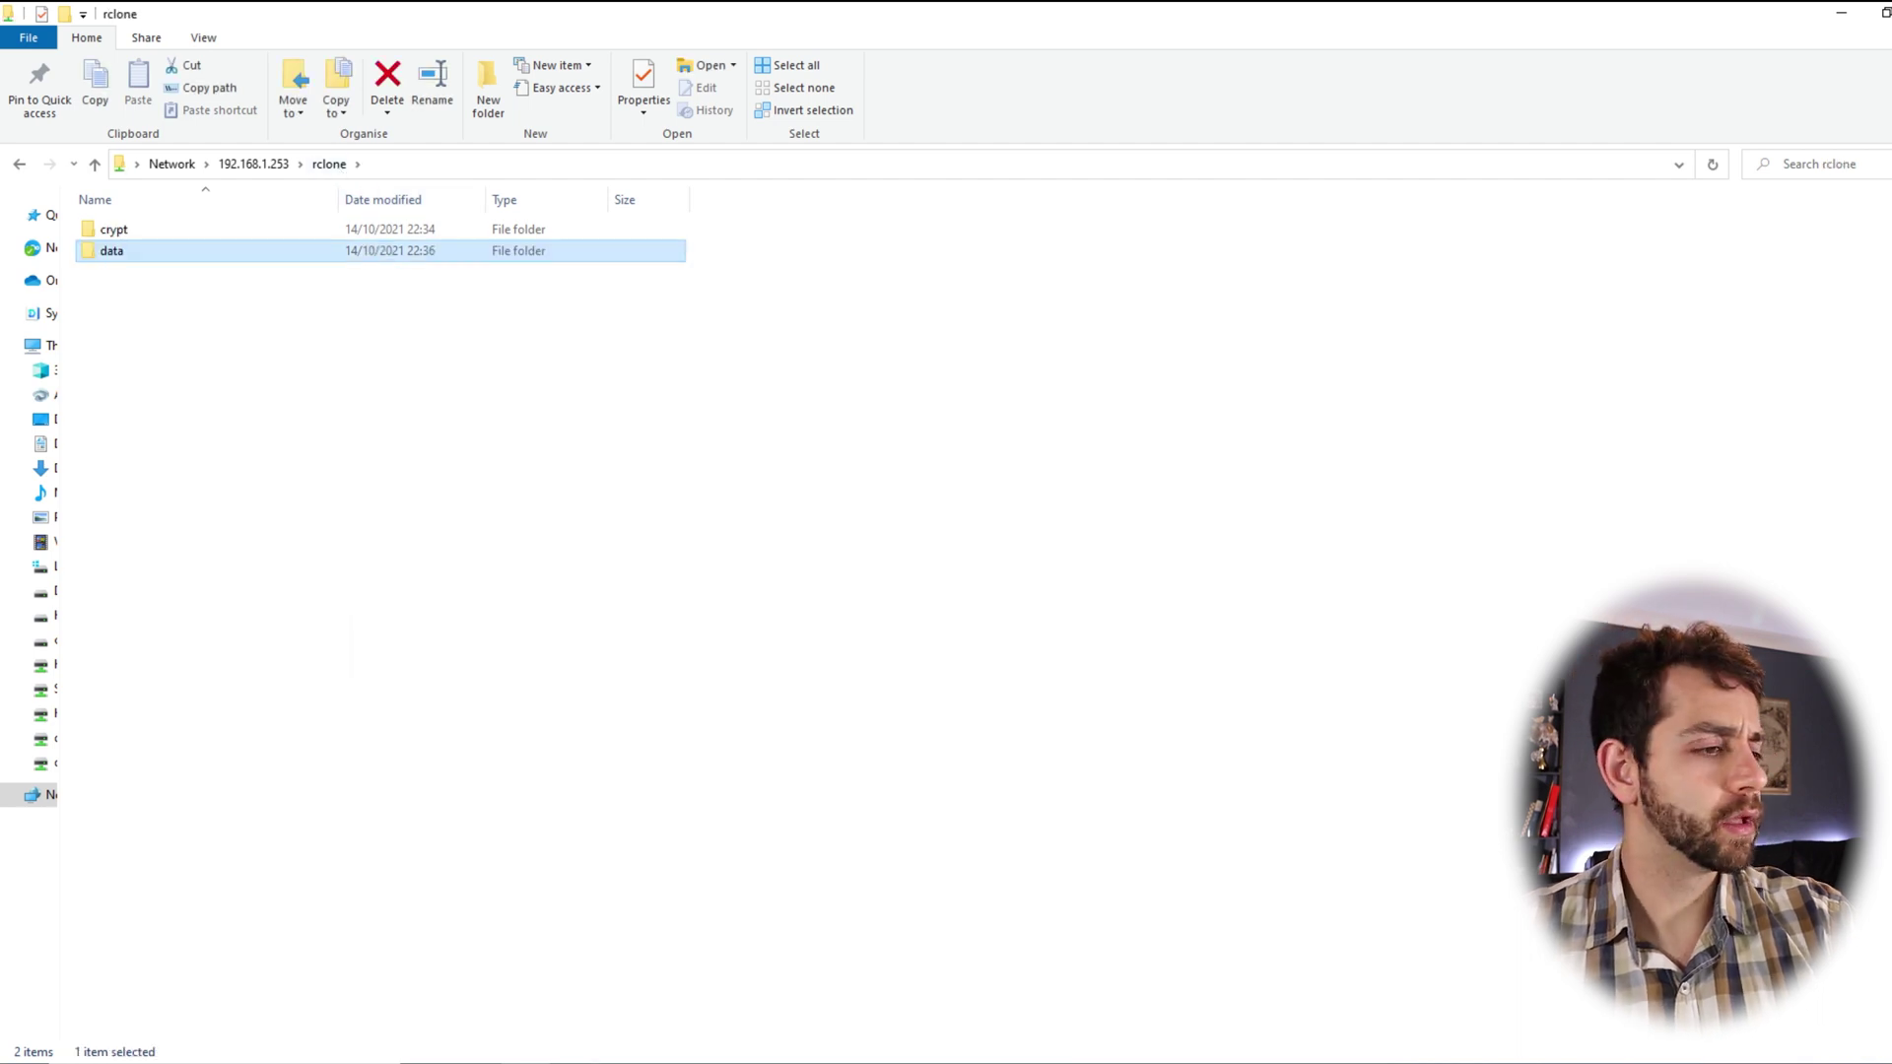
{"action": "left_click", "coordinate": [662, 995]}
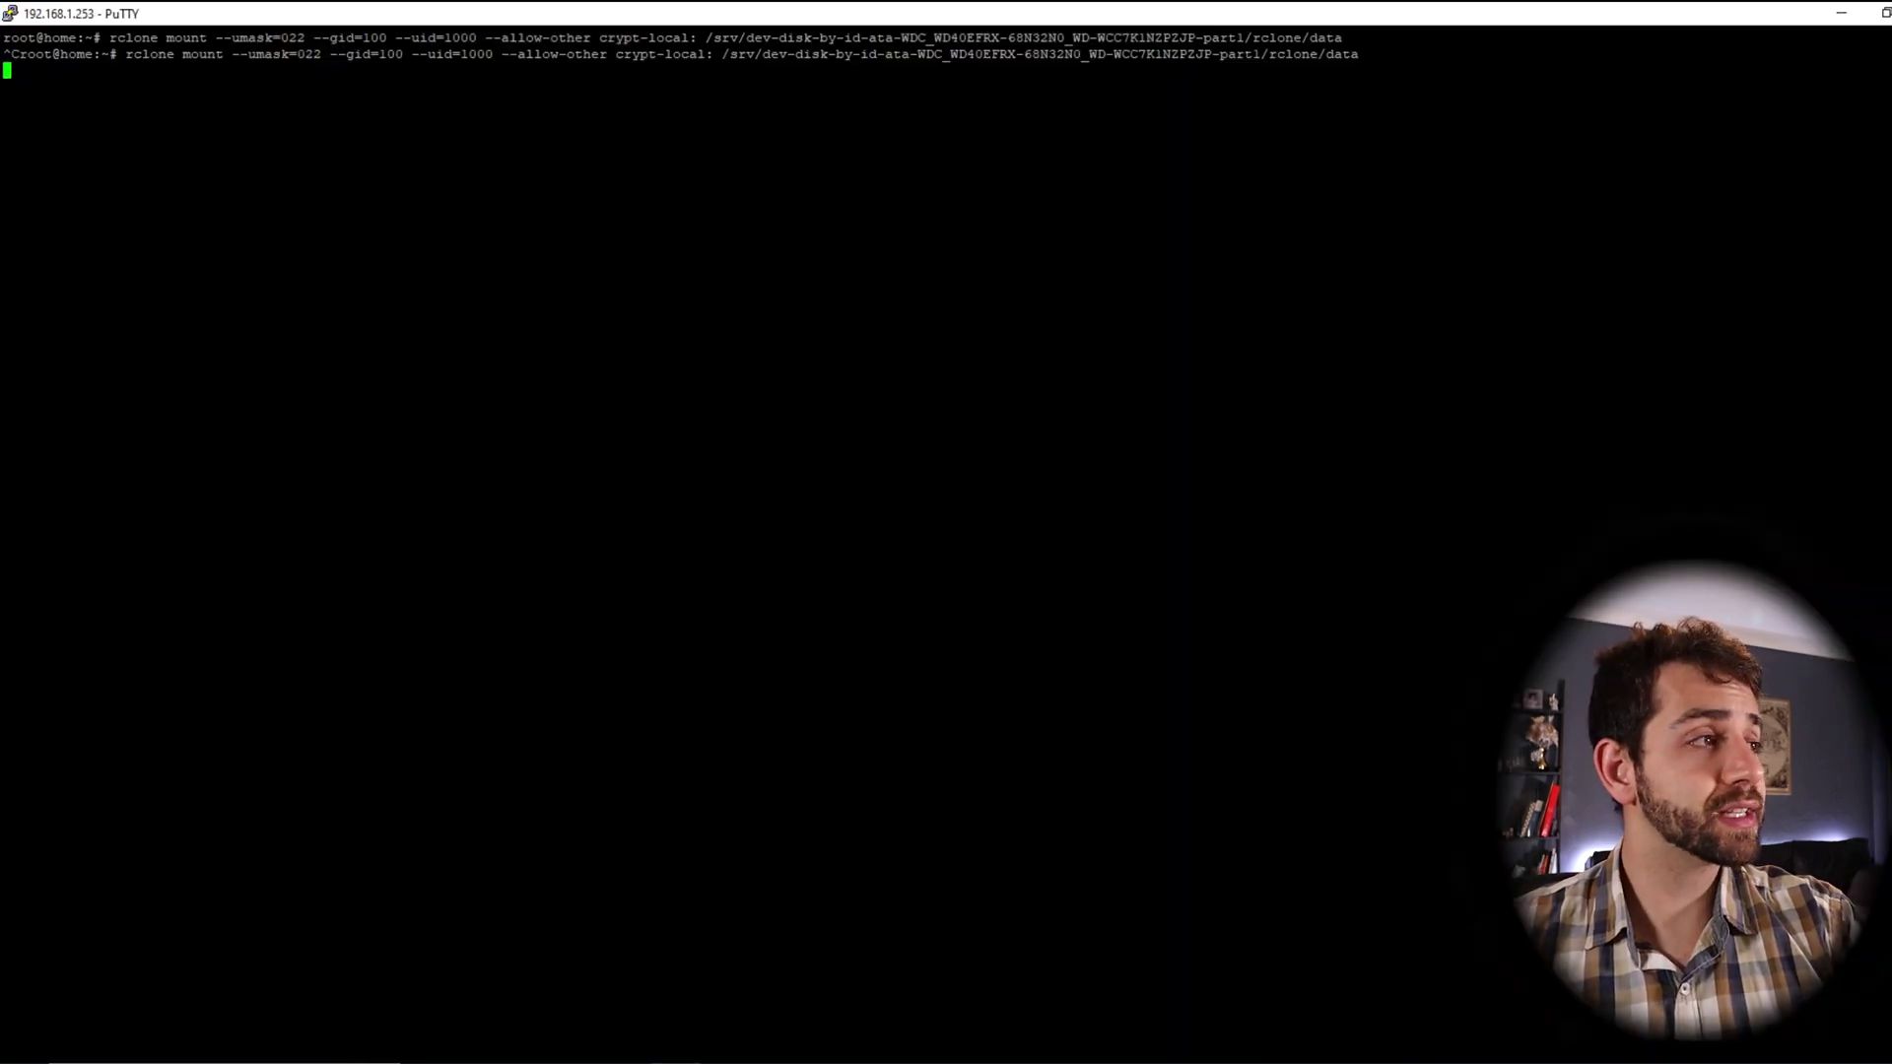
{"action": "key", "text": "ctrl+c"}
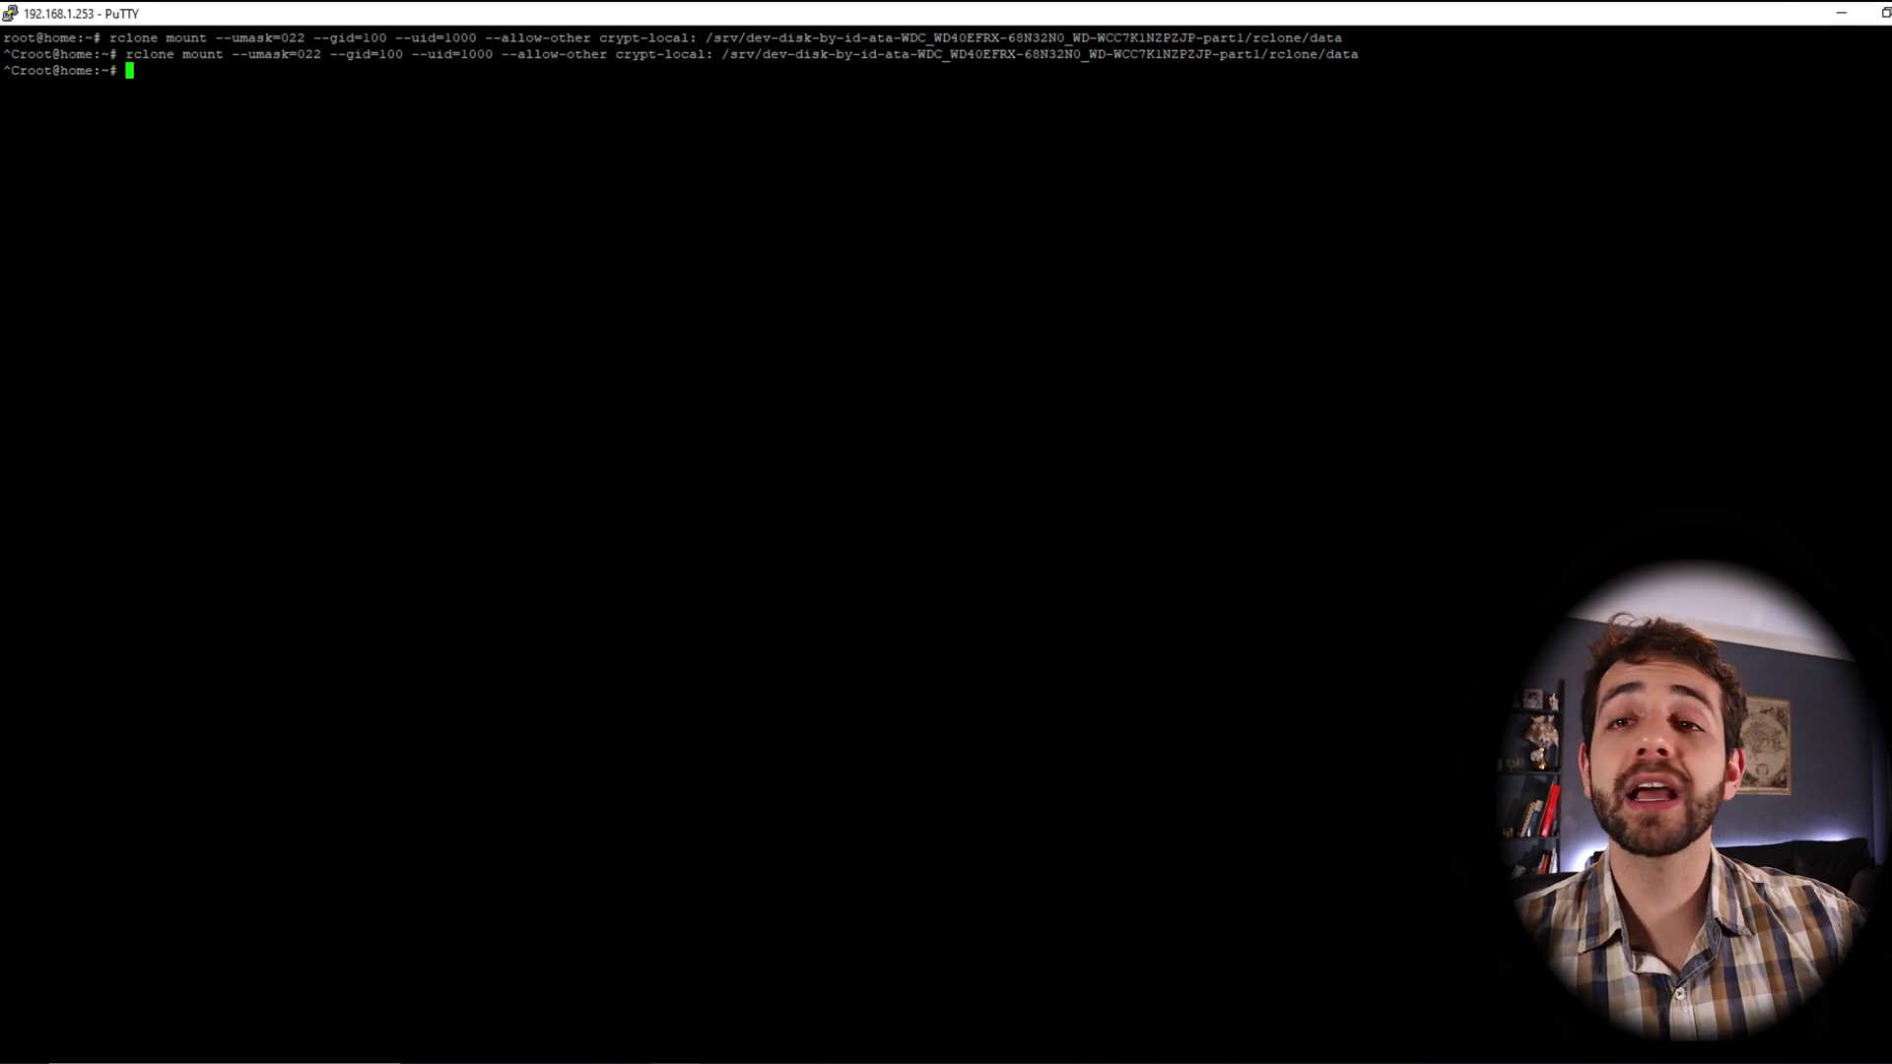
{"action": "key", "text": "alt+F4"}
{"action": "left_click", "coordinate": [1009, 613]}
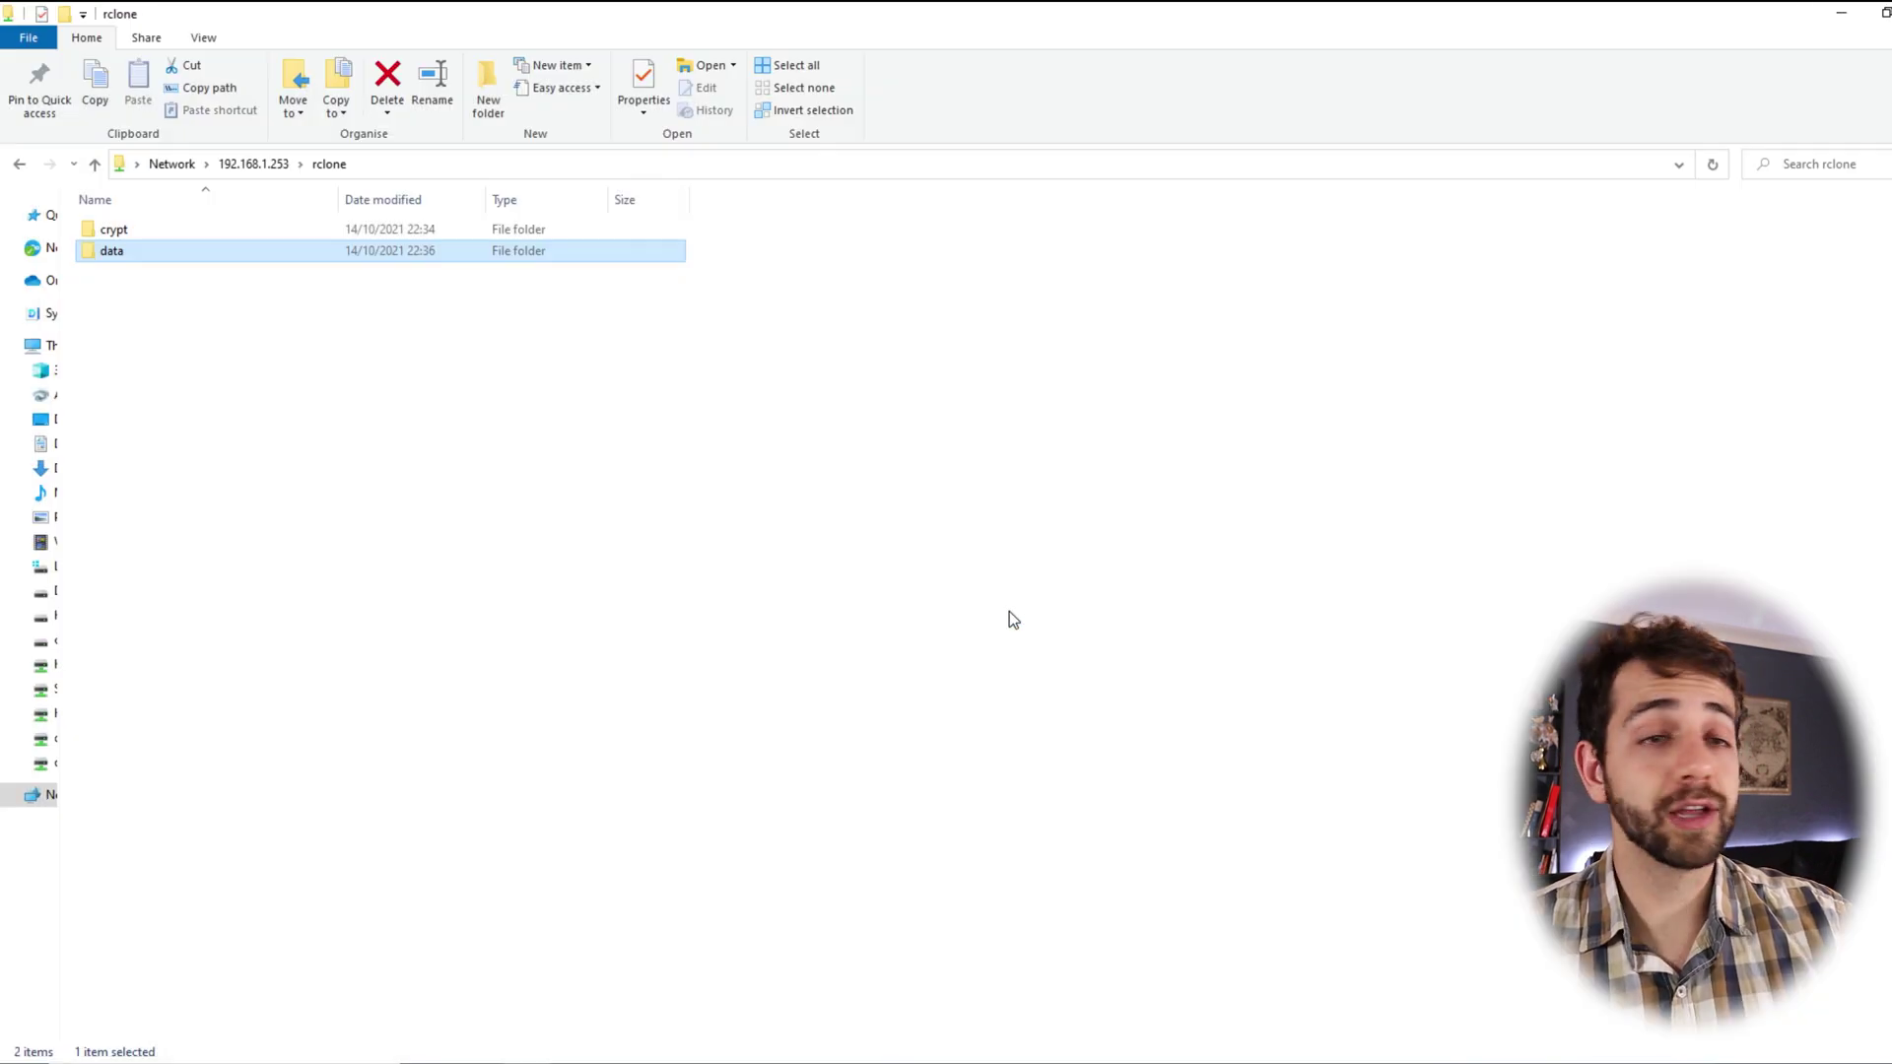
{"action": "double_click", "coordinate": [318, 258]}
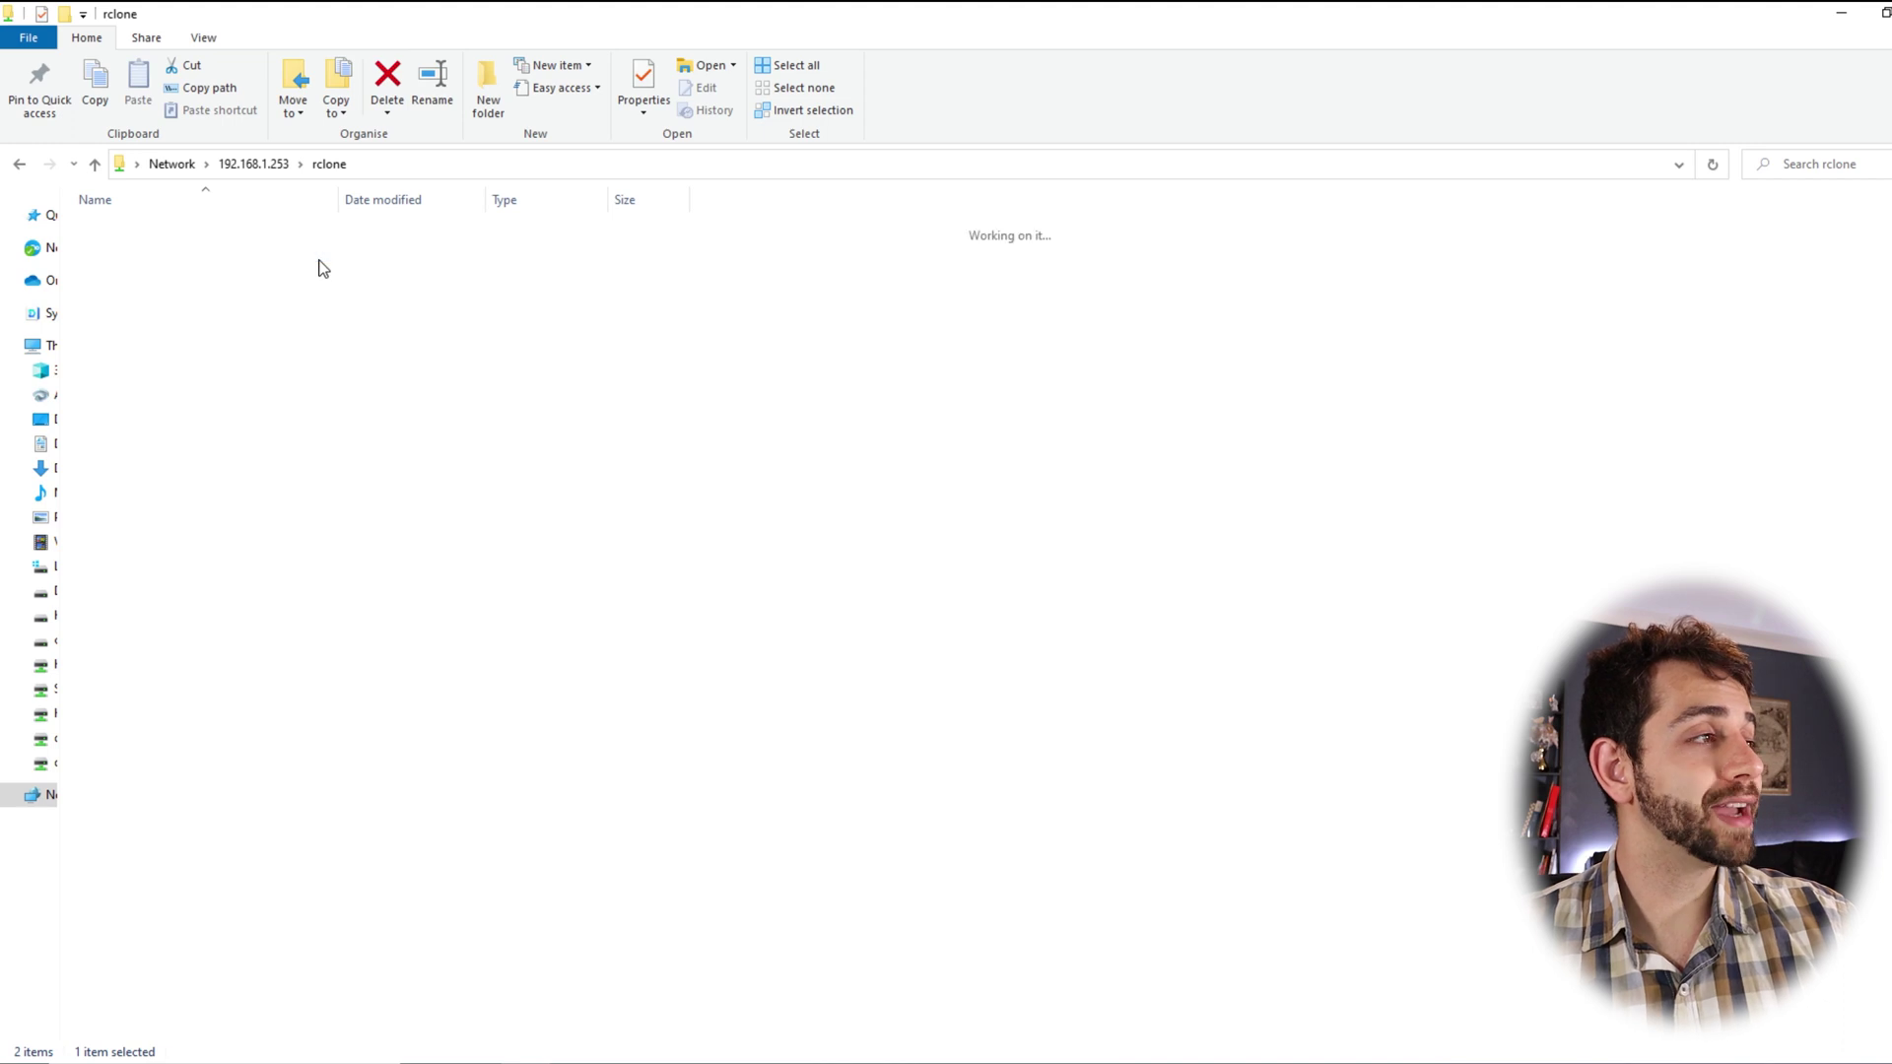
{"action": "left_click", "coordinate": [329, 167]}
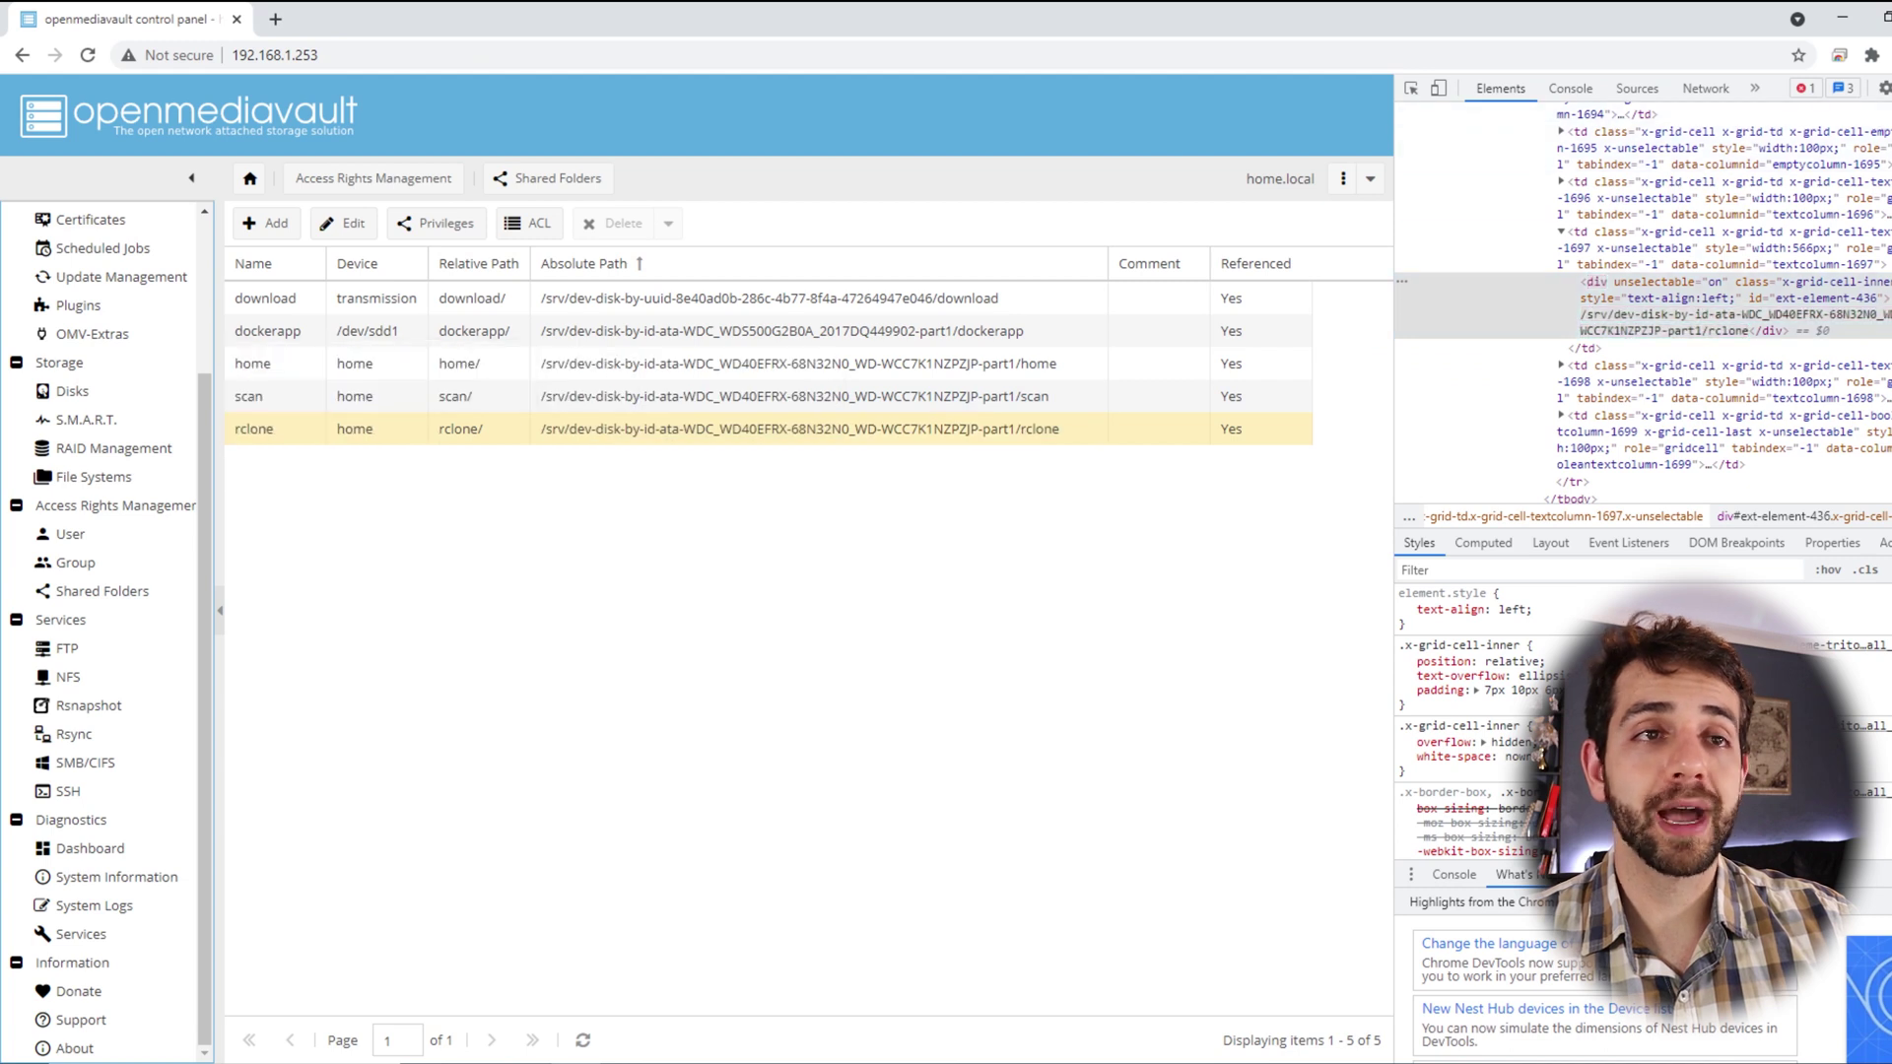
Set a scheduled job to run the pasted crypt-local rclone mount command At reboot, and save
{"action": "key", "text": "F12"}
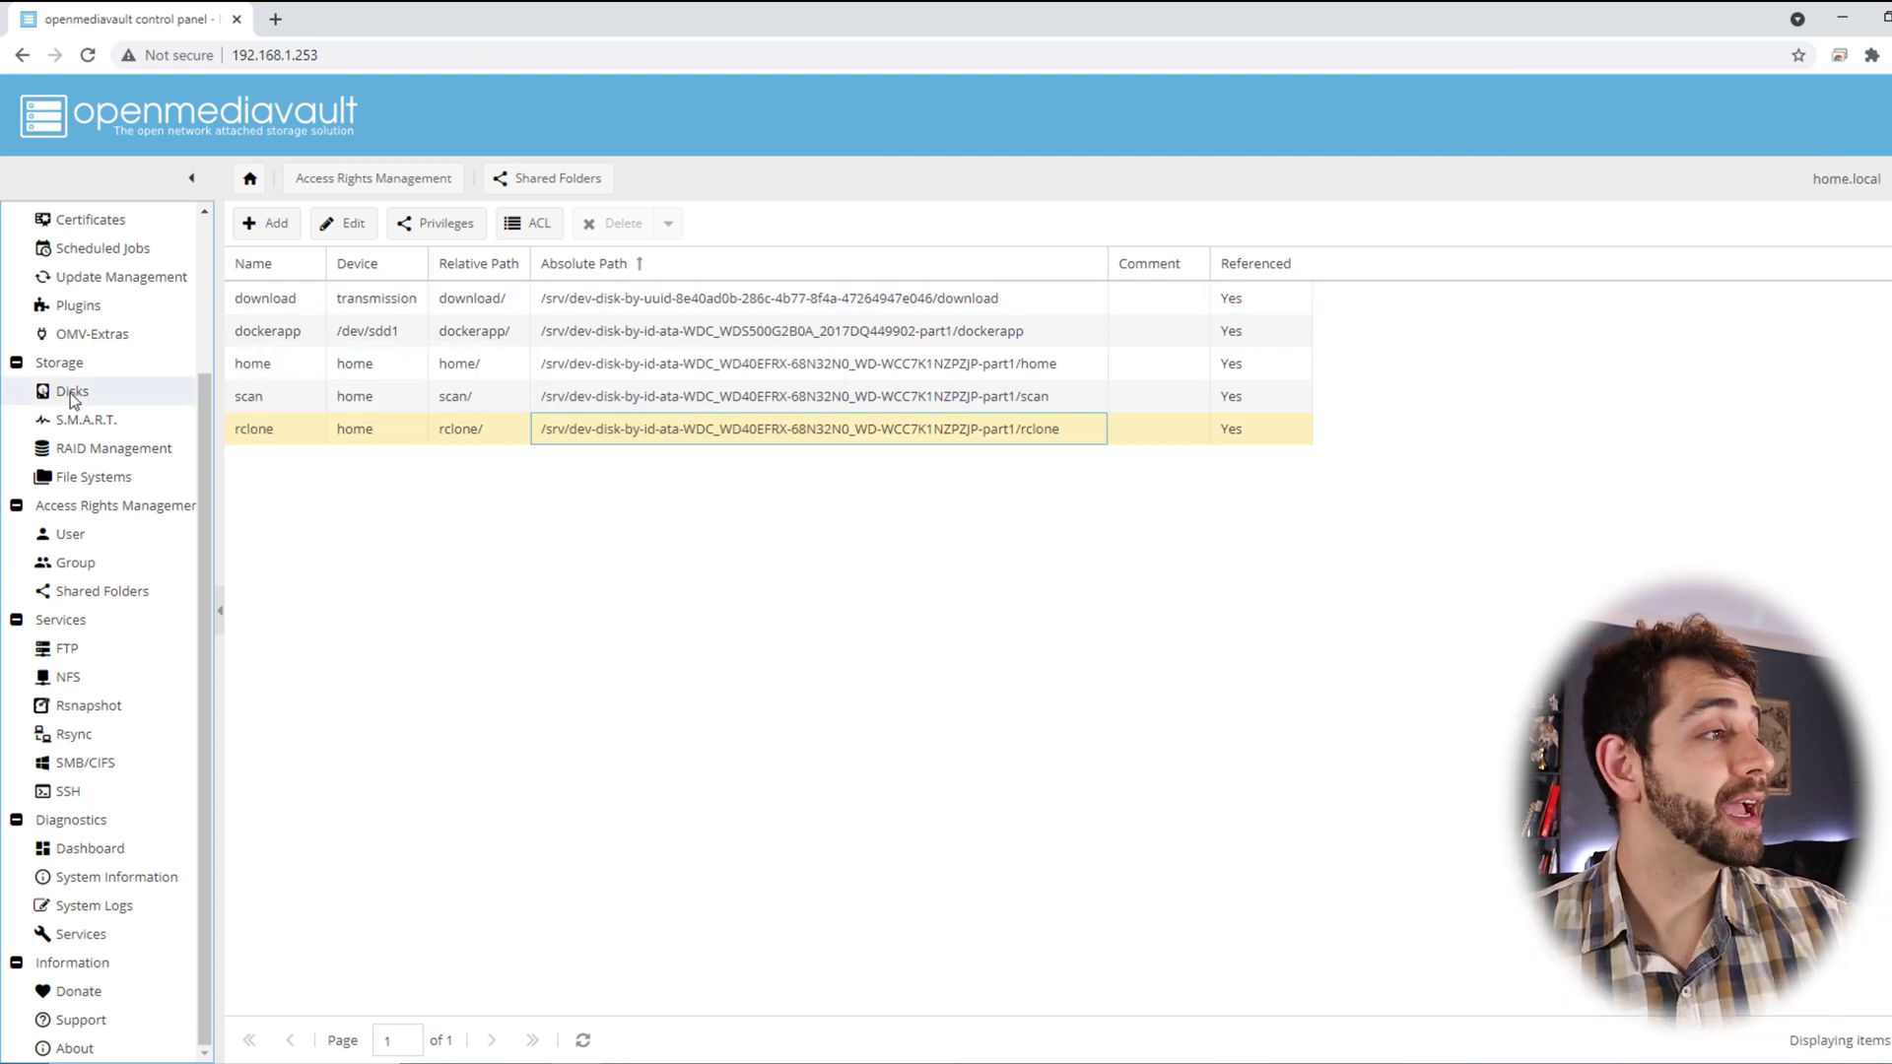
{"action": "left_click", "coordinate": [105, 252]}
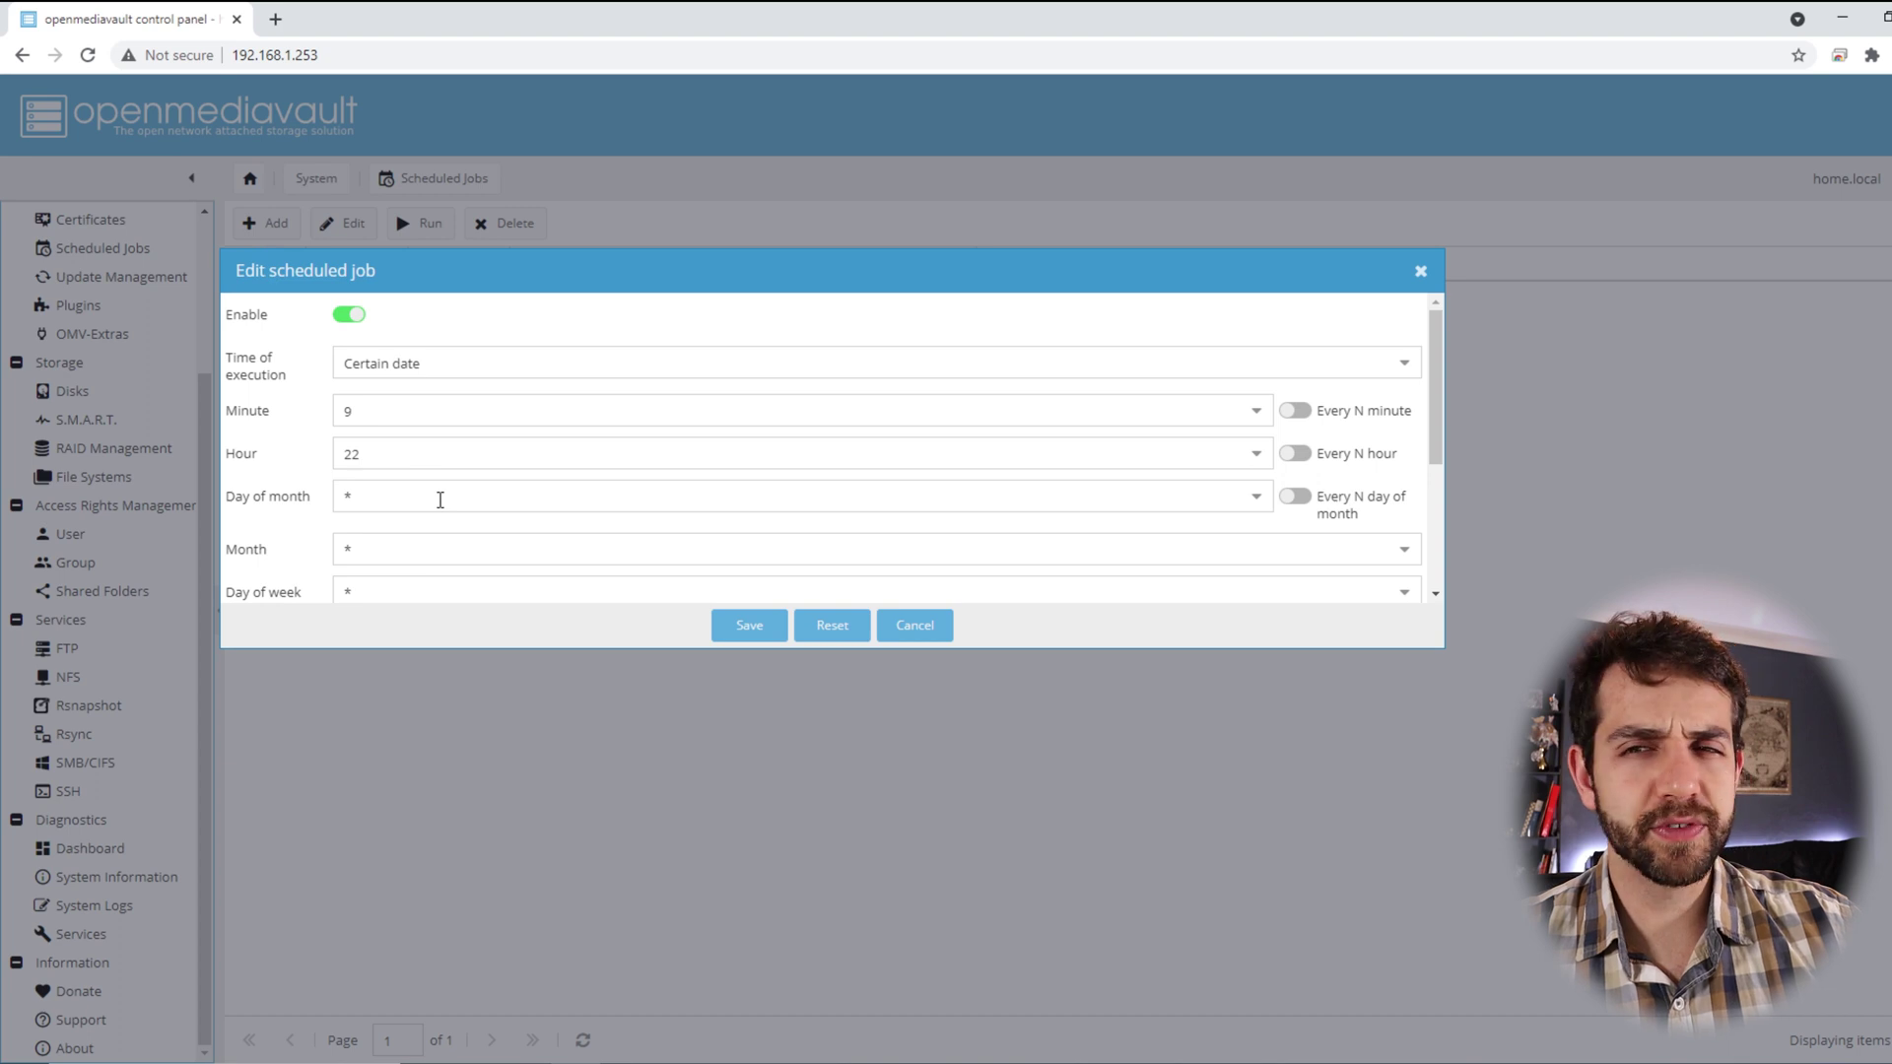
{"action": "left_click", "coordinate": [397, 370]}
{"action": "left_click", "coordinate": [406, 594]}
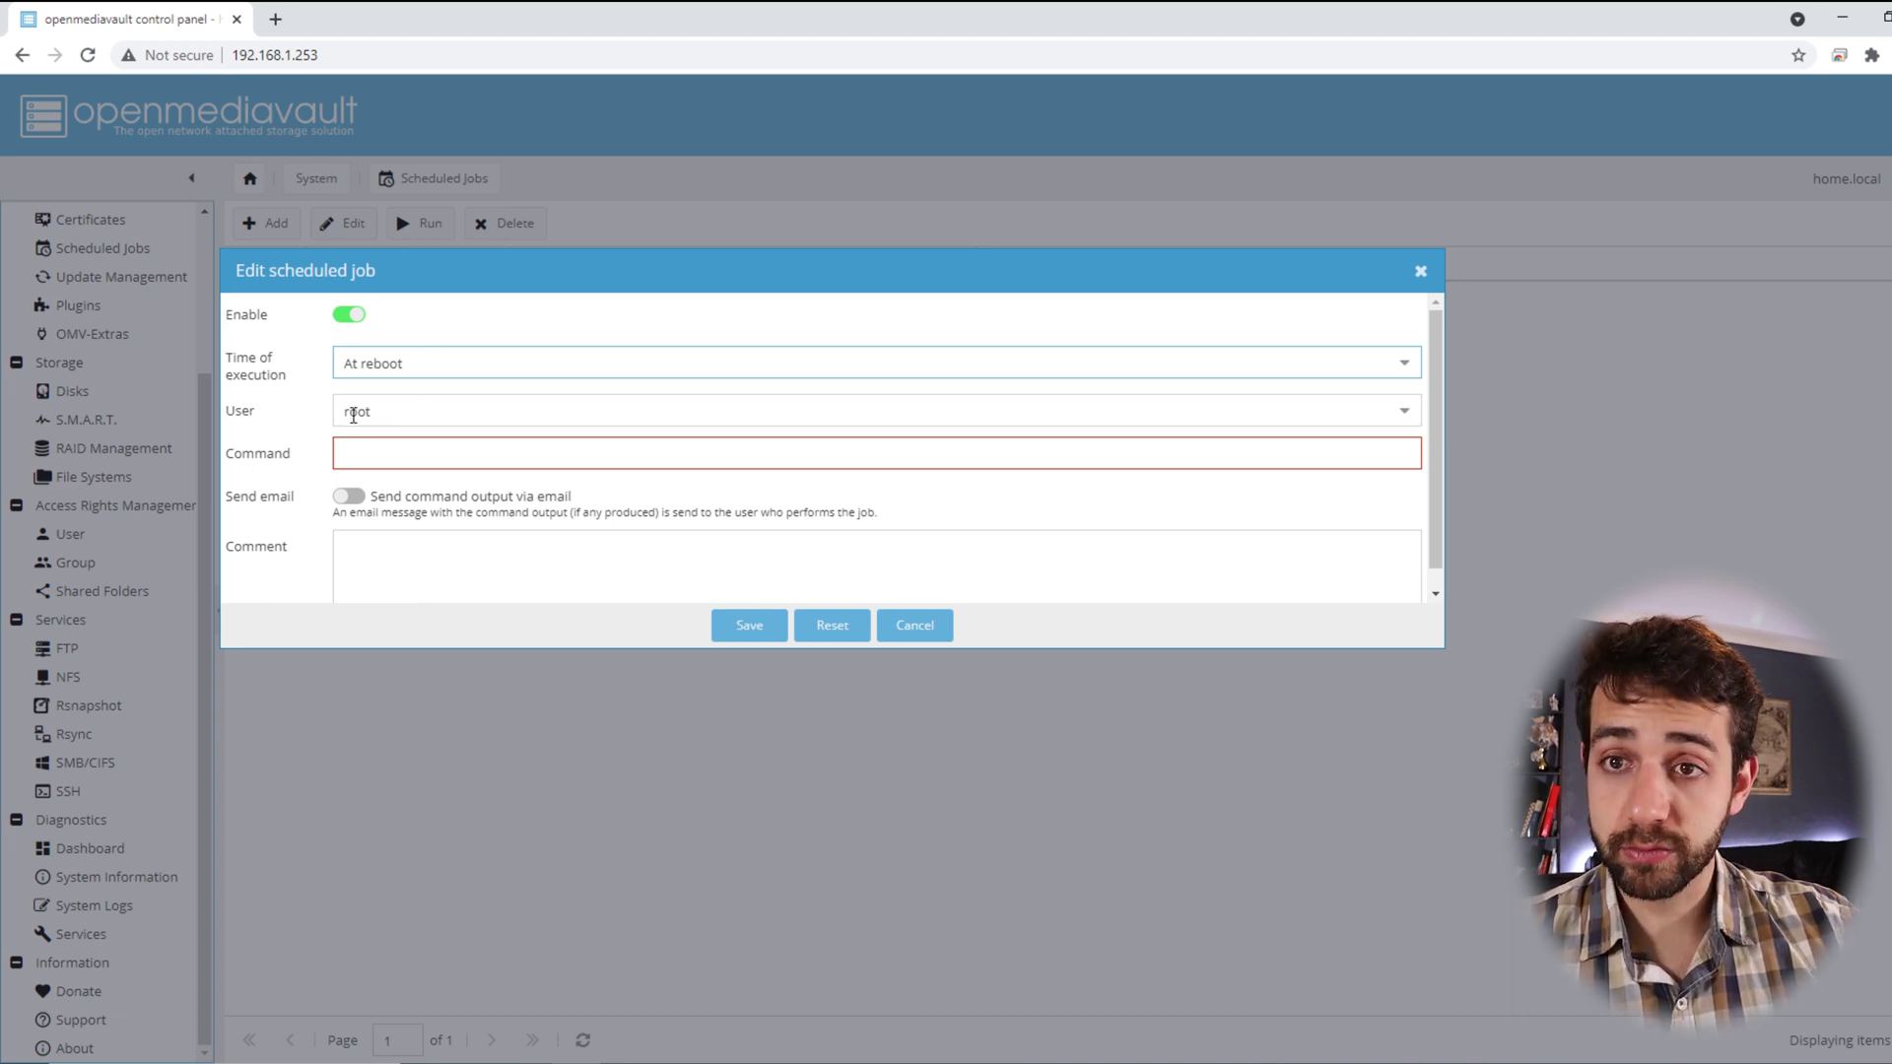
{"action": "left_click", "coordinate": [413, 465]}
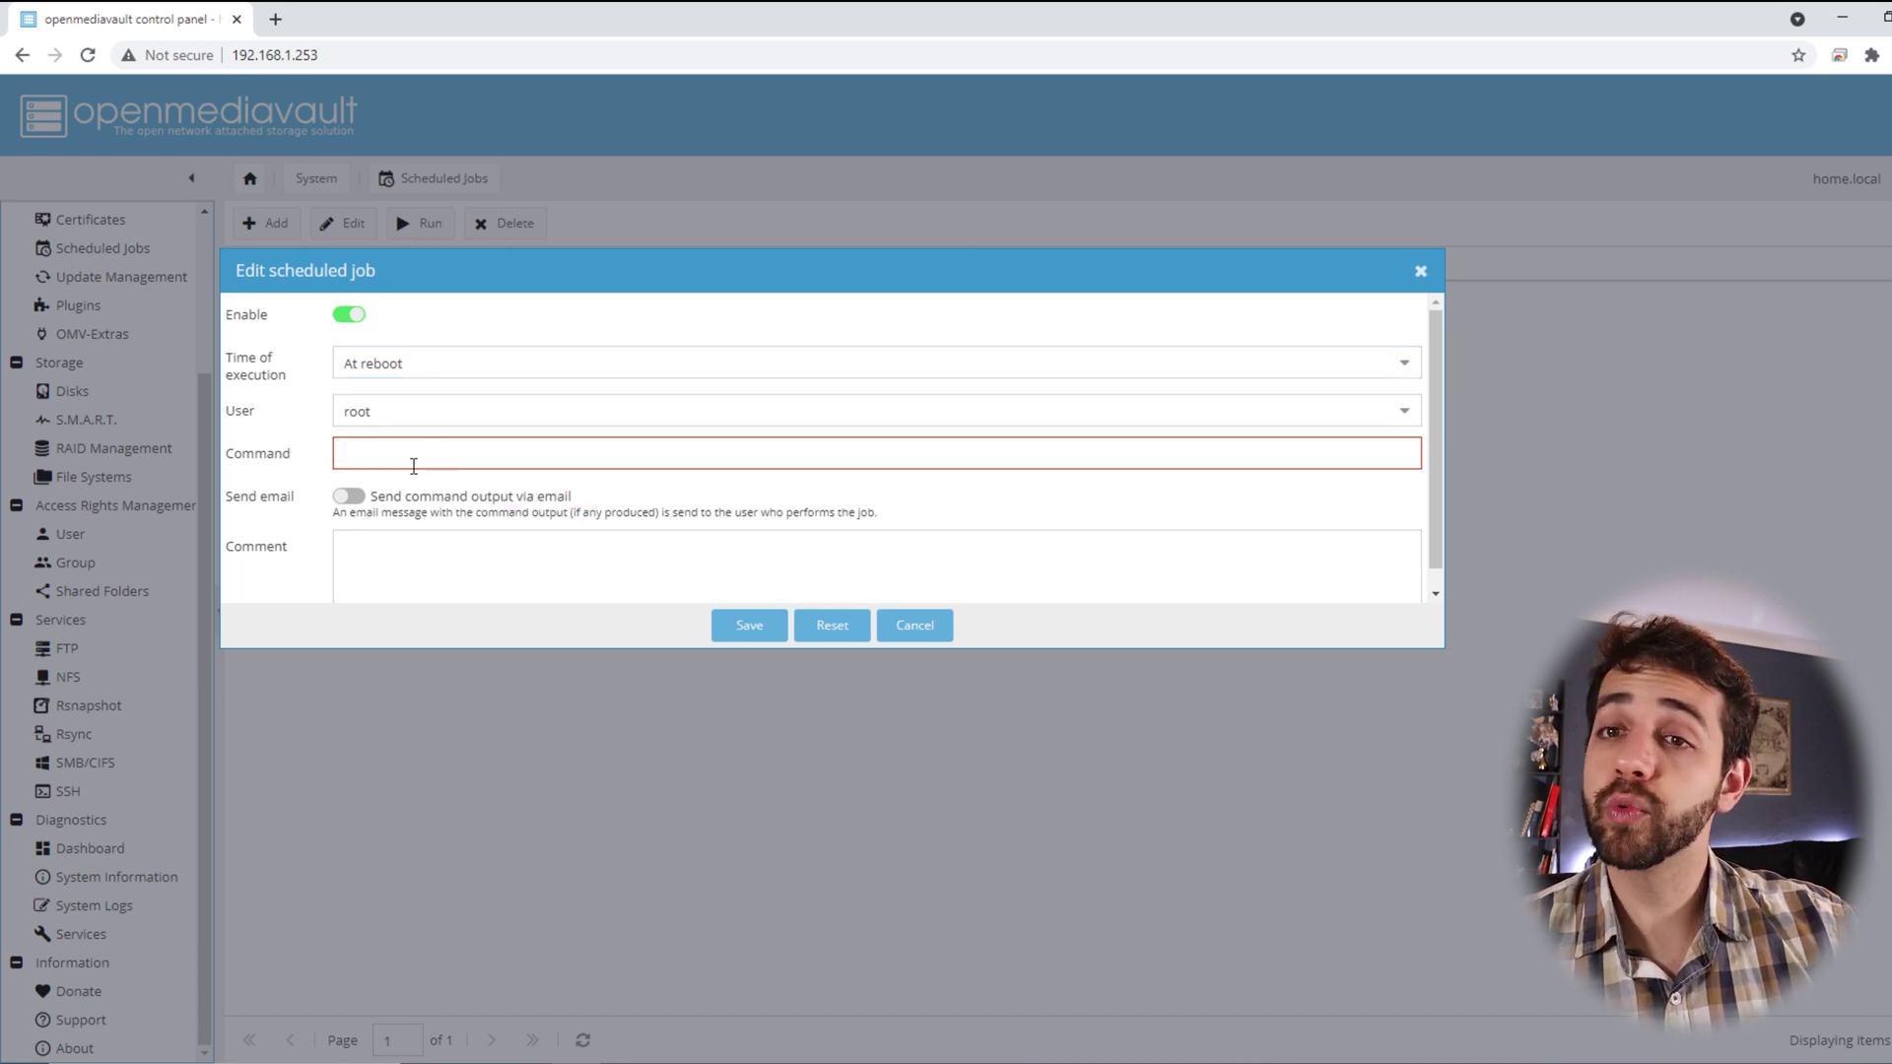
{"action": "type", "text": "rclone mount --umask=022 --gid=100 --uid=1000 --allow-other  crypt-local: /srv/dev-disk-by-id-ata-WDC_WD40EFRX-68N32N0_WD-WCC7K1NZPZJP-part1/rclone/data"}
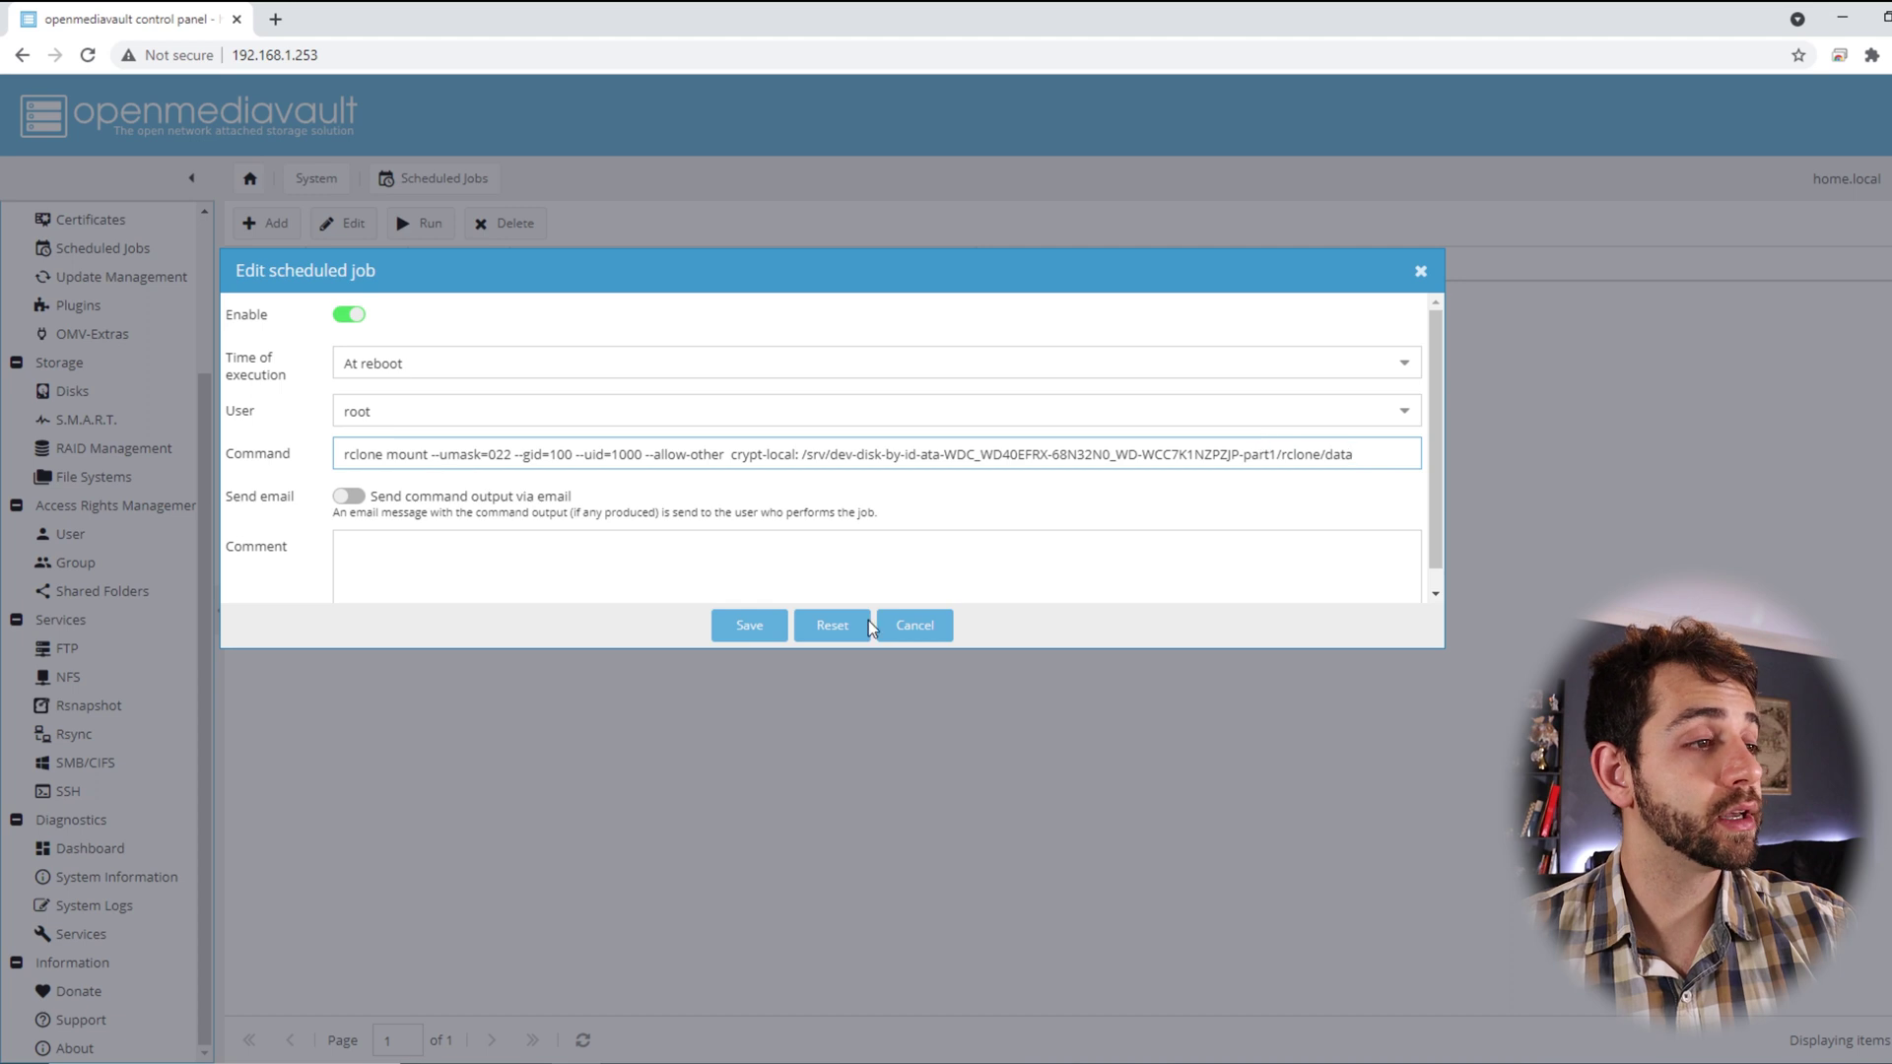
{"action": "left_click", "coordinate": [751, 628]}
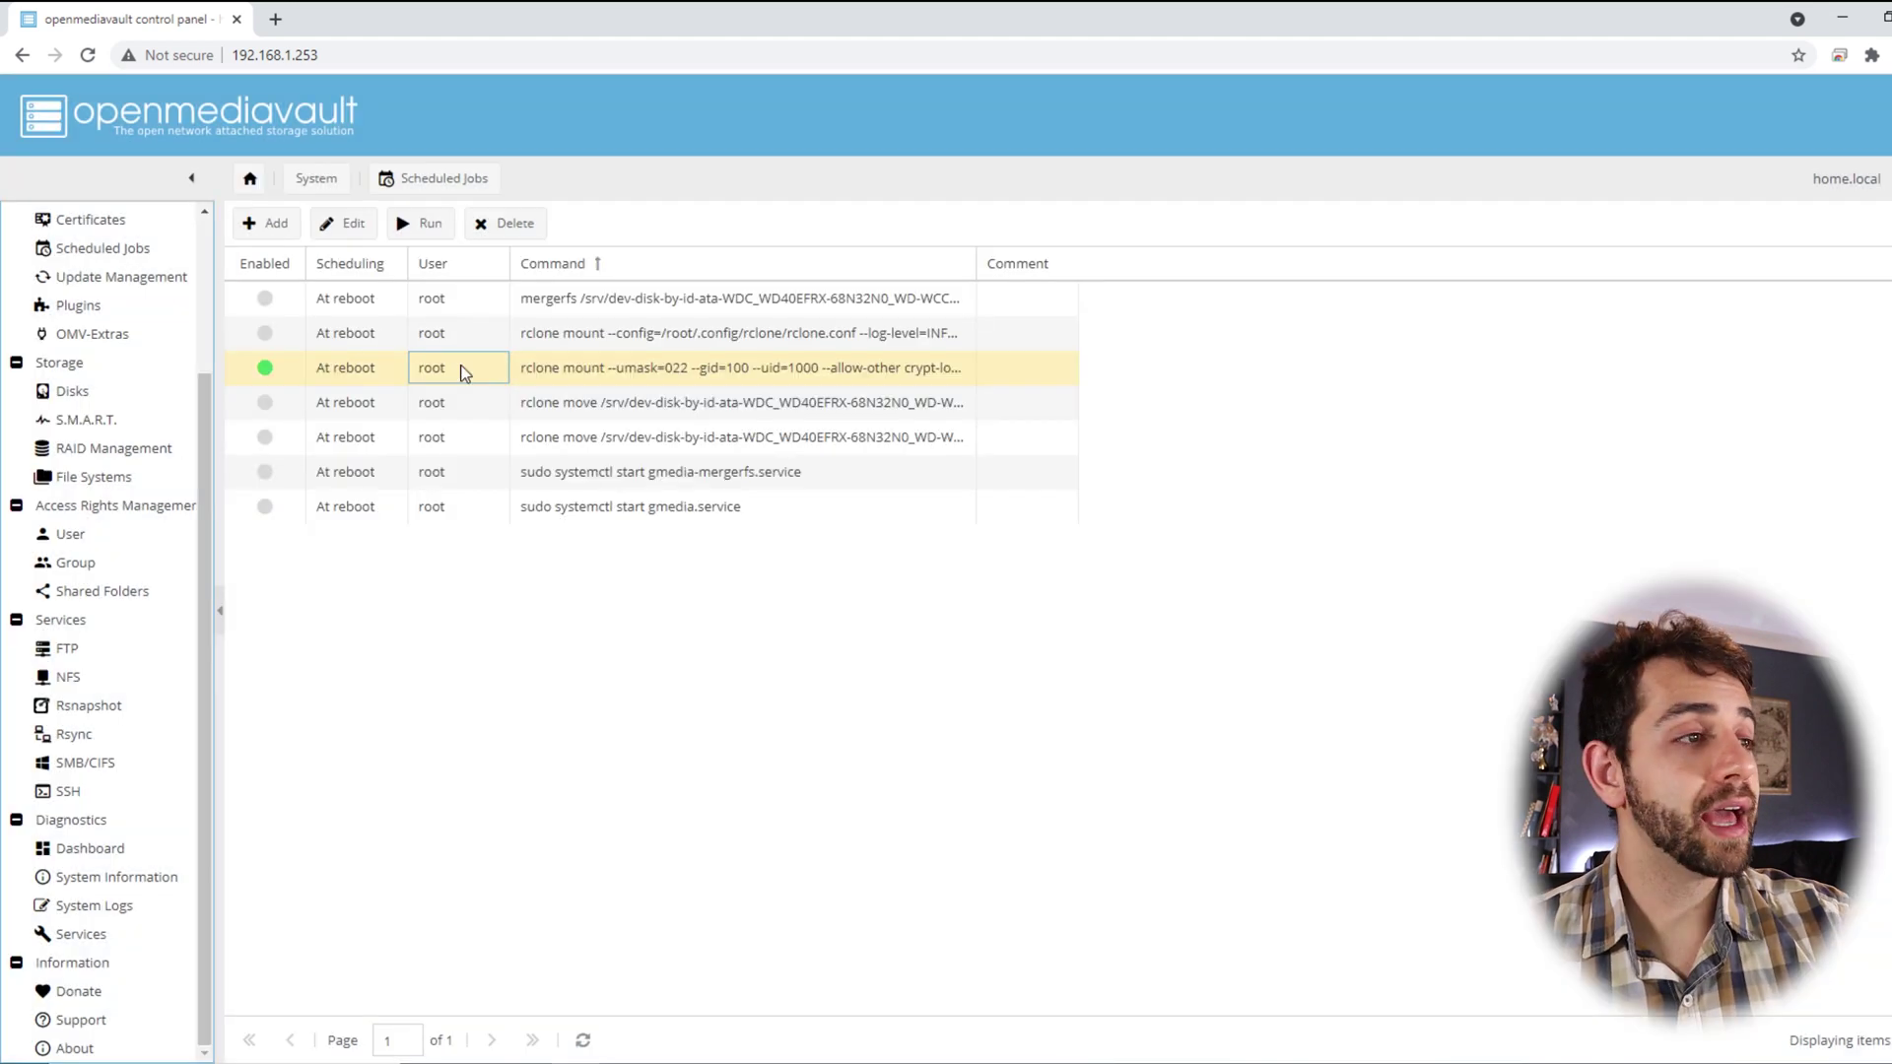
Execute the mount job now via Run and Start, then reload the openmediavault page
{"action": "left_click", "coordinate": [431, 234]}
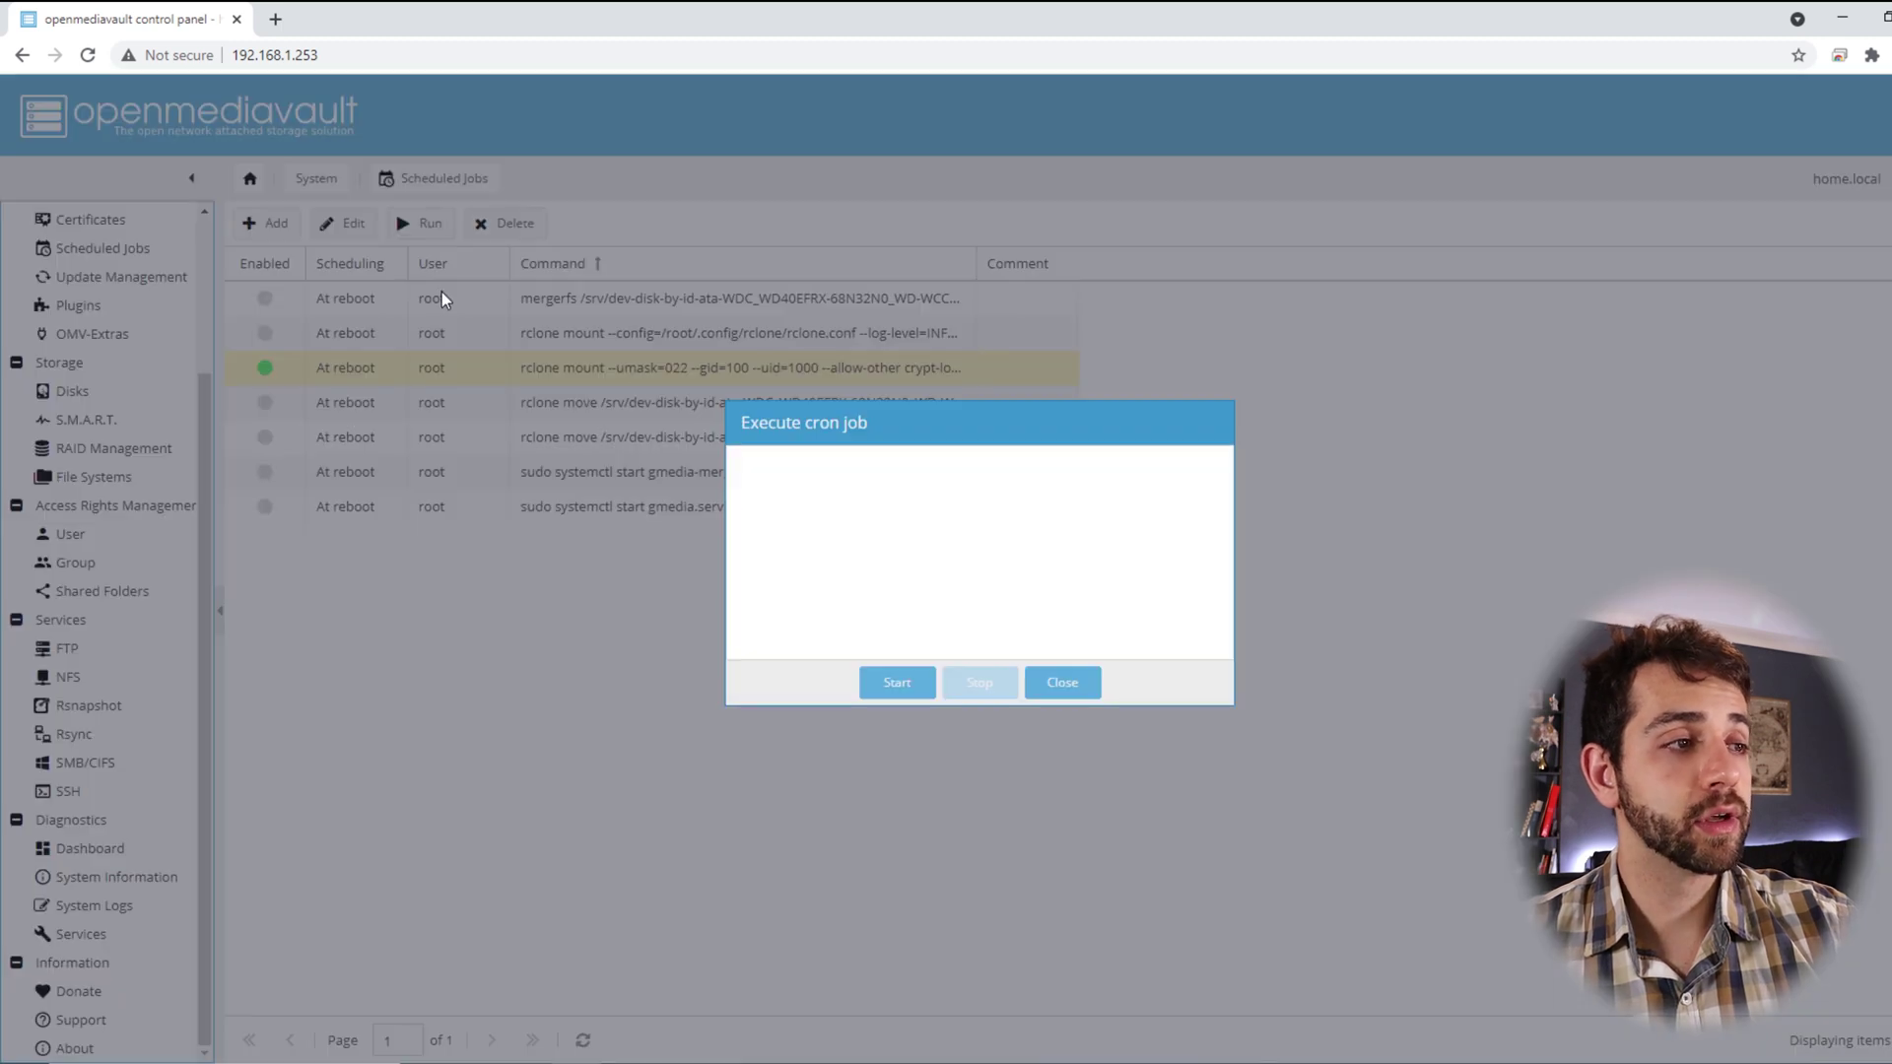
{"action": "left_click_drag", "start_coordinate": [910, 426], "coordinate": [789, 360]}
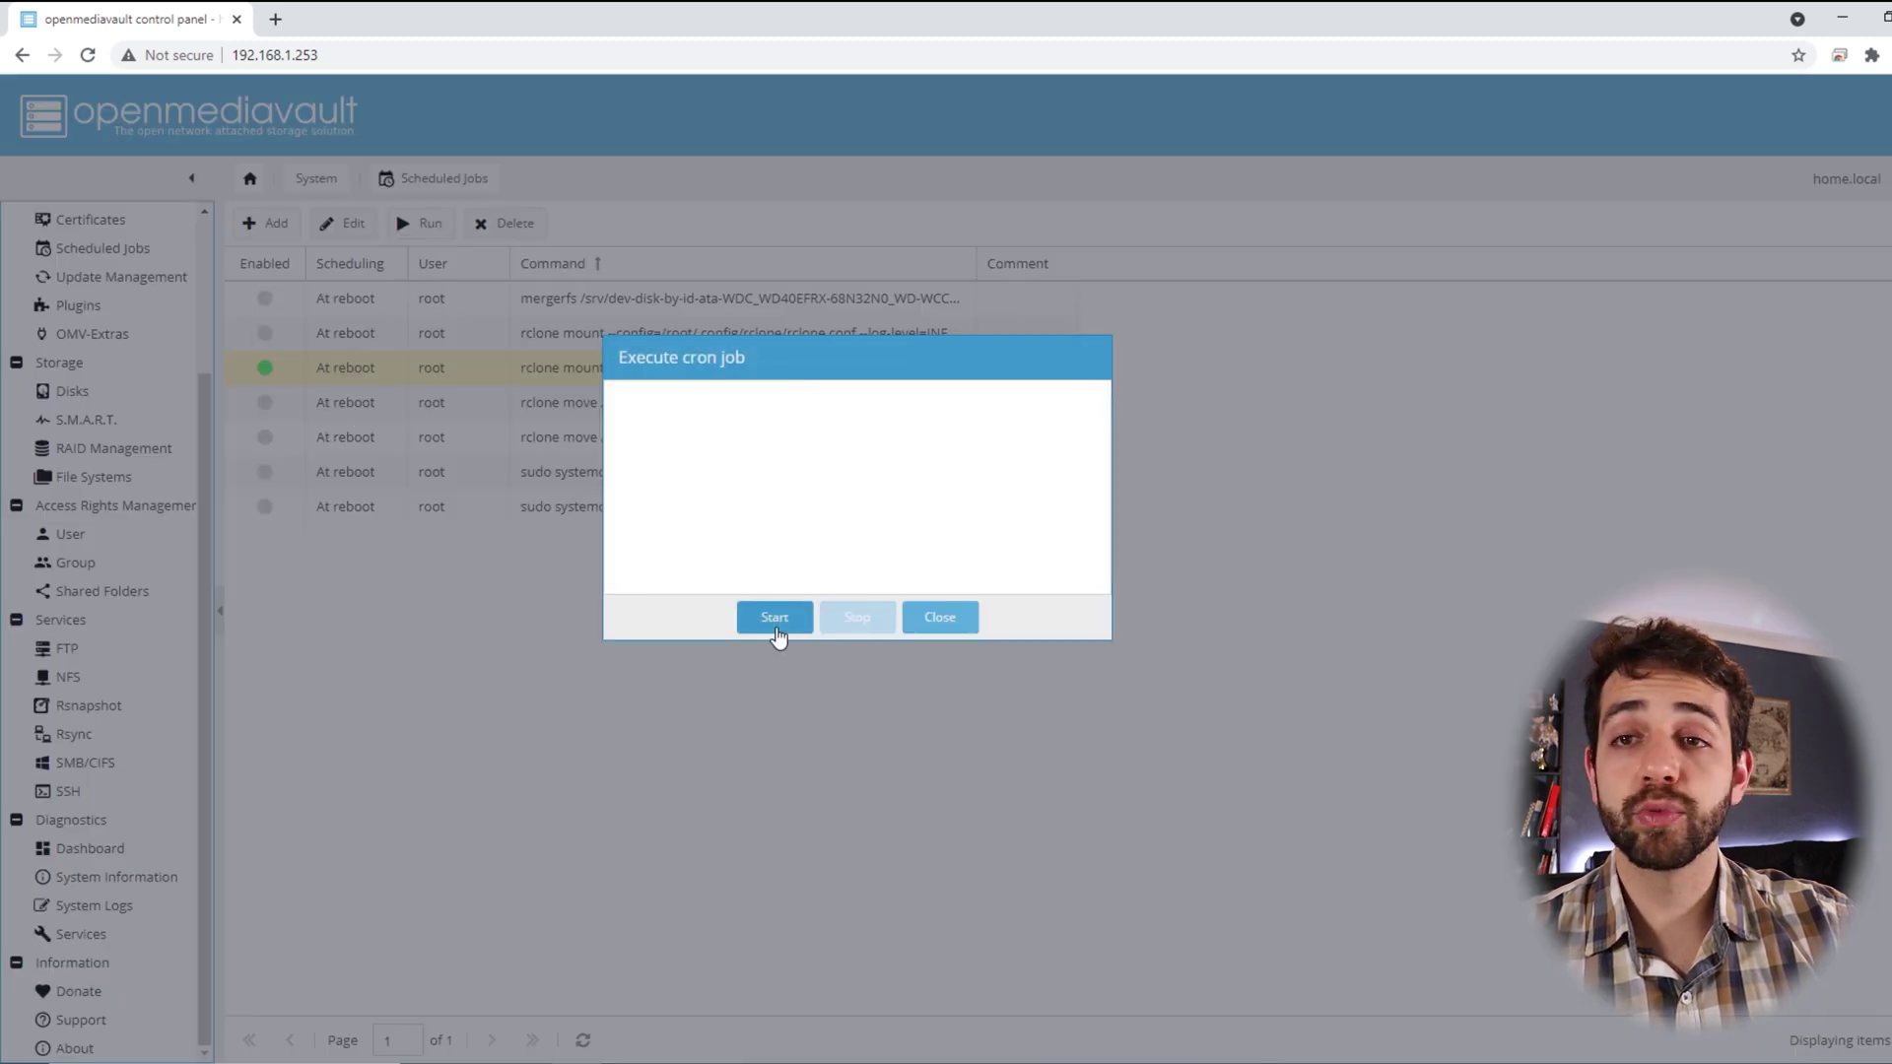
{"action": "left_click", "coordinate": [775, 621]}
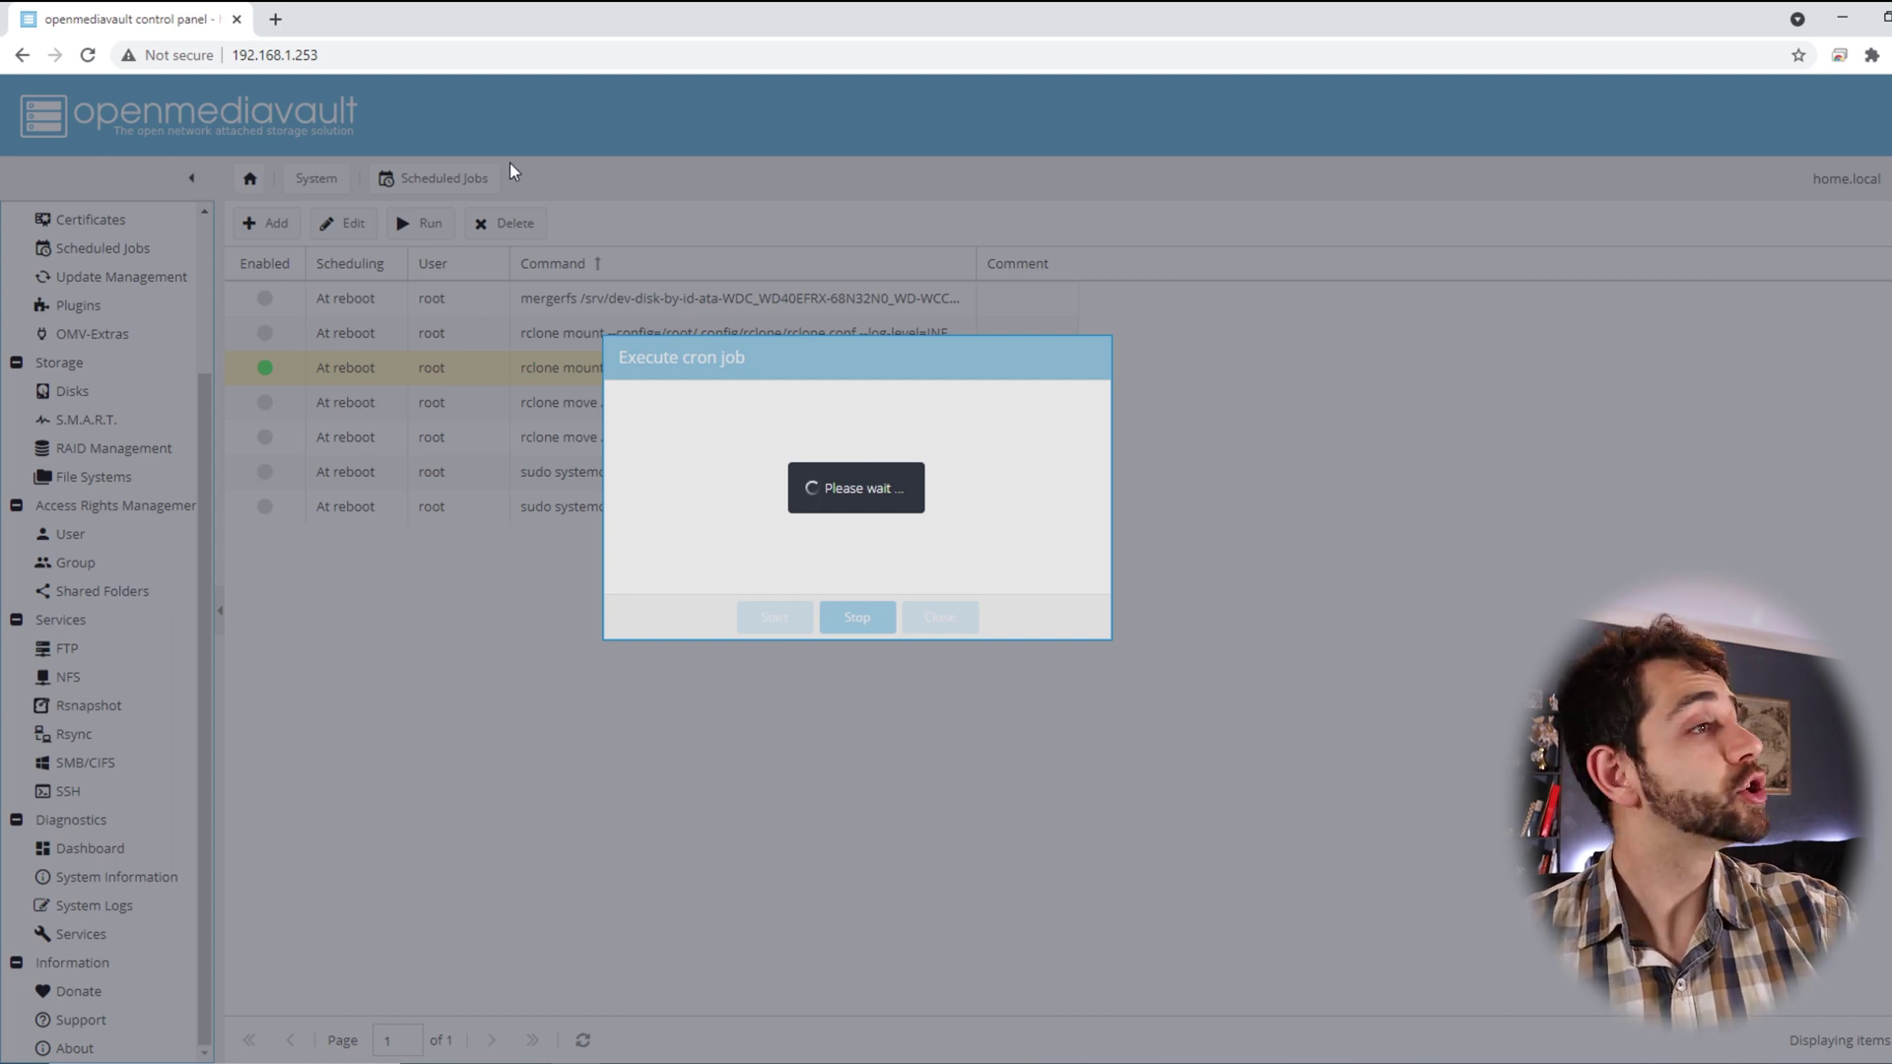
{"action": "key", "text": "F5"}
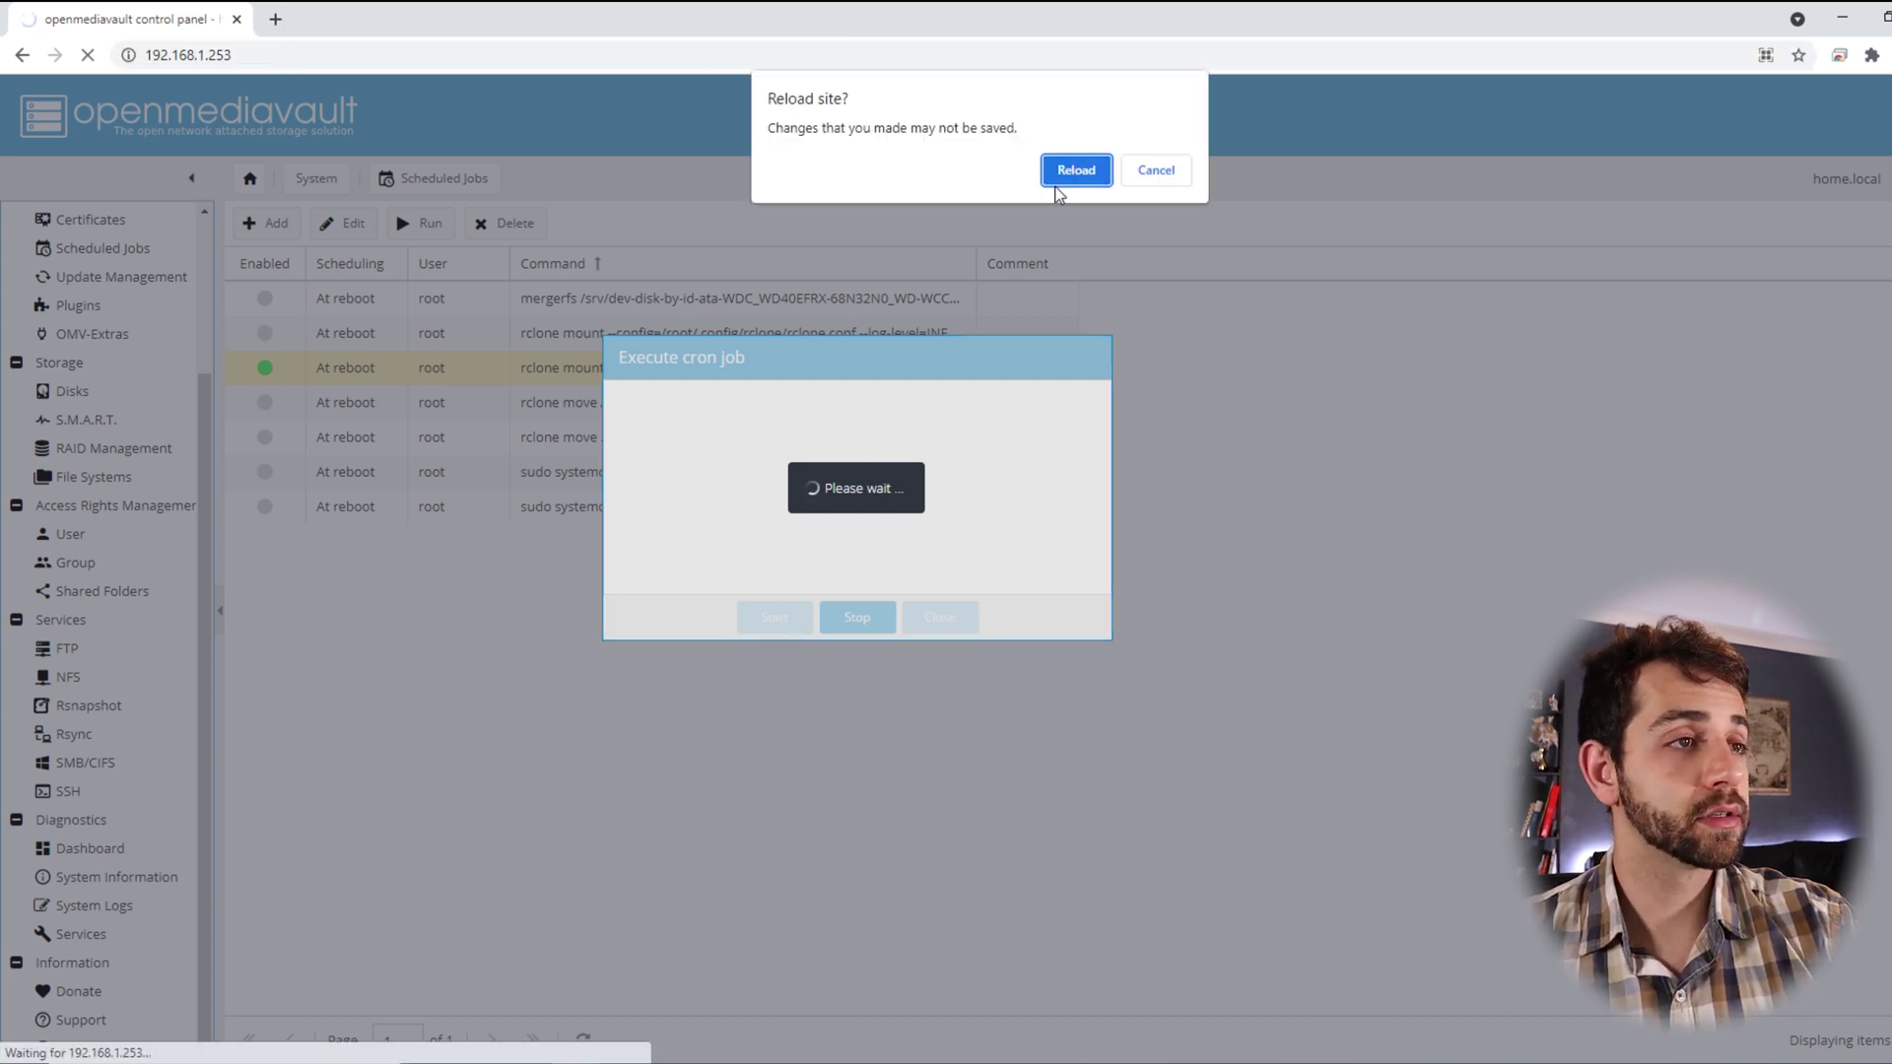
{"action": "left_click", "coordinate": [1057, 181]}
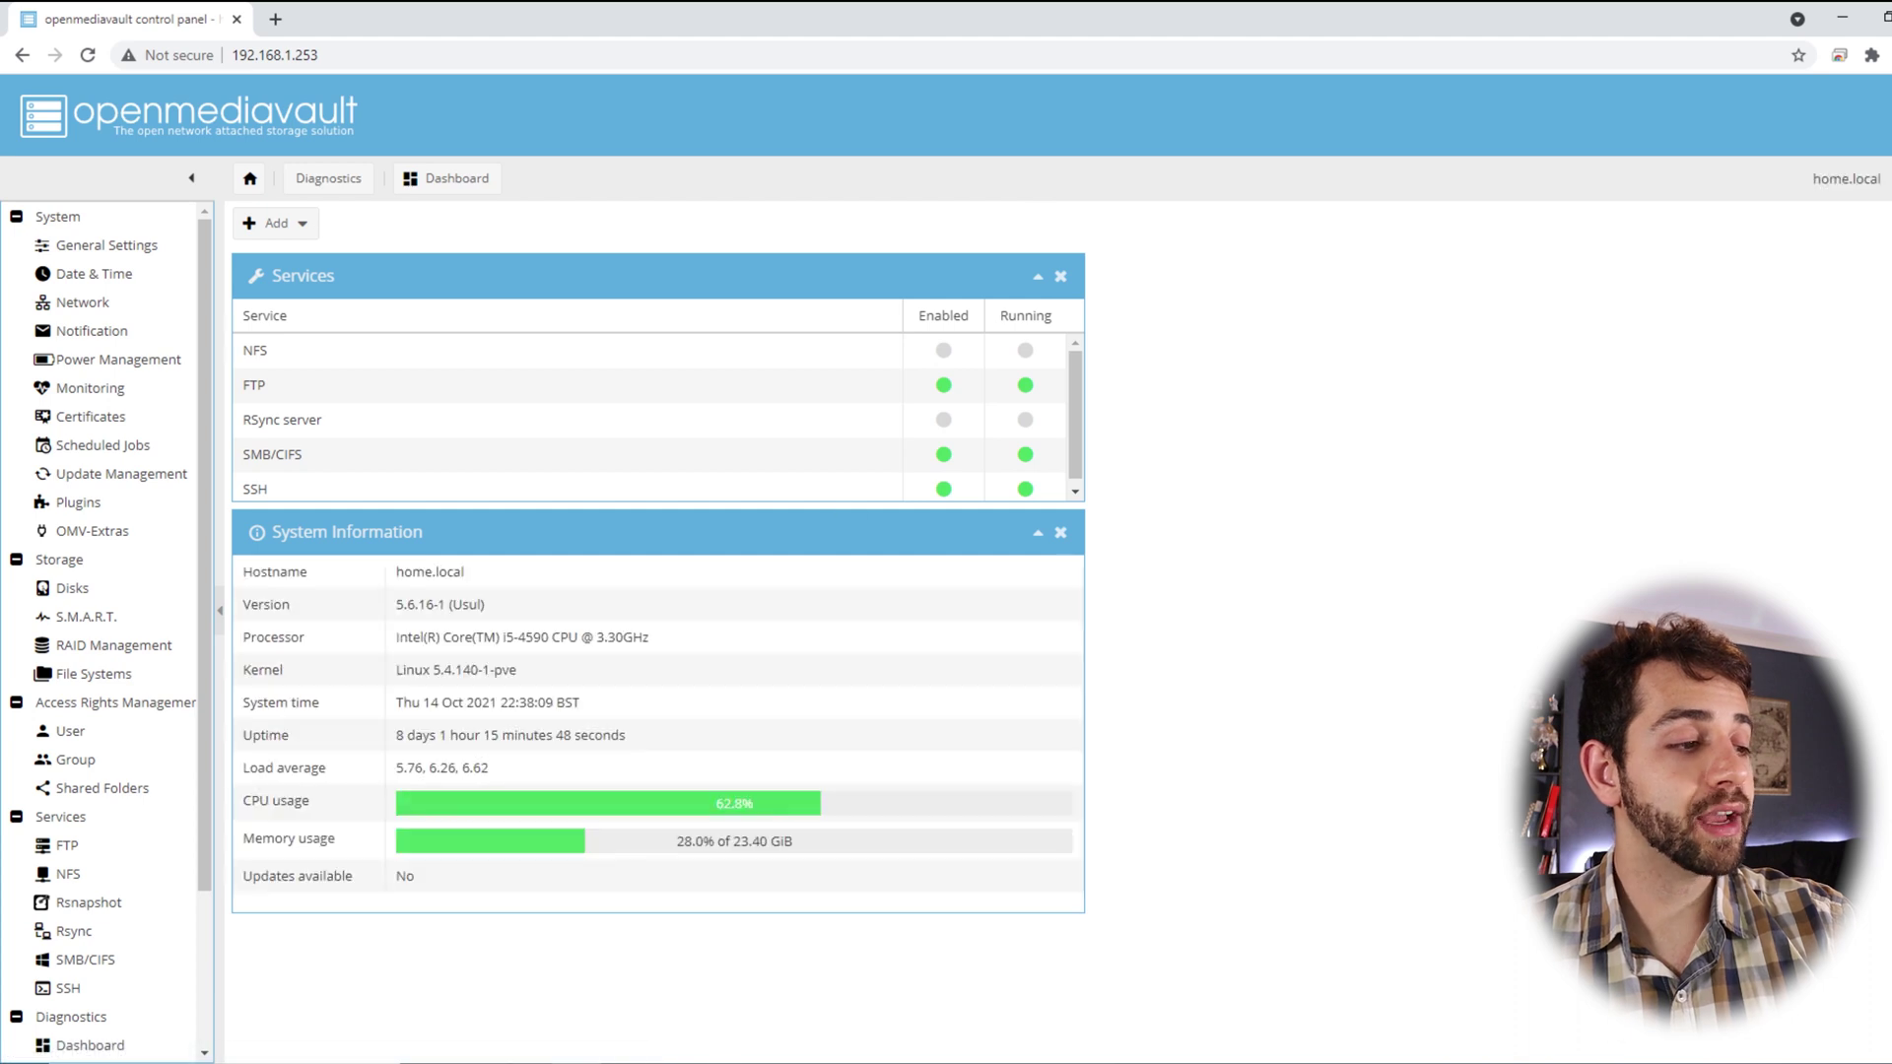
Verify data shows alan and test after the job mount, then open crypt to see encrypted names
{"action": "left_click", "coordinate": [524, 985]}
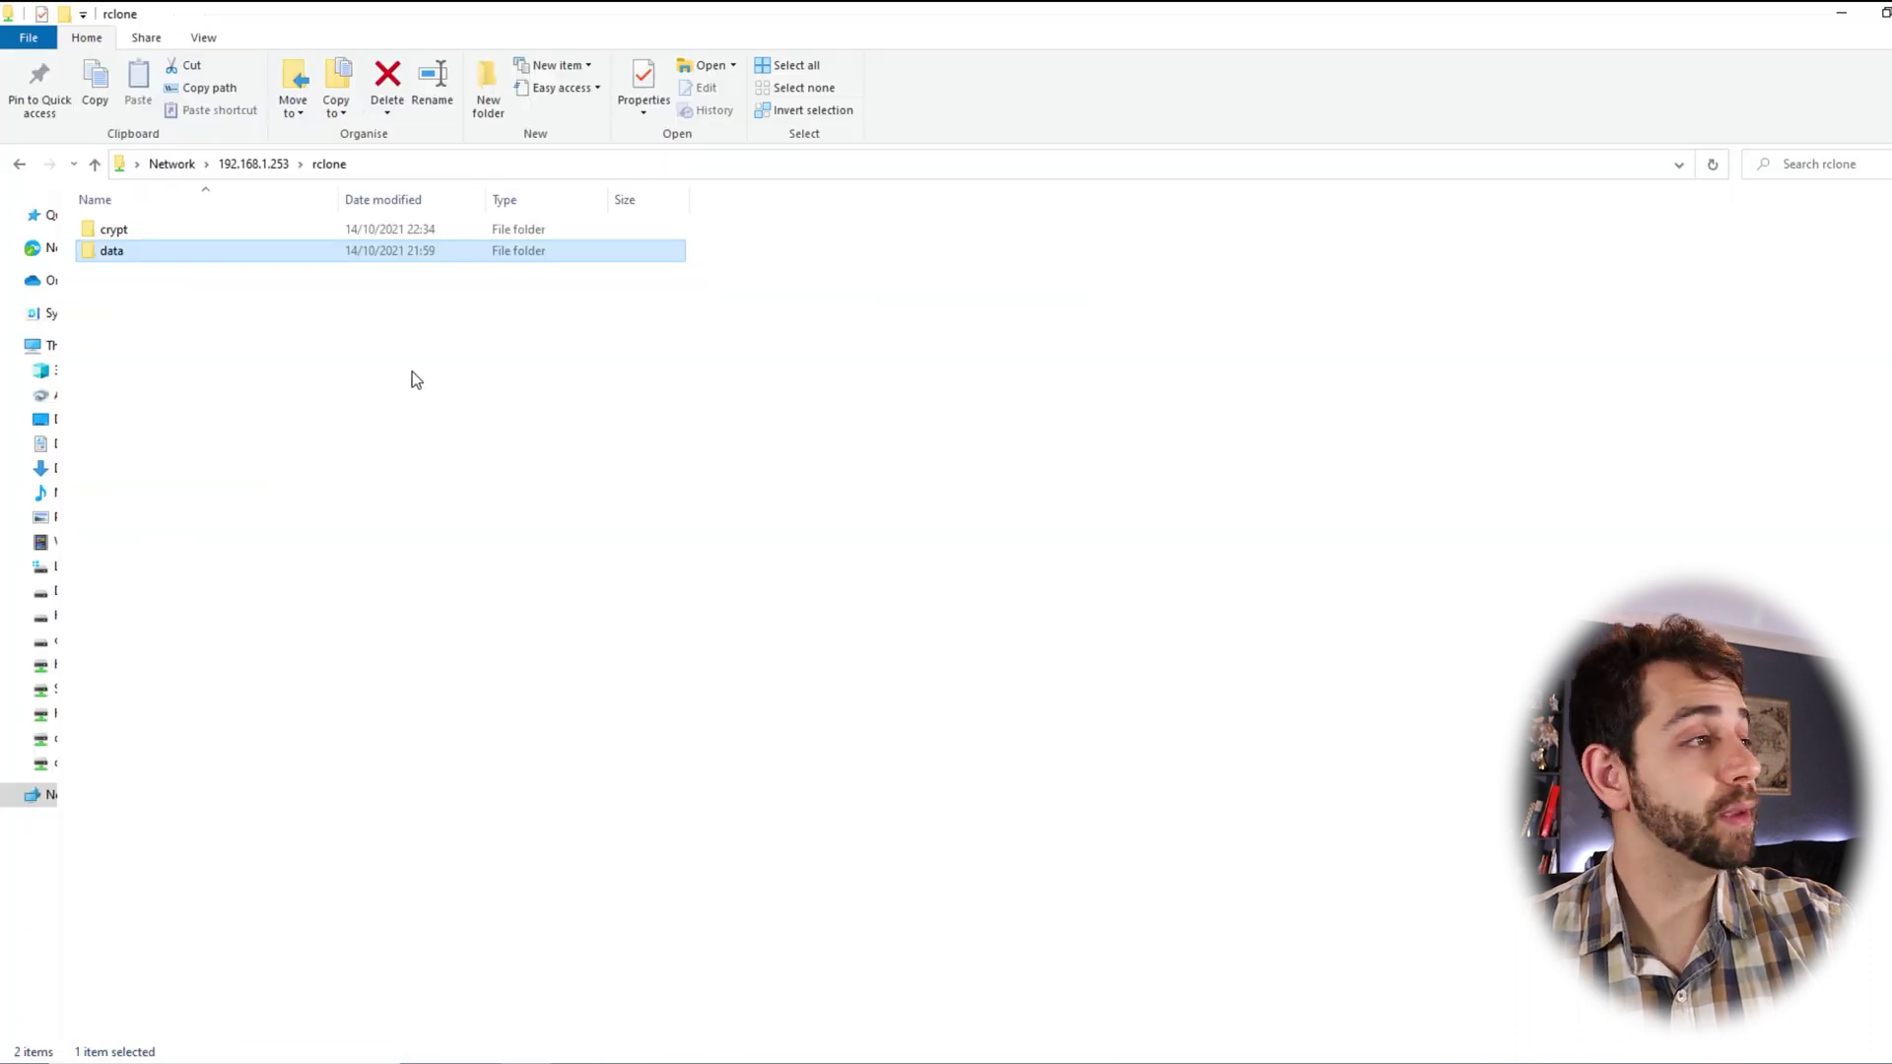
{"action": "double_click", "coordinate": [235, 254]}
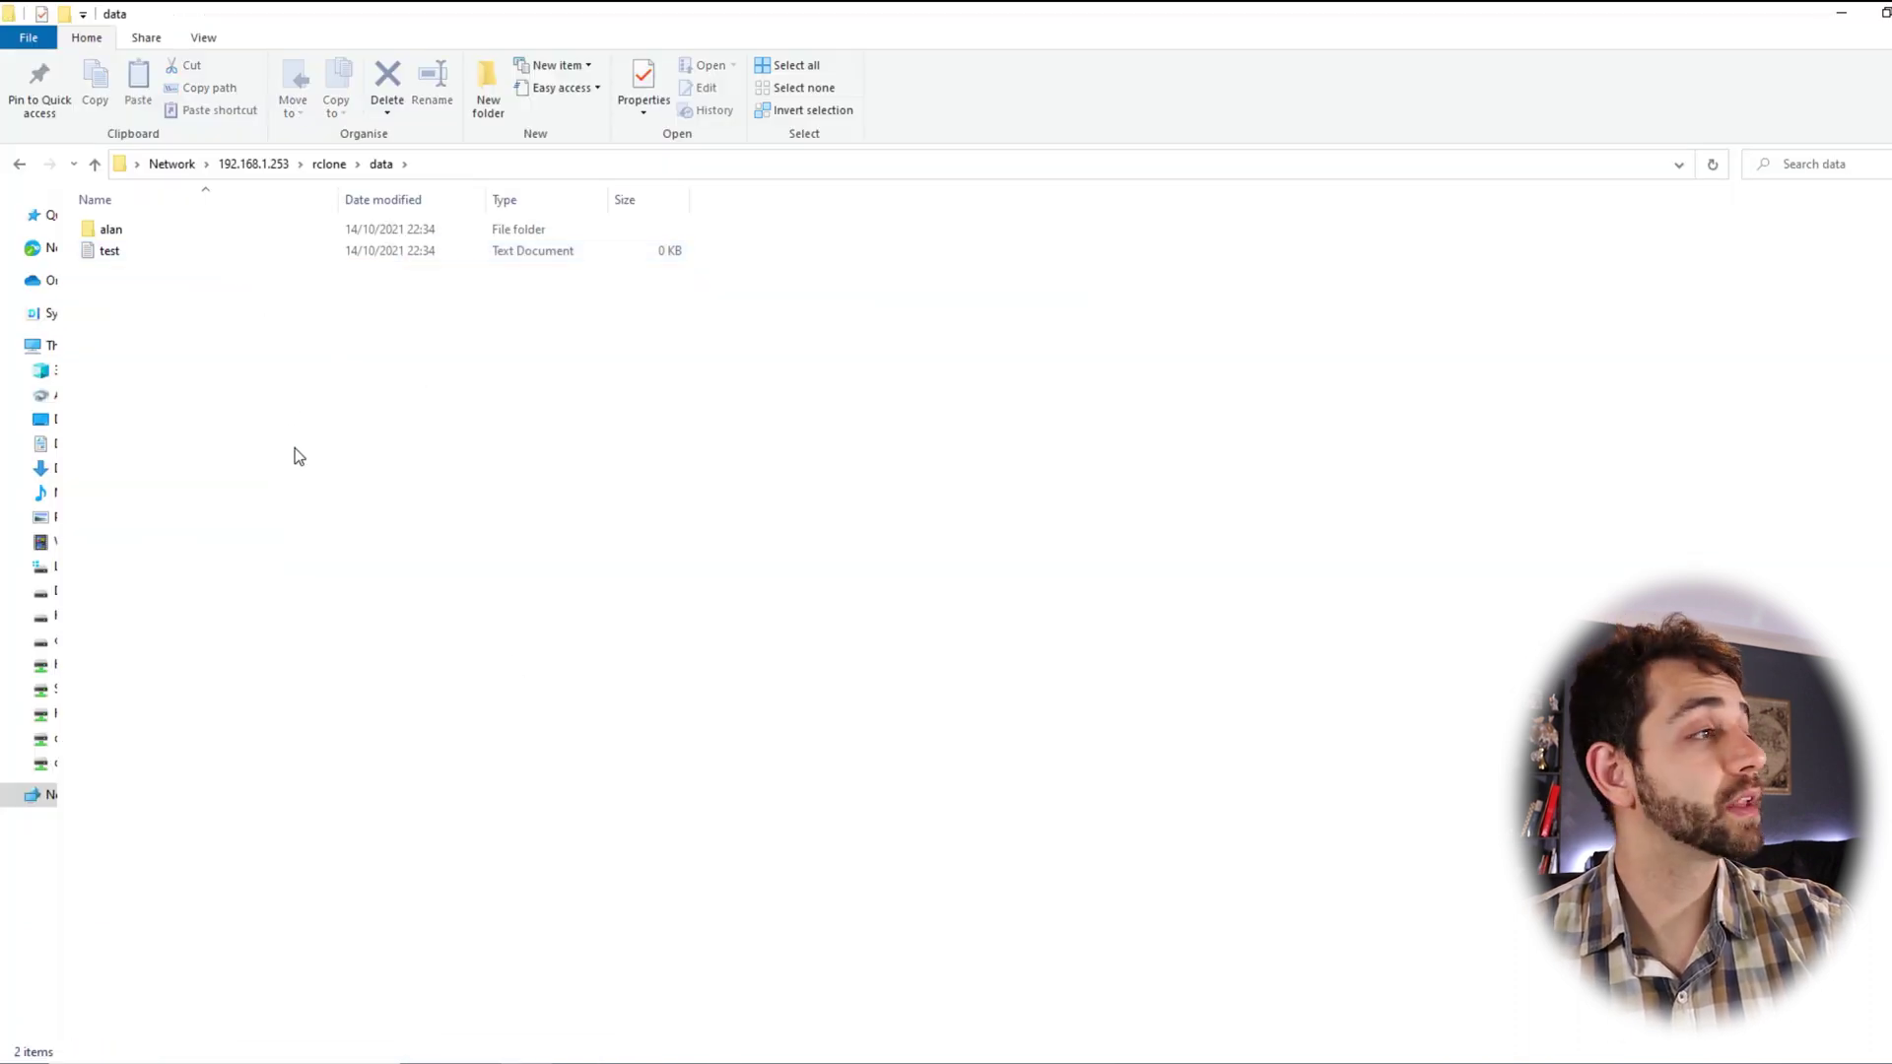
{"action": "left_click_drag", "start_coordinate": [292, 452], "coordinate": [239, 227]}
{"action": "left_click", "coordinate": [331, 164]}
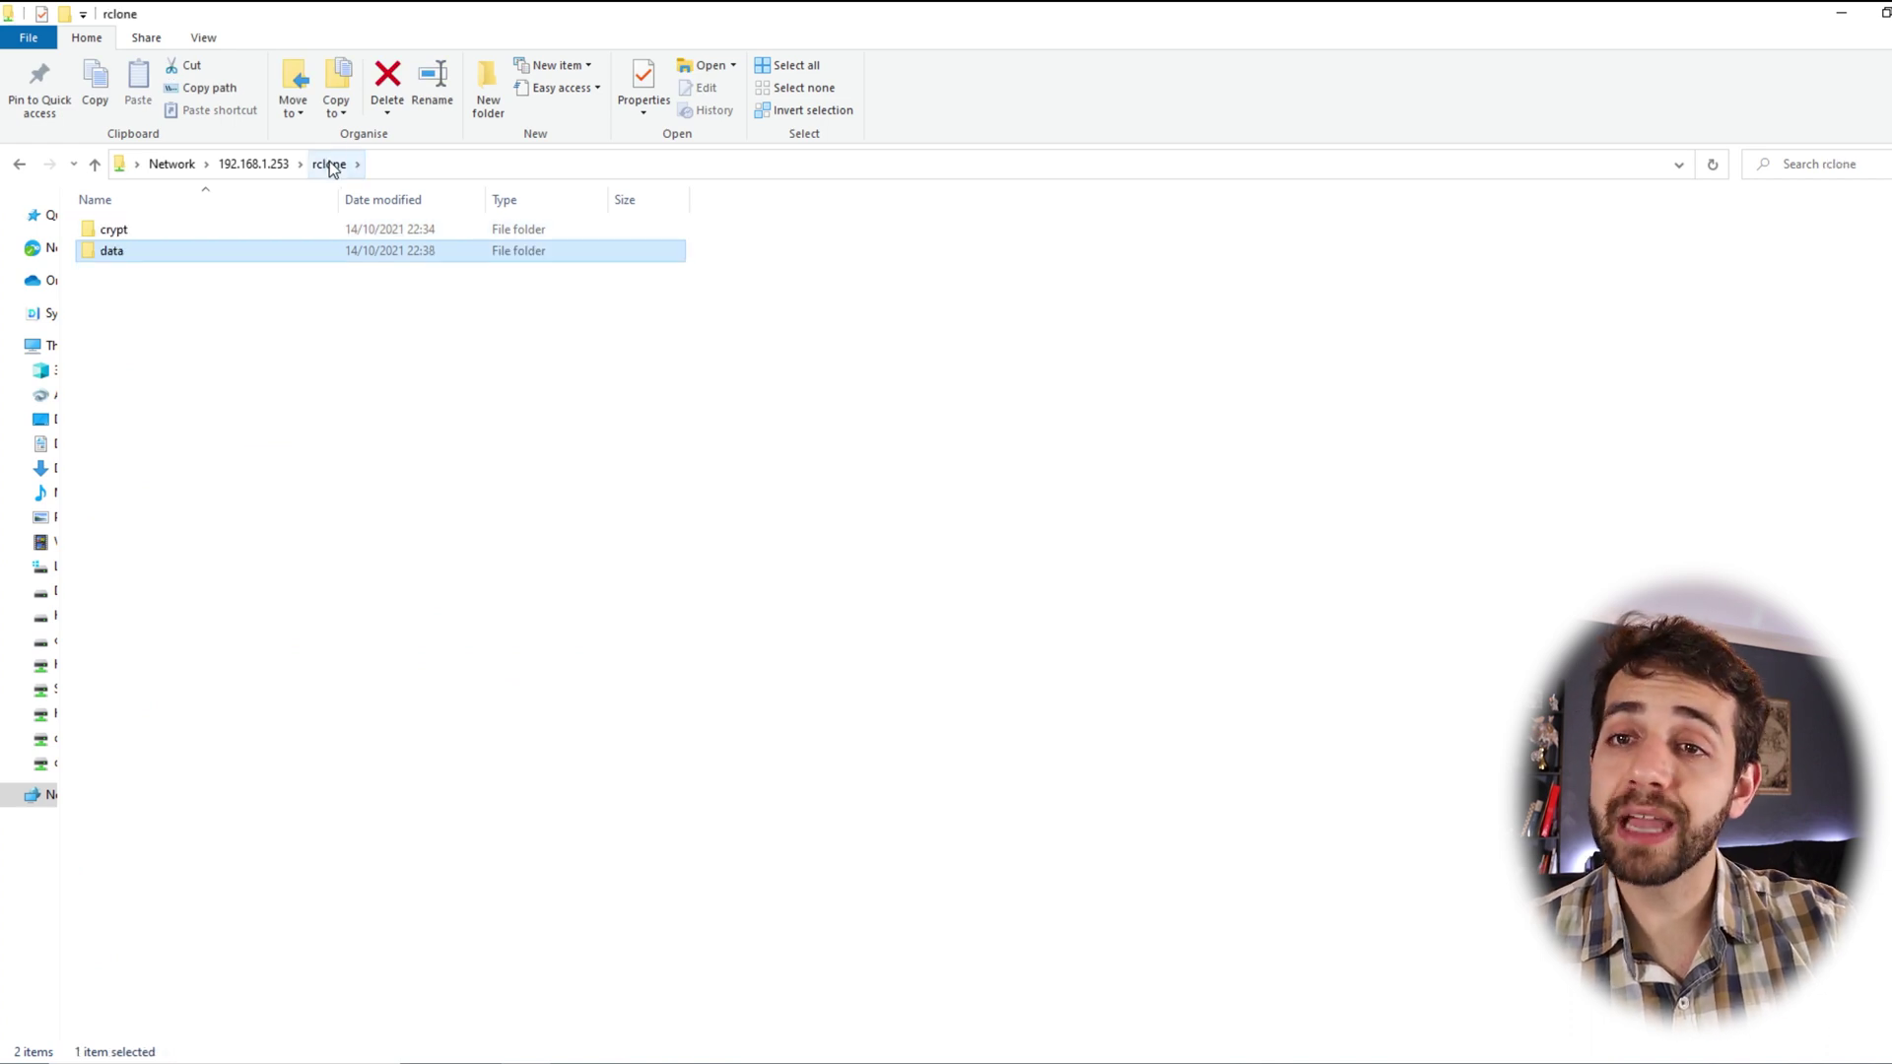
{"action": "double_click", "coordinate": [200, 253]}
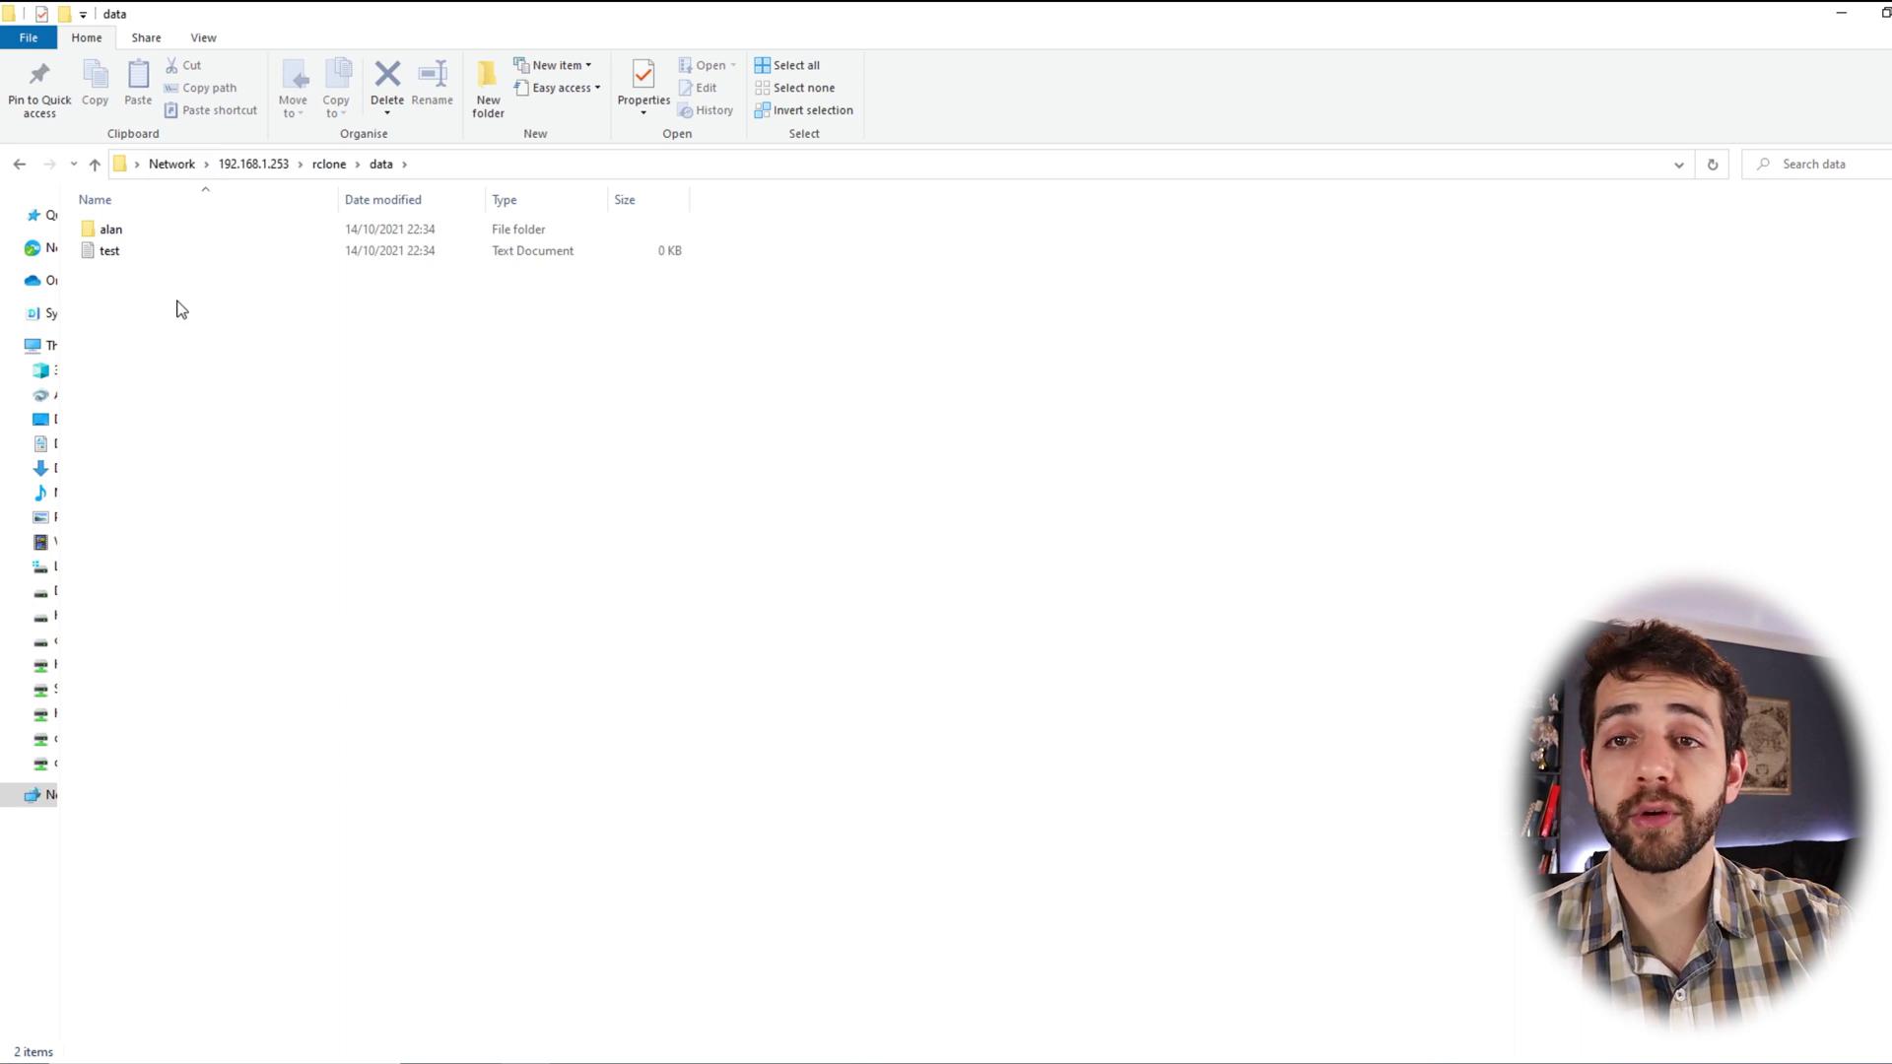
{"action": "left_click", "coordinate": [329, 164]}
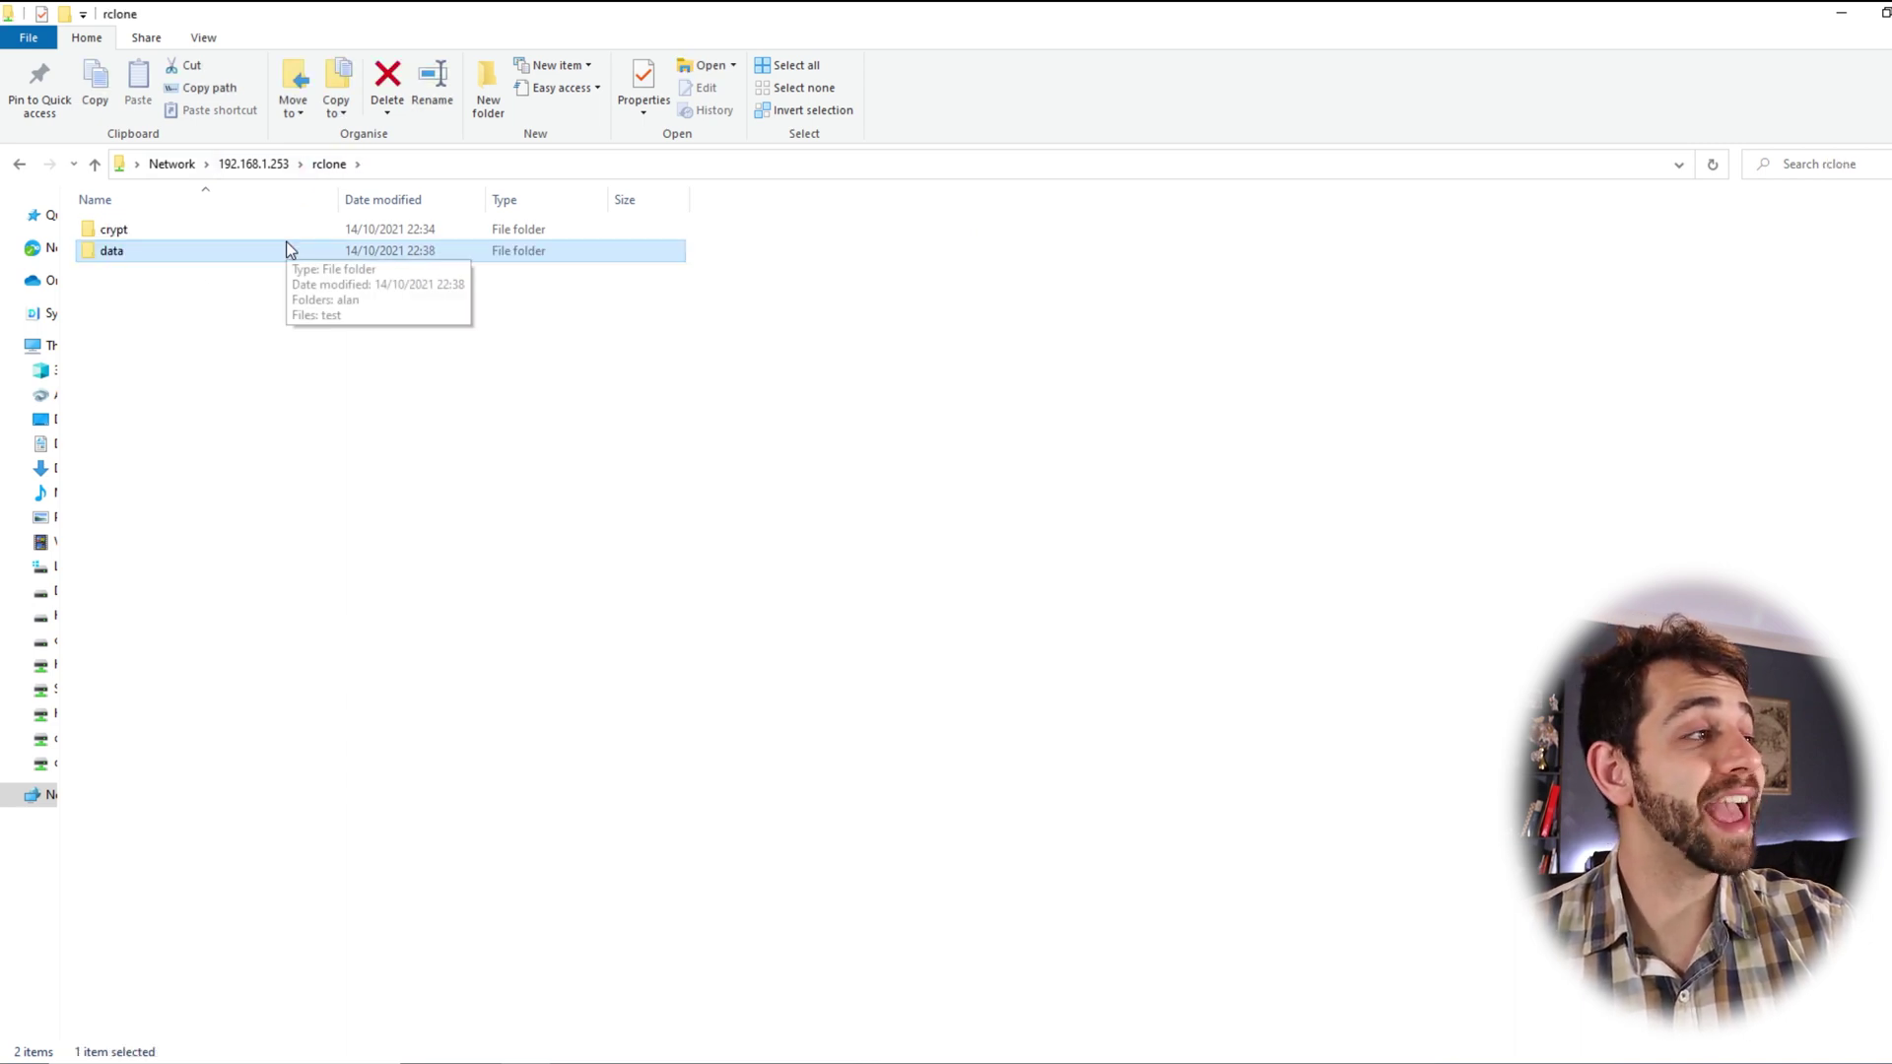
{"action": "double_click", "coordinate": [270, 235]}
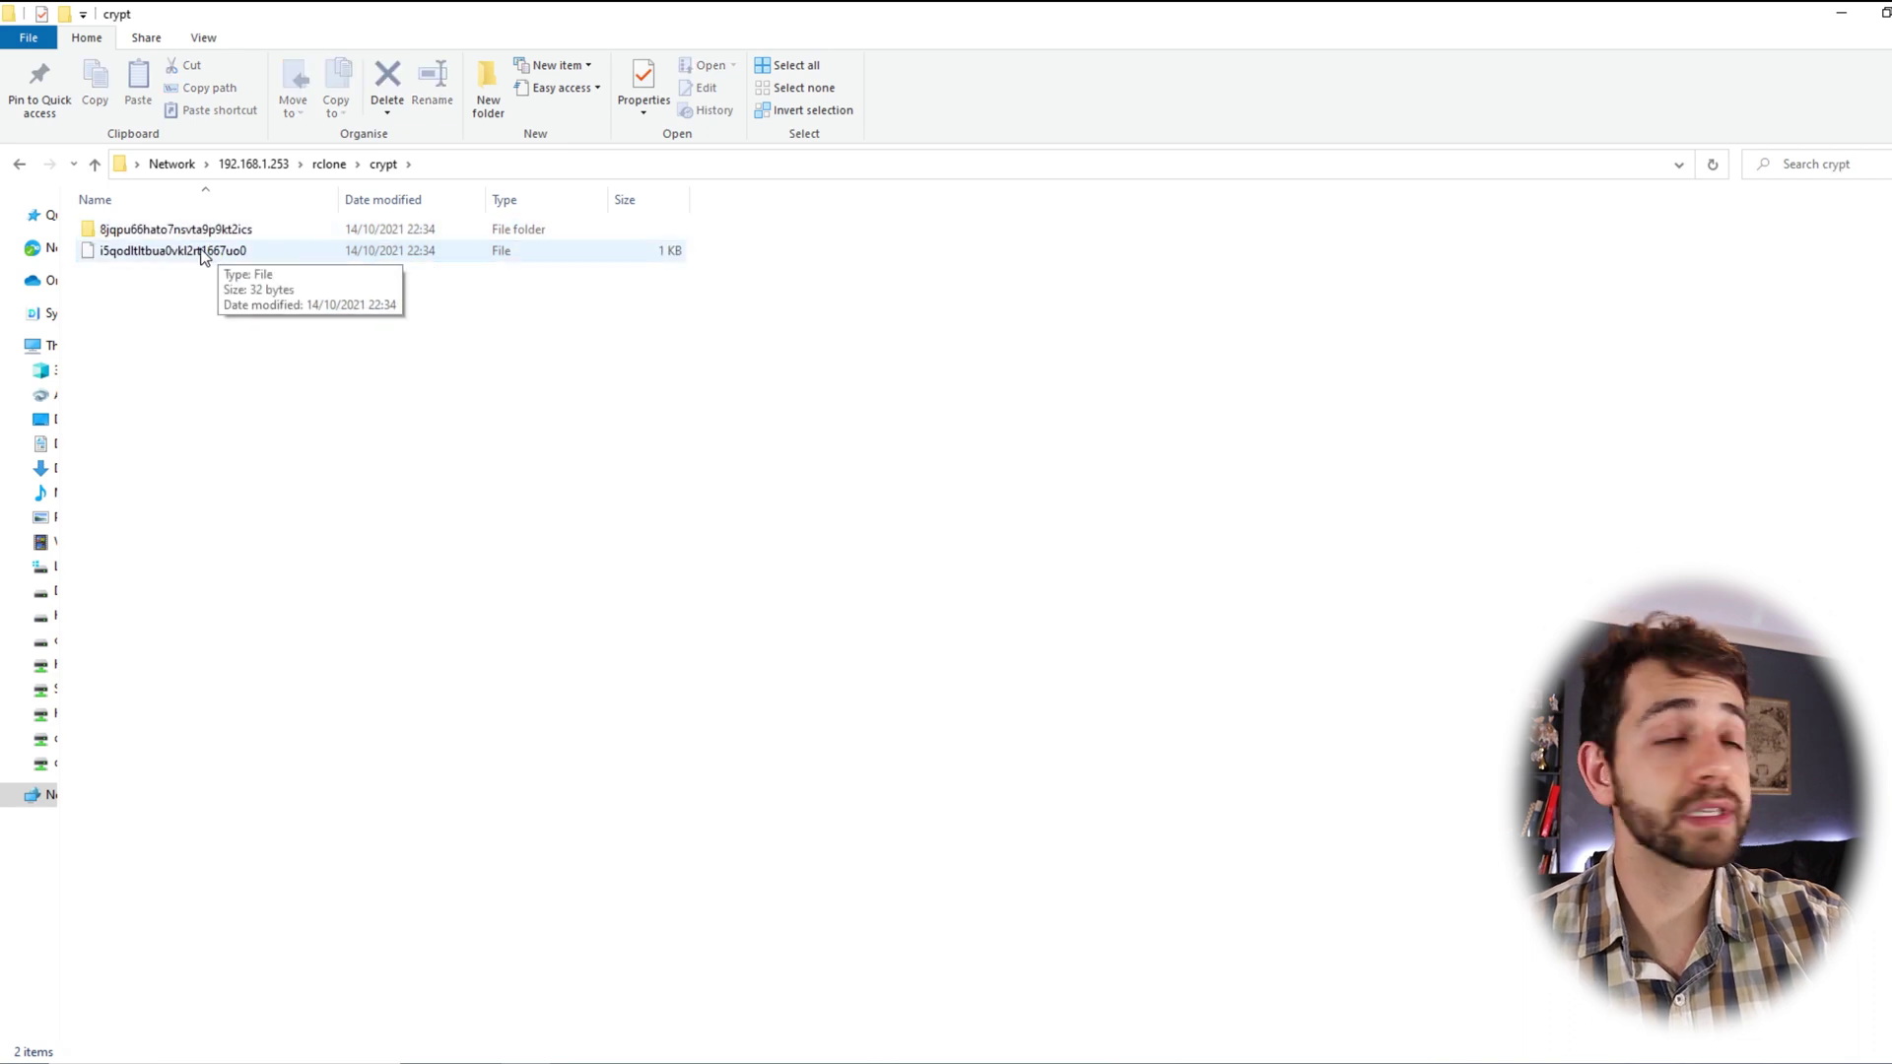